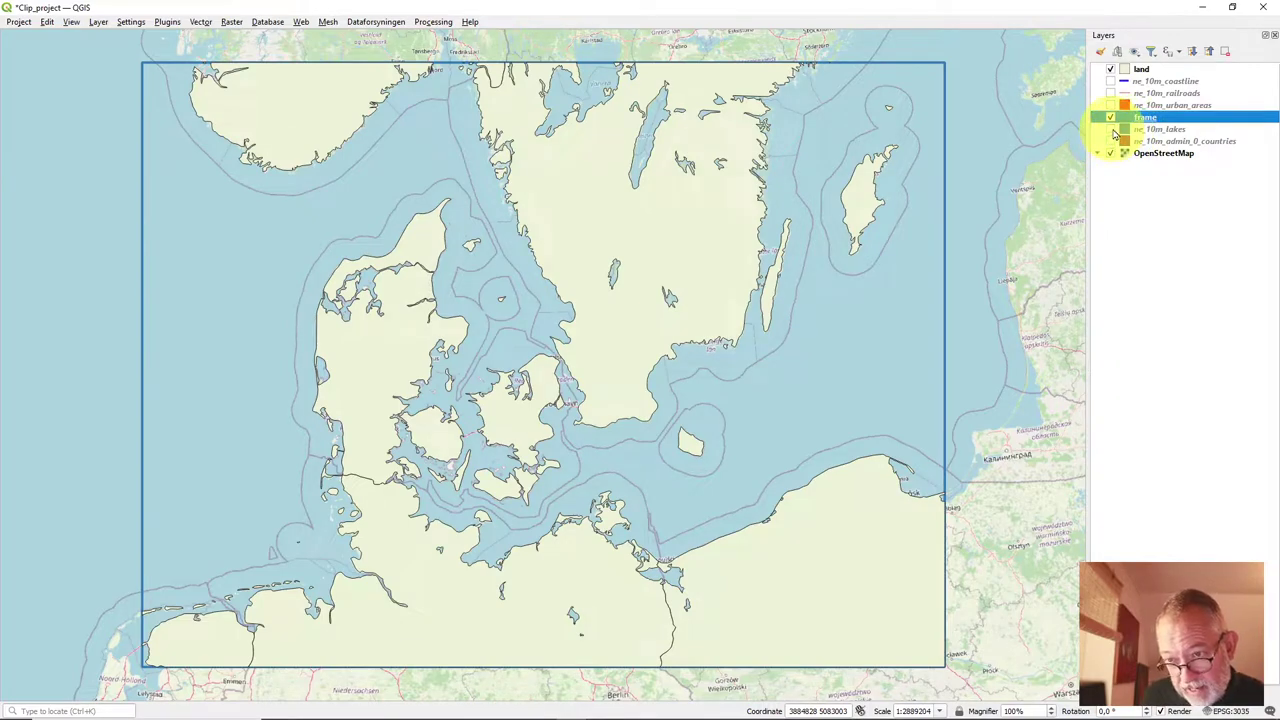
Step: Show the ne_10m lakes, coastline, railroads and urban areas layers, and move the land layer between frame and ne_10m_lakes
click(1111, 130)
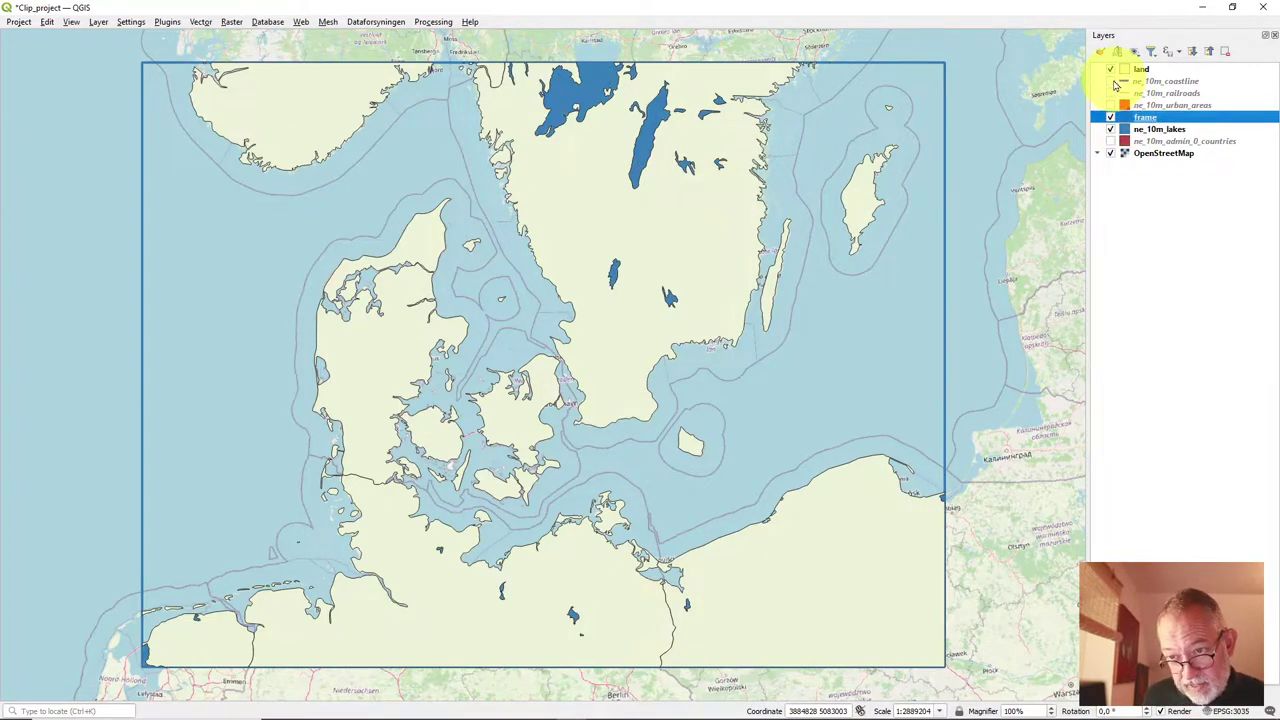
click(1111, 81)
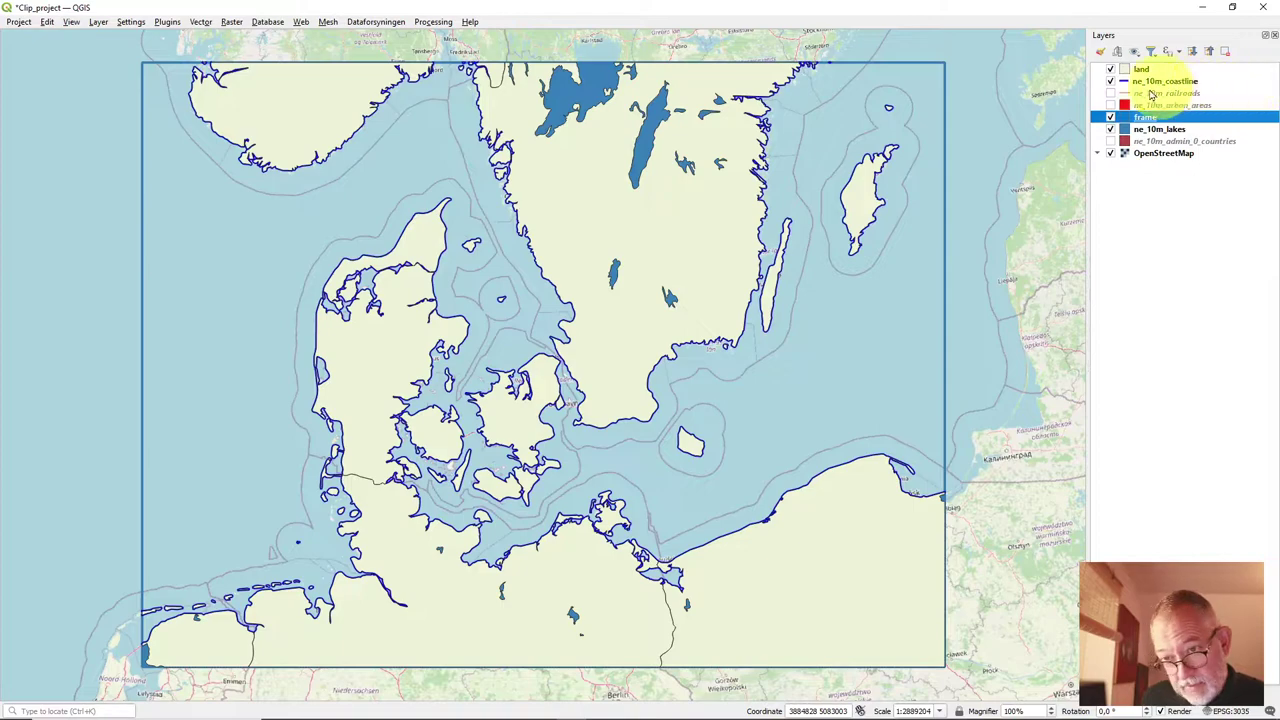
click(1111, 93)
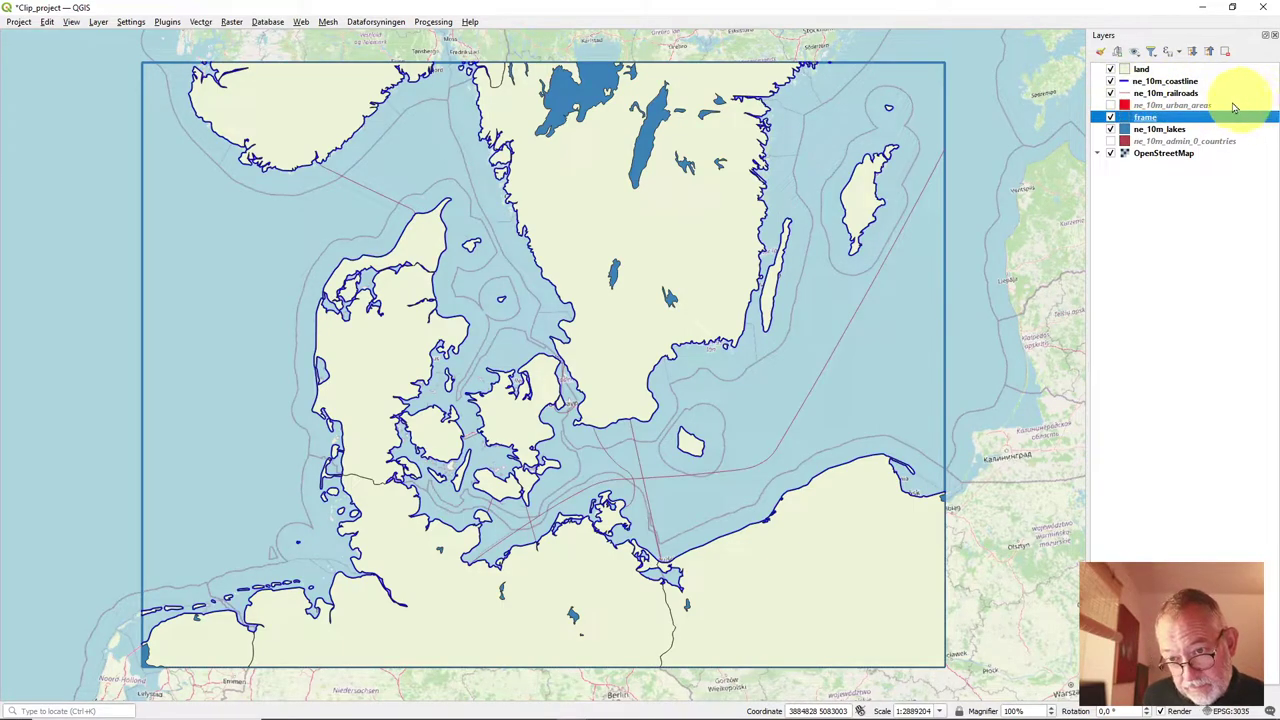
click(1111, 105)
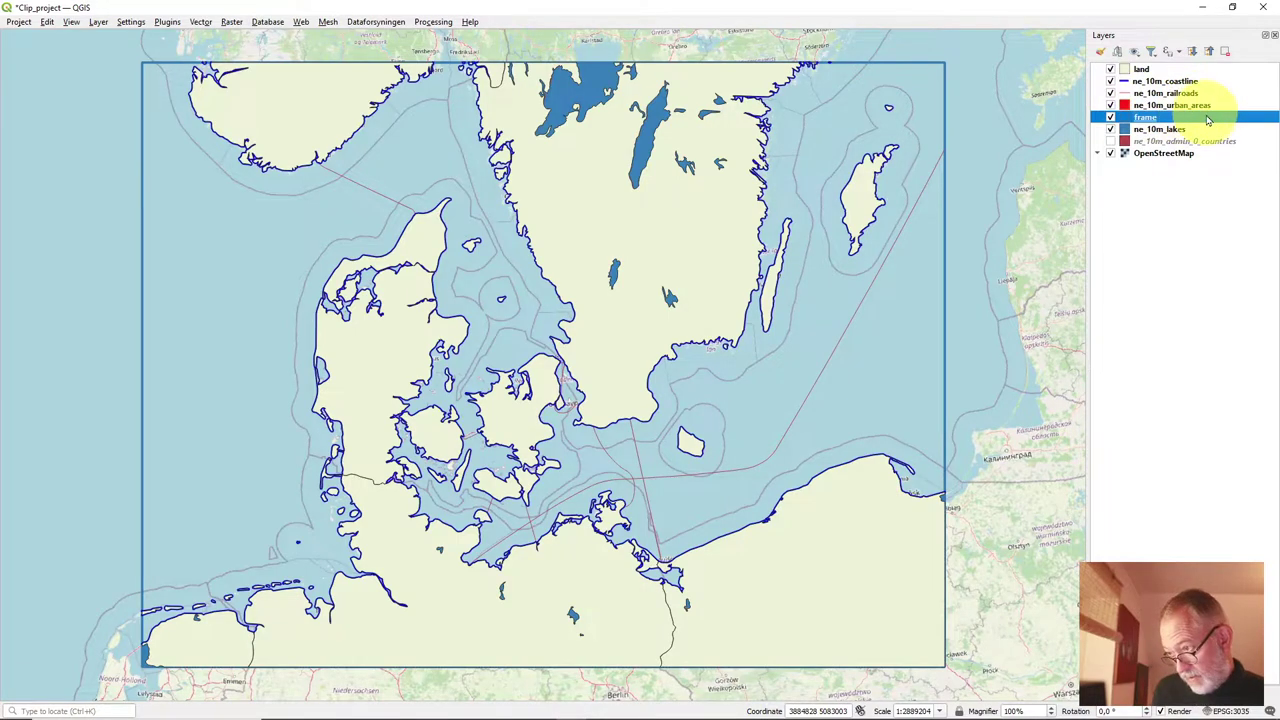
drag(1162, 72, 1150, 122)
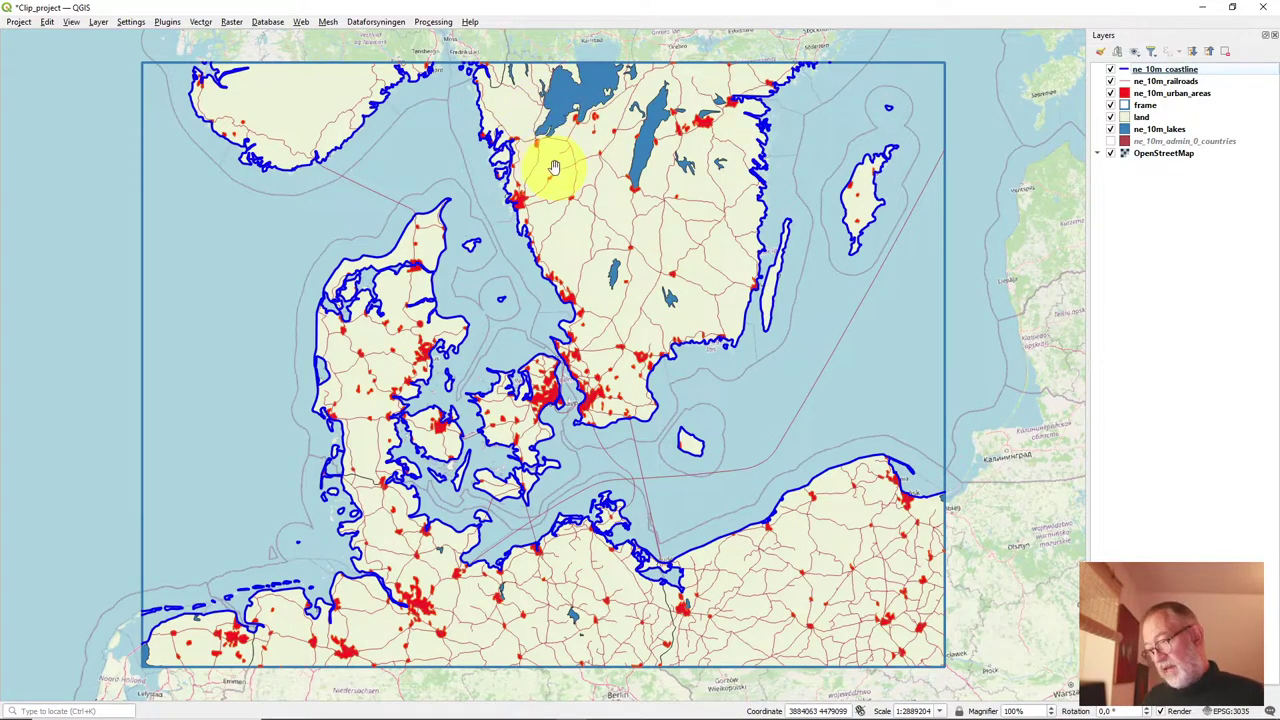
Step: Review the power plant constraints in the presentation, and create a new processing model in QGIS
key(alt+Tab)
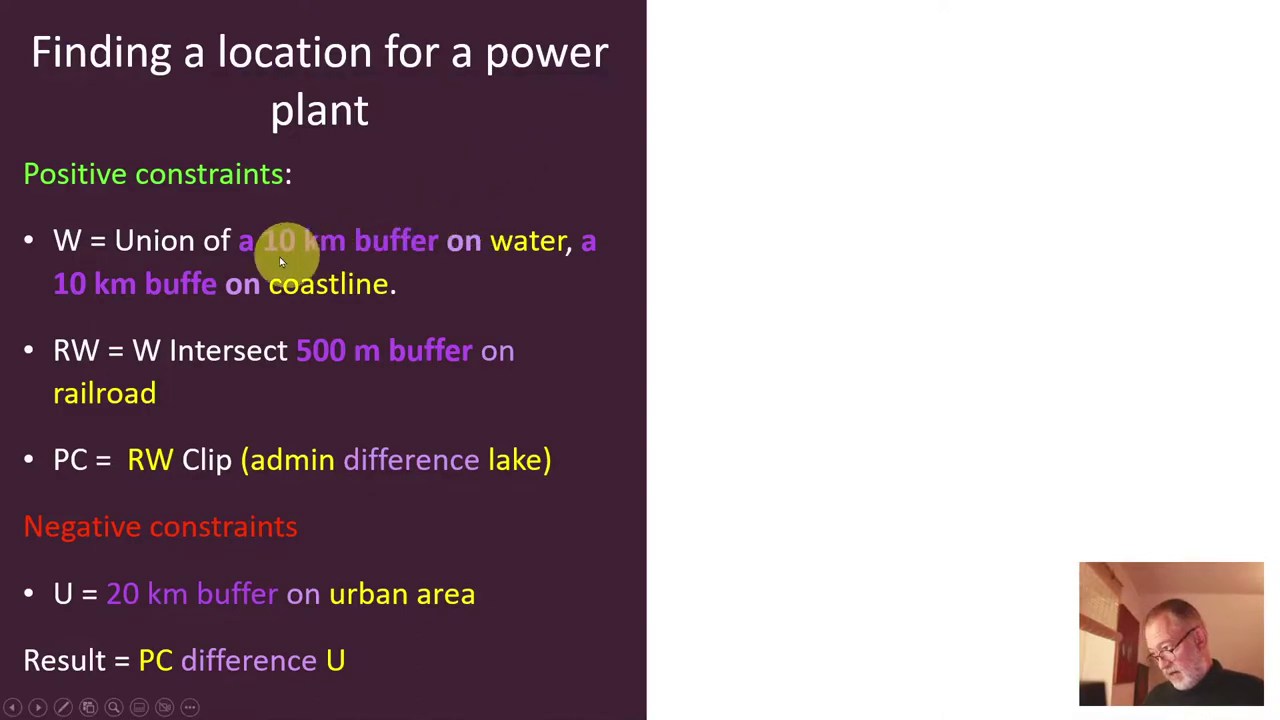
key(alt+Tab)
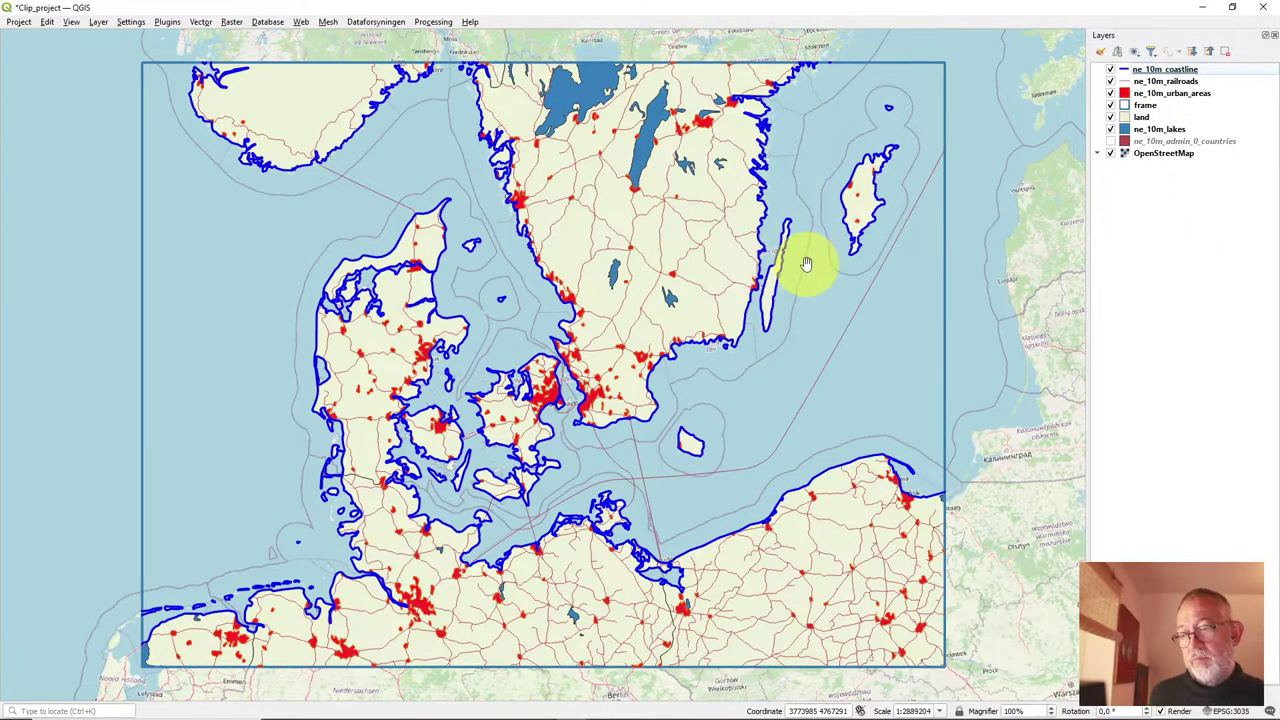
click(428, 22)
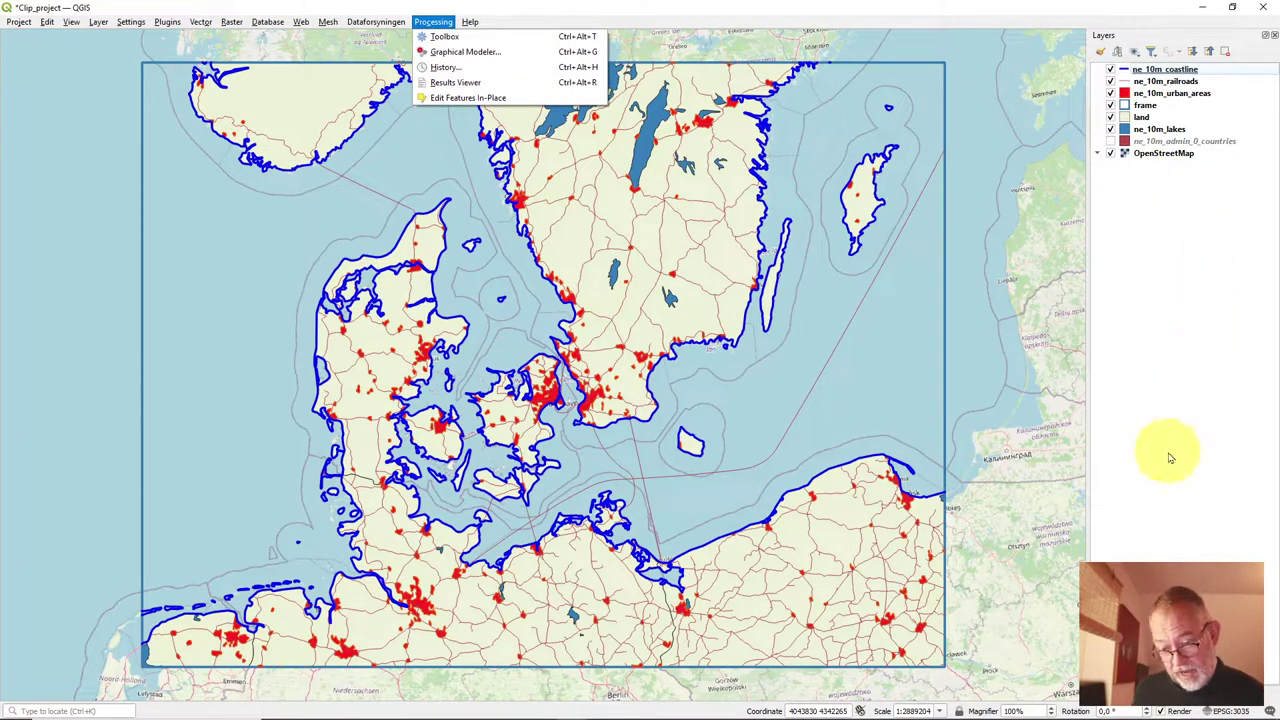
key(ctrl+alt+t)
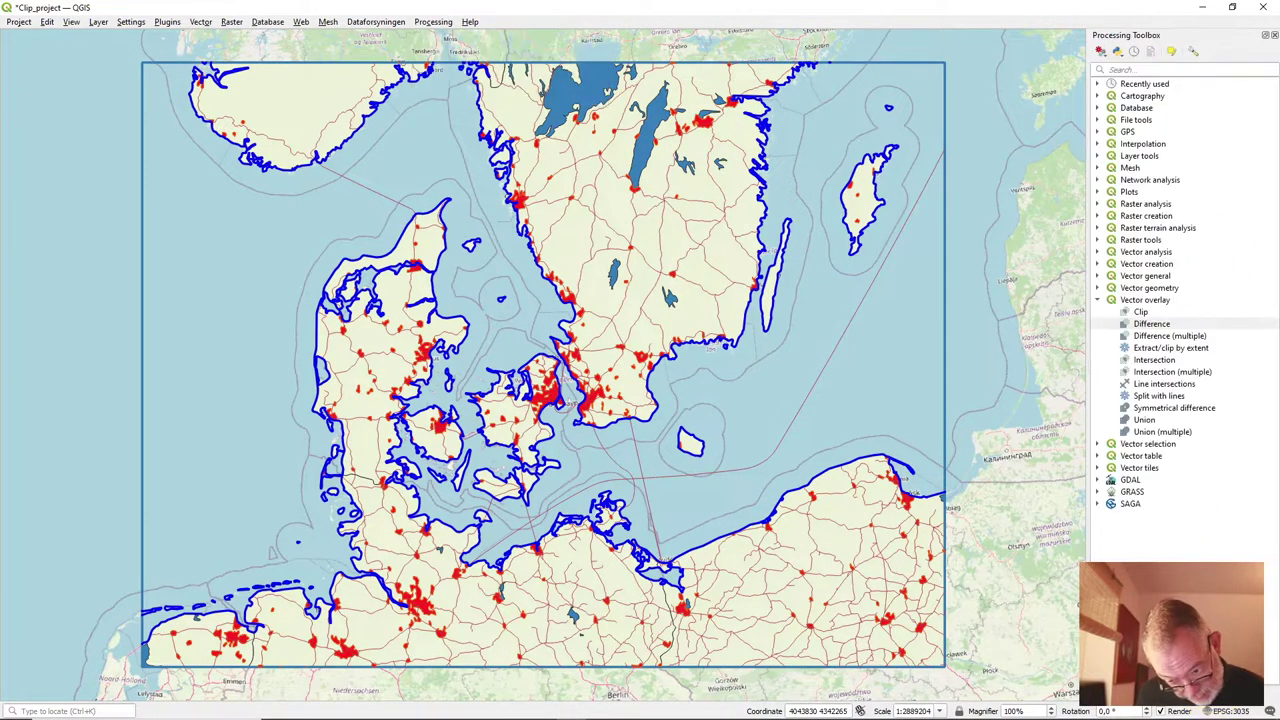
click(1100, 53)
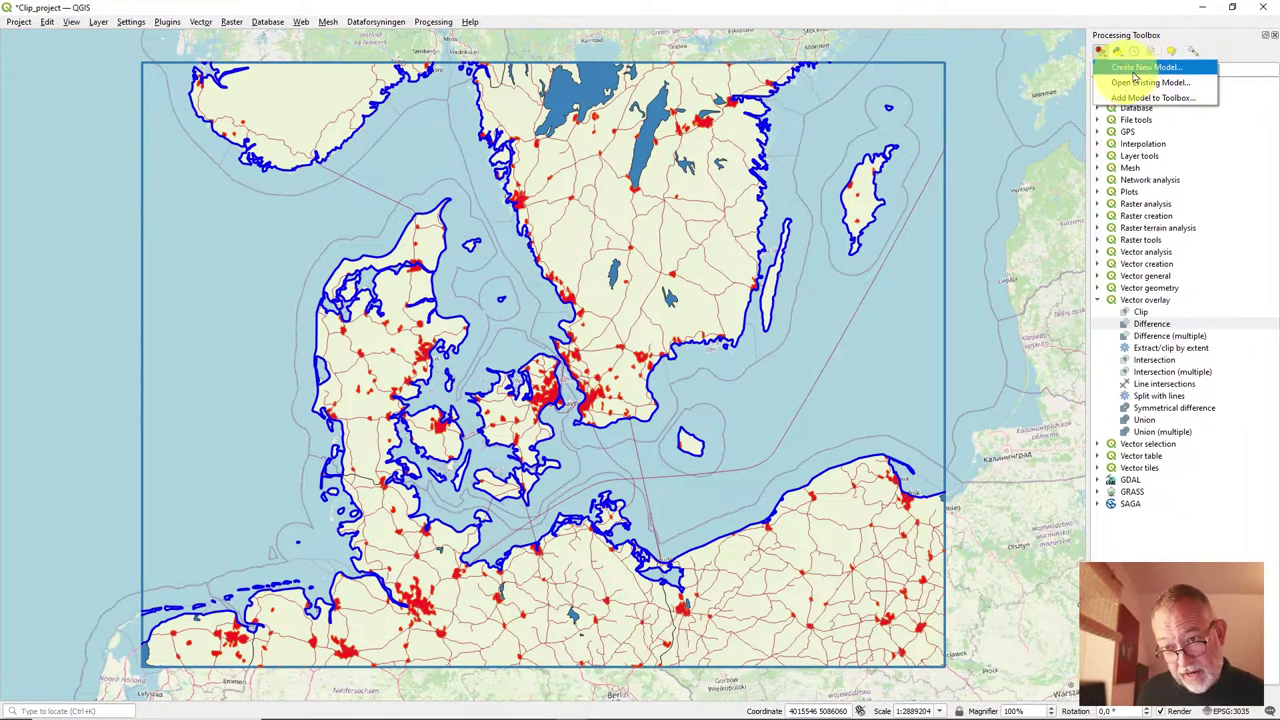
click(1170, 68)
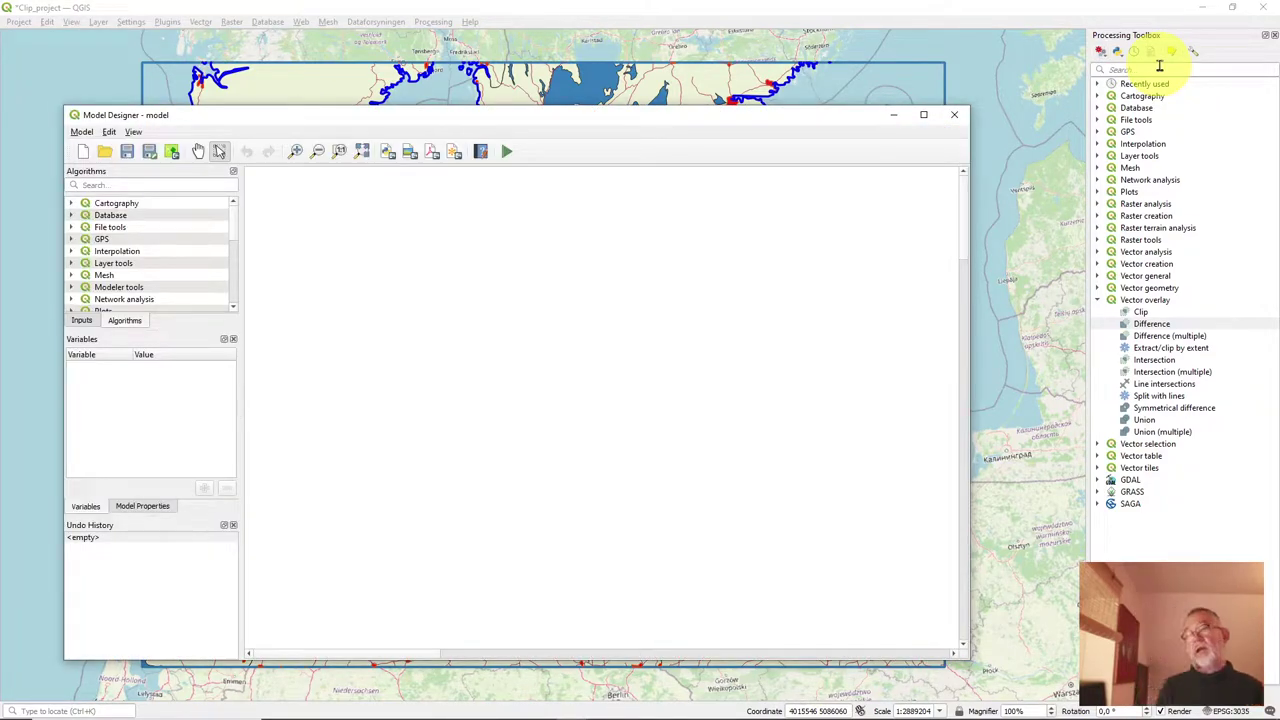
Step: Look over the input types and algorithms available for the model, and reposition the Model Designer window
click(82, 321)
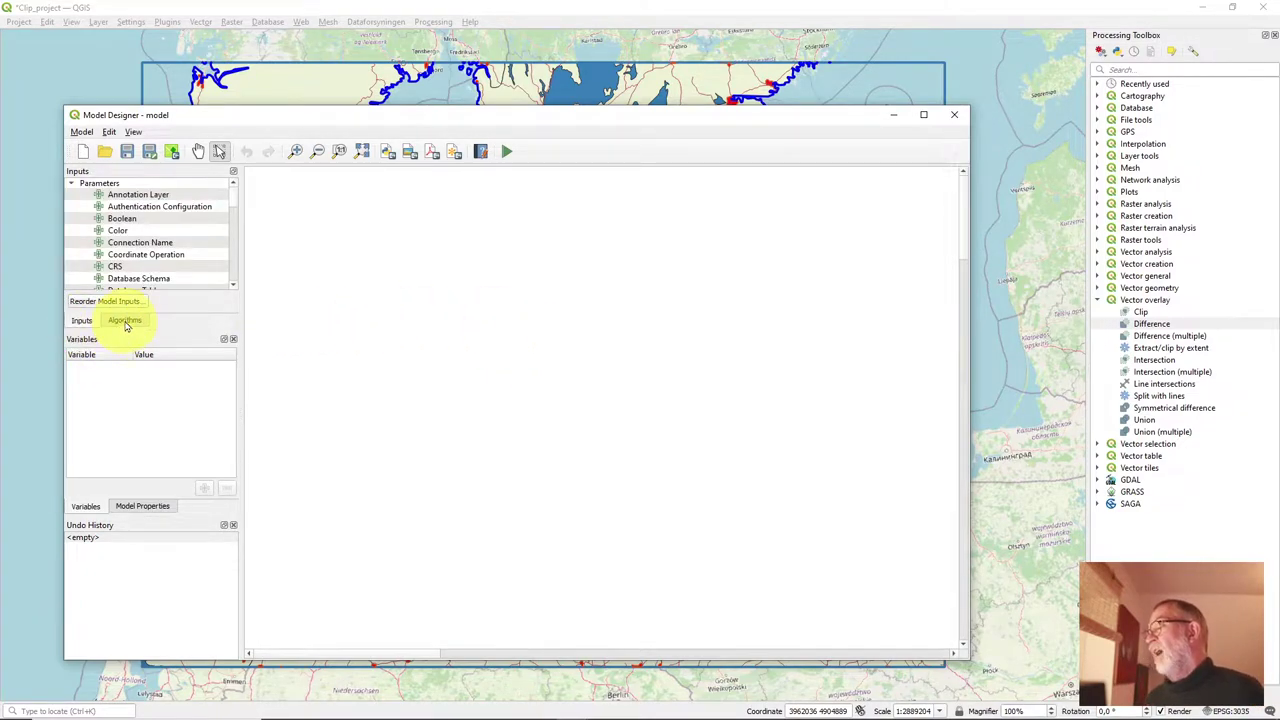
click(125, 321)
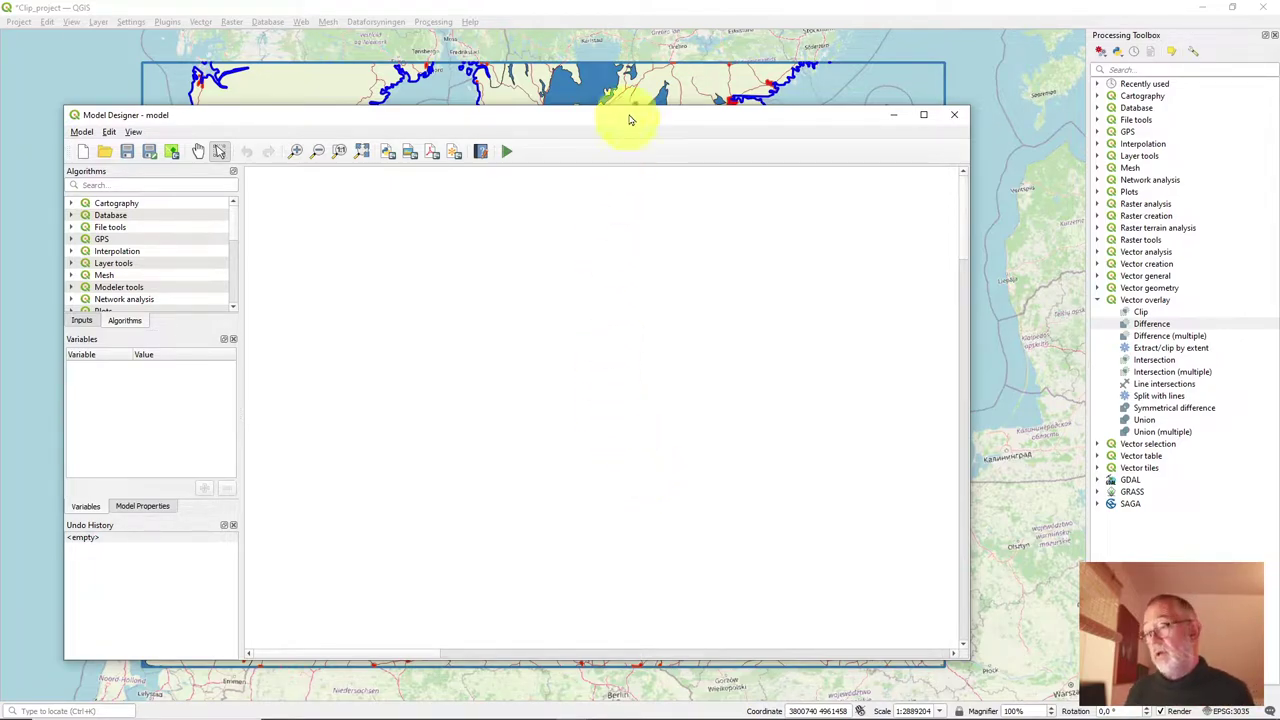
drag(623, 114, 683, 57)
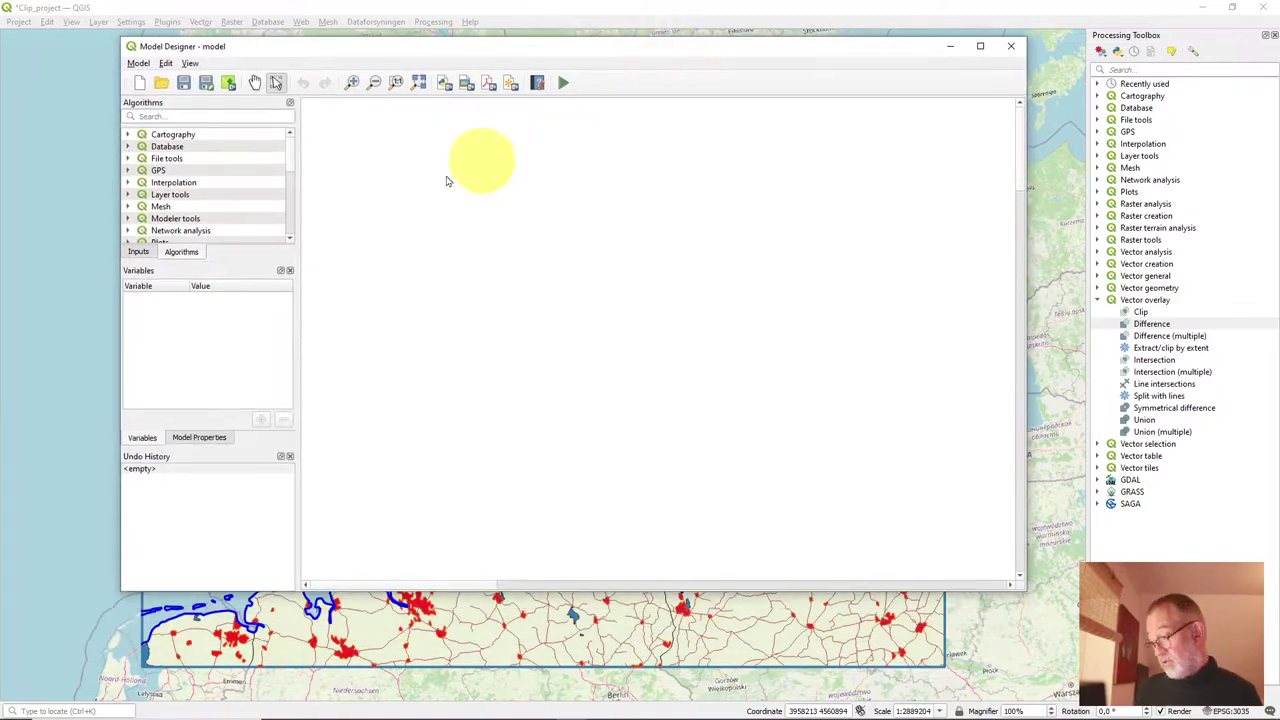
Step: Add a mandatory vector layer input named Land to the model
click(143, 251)
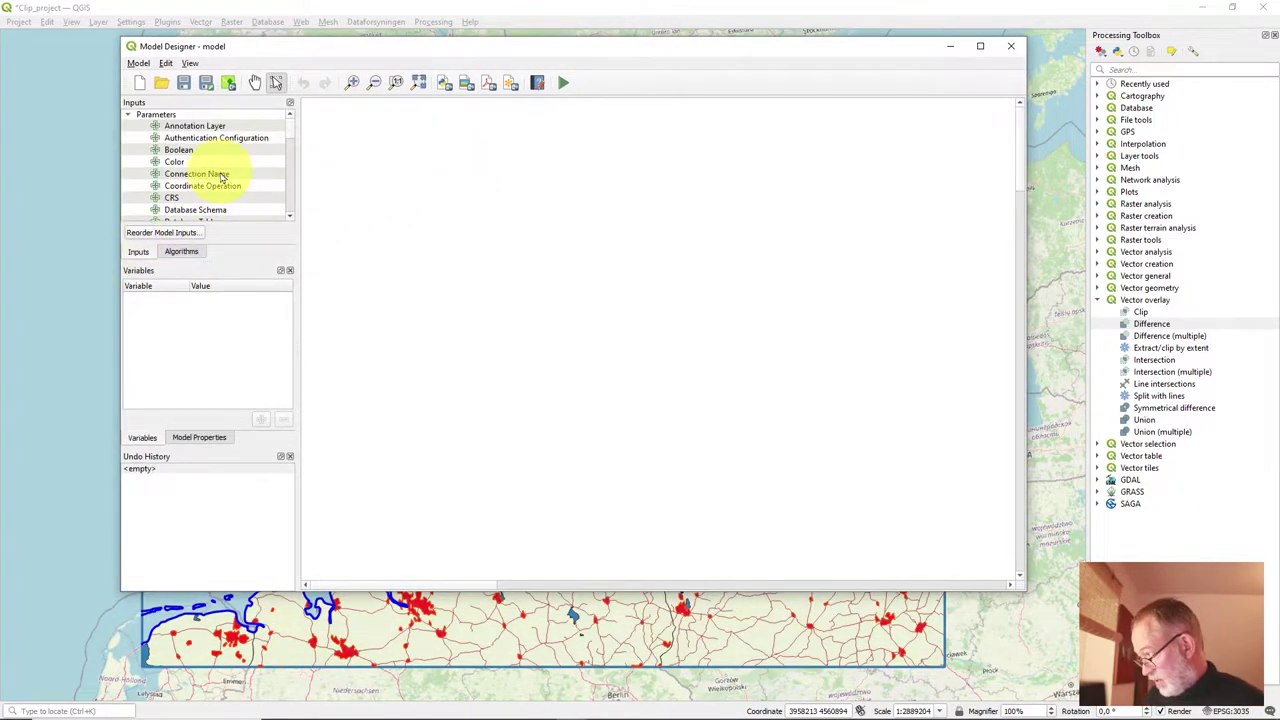
scroll(229, 174, down, 10)
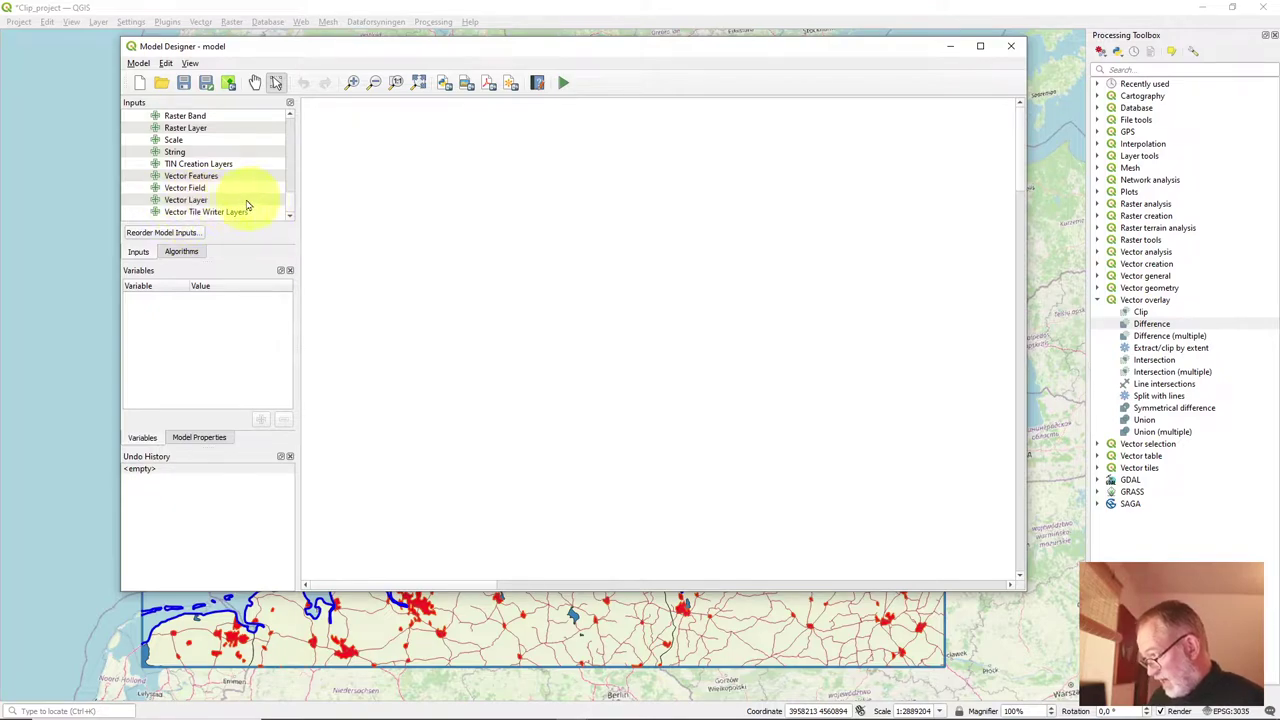
mouse_move(179, 204)
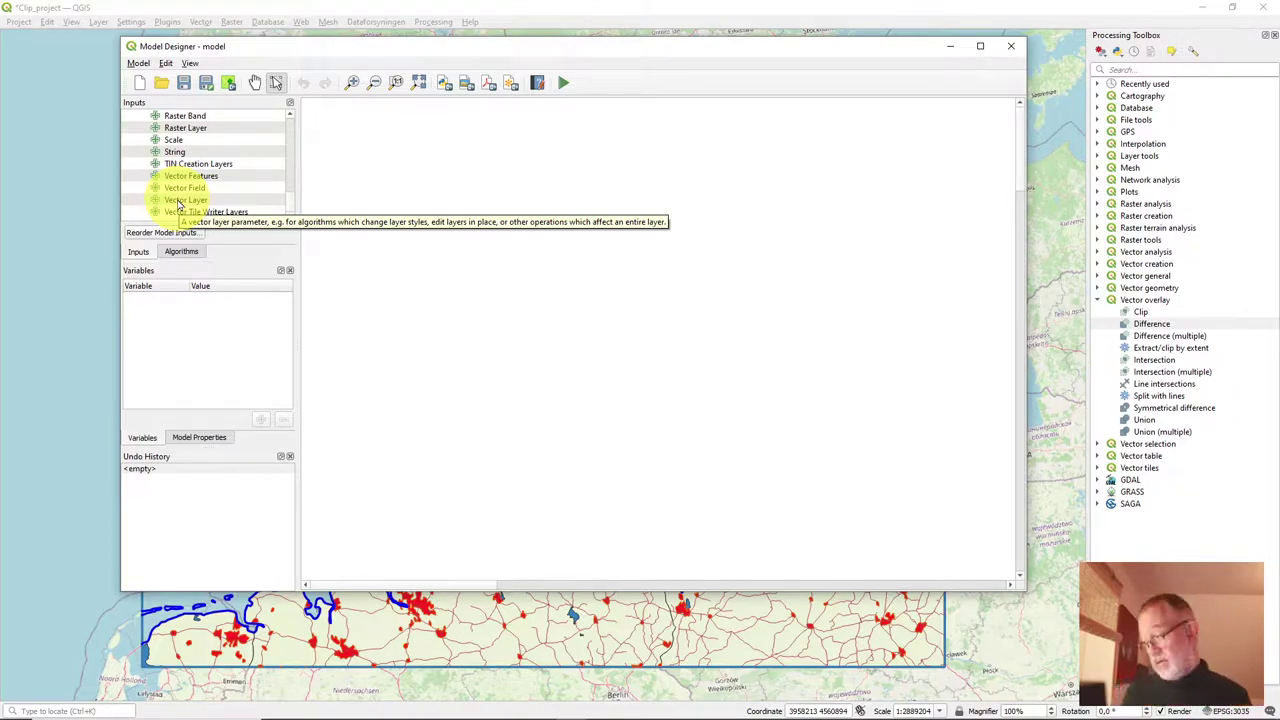
drag(176, 206, 390, 192)
click(621, 309)
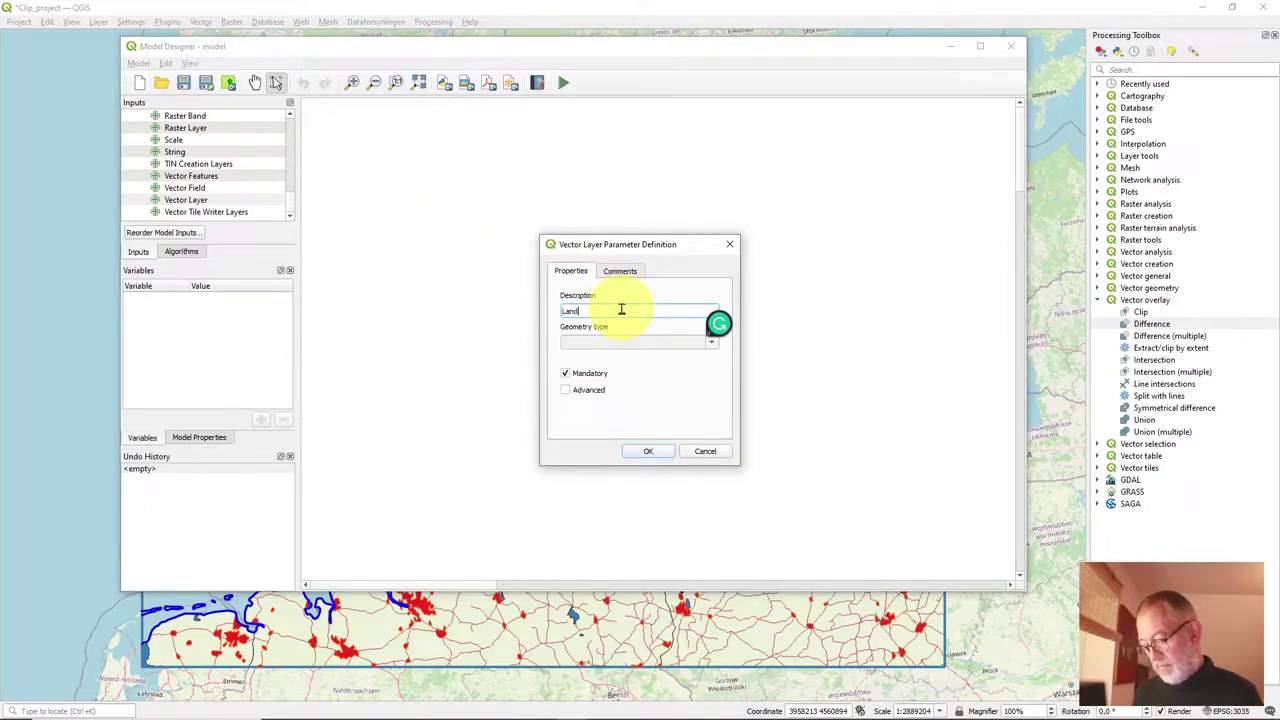
click(652, 451)
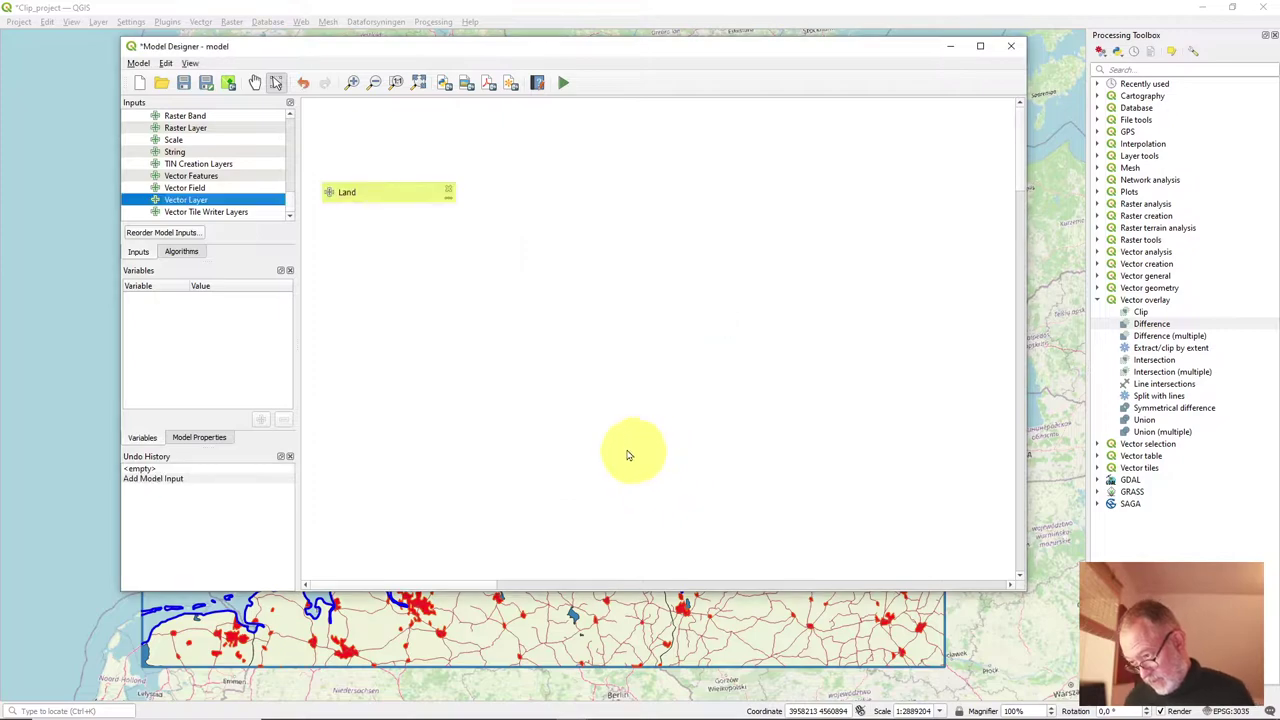
Step: Add a vector layer input named lake with Polygon geometry beside the Land input
drag(200, 201, 580, 200)
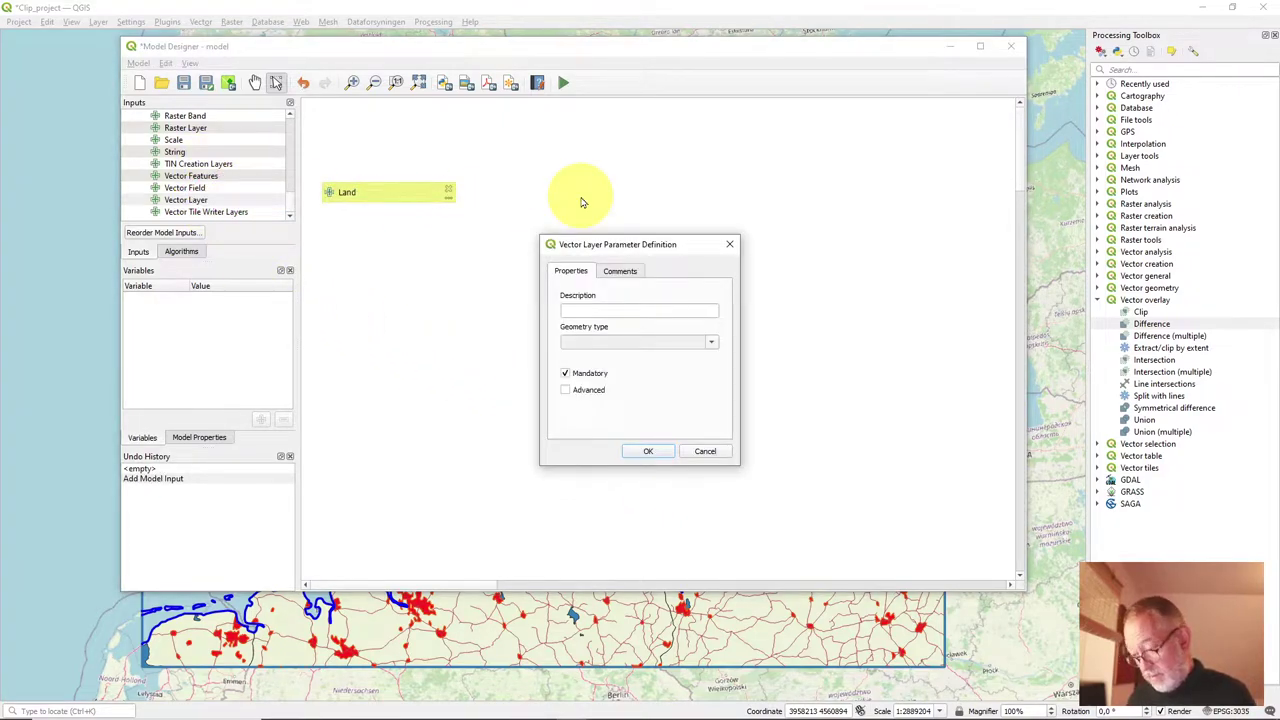
click(609, 313)
text(l)
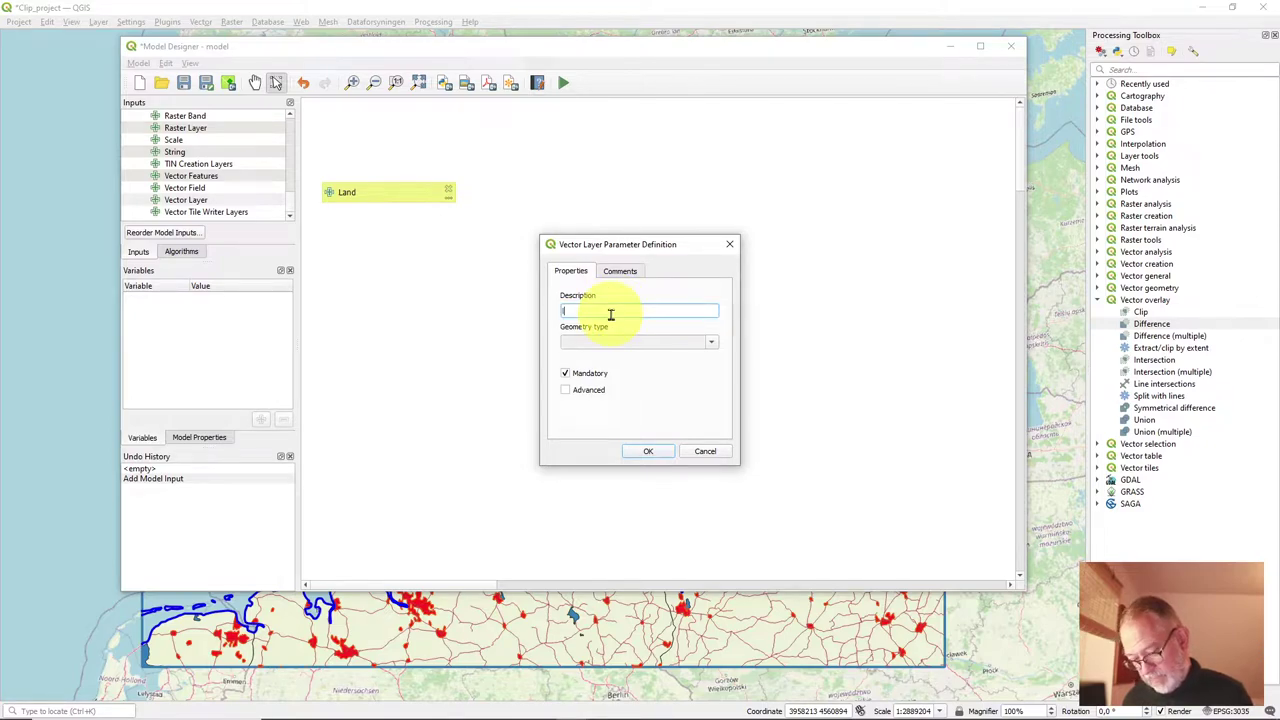
text(ake)
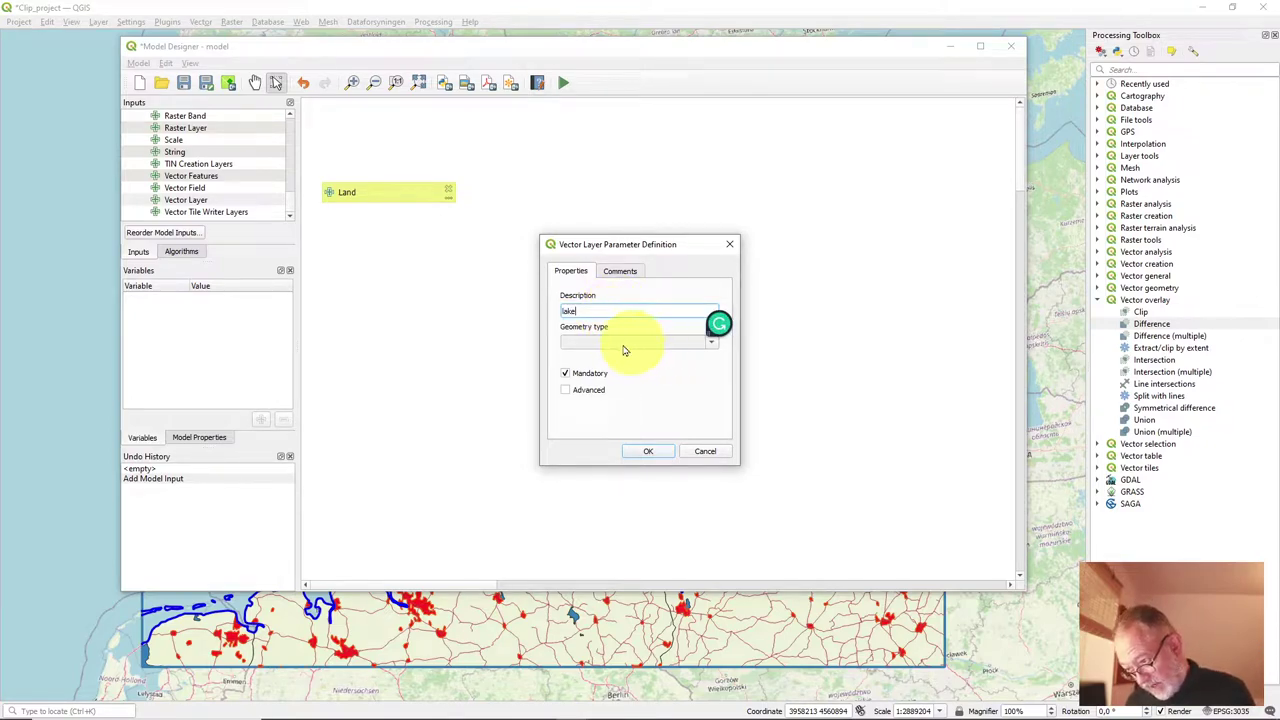
click(648, 343)
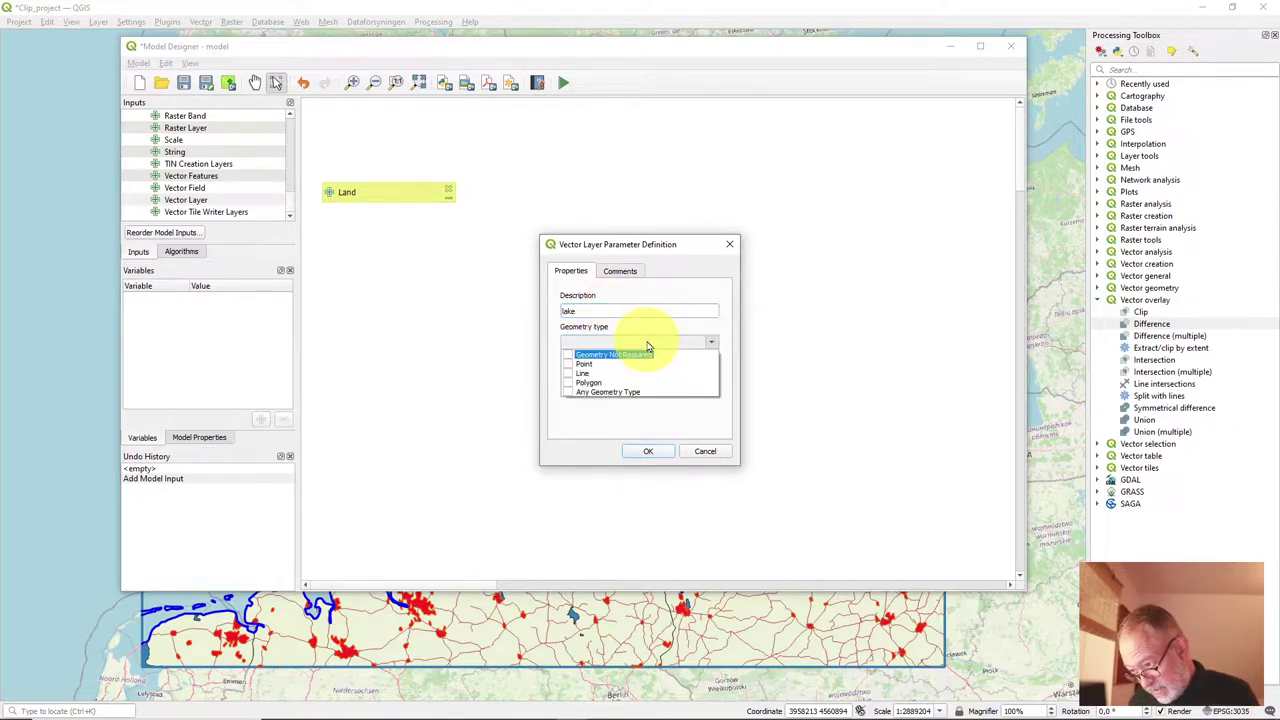
click(568, 382)
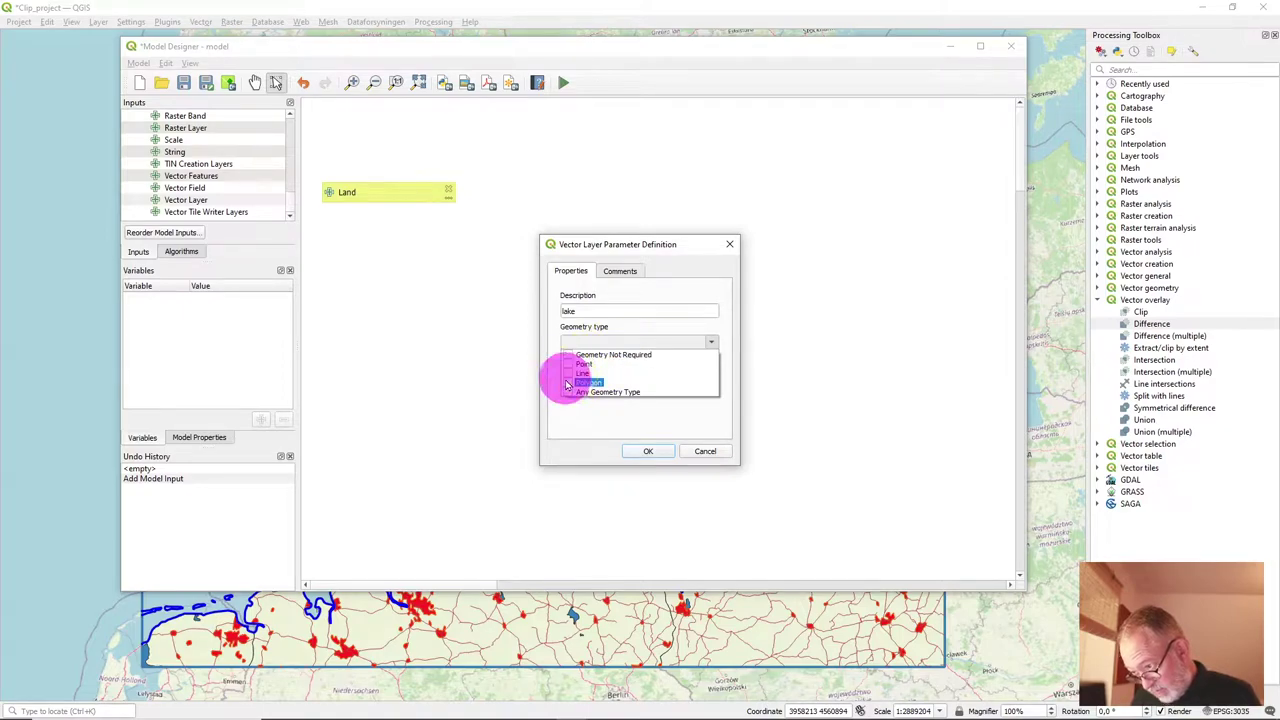
click(651, 459)
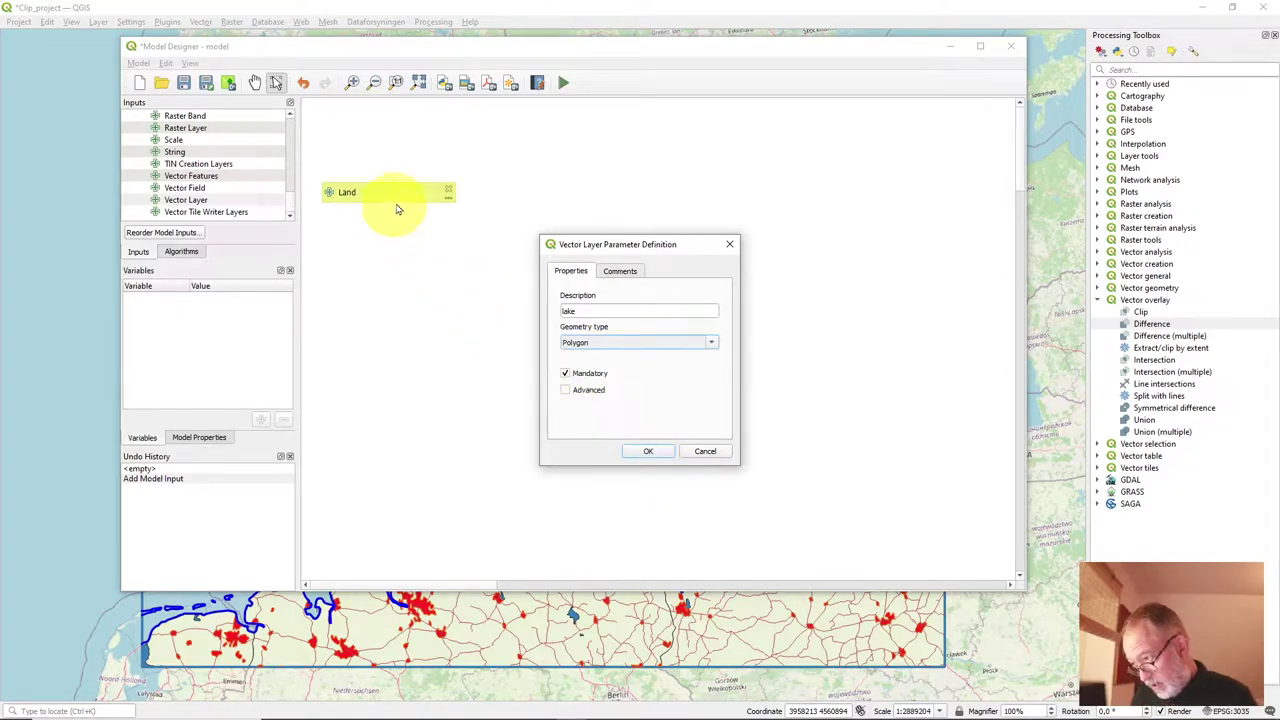
click(656, 455)
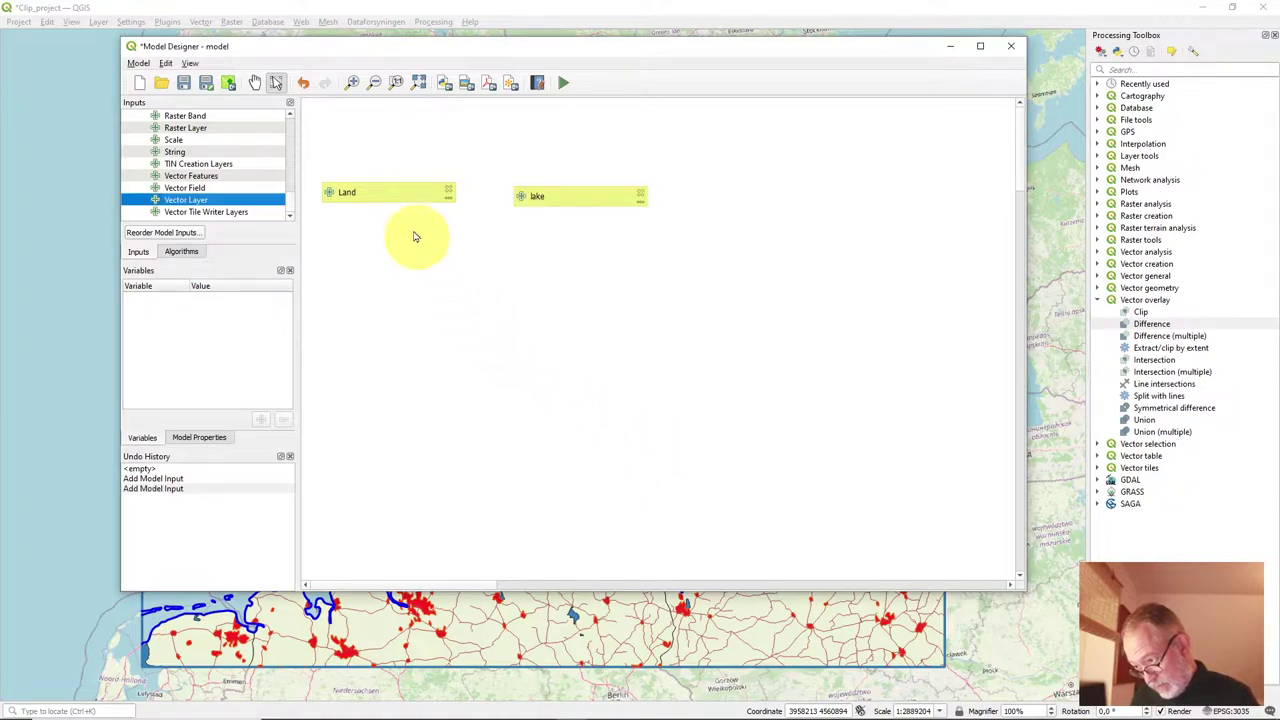
Step: Set the geometry type of the Land input to Polygon
click(399, 190)
right_click(399, 190)
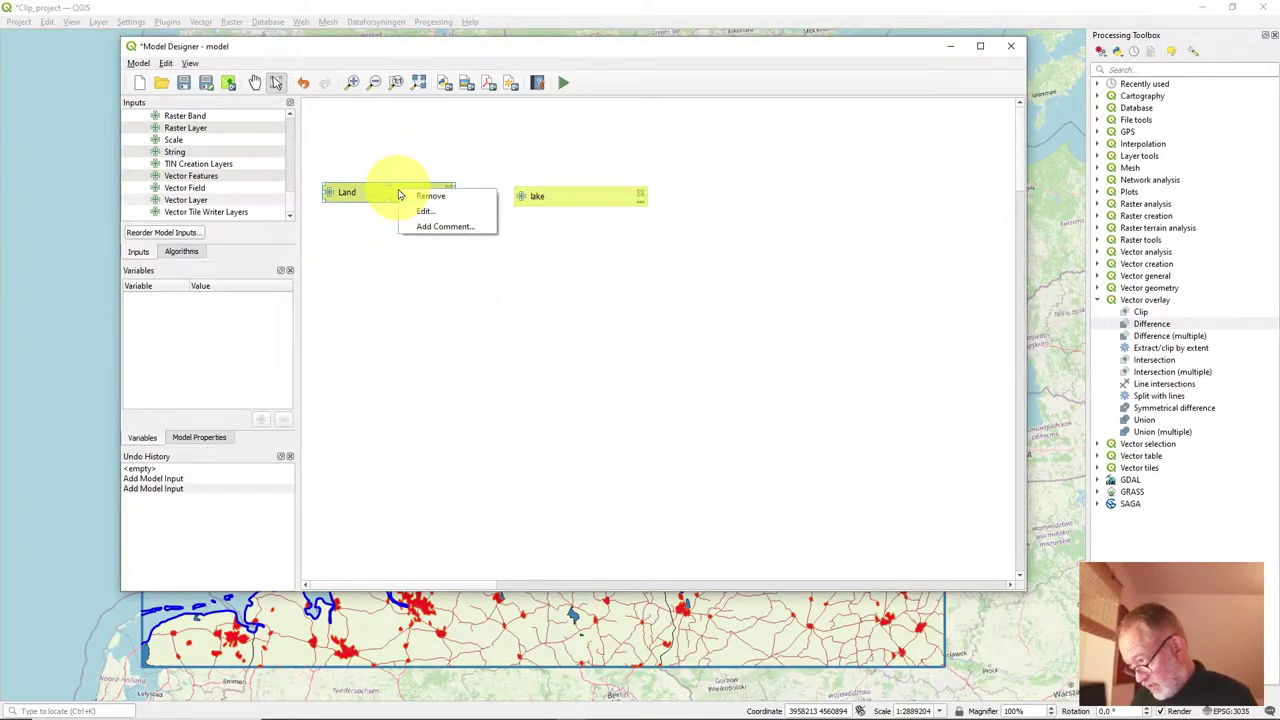
click(421, 213)
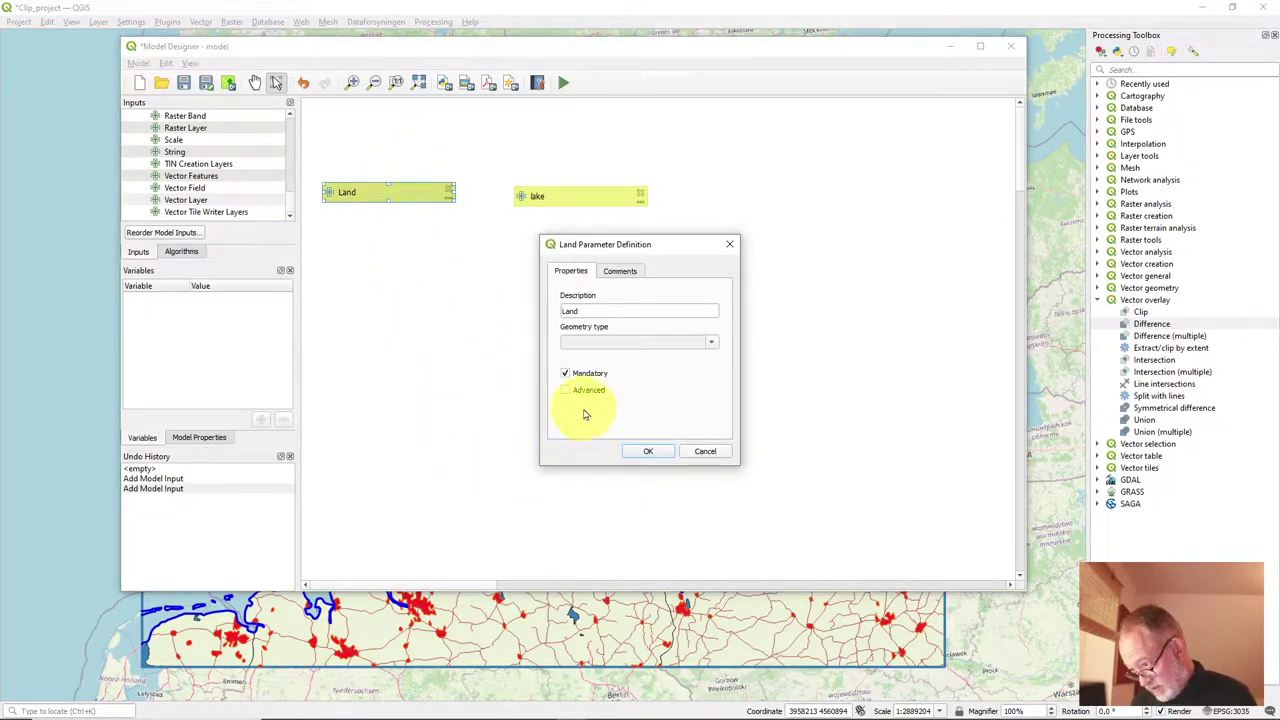
click(620, 342)
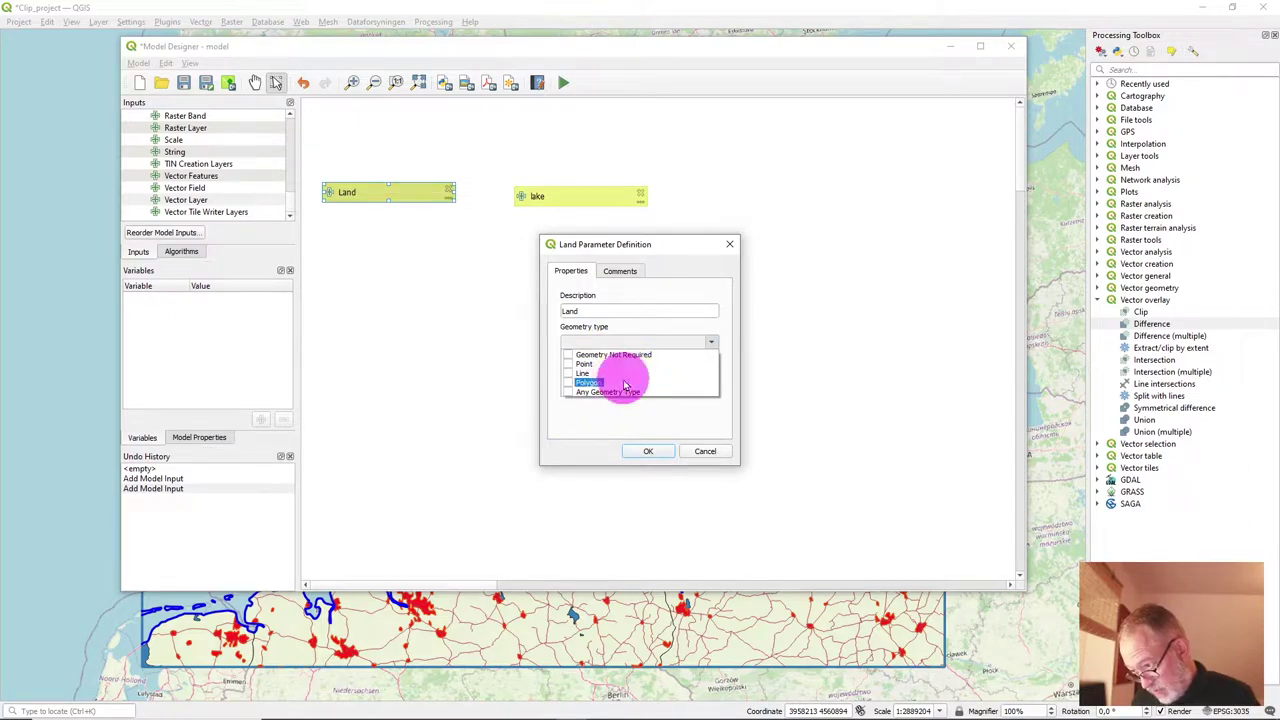
click(590, 382)
click(656, 452)
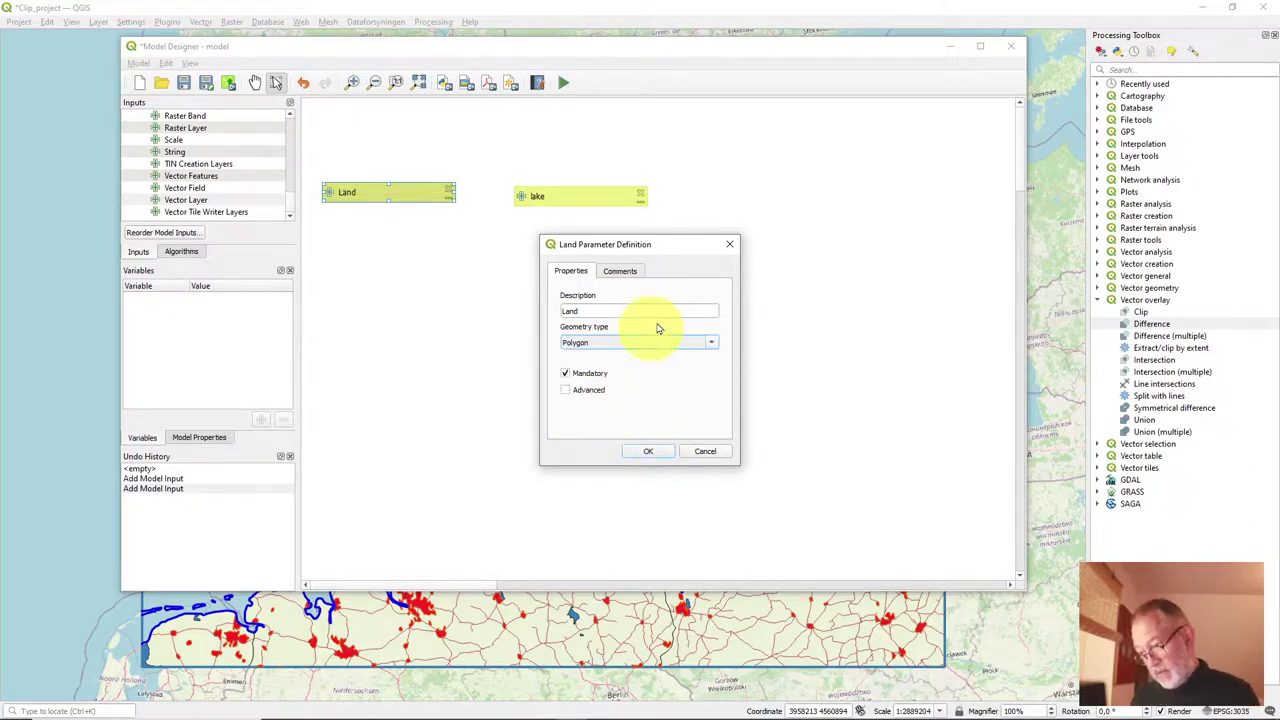
click(731, 246)
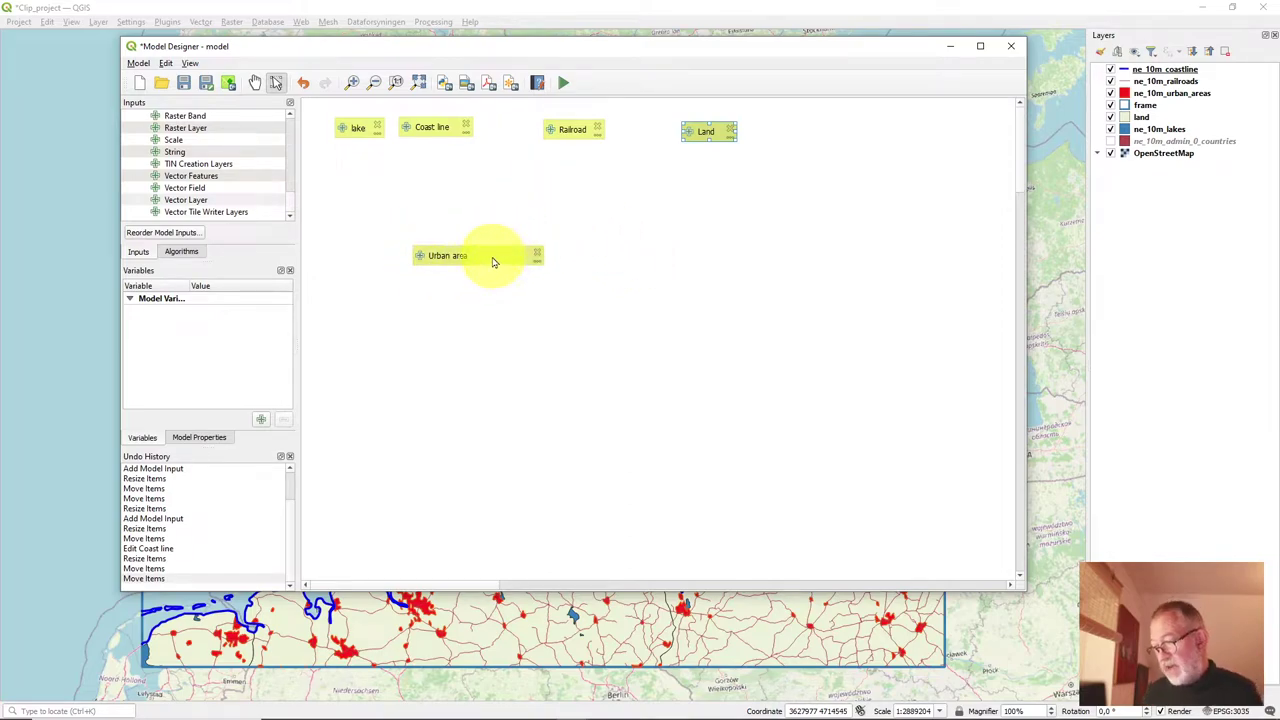
Step: Move the Urban area input into the row of inputs, on the far side of Land
drag(500, 258, 850, 132)
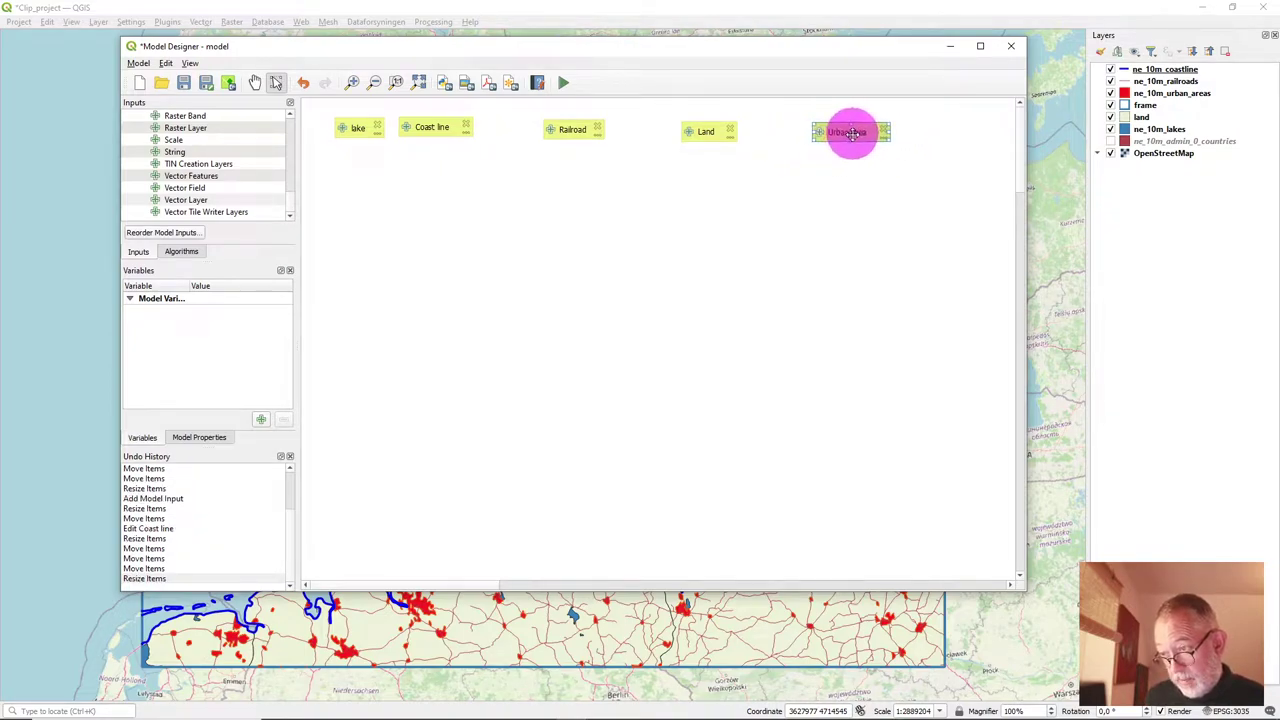
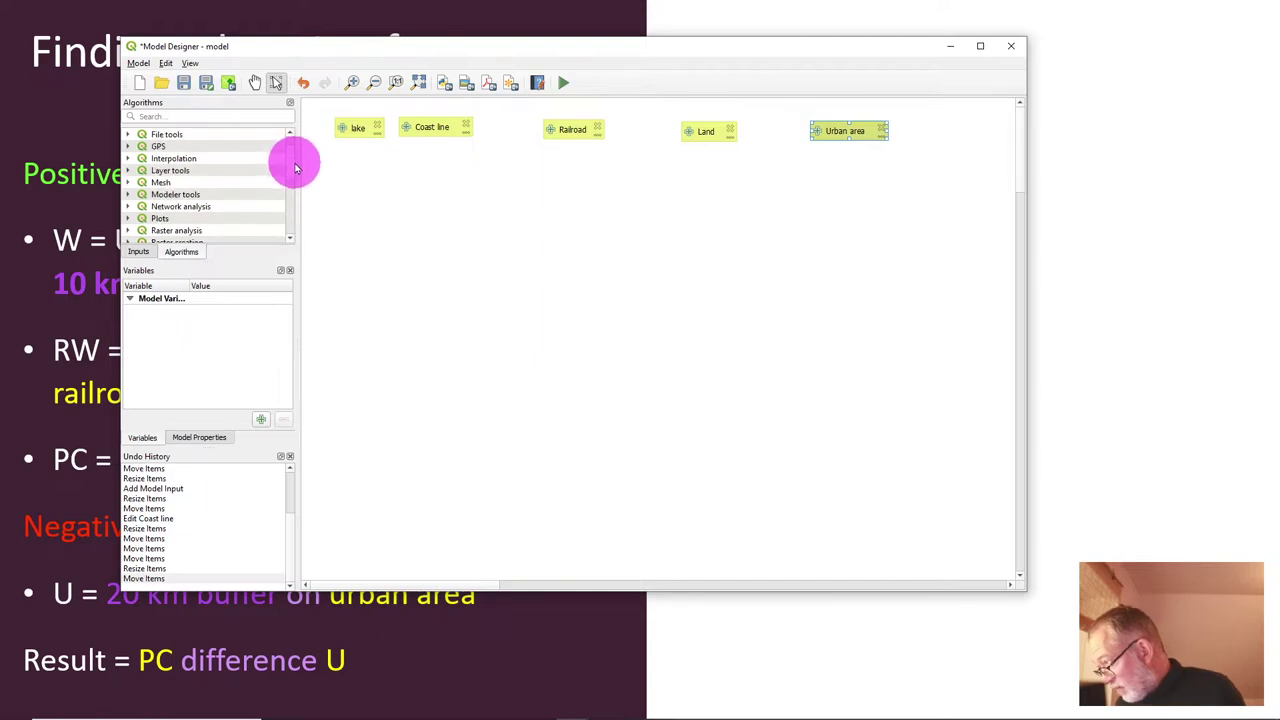
Step: Add a Buffer algorithm to the model below the lake input, using lake as its input layer
click(193, 118)
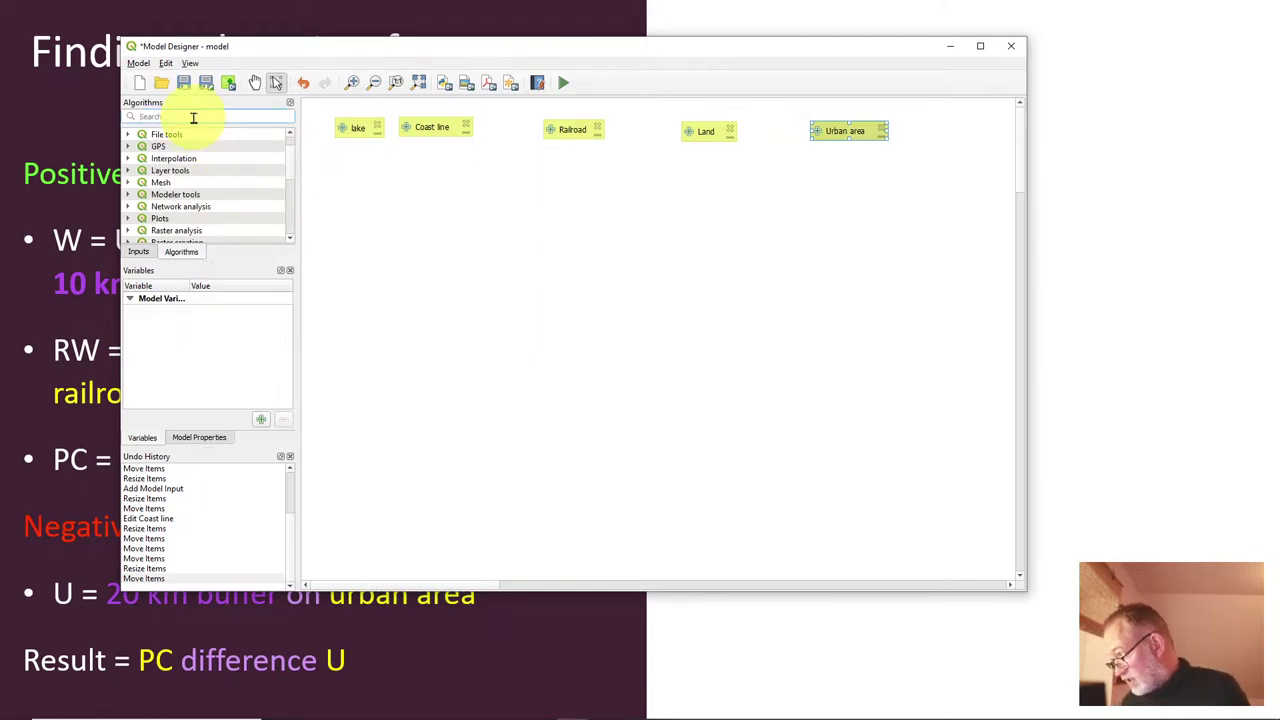
text(buf)
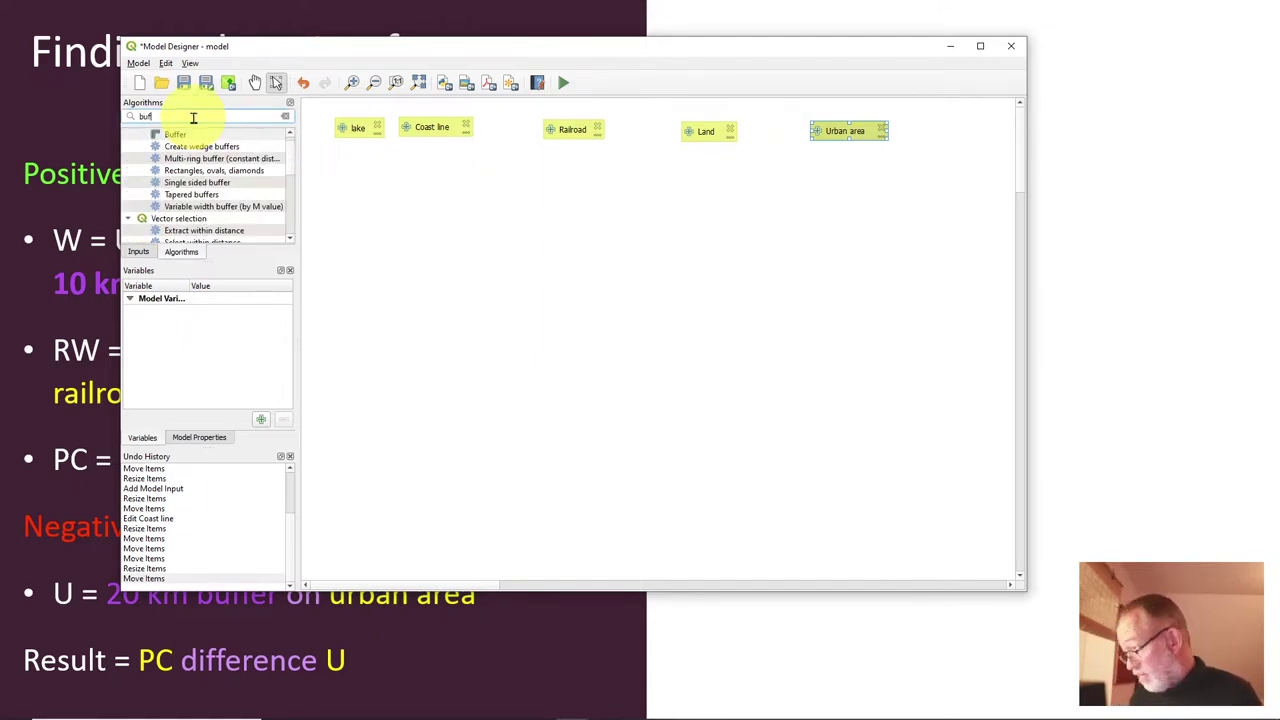
text(f)
drag(177, 140, 383, 232)
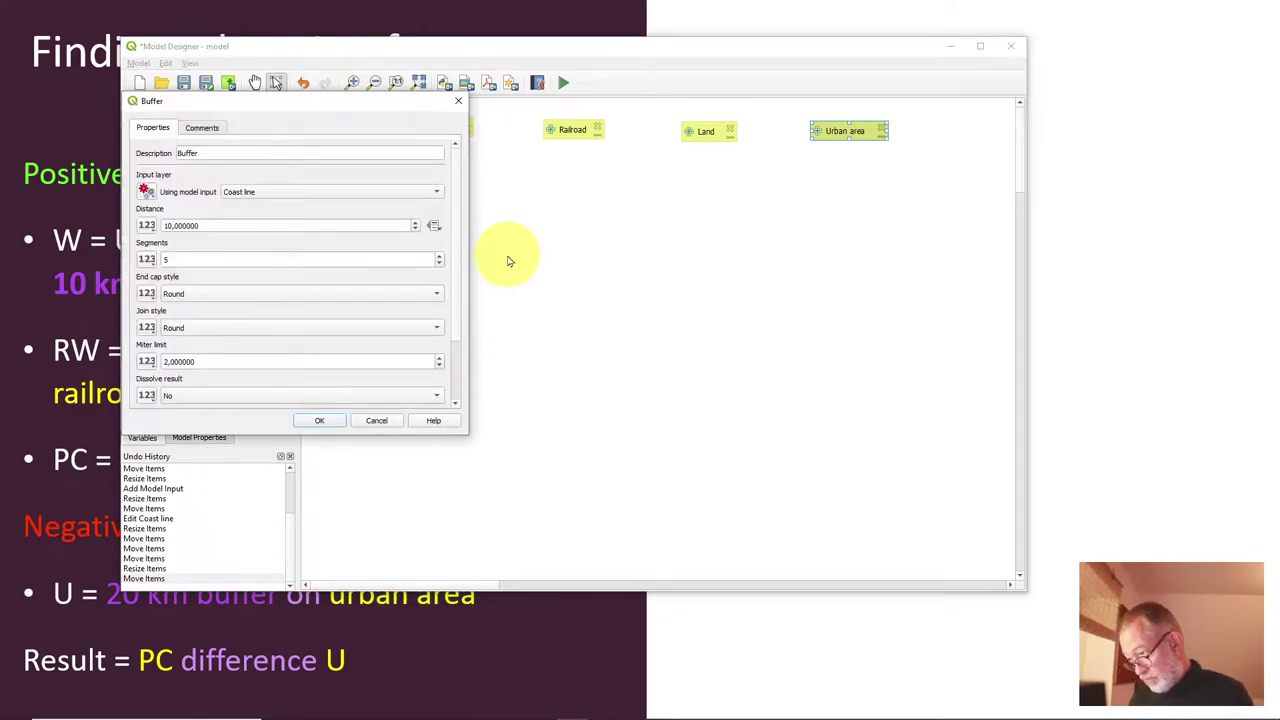
drag(343, 104, 527, 173)
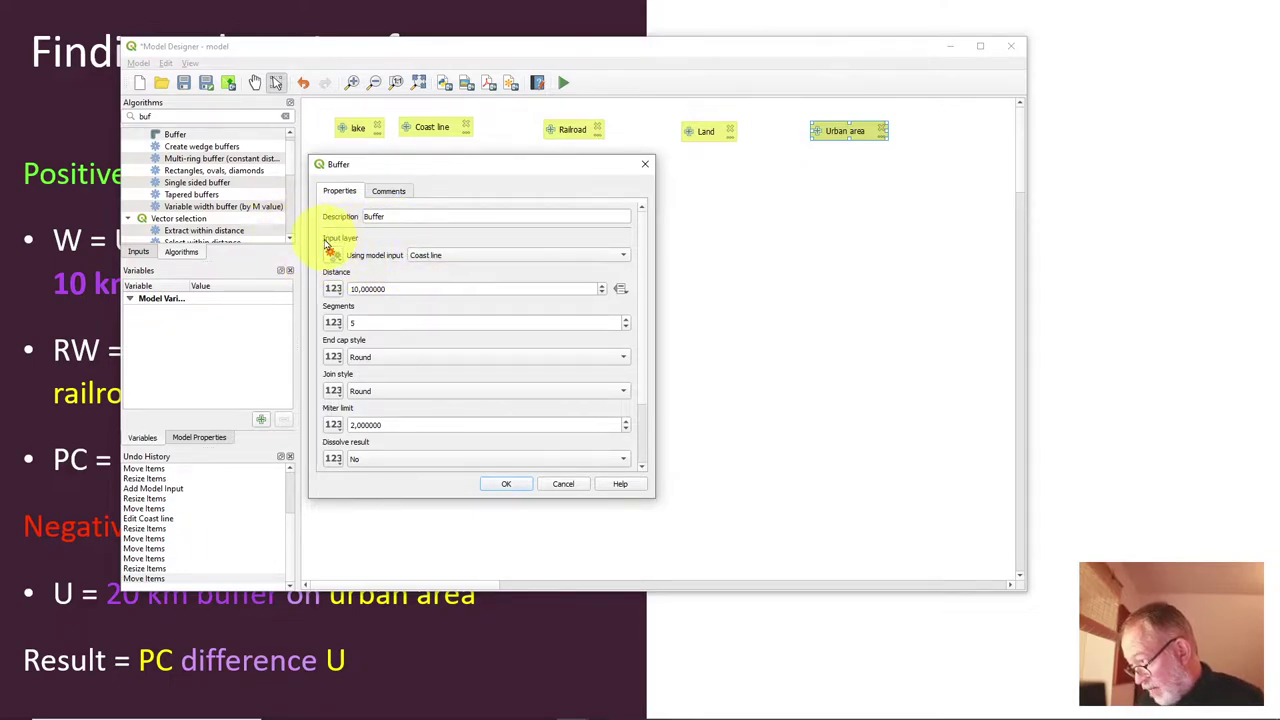
click(457, 257)
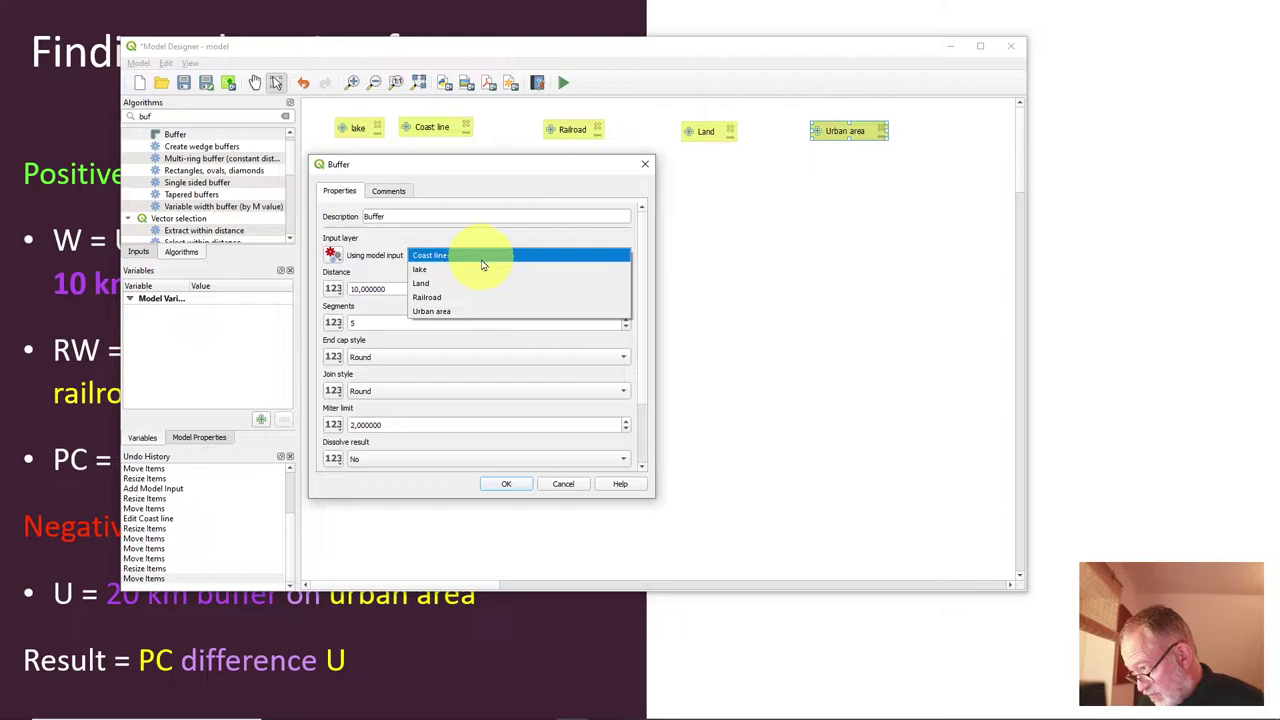
click(485, 269)
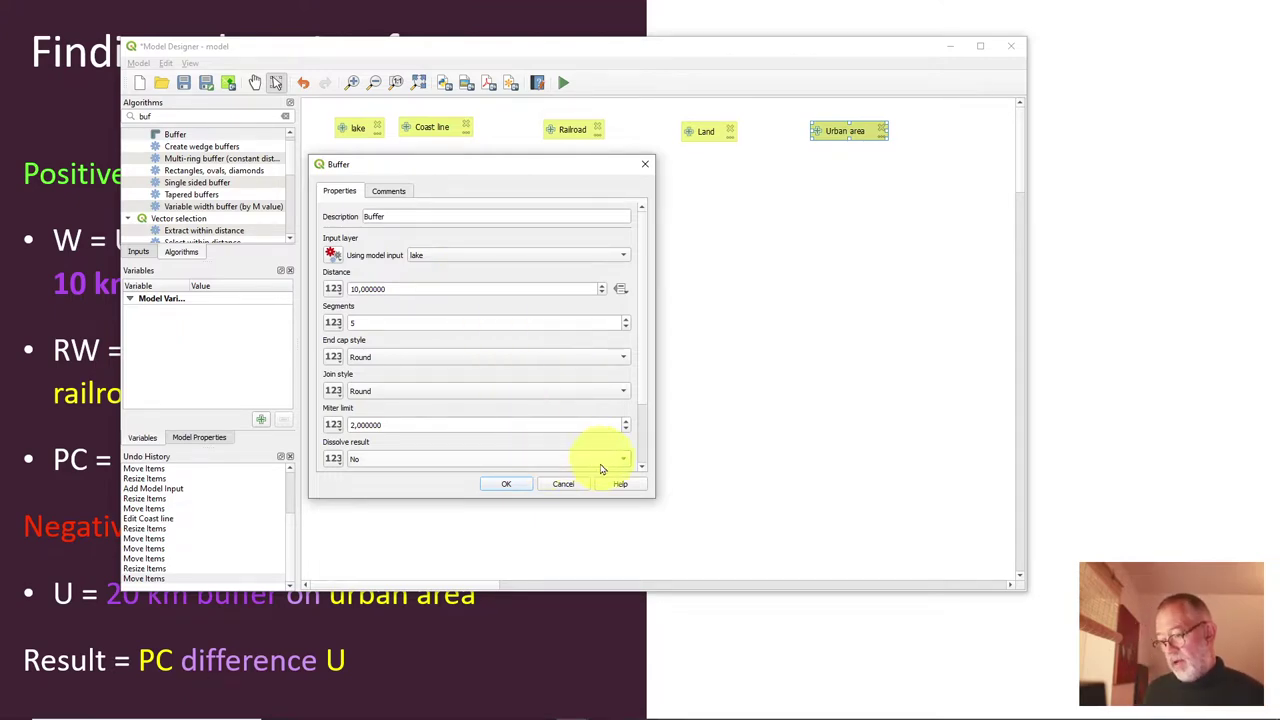
Step: Consult the Buffer section of the algorithm's online help and set the documentation window aside
click(622, 486)
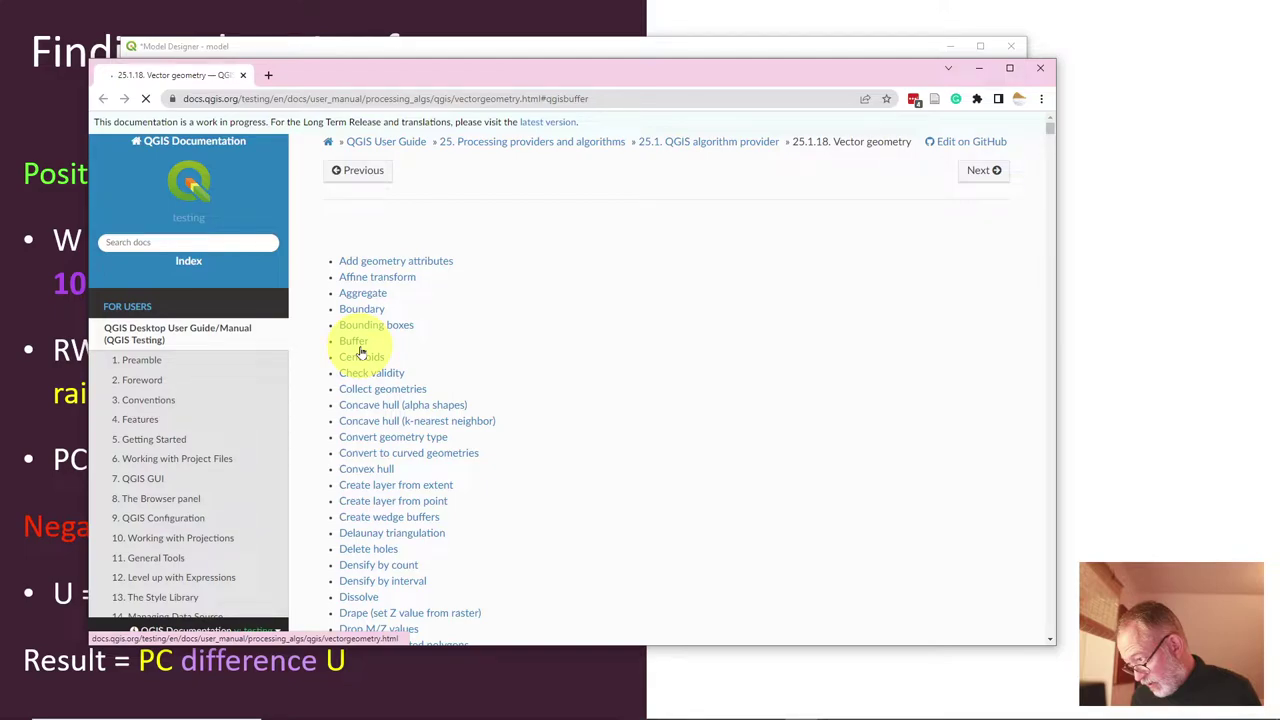
click(355, 342)
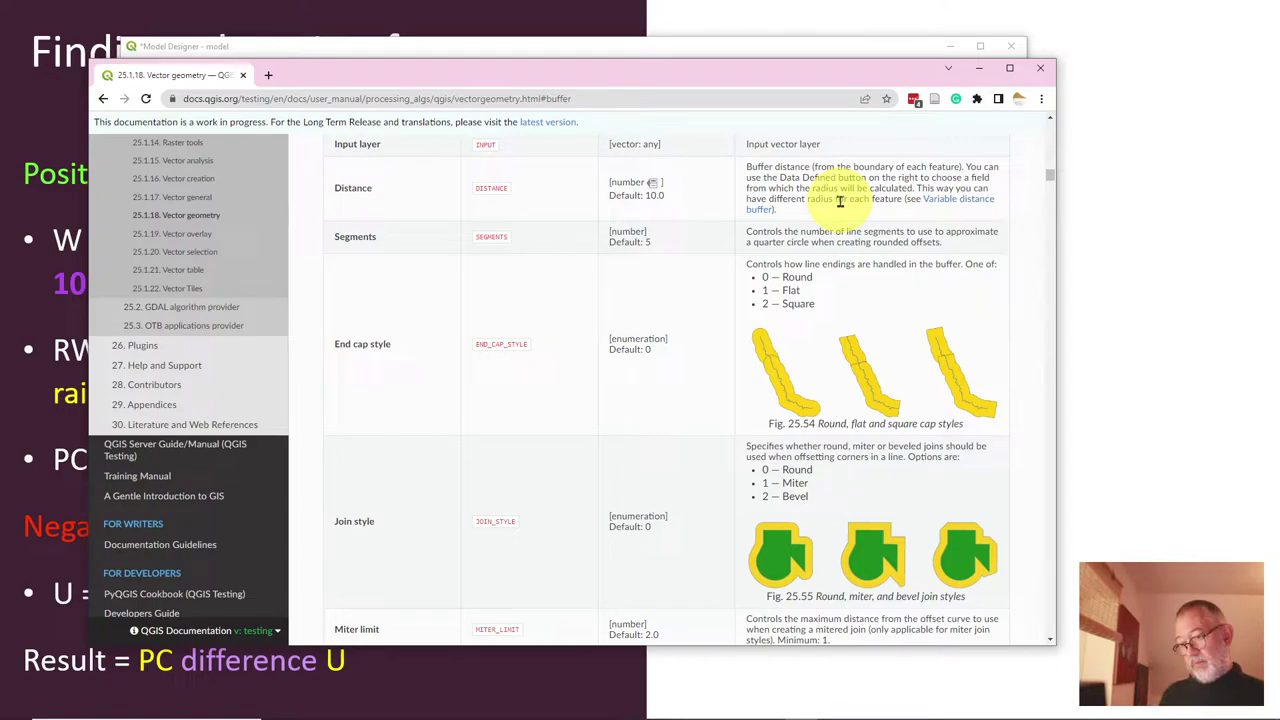
drag(571, 75, 1018, 419)
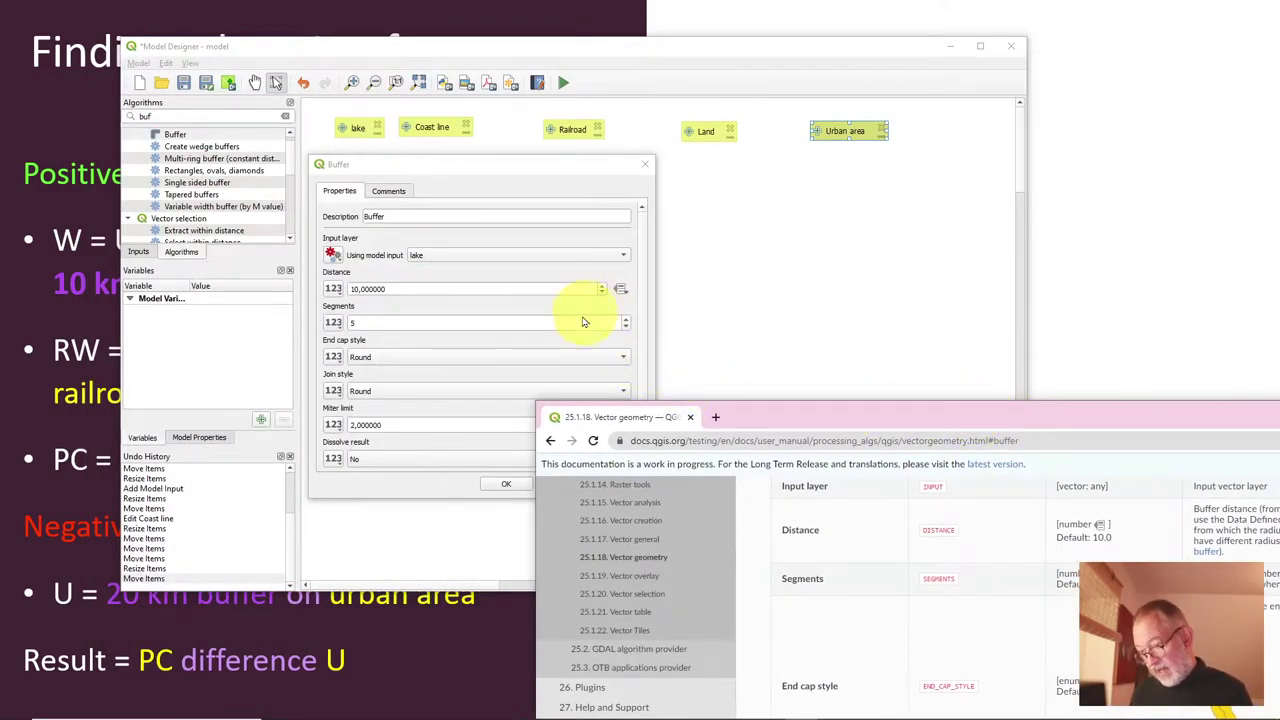
Step: Set the lake buffer's distance to 10000, segments to 10 and dissolve result to Yes
click(524, 288)
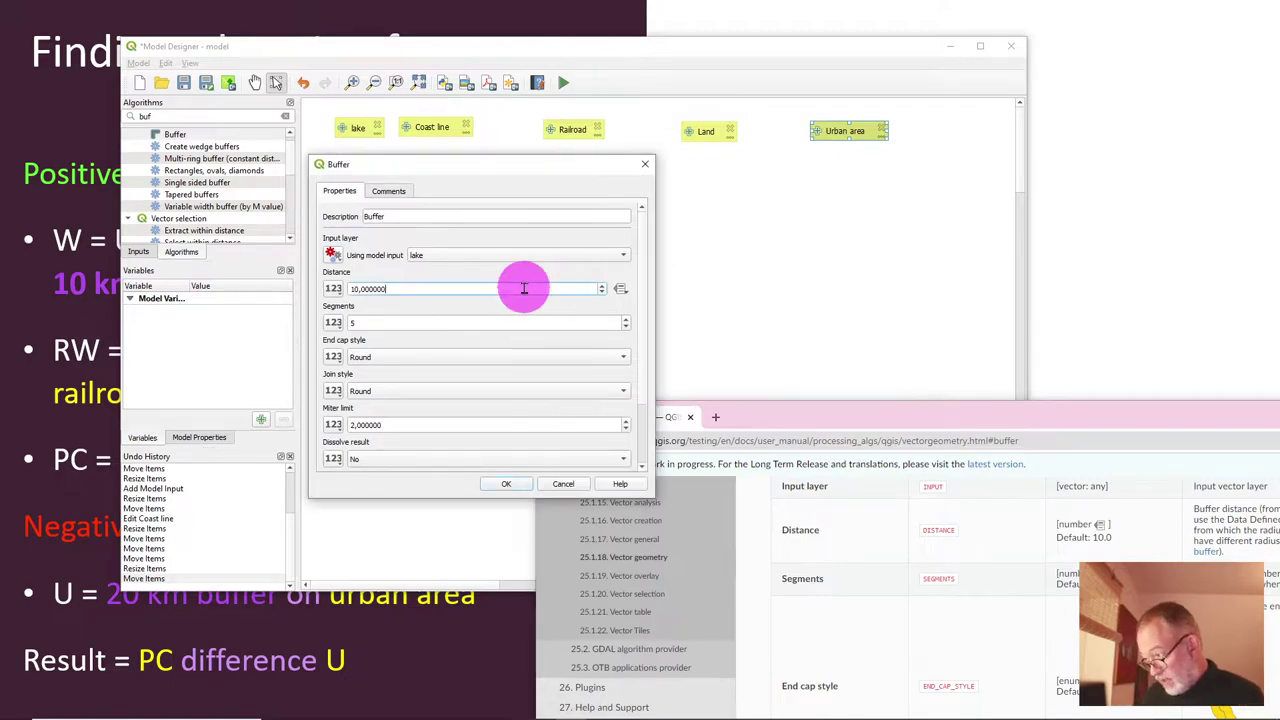
drag(522, 288, 341, 291)
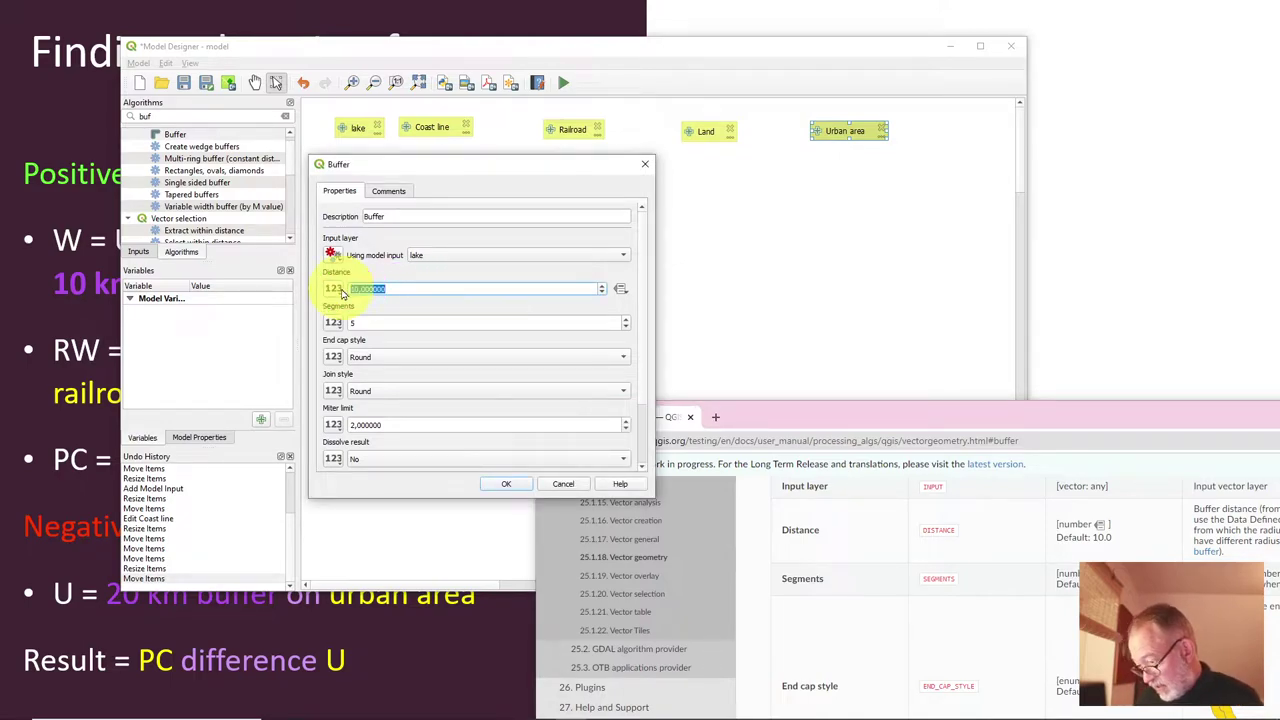
text(1)
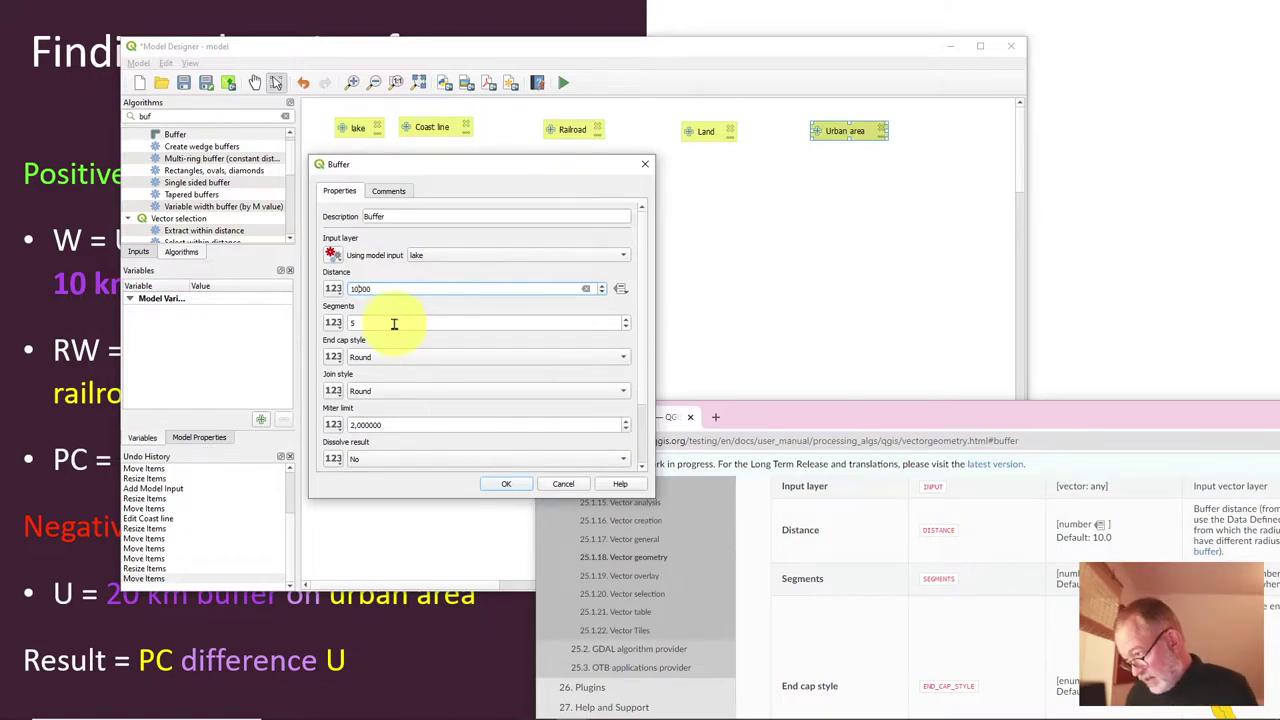
drag(398, 323, 327, 326)
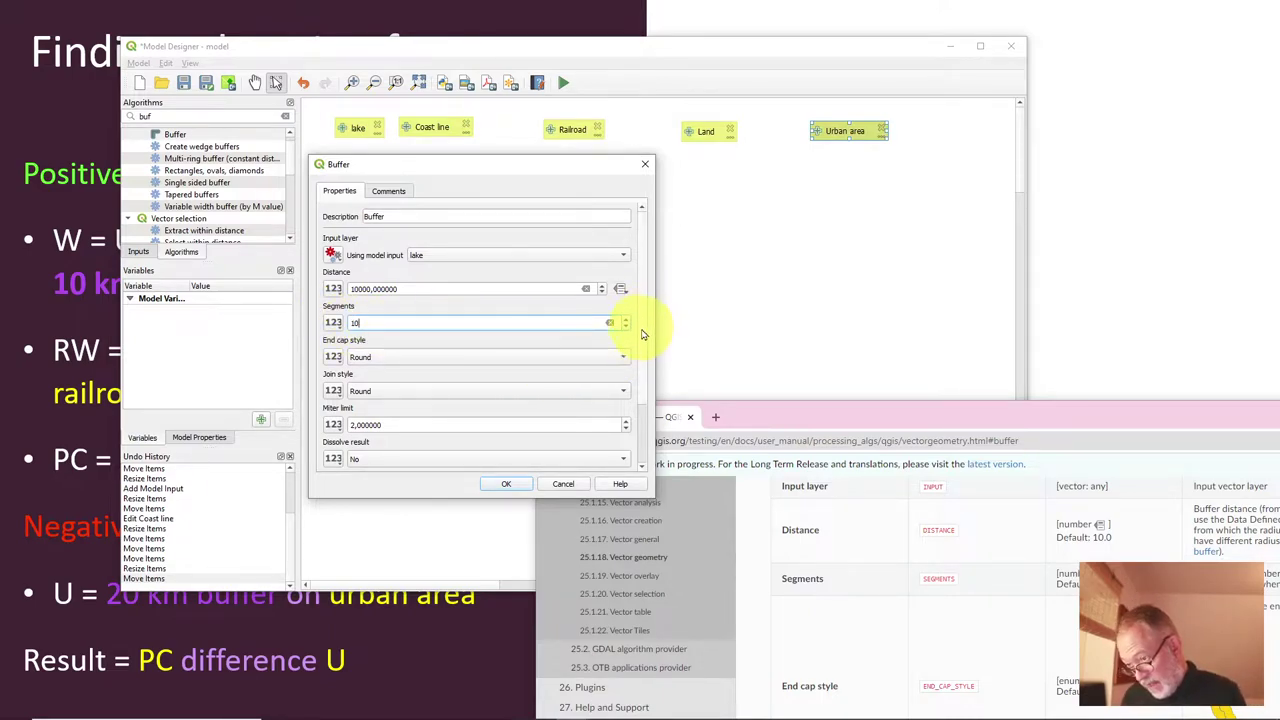
drag(640, 320, 648, 405)
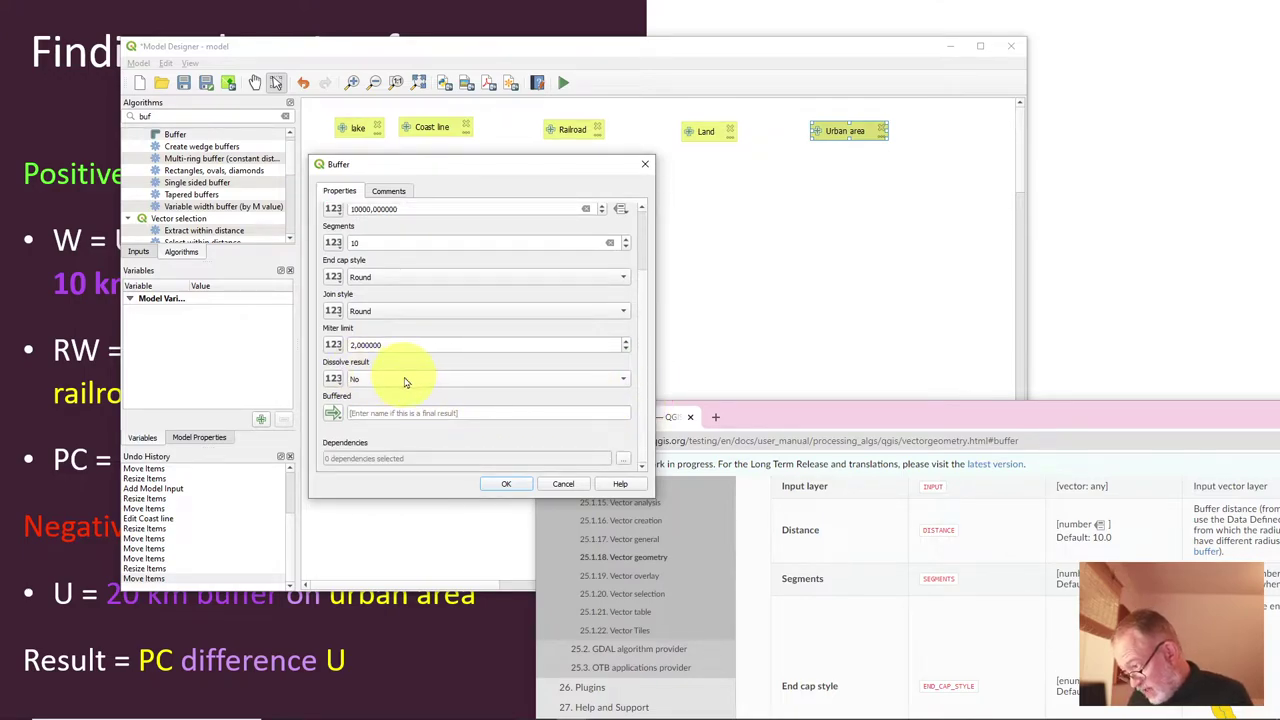
click(403, 378)
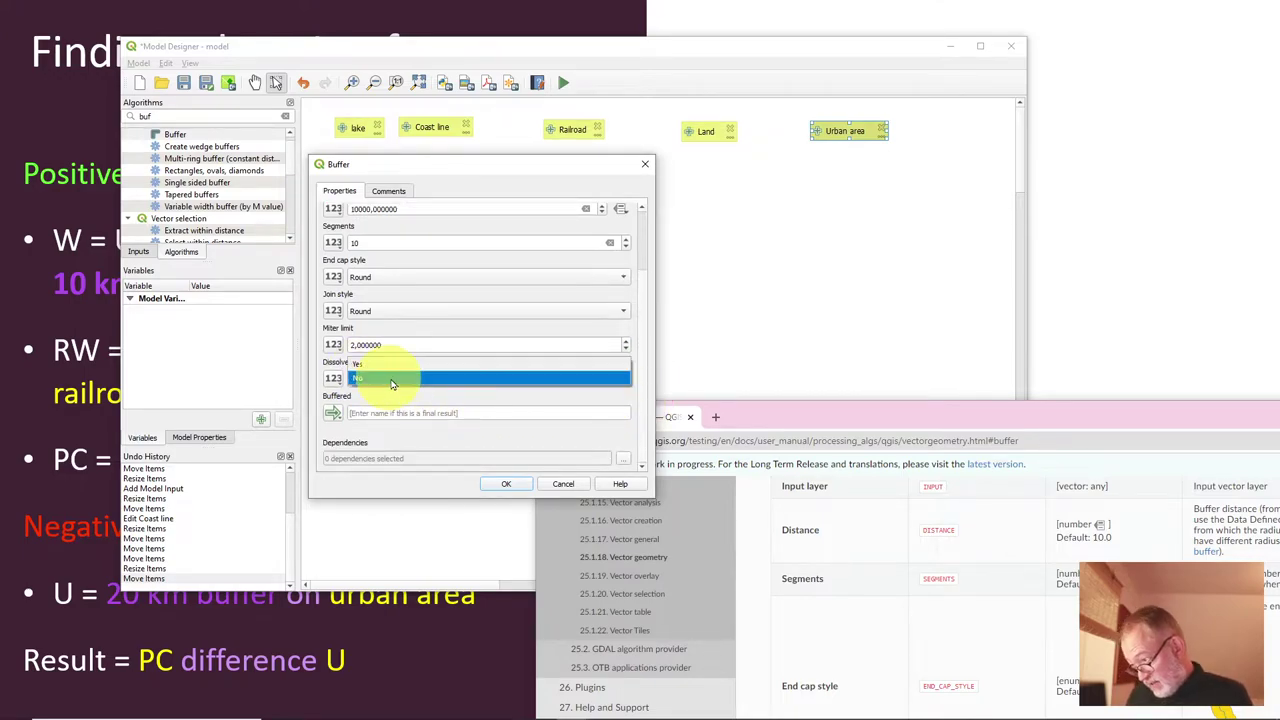
click(398, 374)
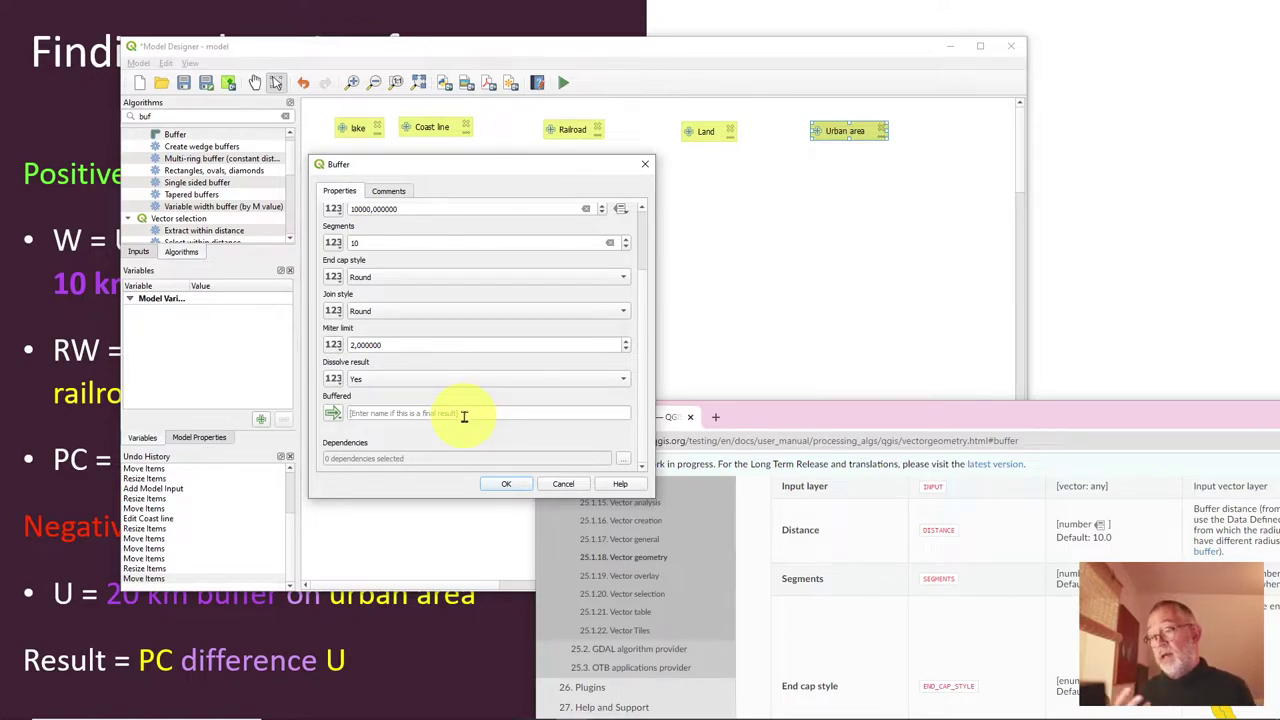
Step: Describe the buffer algorithm as "lake Buffer" and accept its settings to place it in the model
drag(646, 308, 647, 215)
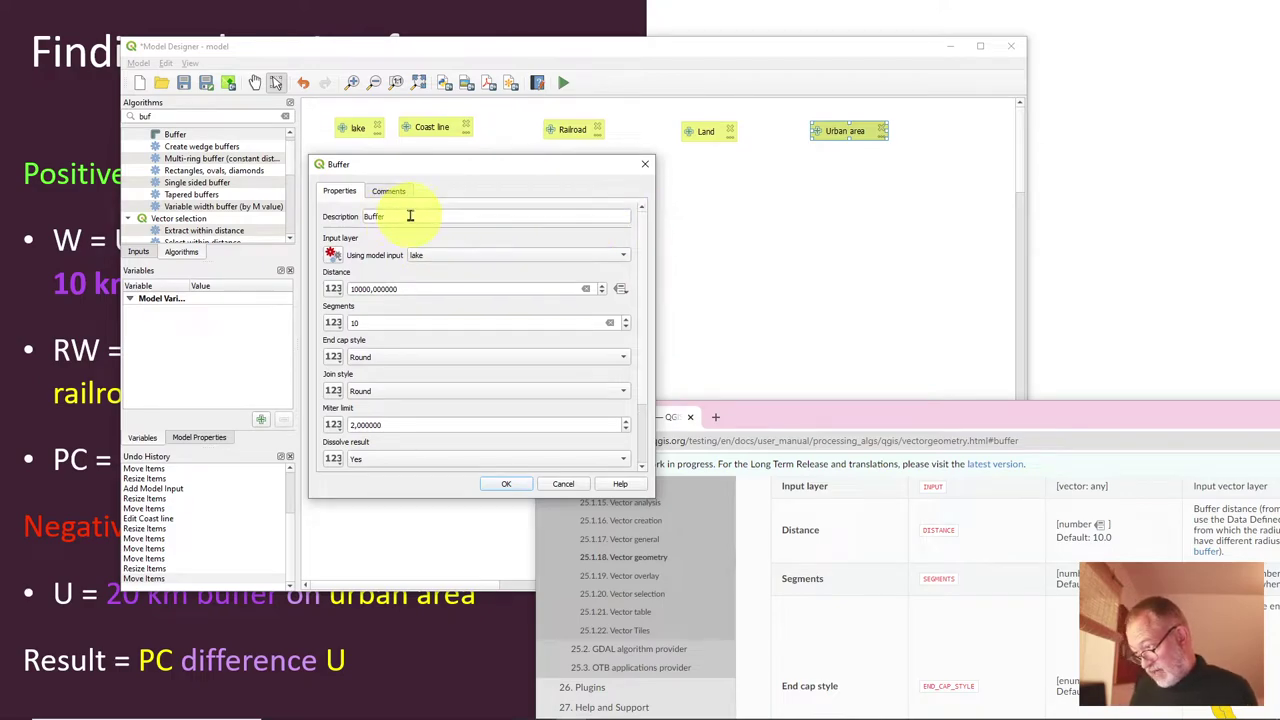
drag(410, 216, 349, 220)
click(349, 220)
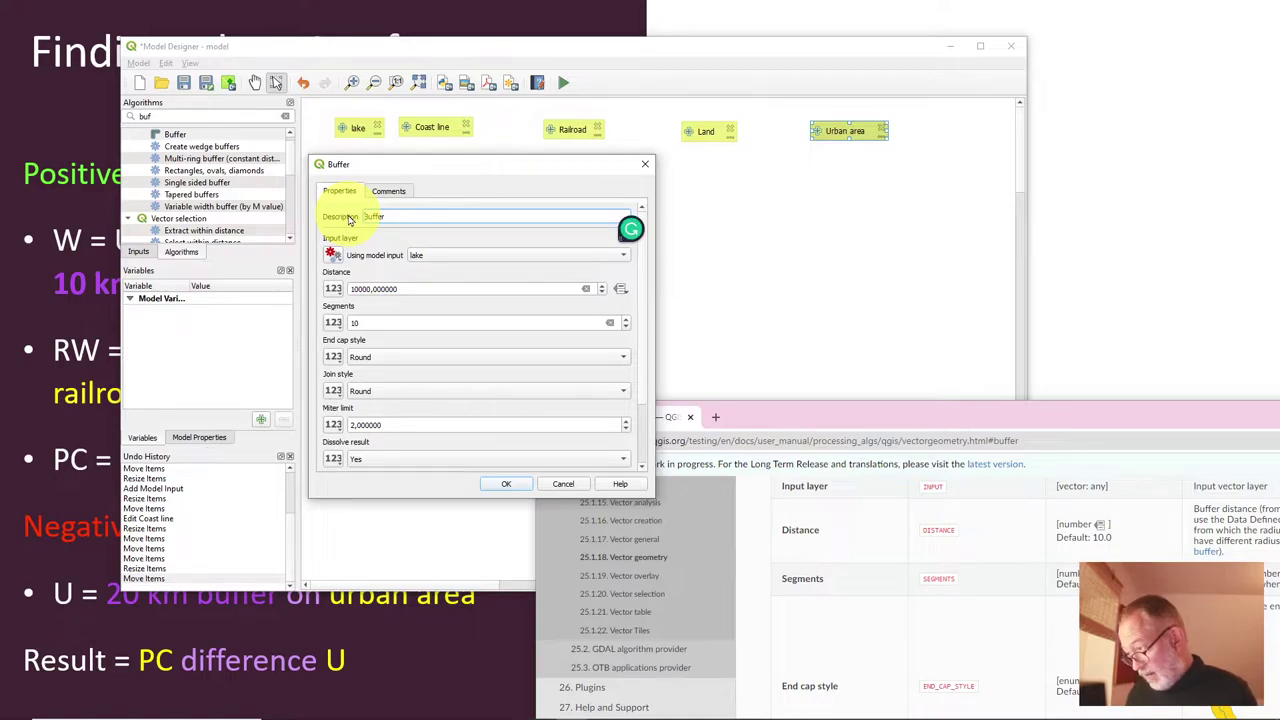
text(lake)
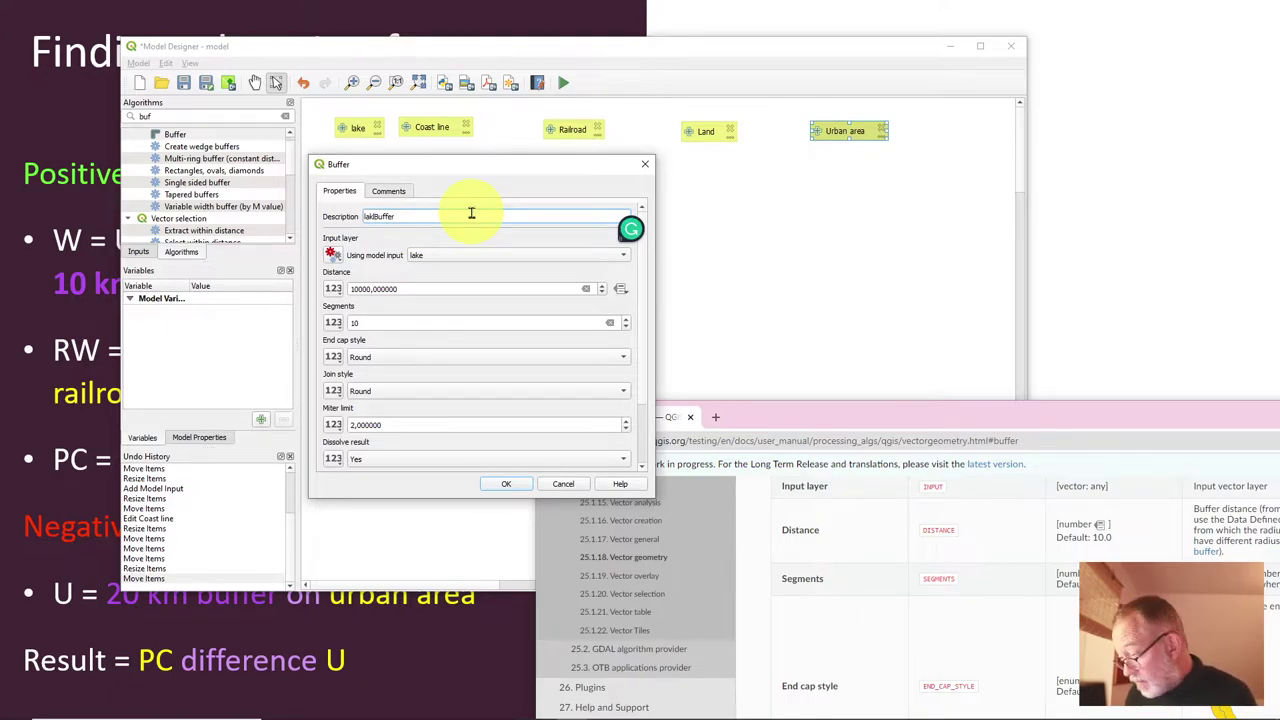
key(BackSpace)
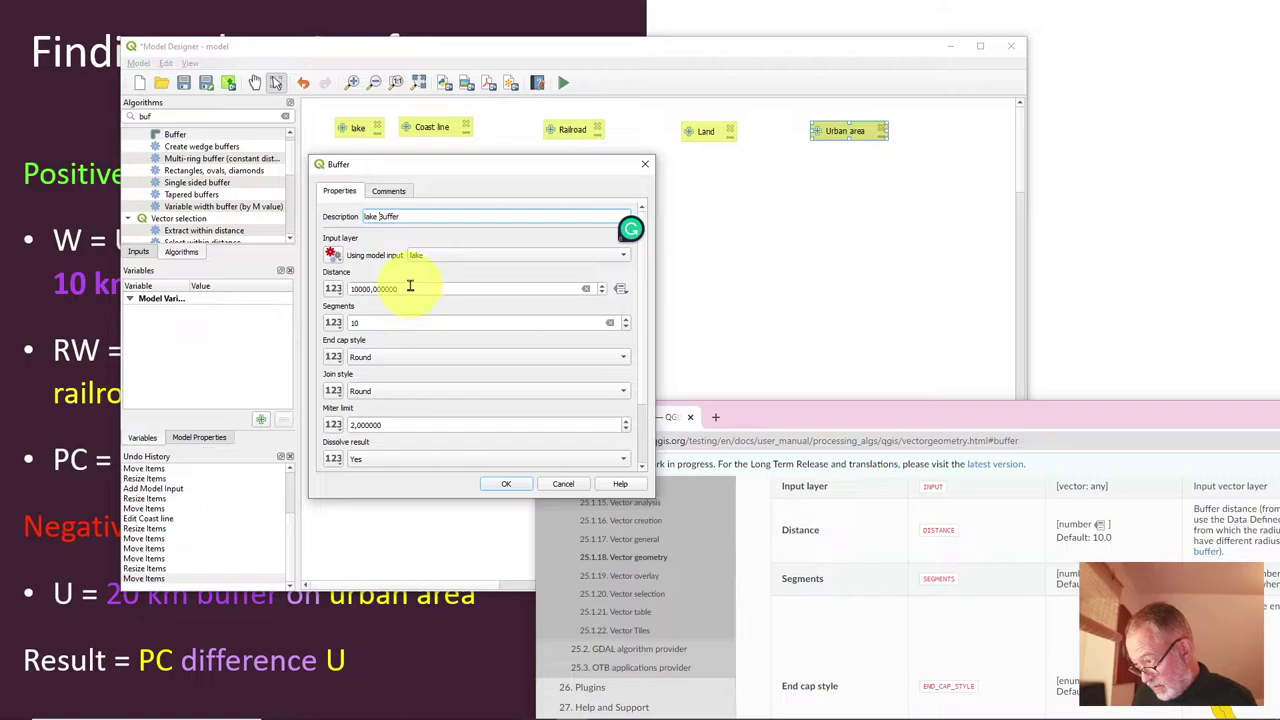
drag(405, 288, 322, 286)
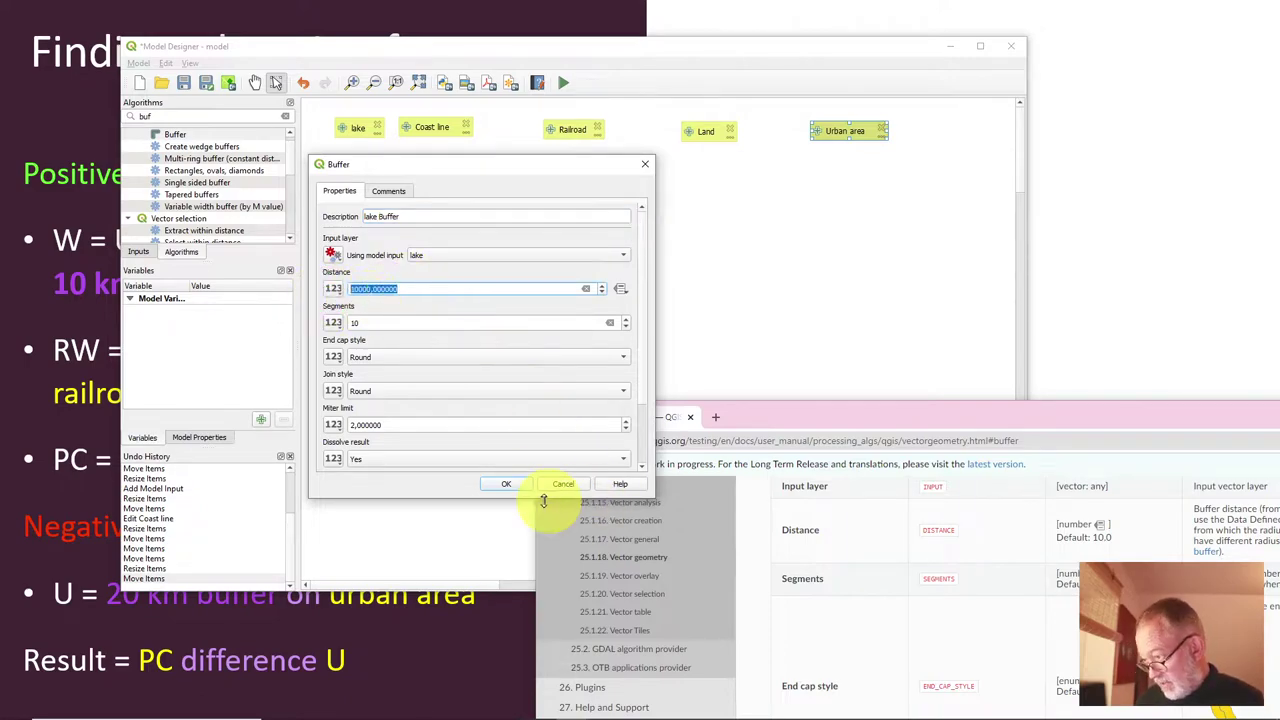
click(509, 487)
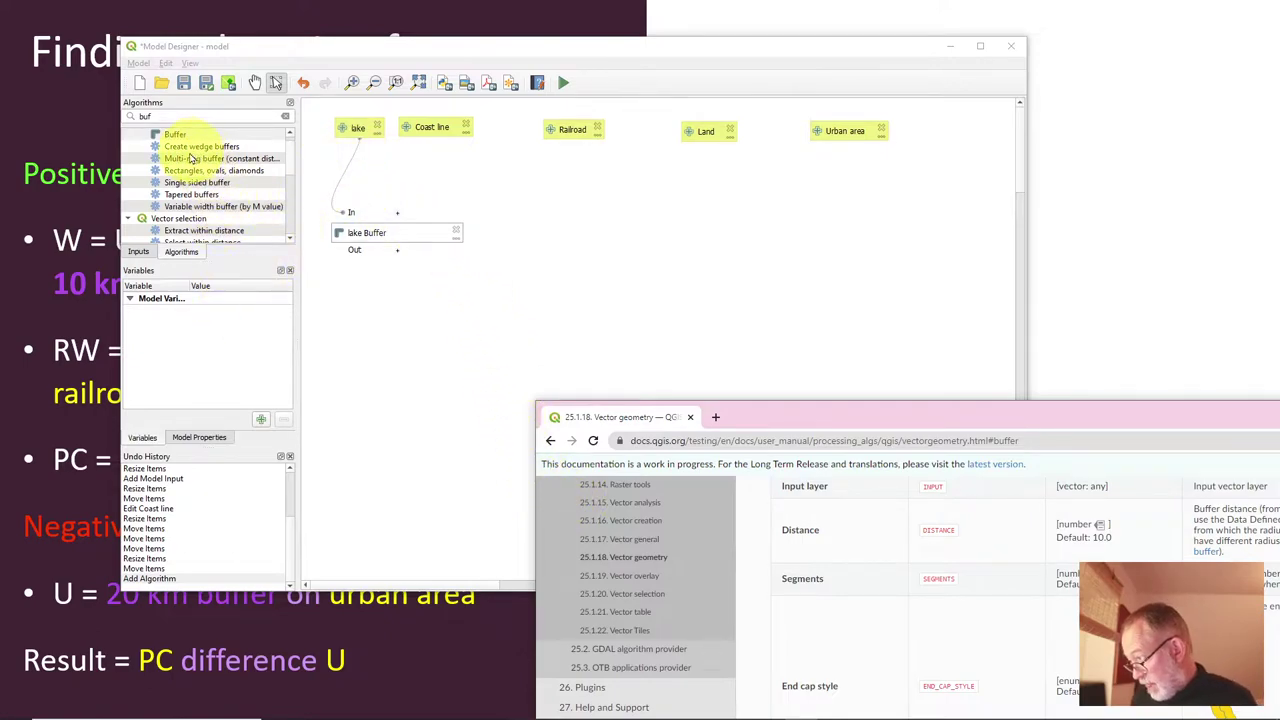
Step: Add a second Buffer algorithm for the Coast line input and describe it as "Coast Buffer"
drag(183, 135, 445, 185)
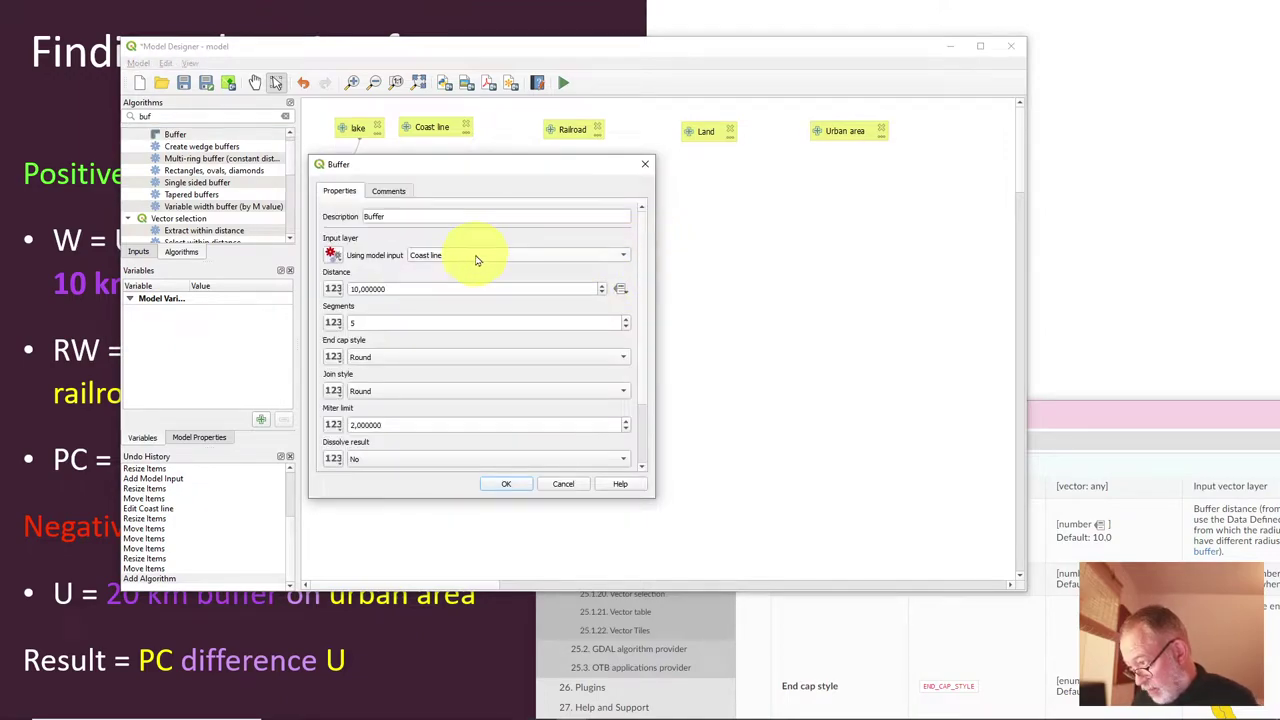
click(369, 216)
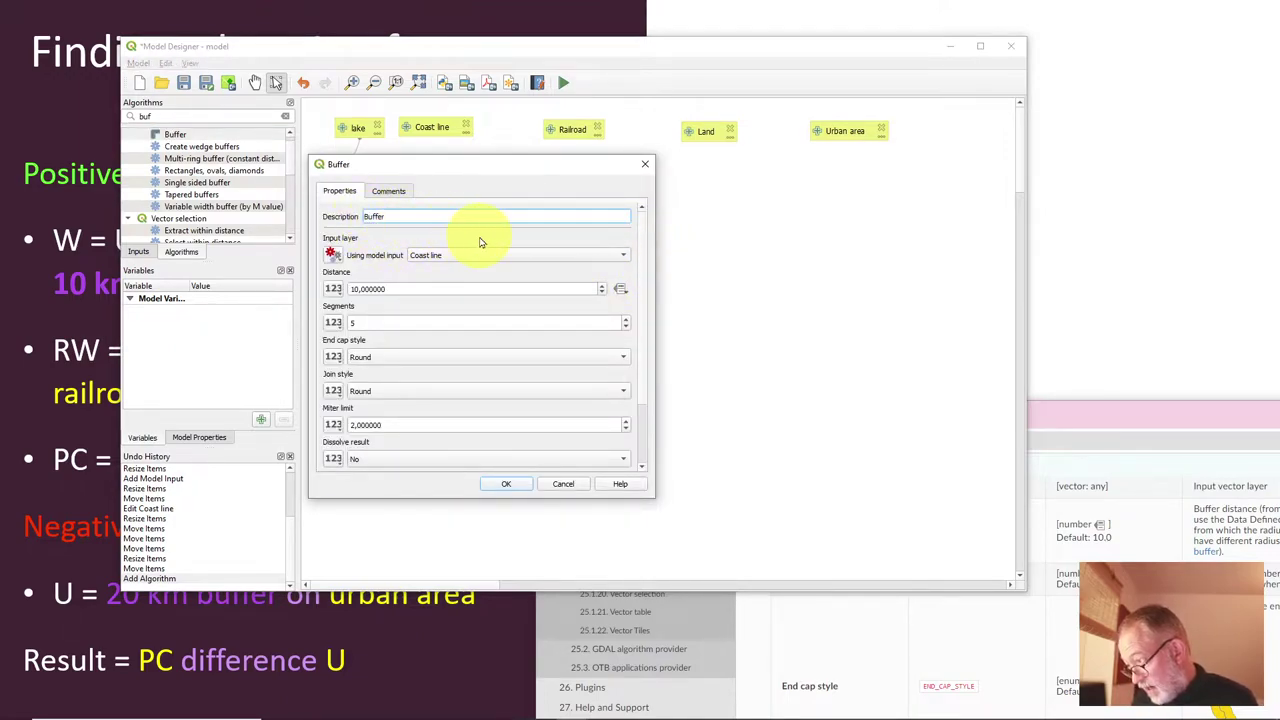
text(Coas)
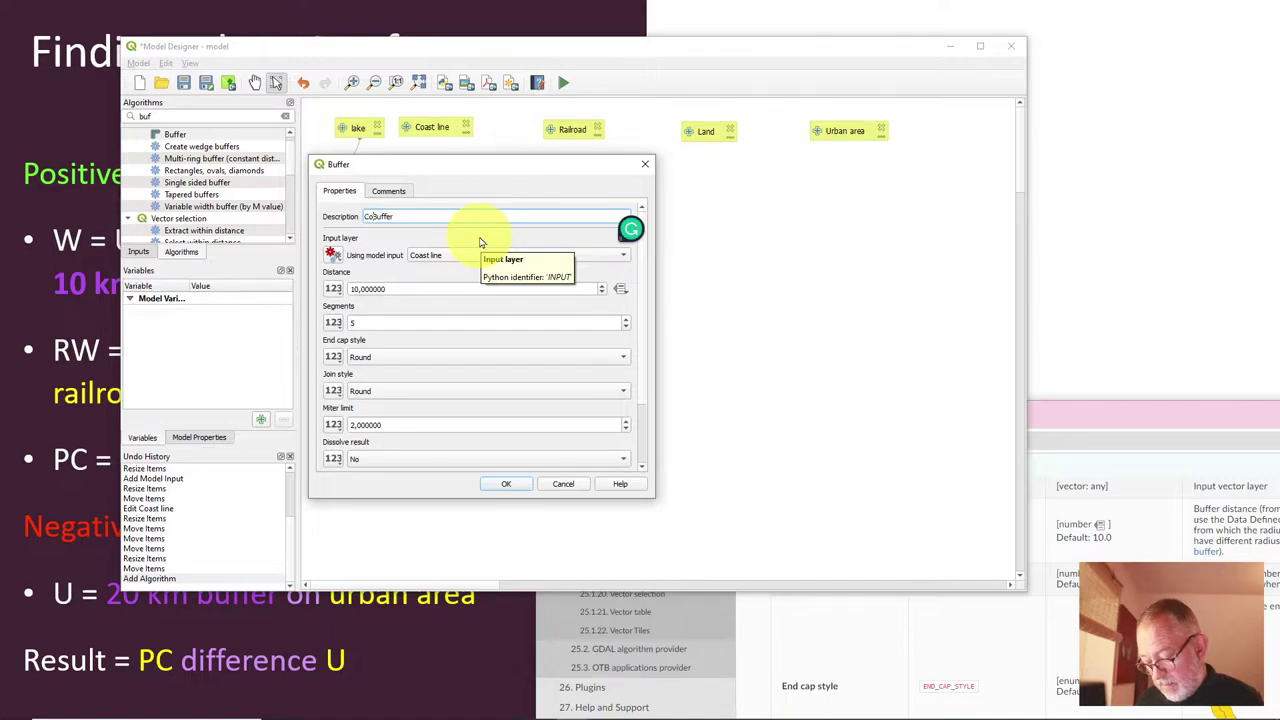
text(t)
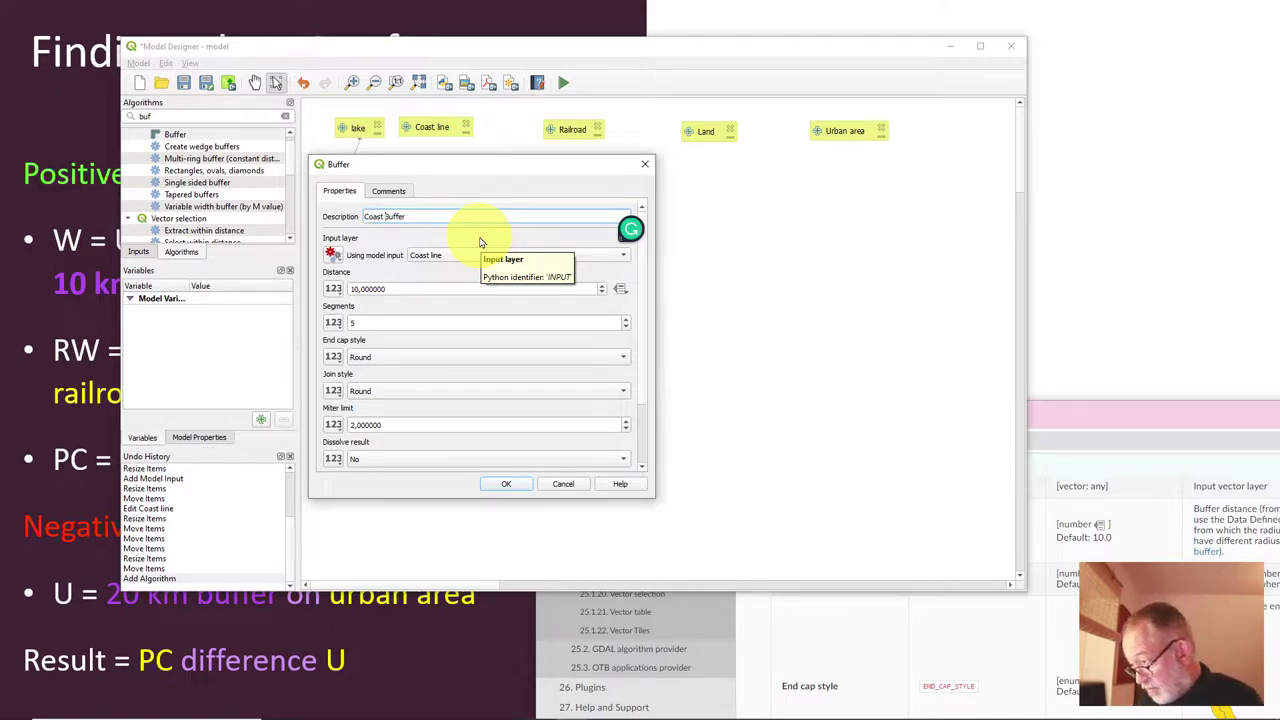
Step: Set the Coast Buffer's distance to 10000, segments to 10 and dissolve result to Yes, and accept the algorithm
drag(423, 288, 299, 289)
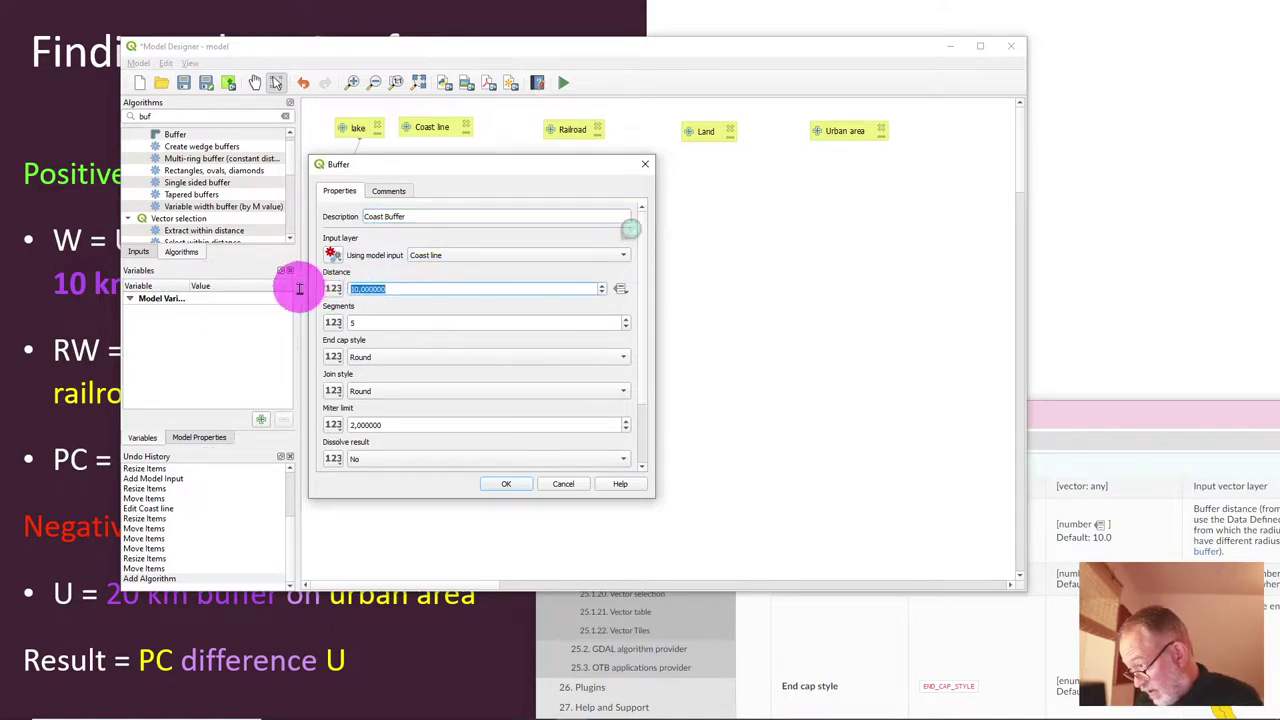
text(10000)
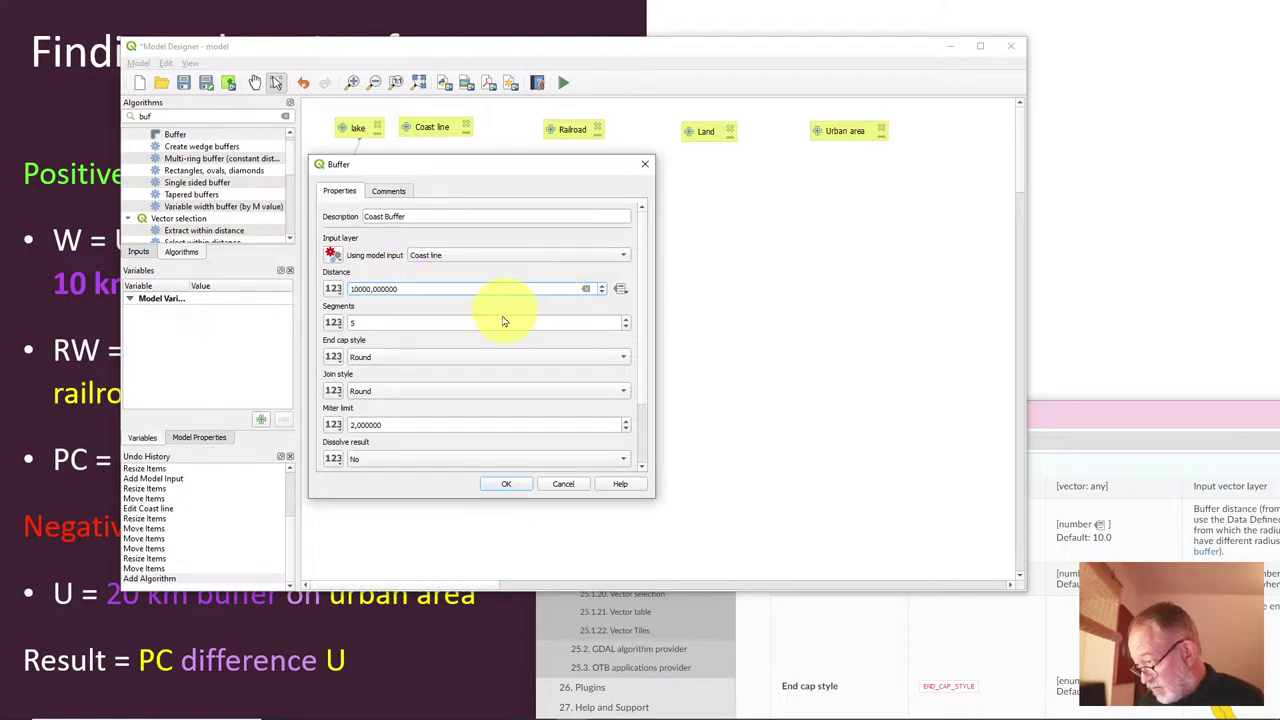
drag(420, 323, 316, 332)
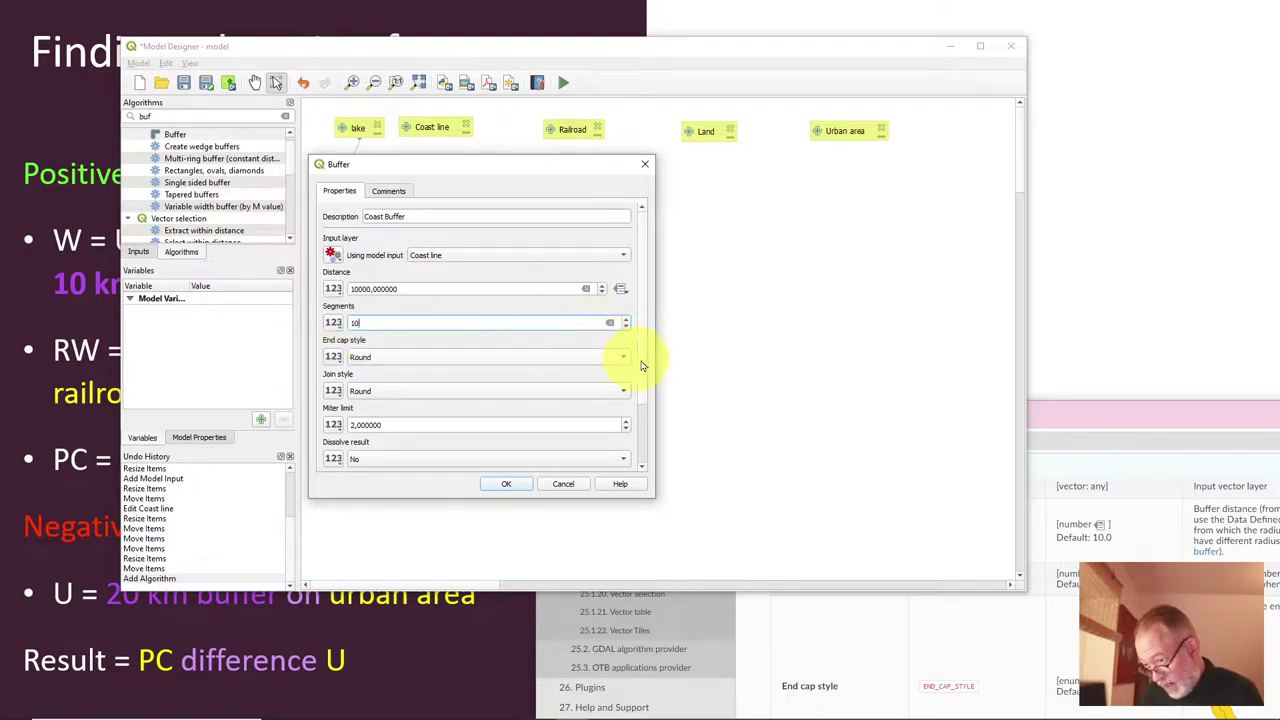
drag(643, 358, 634, 449)
click(388, 377)
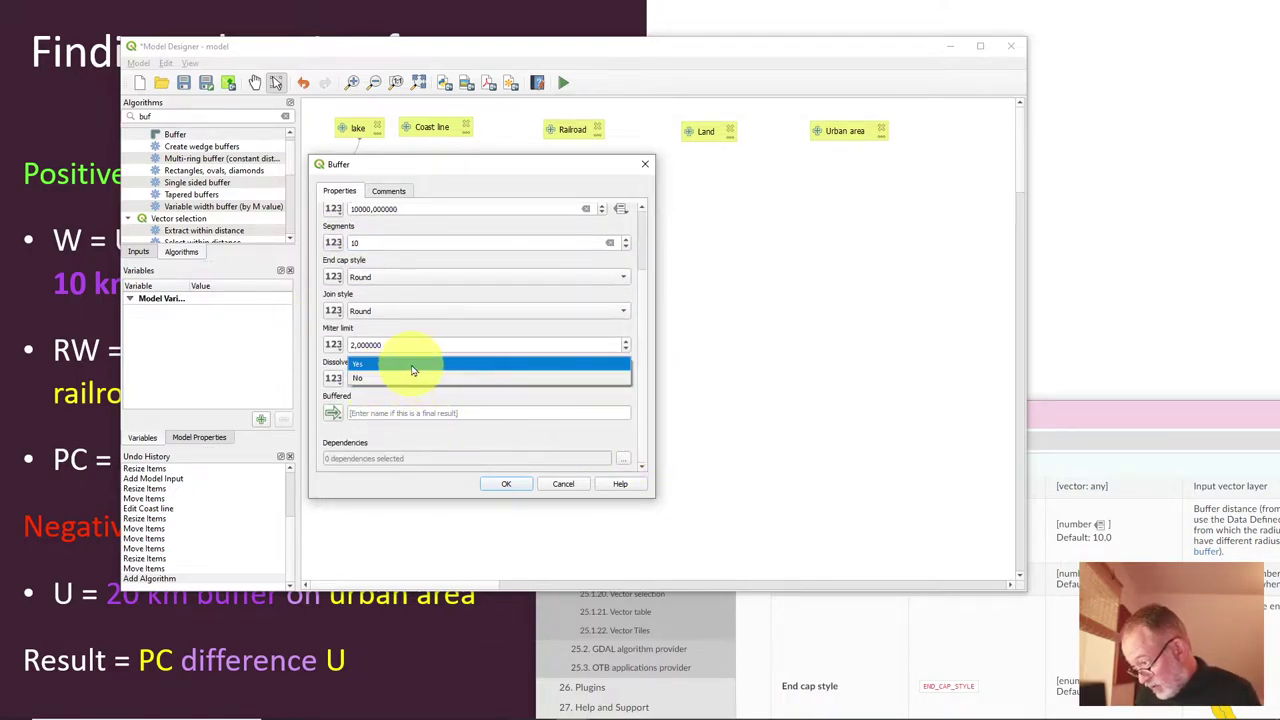
click(412, 366)
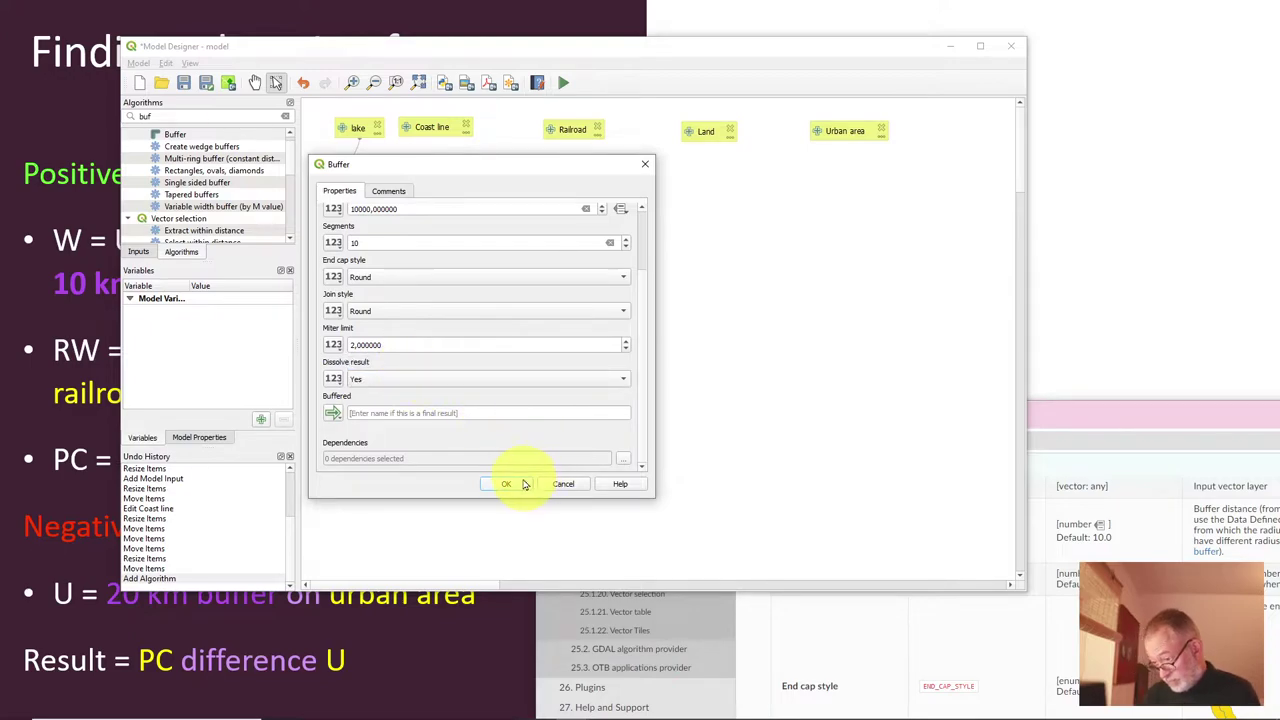
click(507, 485)
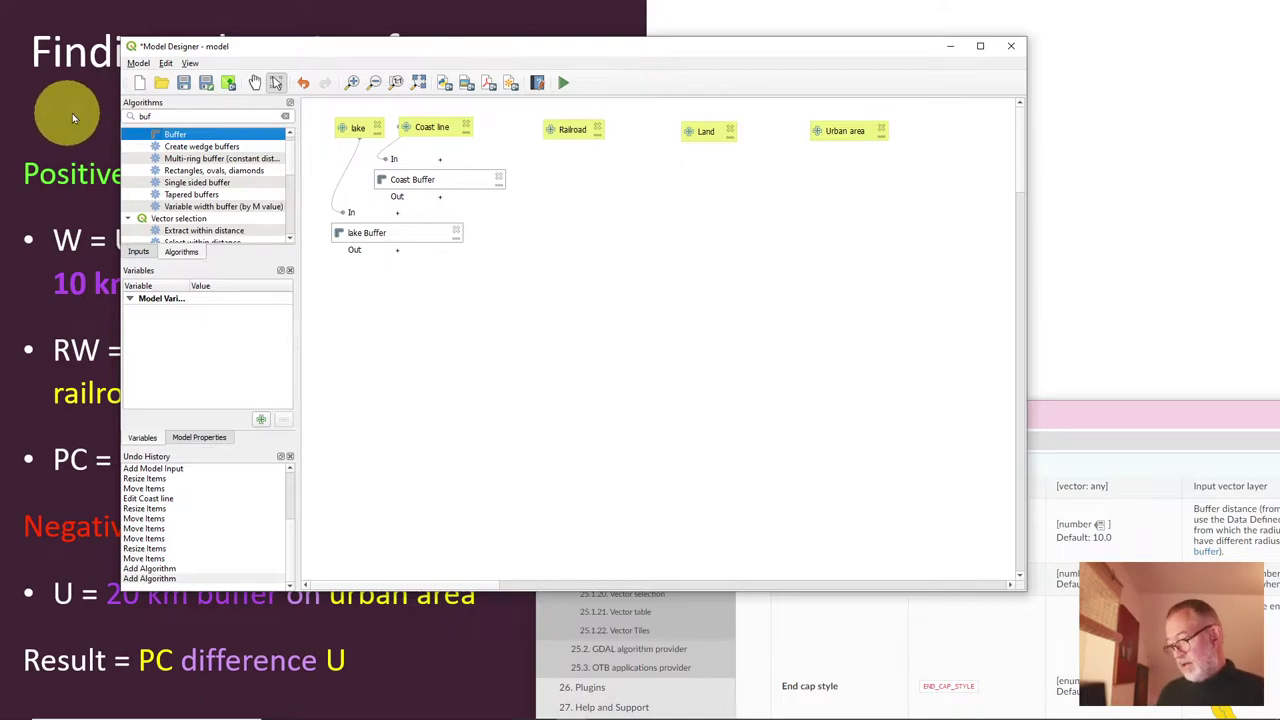
Step: Add a Union algorithm from the vector overlay tools to the model and describe it as "coast lake buffe Union"
drag(308, 50, 416, 62)
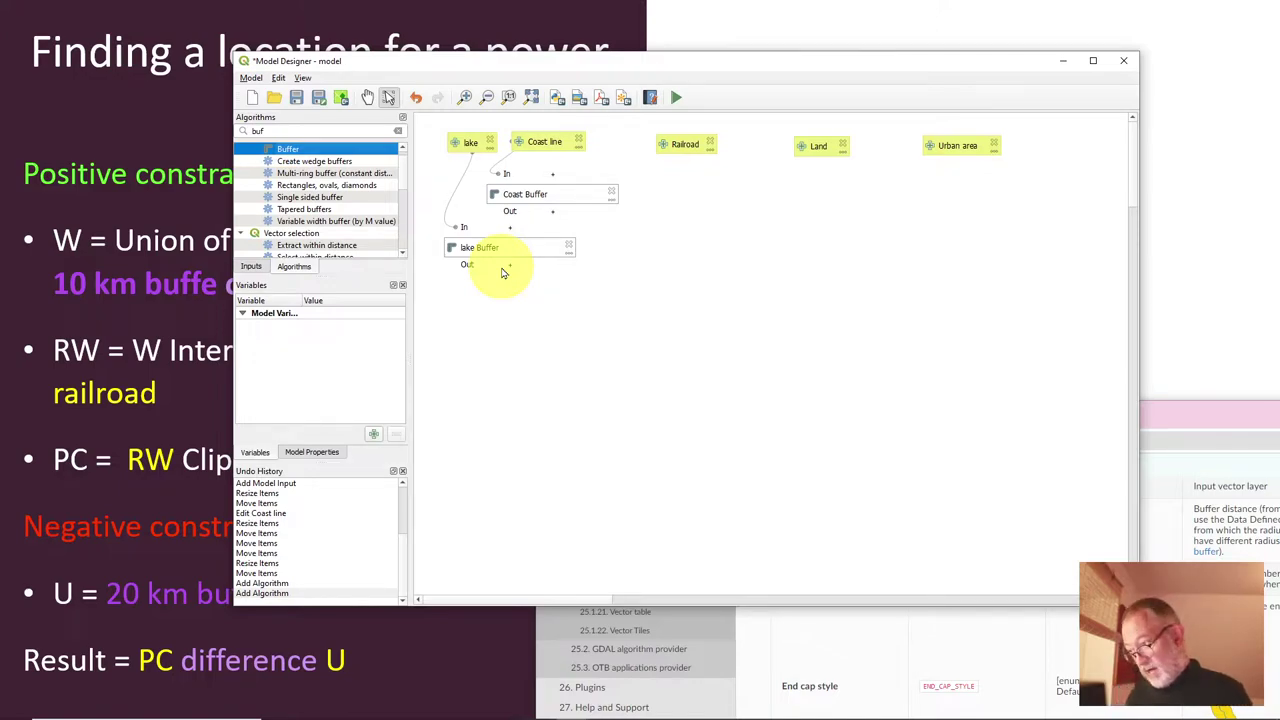
double_click(250, 131)
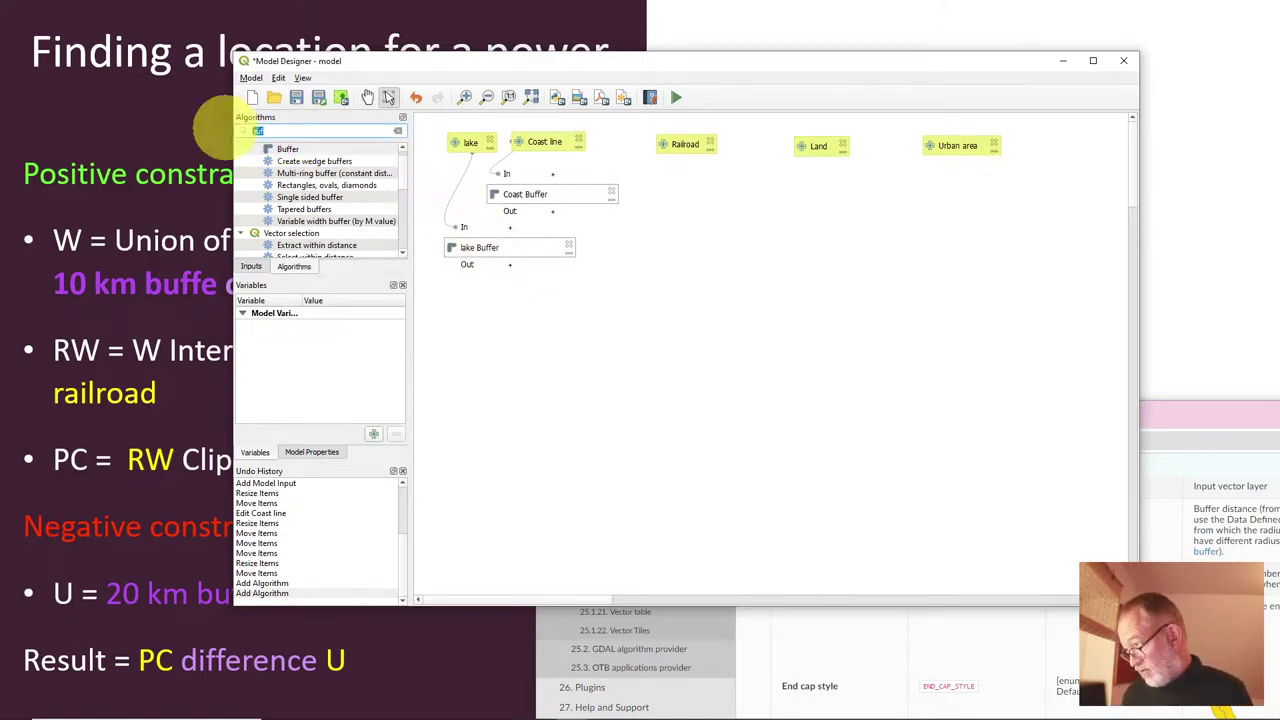
text(unio)
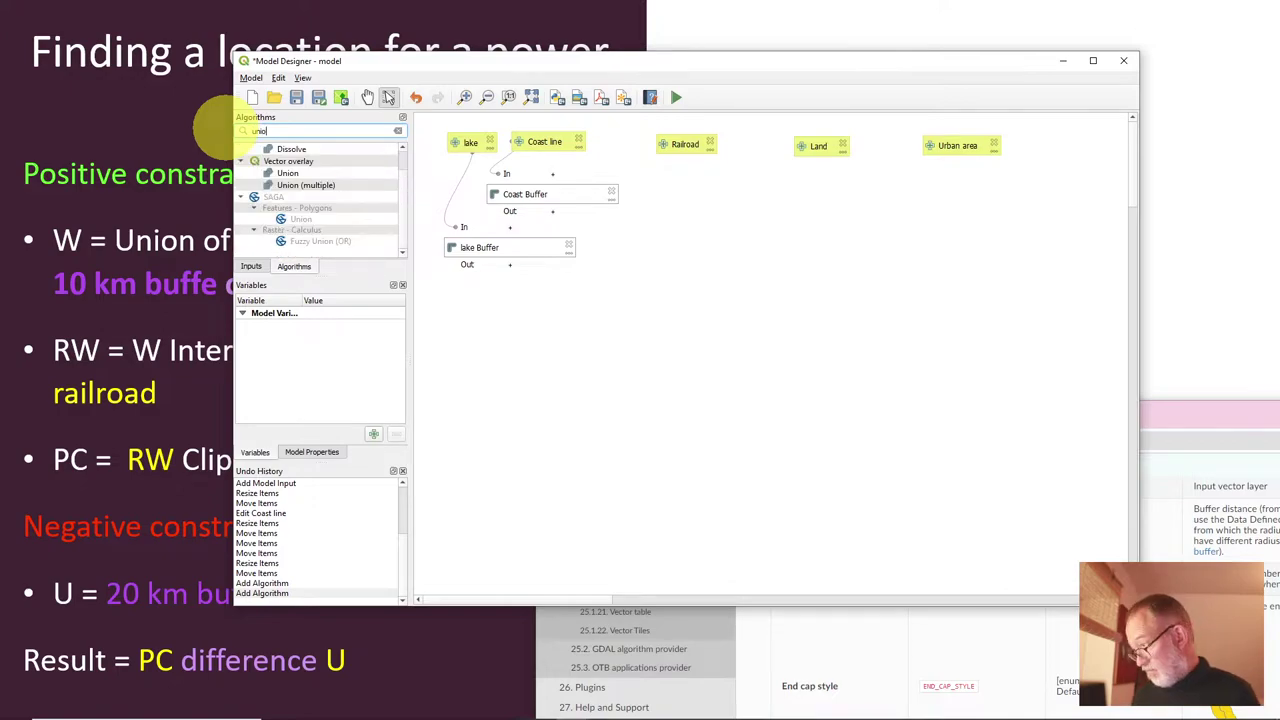
drag(287, 173, 537, 330)
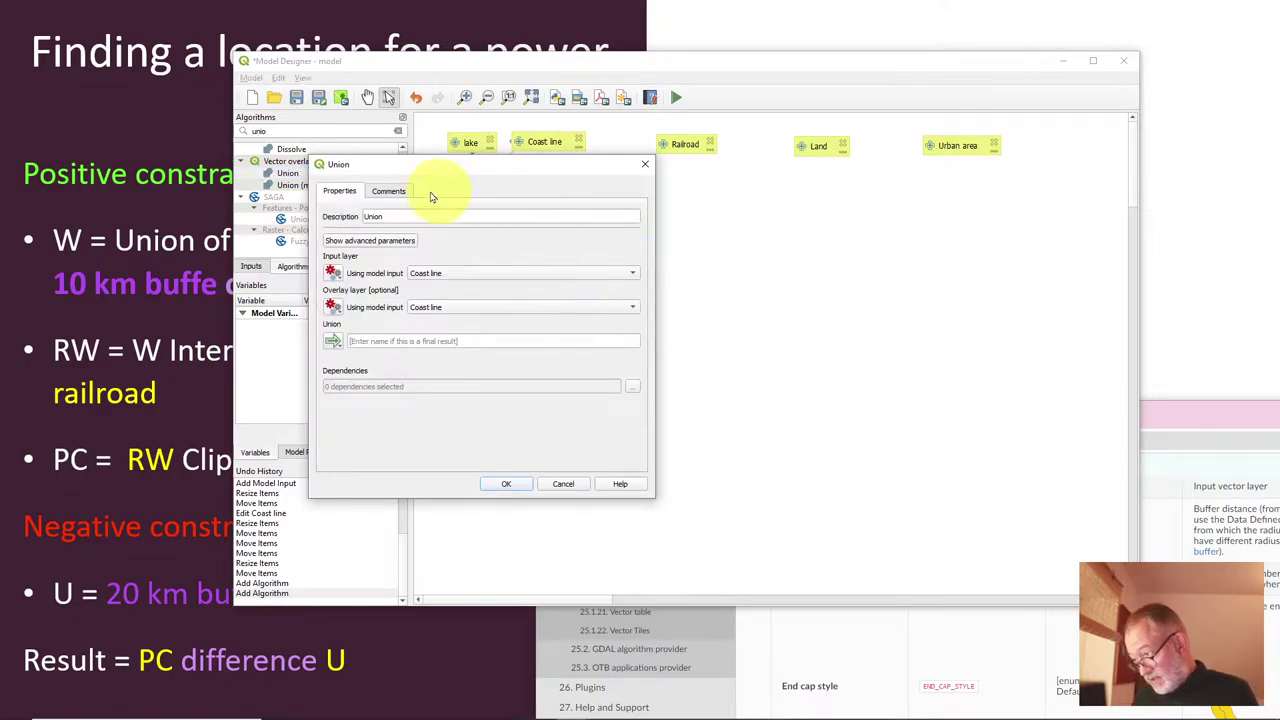
click(363, 216)
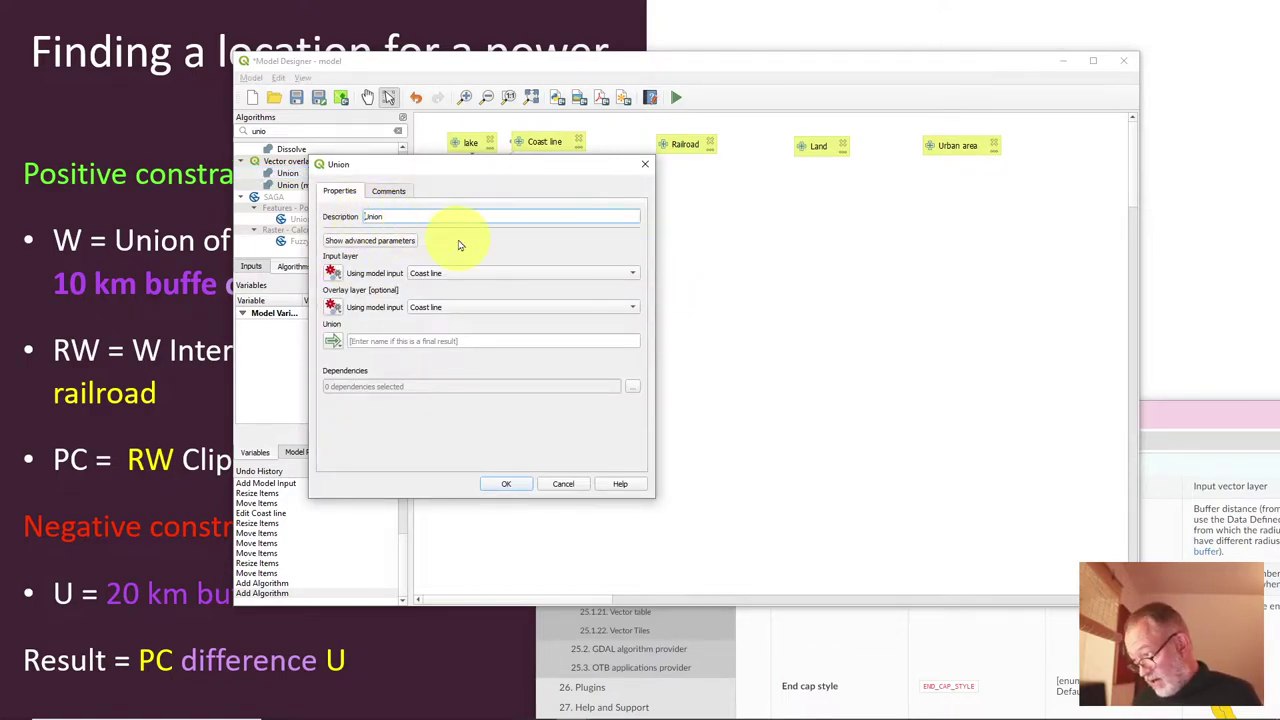
text(coast )
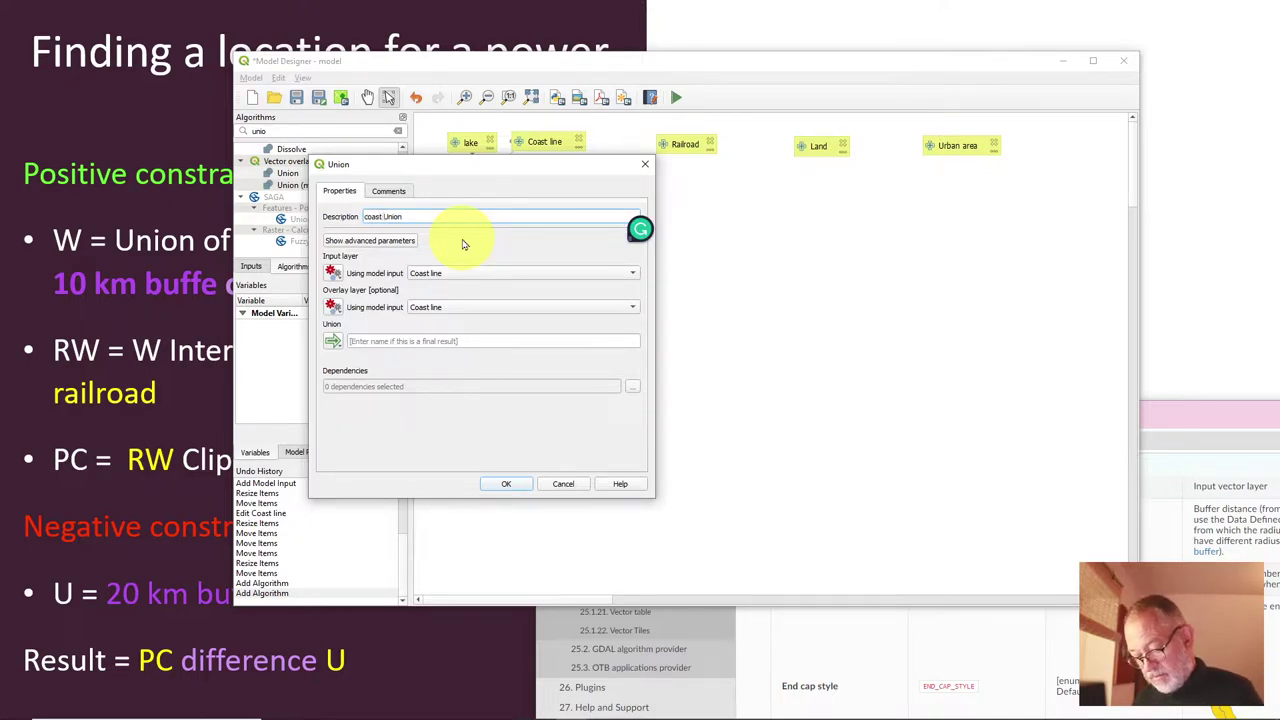
text(lake )
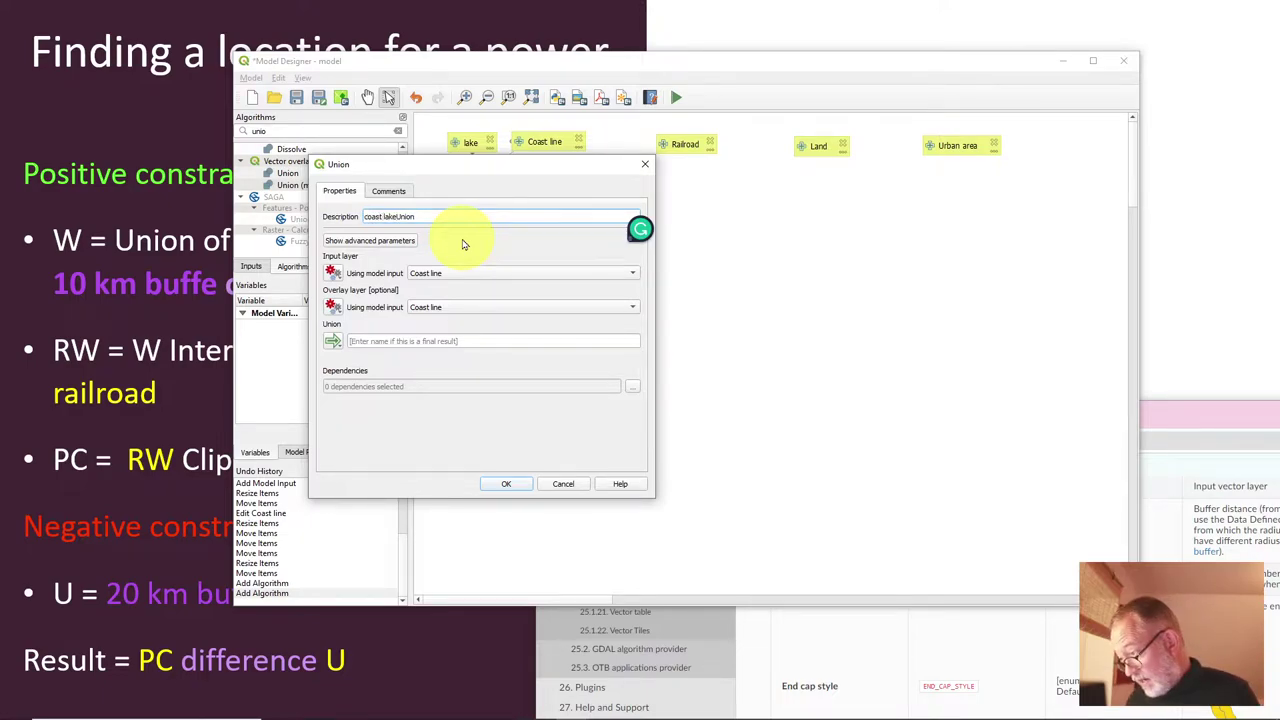
text(b)
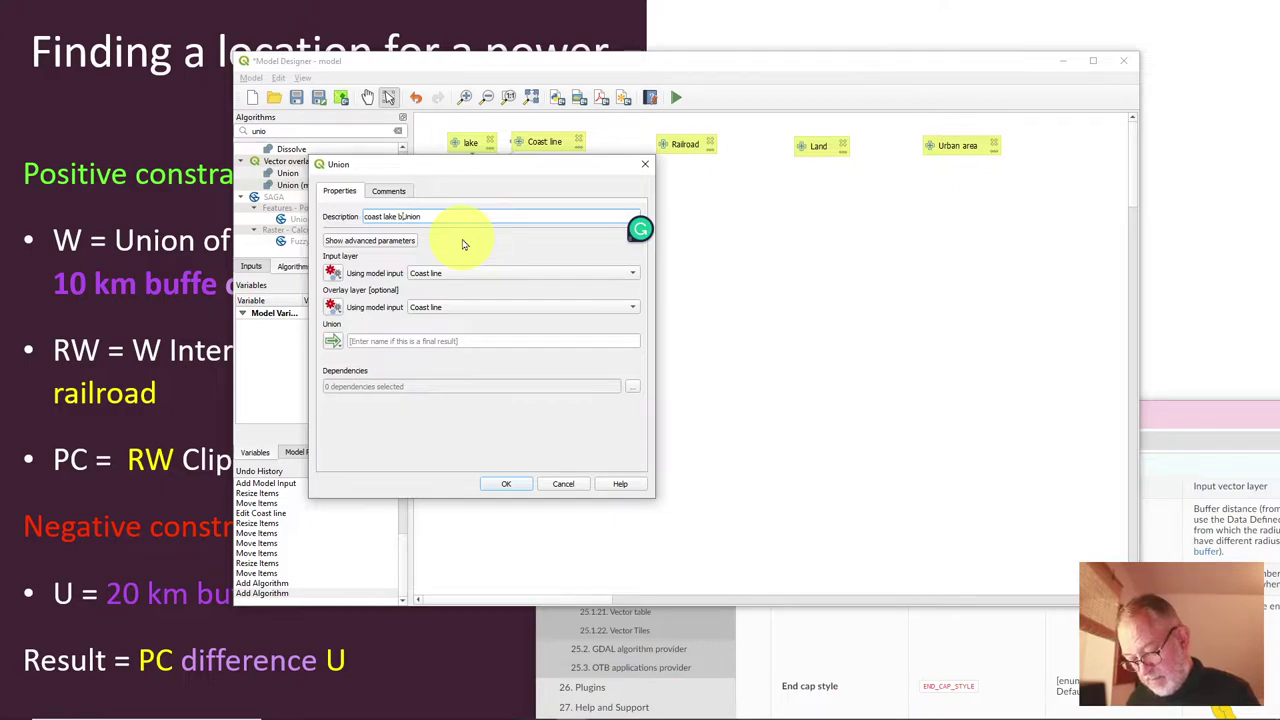
text(uffe)
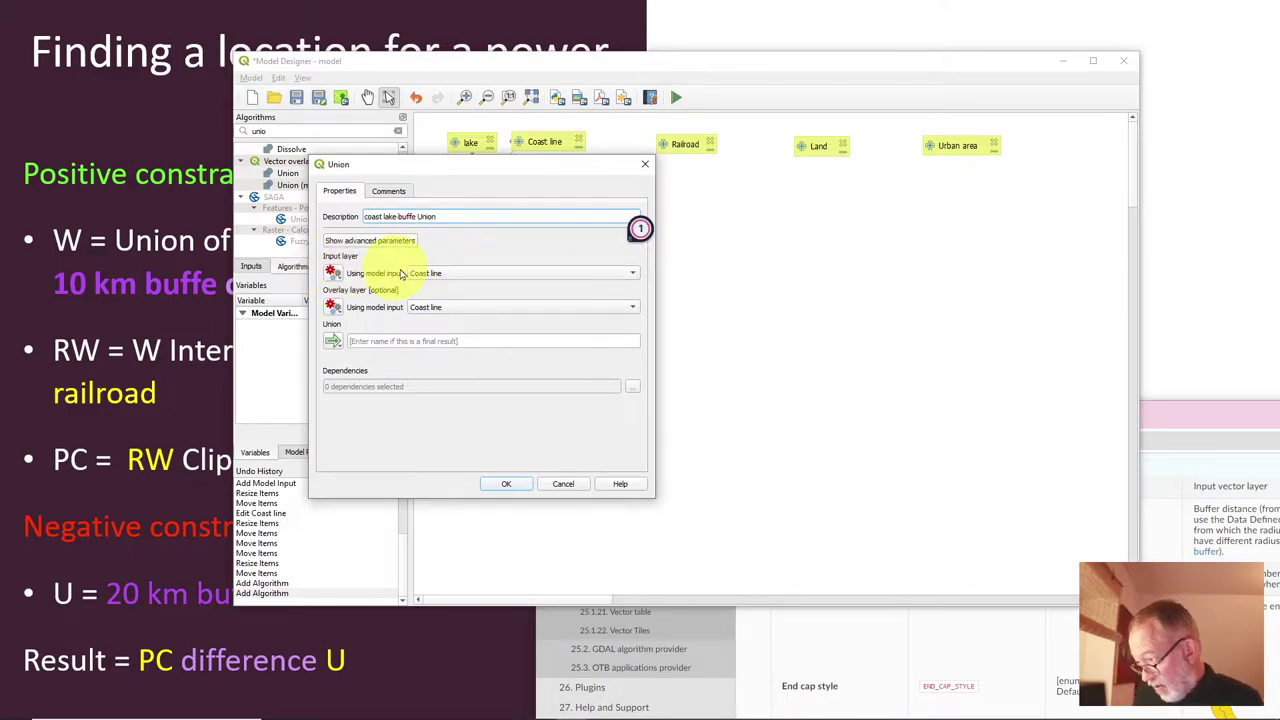
Step: Union the lake Buffer output as input layer with the Coast Buffer output as overlay layer, and place the accepted algorithm beside the two buffers
click(335, 275)
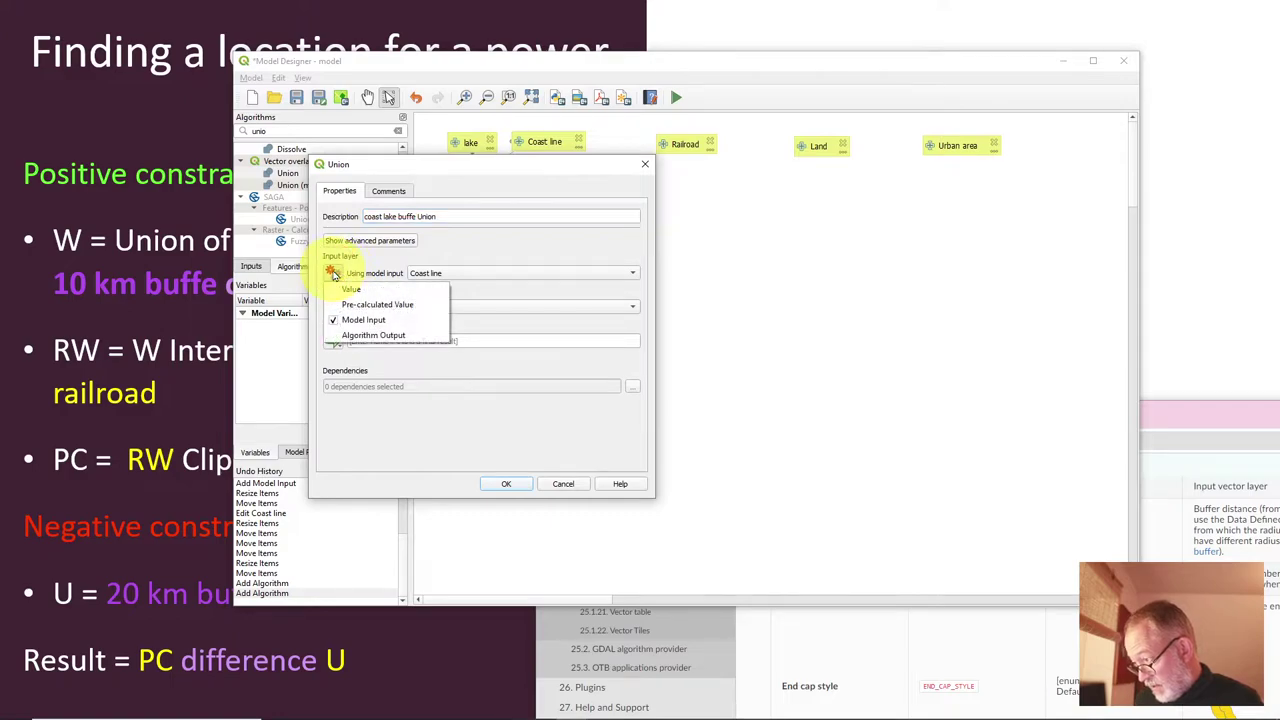
click(400, 339)
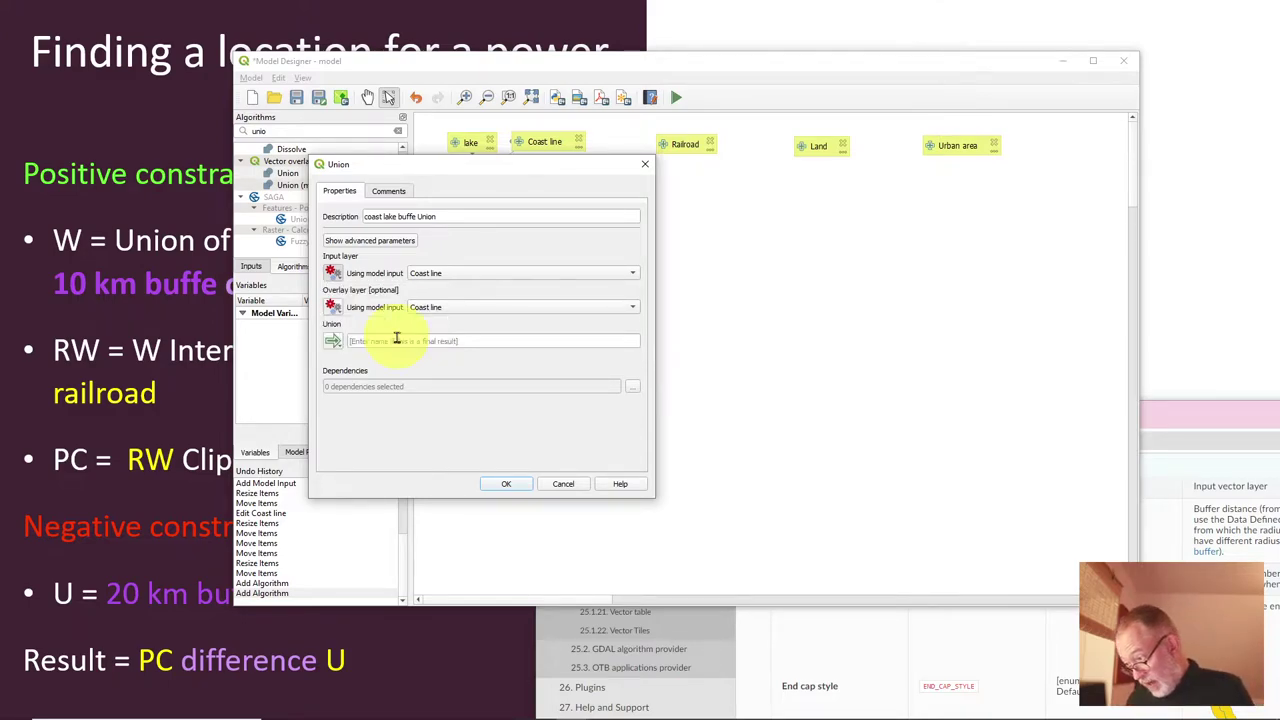
click(333, 307)
click(376, 369)
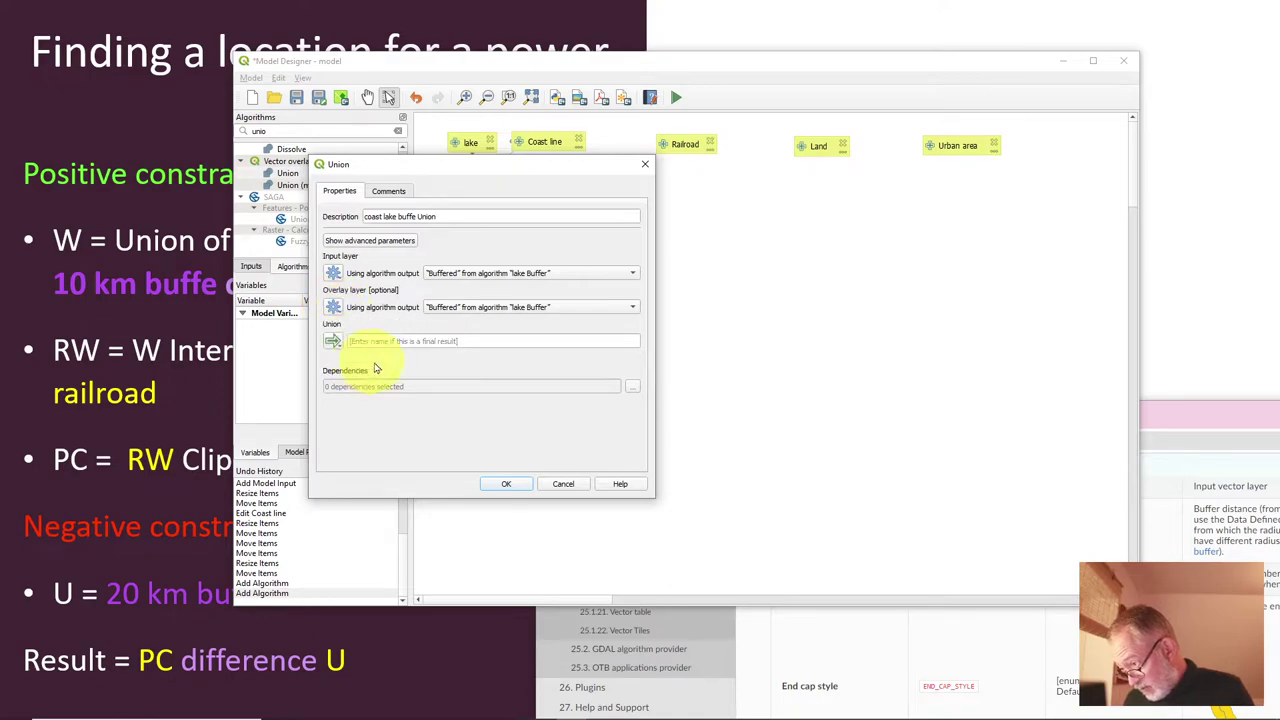
click(558, 307)
click(555, 320)
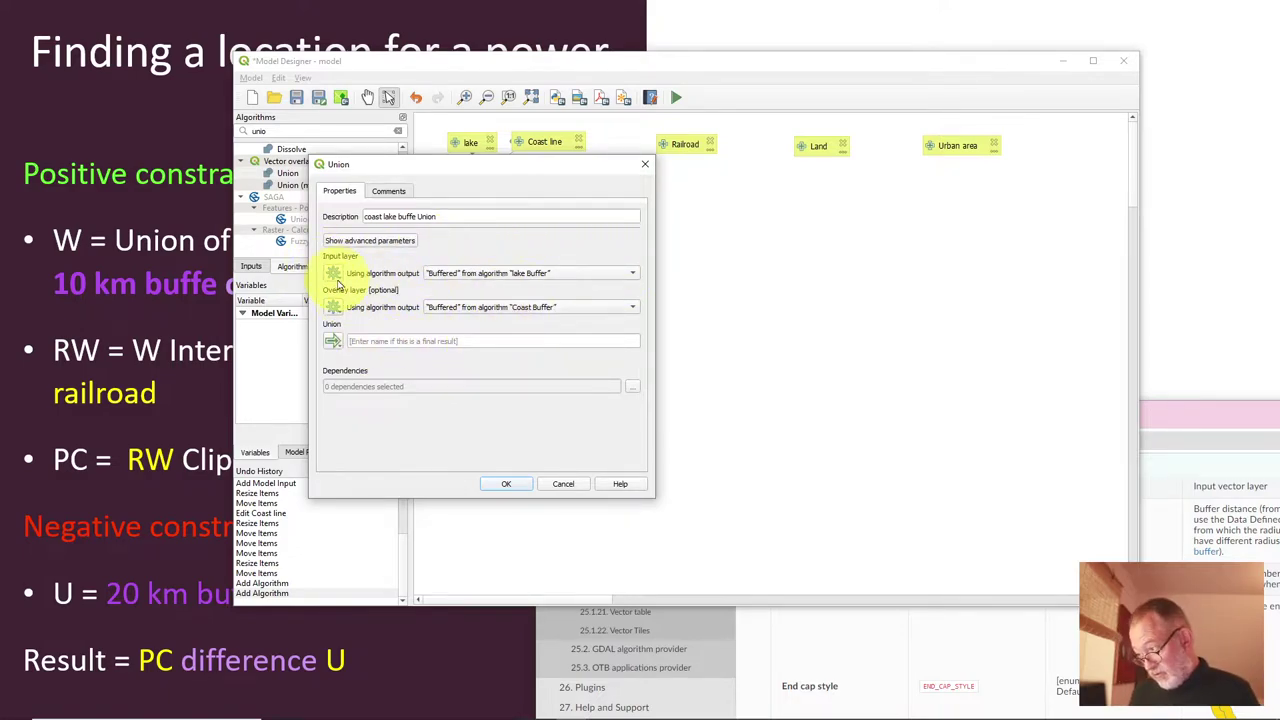
click(334, 274)
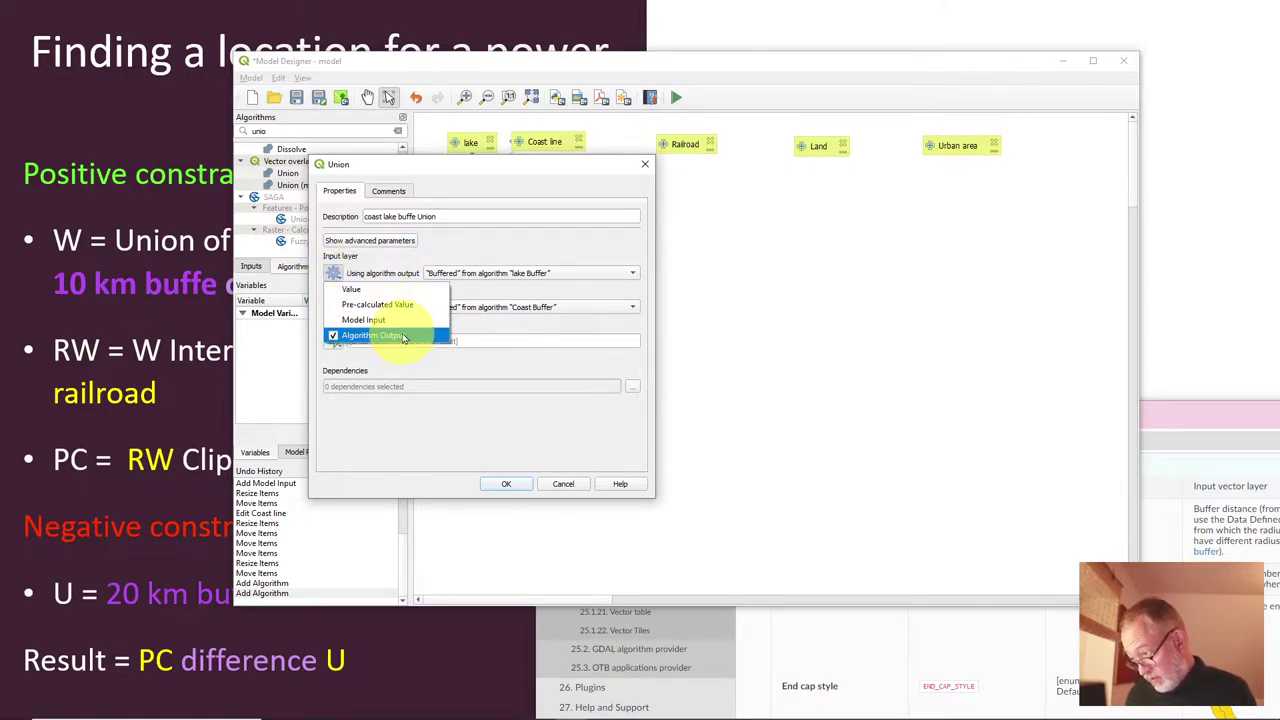
click(491, 257)
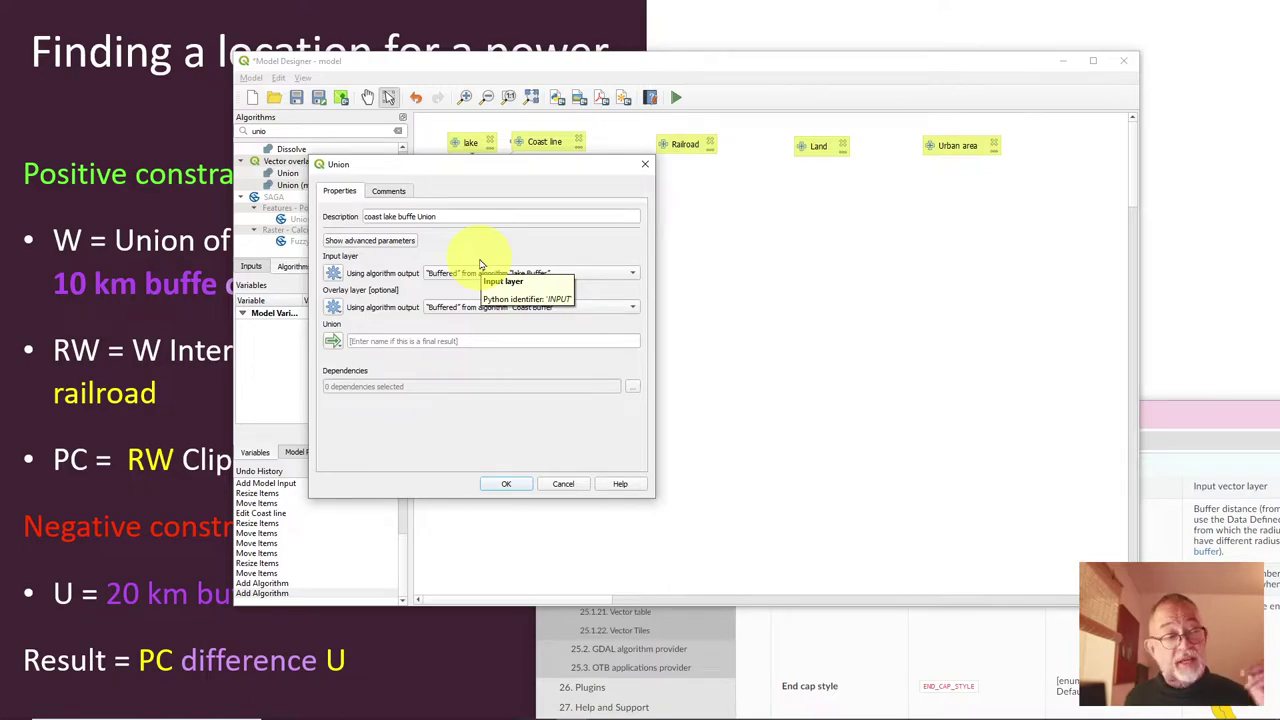
click(507, 485)
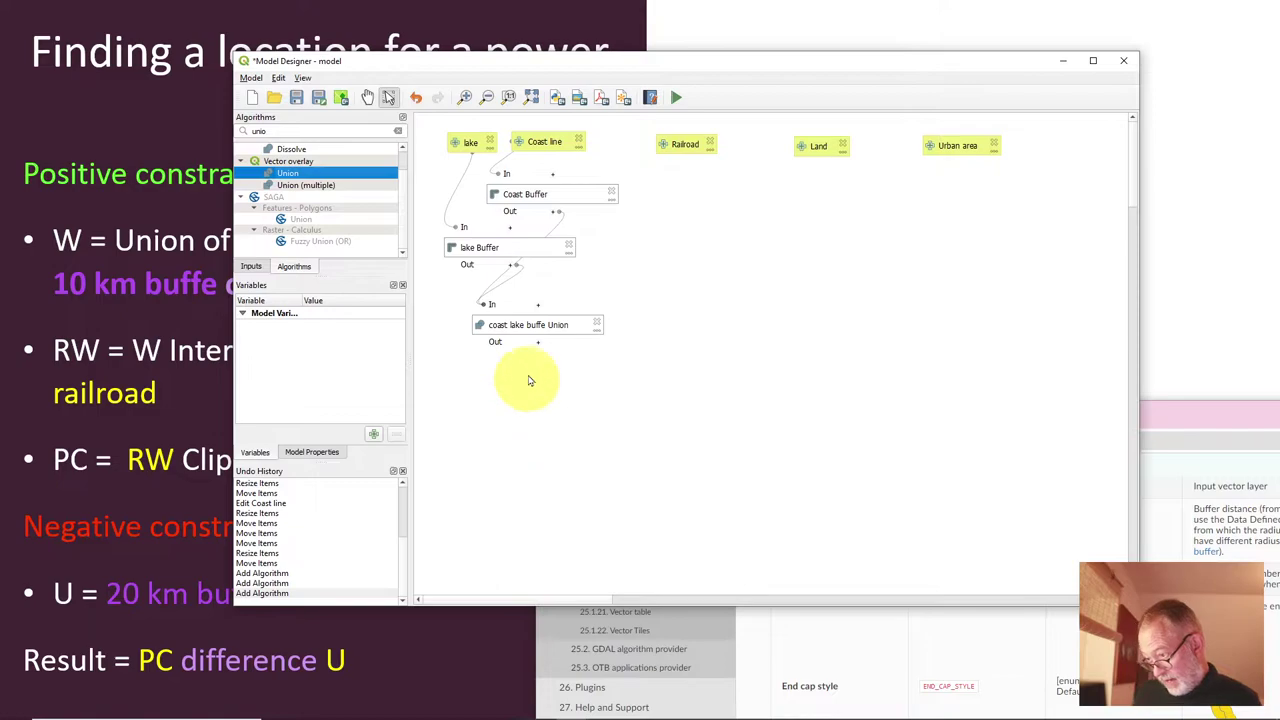
drag(546, 330, 686, 314)
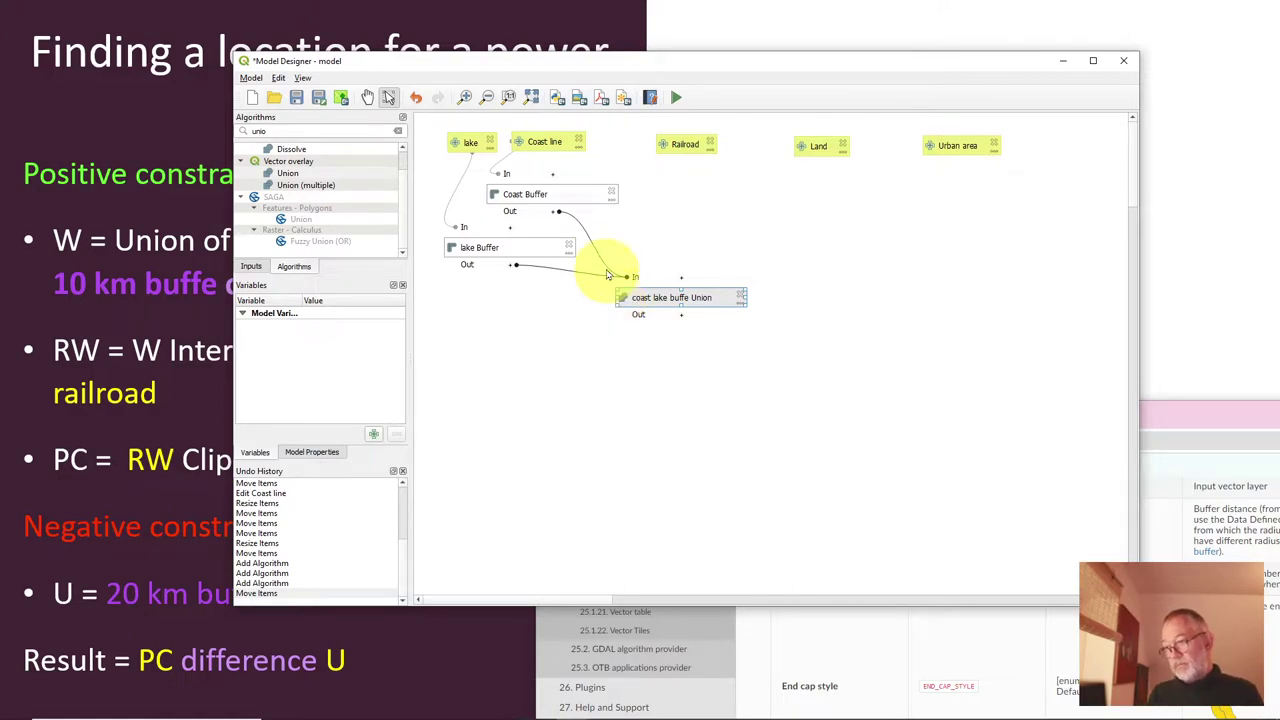
Step: Add a third Buffer algorithm described as "Rail Buffer" with the Railroad model input as its input layer
drag(404, 70, 567, 85)
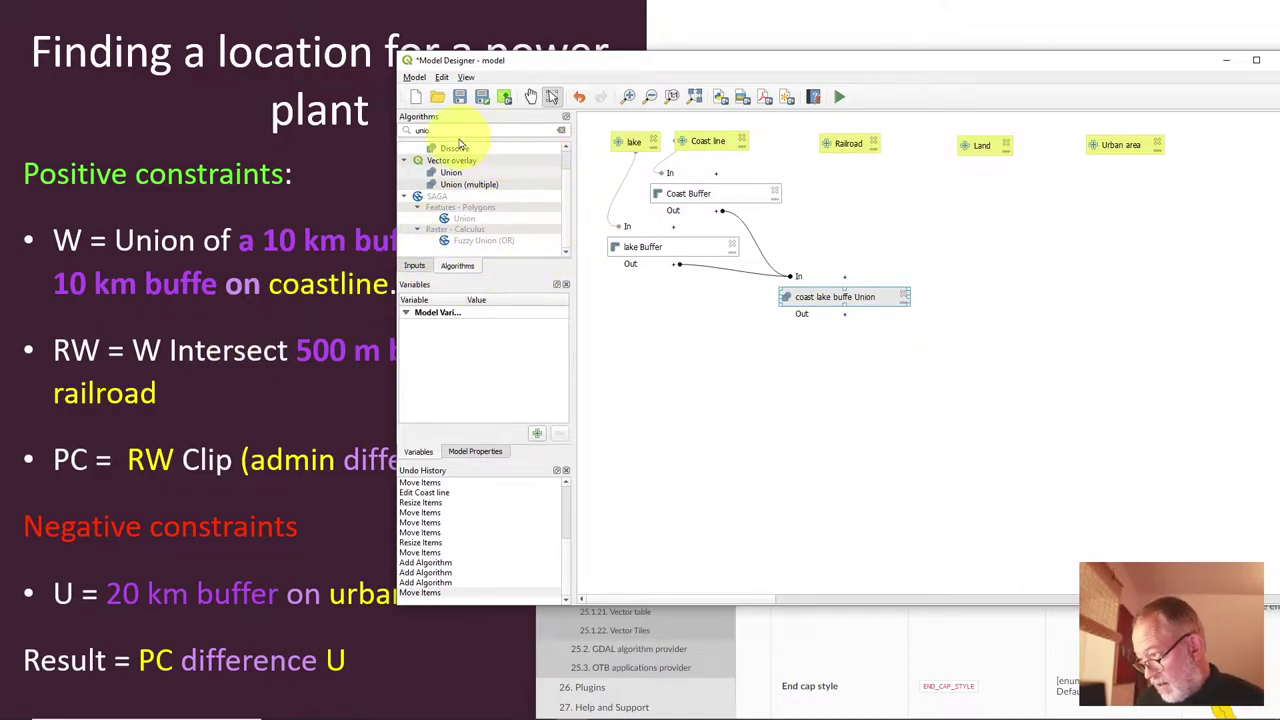
drag(488, 130, 381, 134)
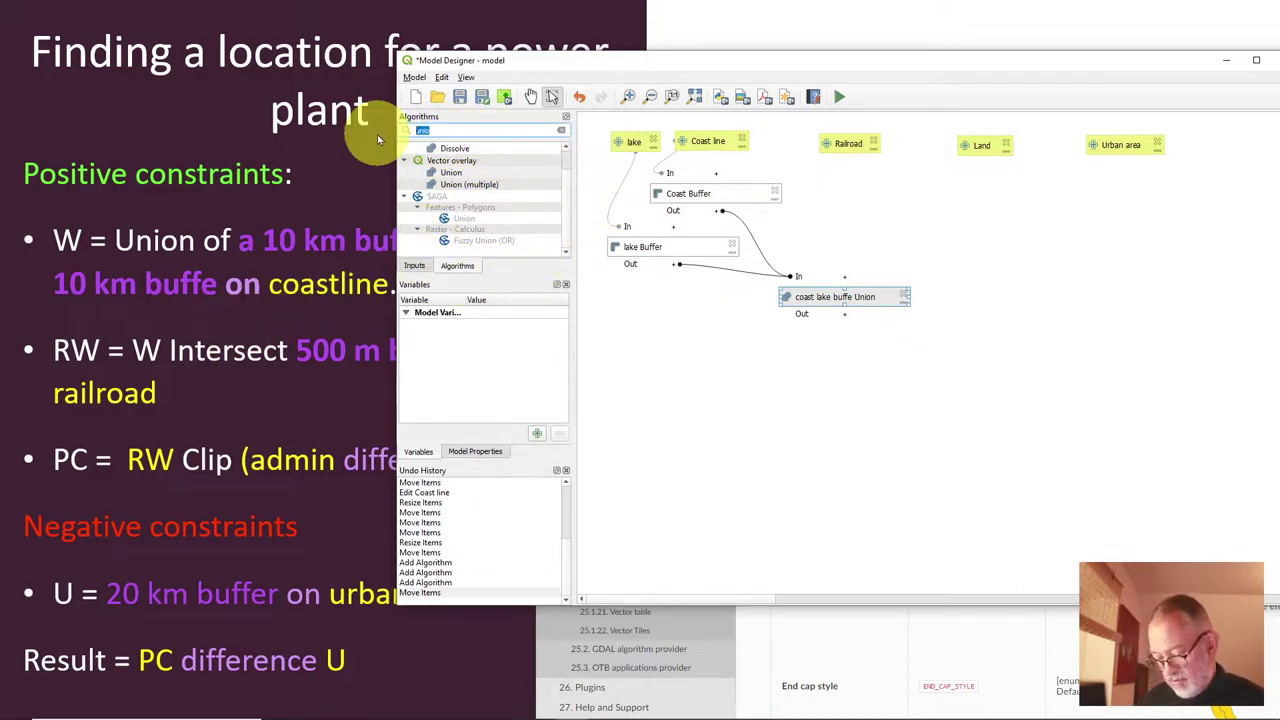
text(buff)
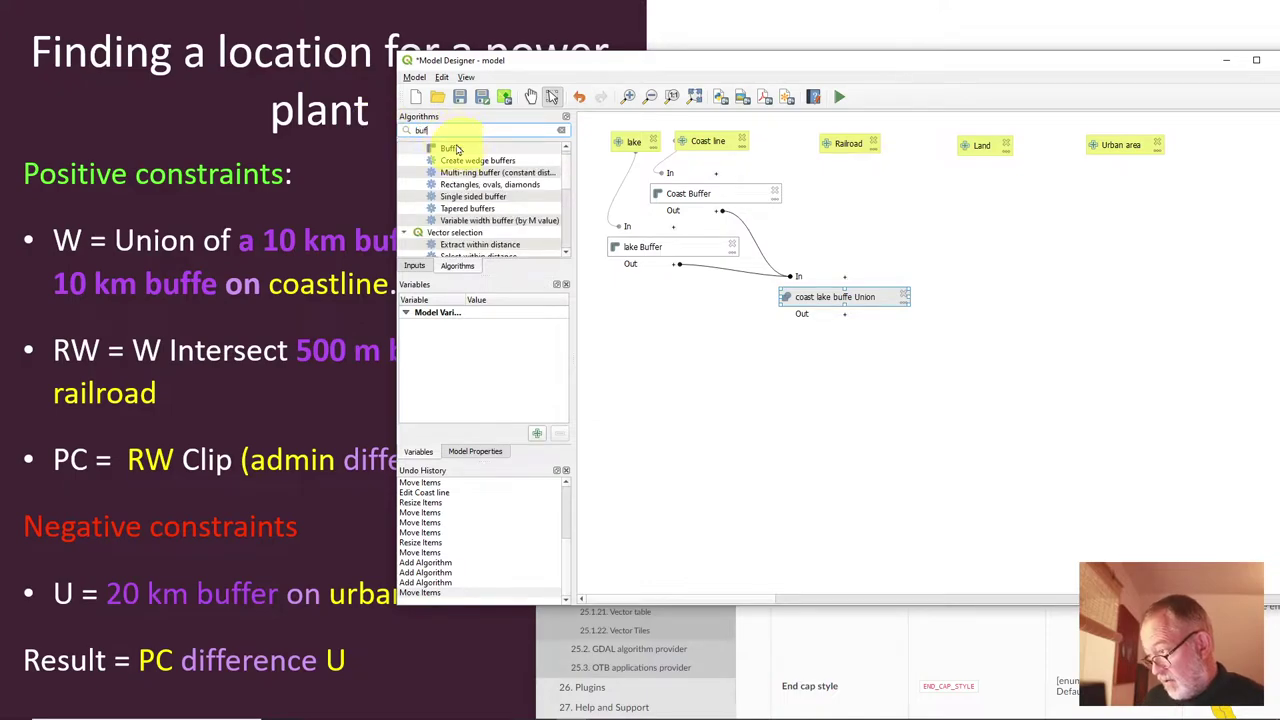
drag(451, 148, 965, 221)
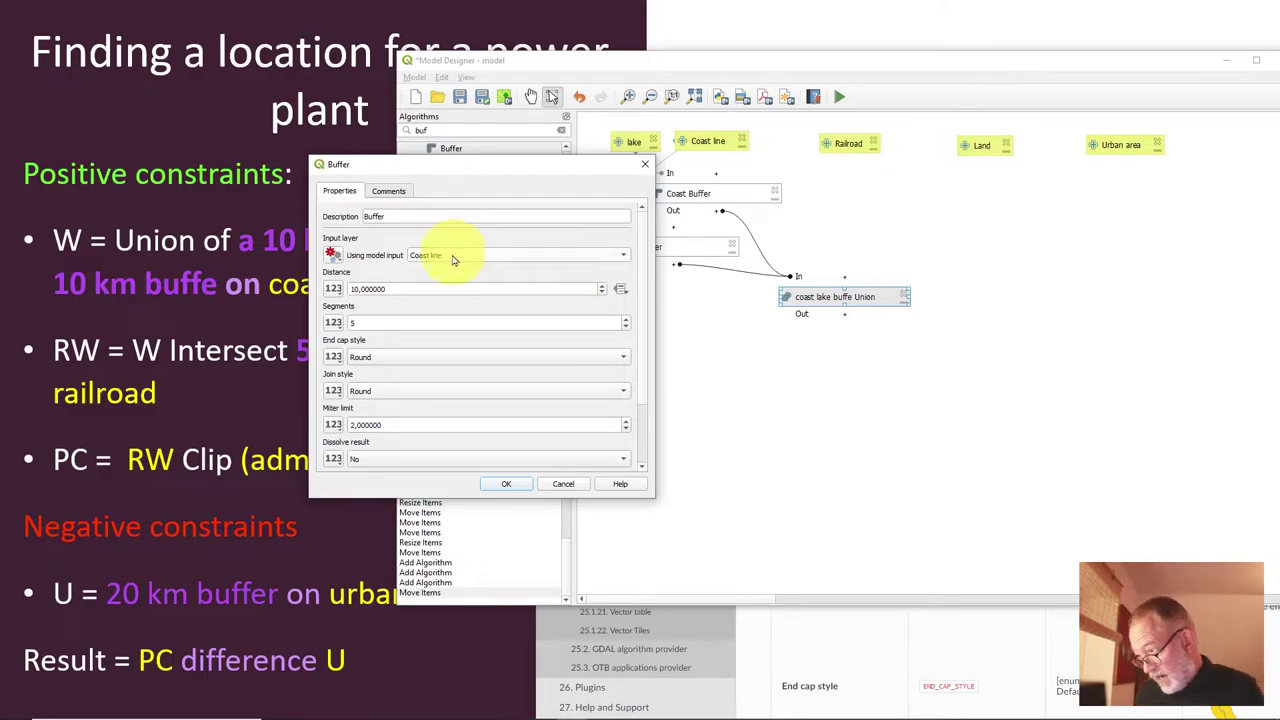
click(380, 216)
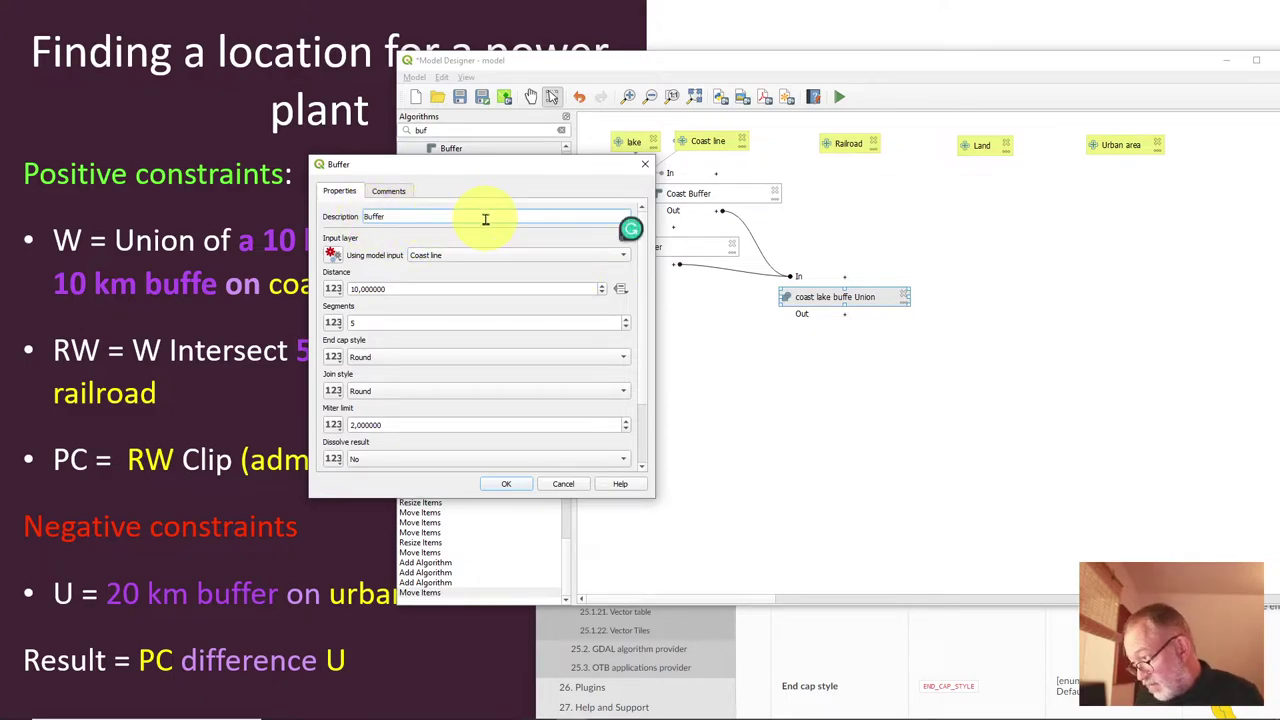
text(Rail)
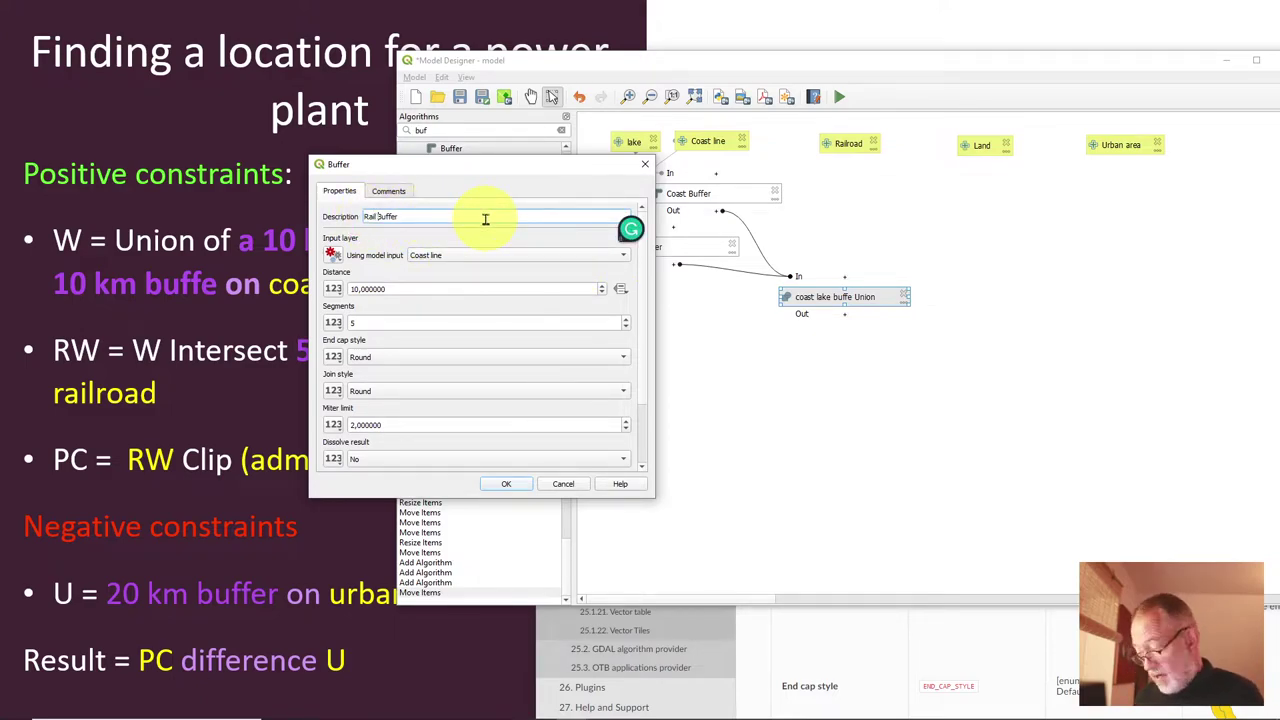
click(476, 256)
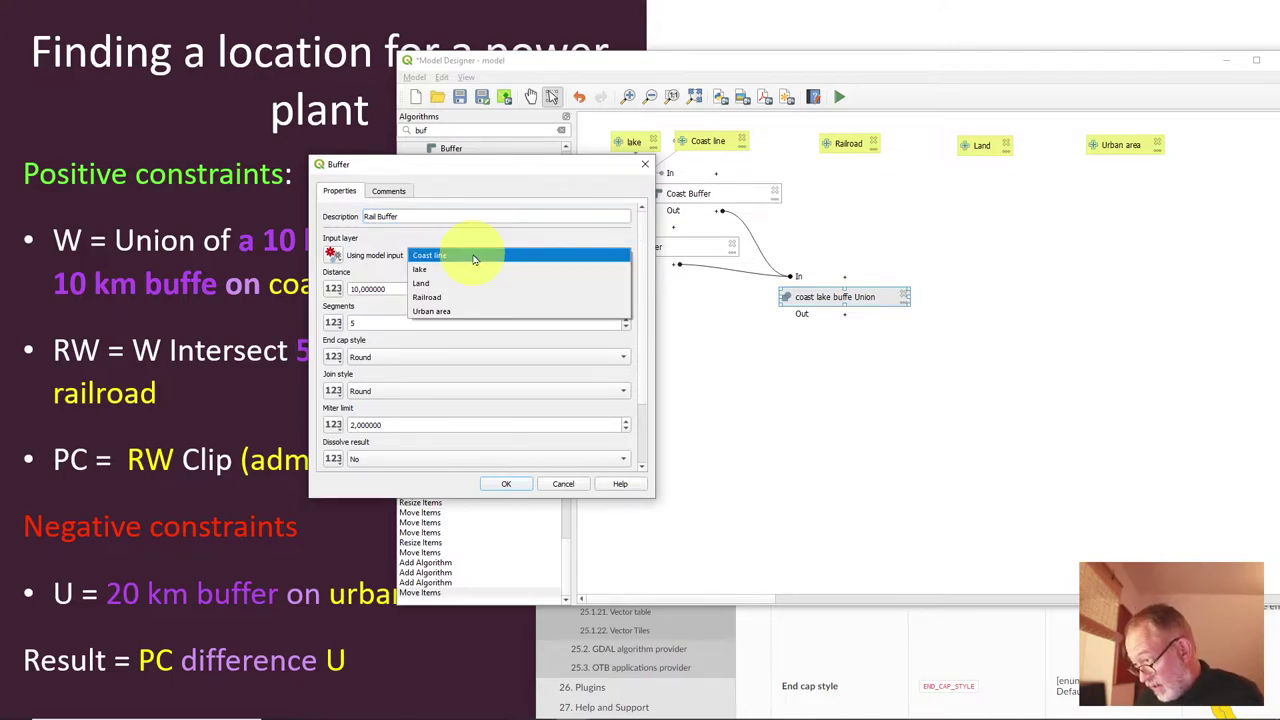
click(471, 297)
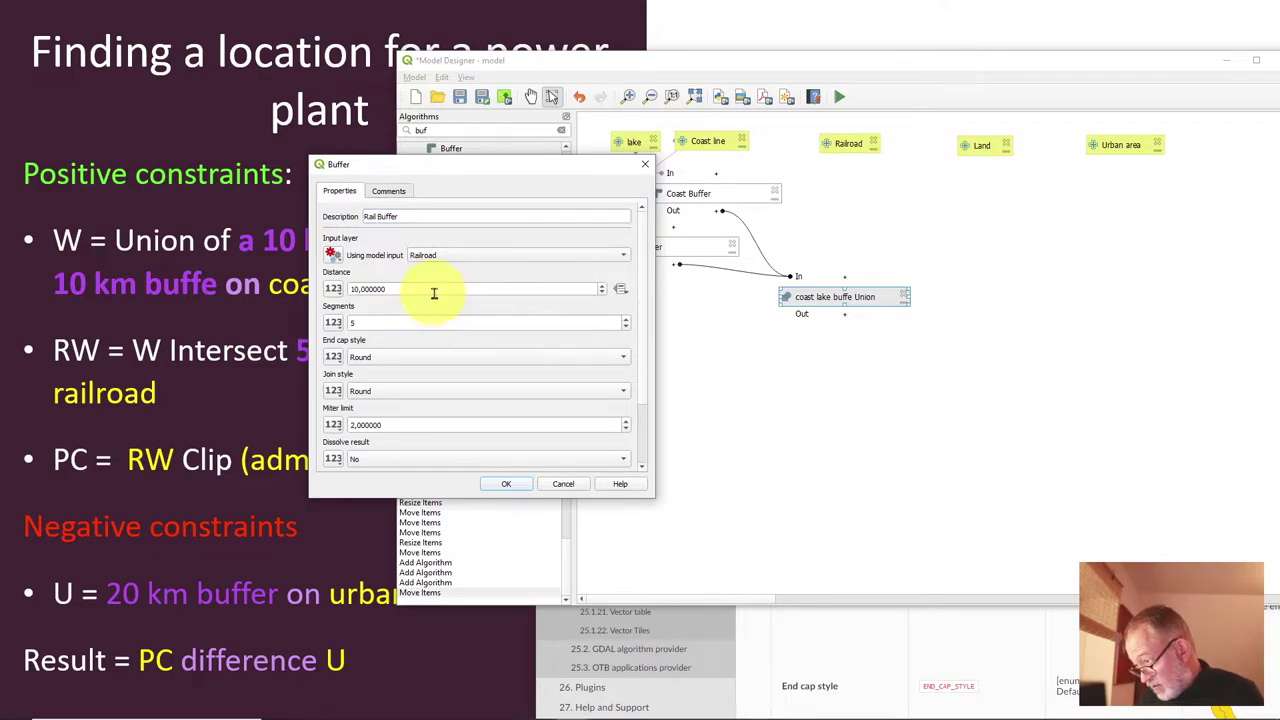
Step: Set the Rail Buffer's distance to 500, segments to 10 and dissolve result to Yes, and accept the algorithm
drag(434, 289, 305, 287)
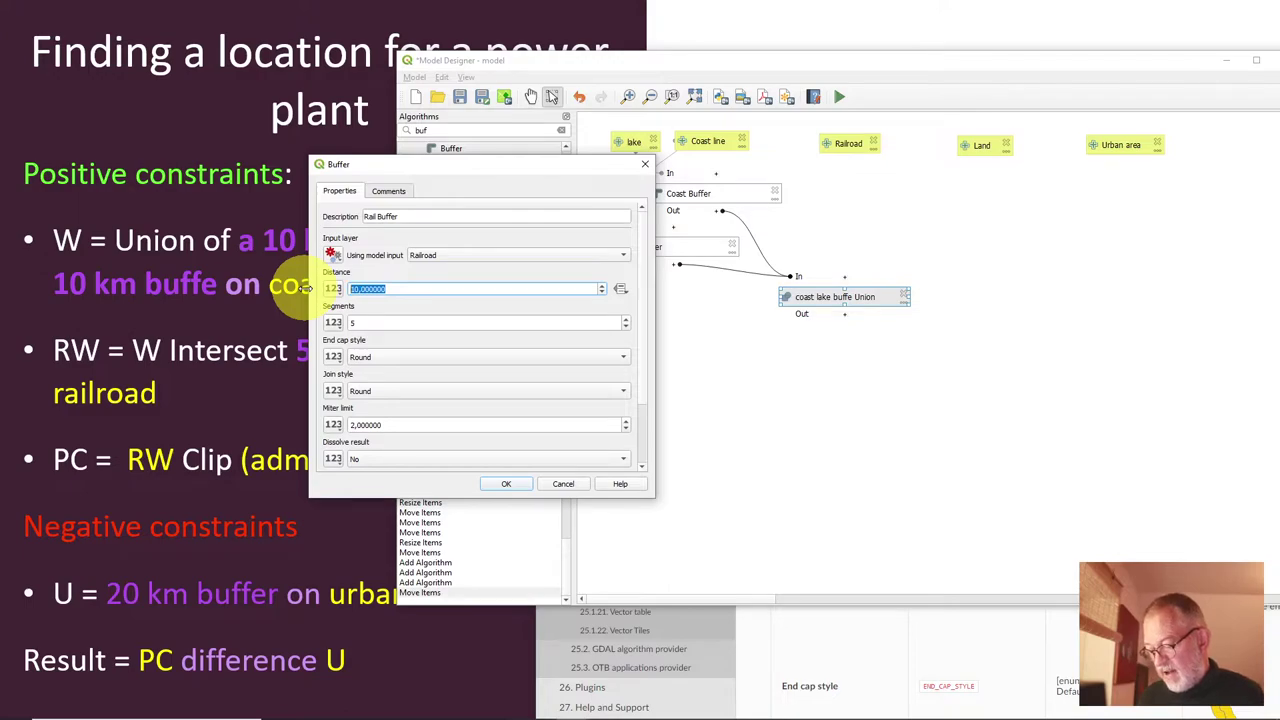
text(5)
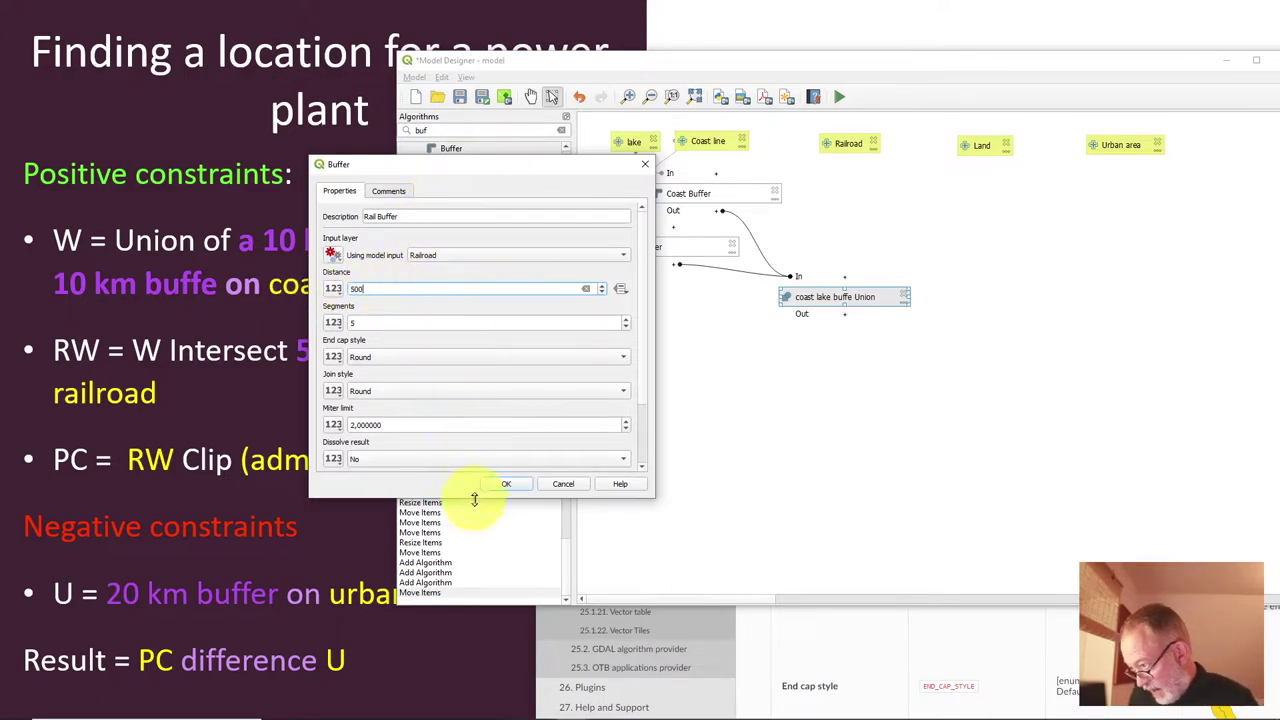
drag(397, 323, 304, 321)
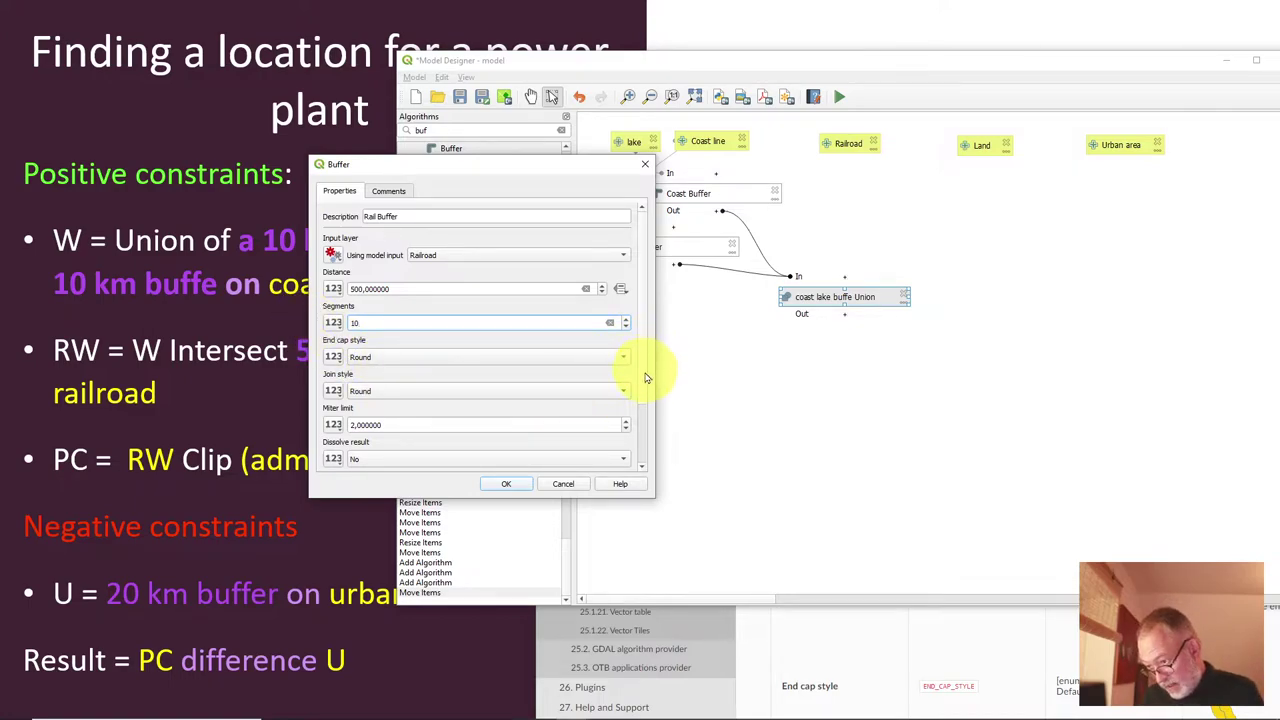
drag(641, 370, 641, 443)
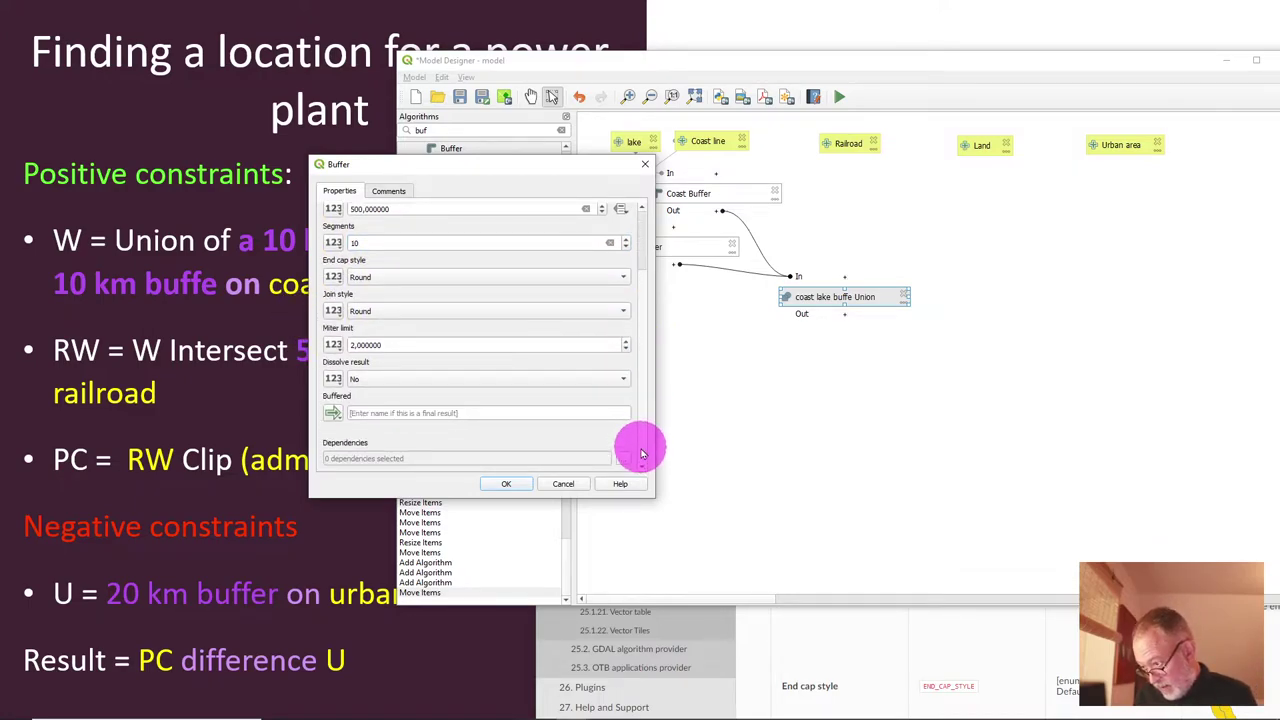
click(368, 378)
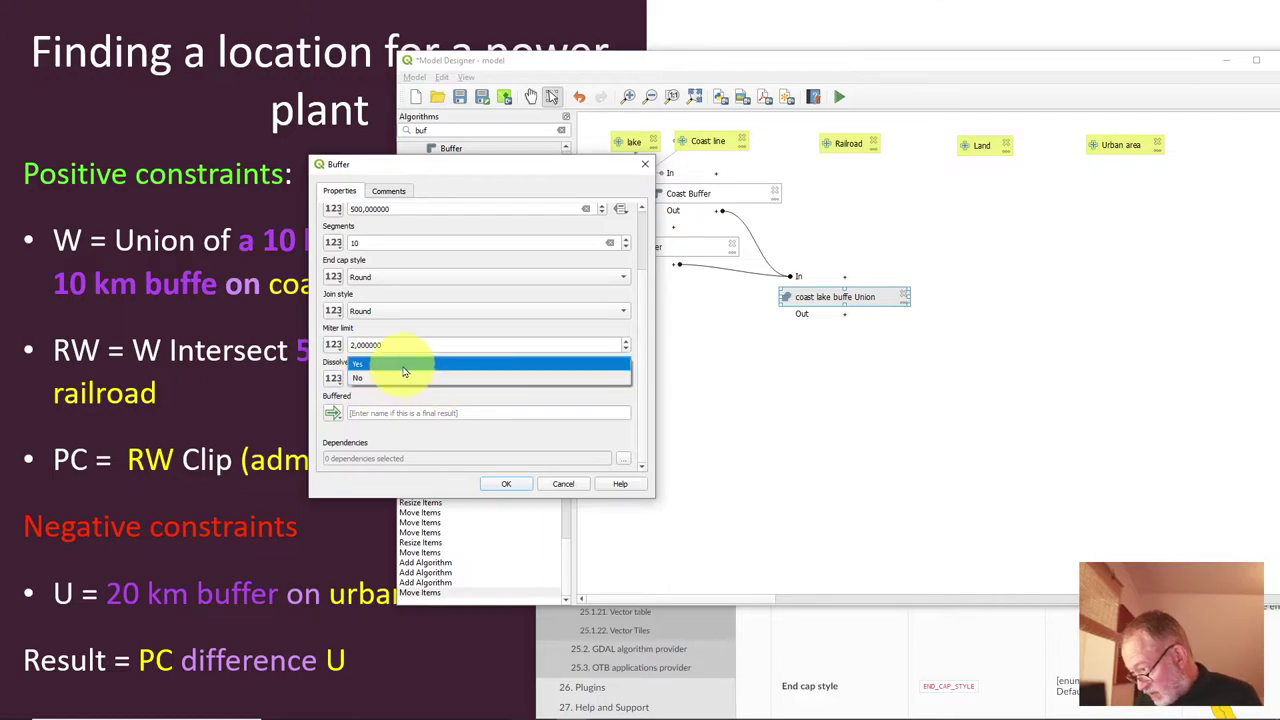
click(404, 366)
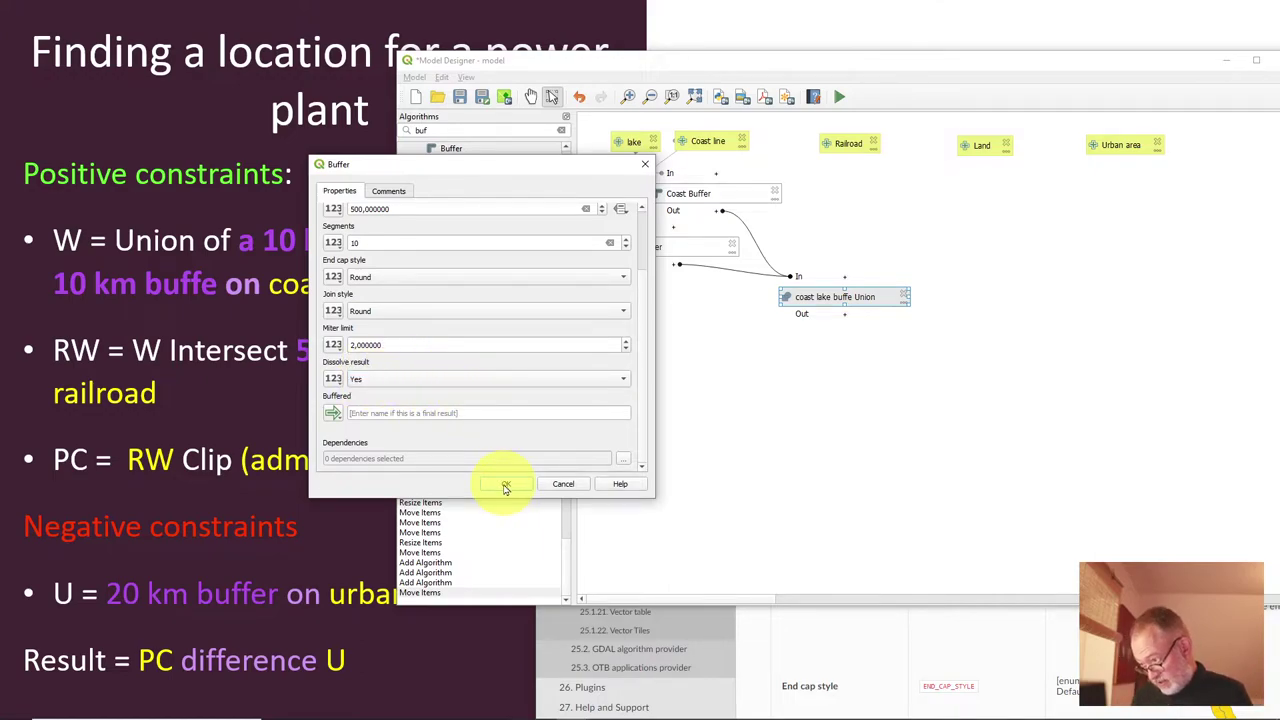
click(505, 486)
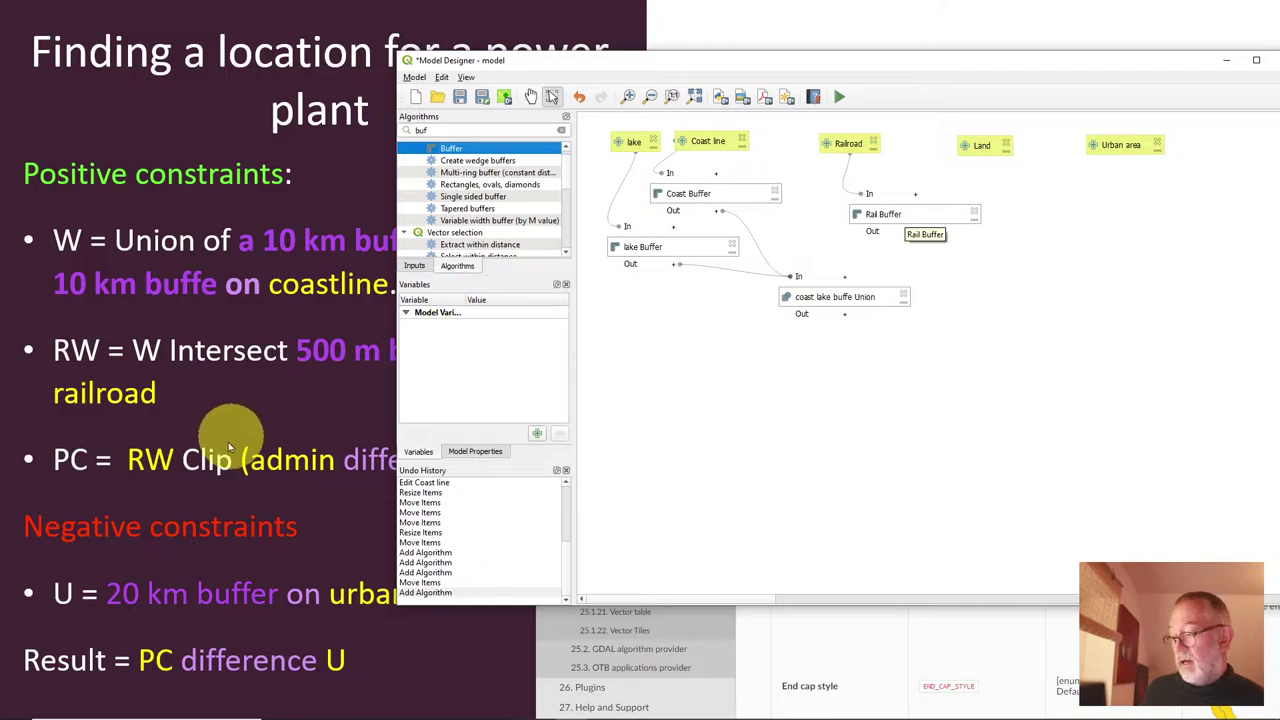
Step: Find the Intersection algorithm in the vector overlay tools and add it to the model below the coast lake buffe Union
drag(455, 134, 392, 132)
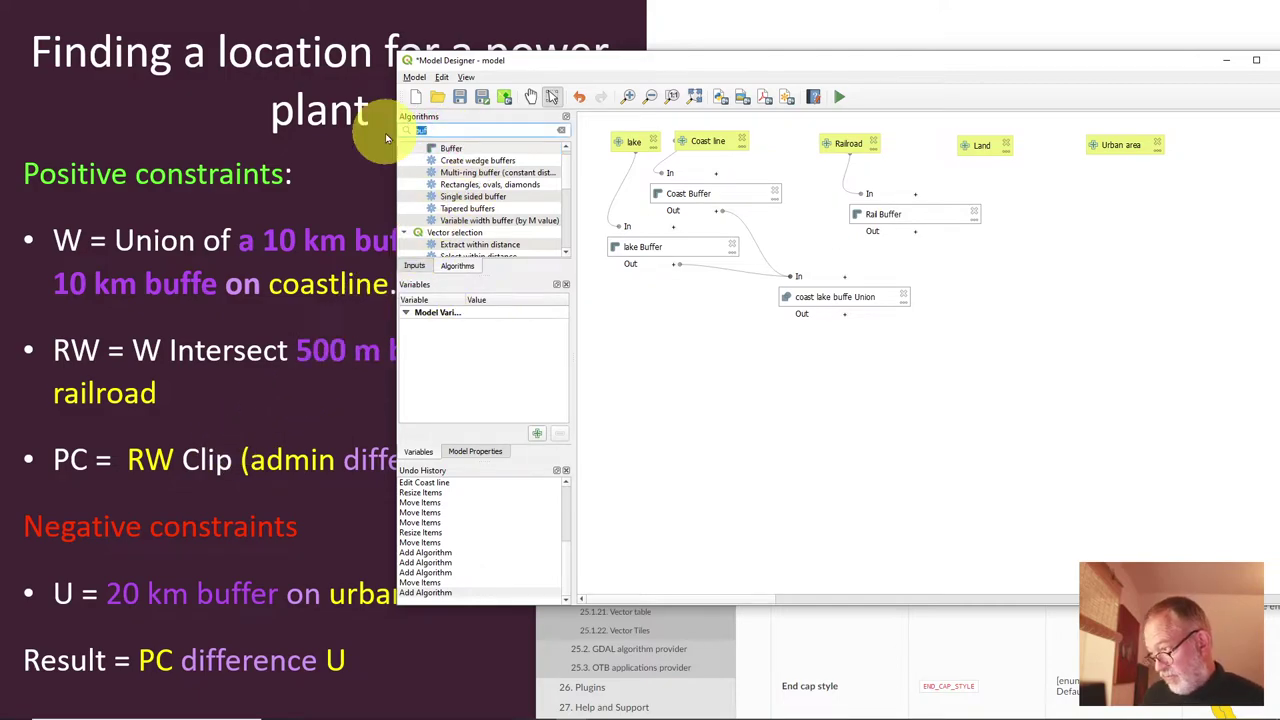
text(int3er)
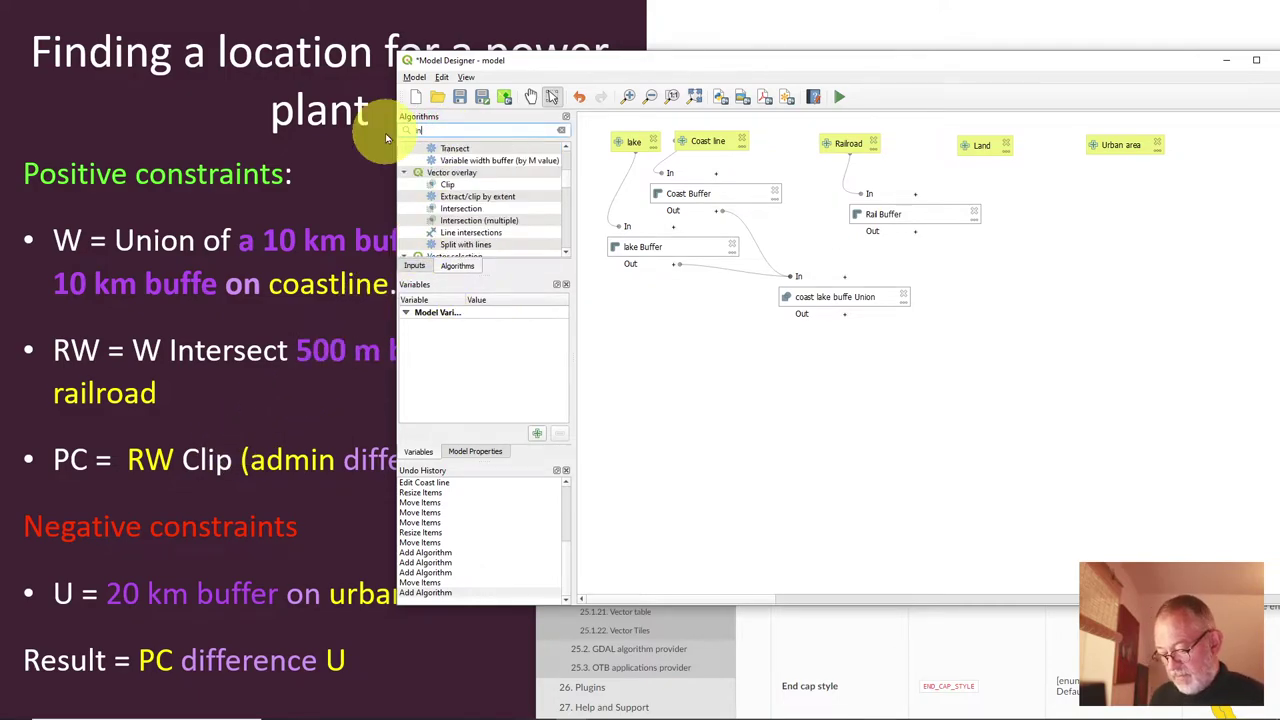
key(BackSpace)
key(BackSpace)
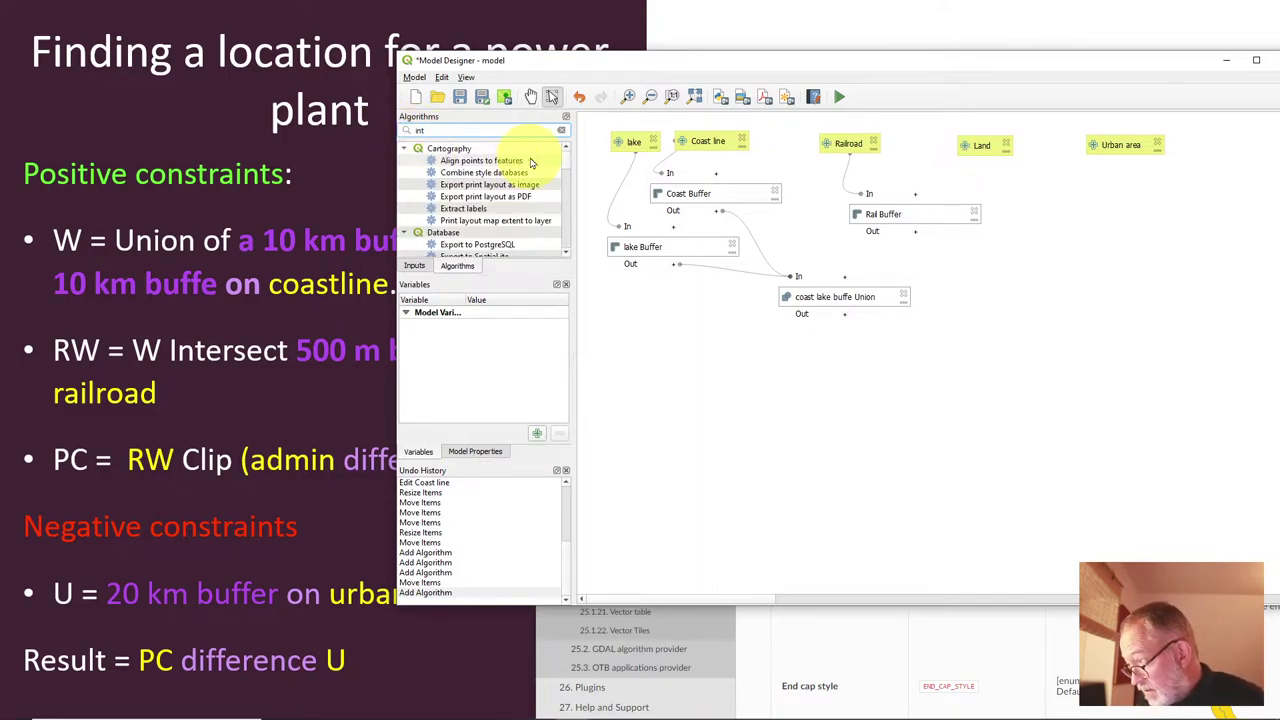
text(er)
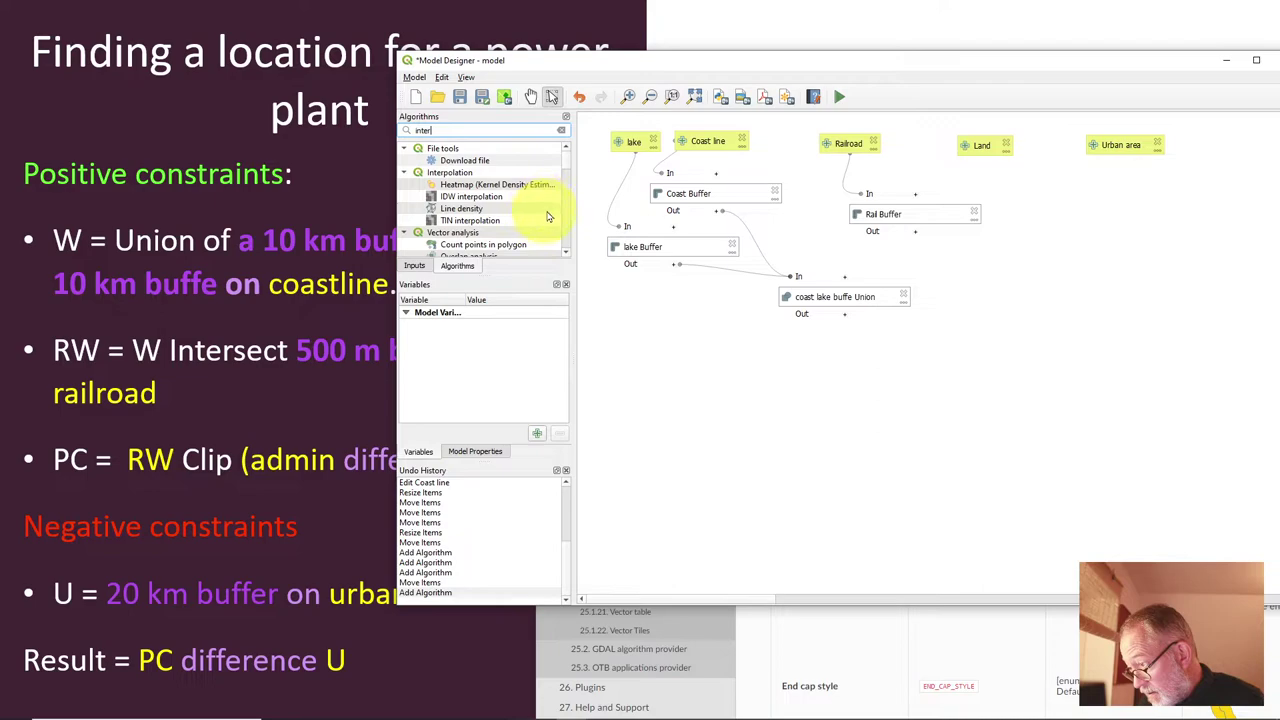
mouse_move(565, 168)
mouse_down()
mouse_move(571, 209)
mouse_move(572, 192)
mouse_up()
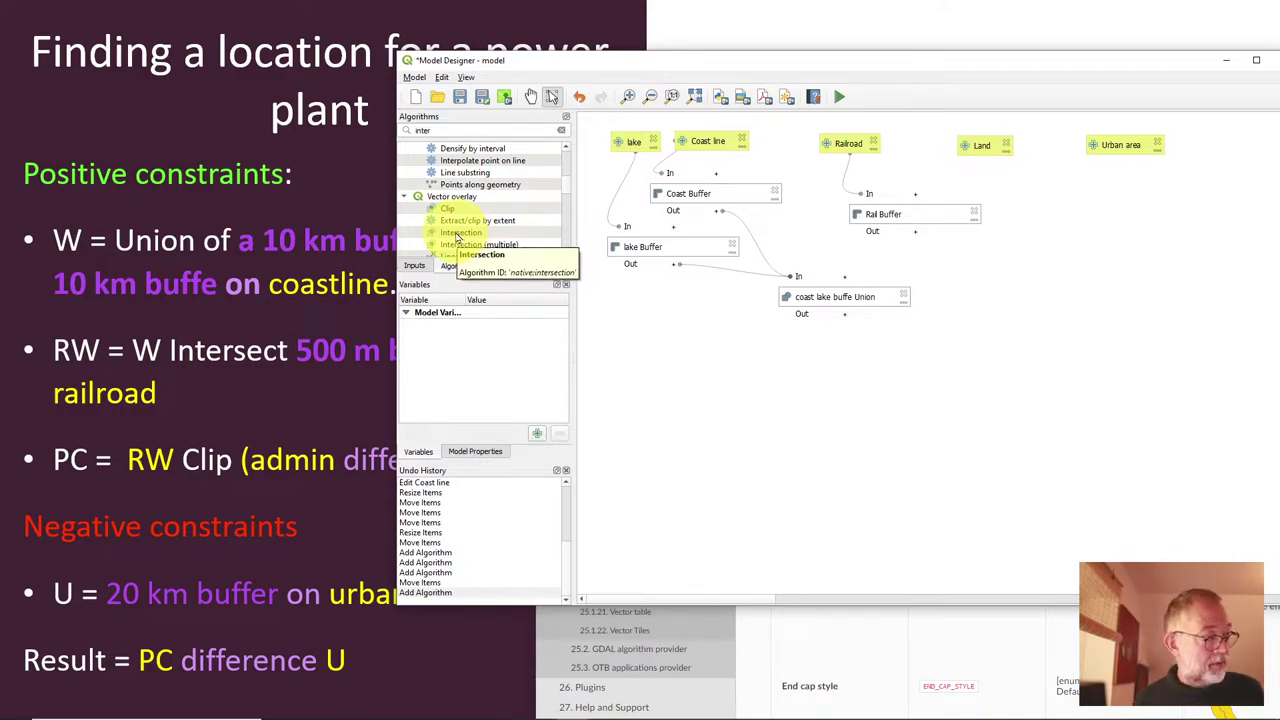
drag(458, 237, 902, 393)
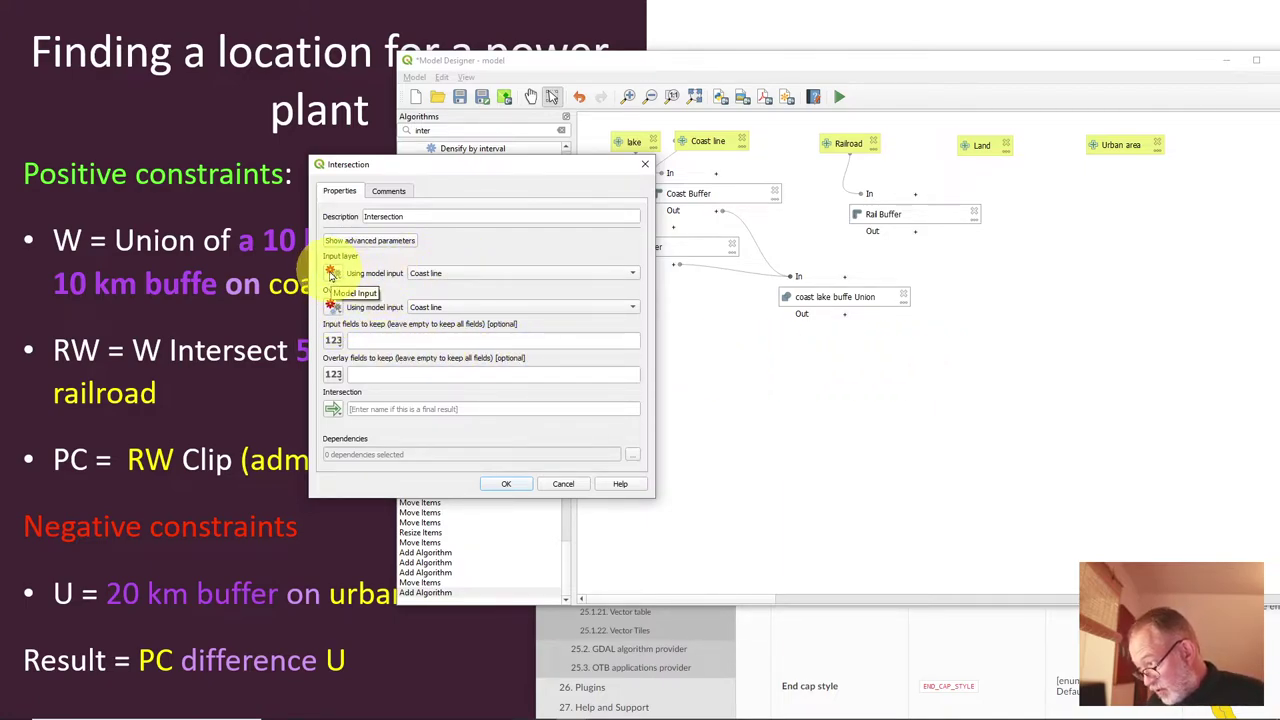
Step: Set the Intersection's input and overlay layers to use algorithm outputs, and describe the algorithm as "RW Intersection"
click(331, 272)
click(345, 338)
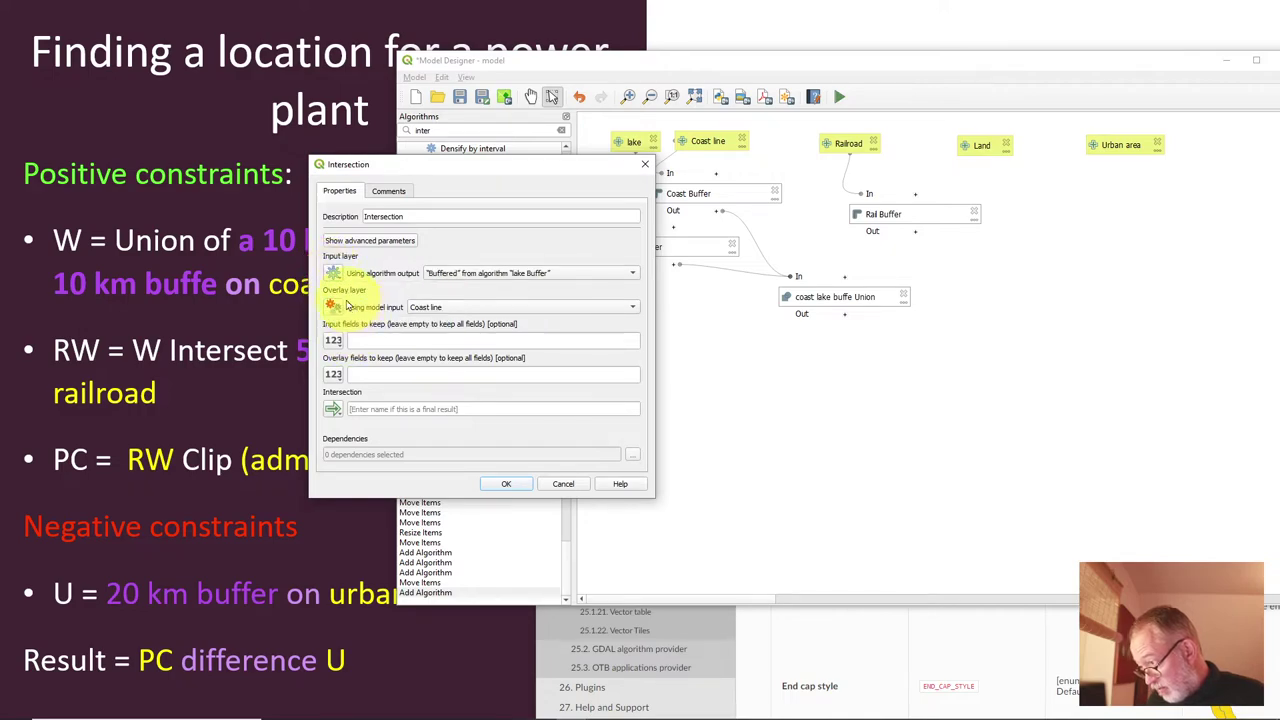
click(331, 308)
click(356, 372)
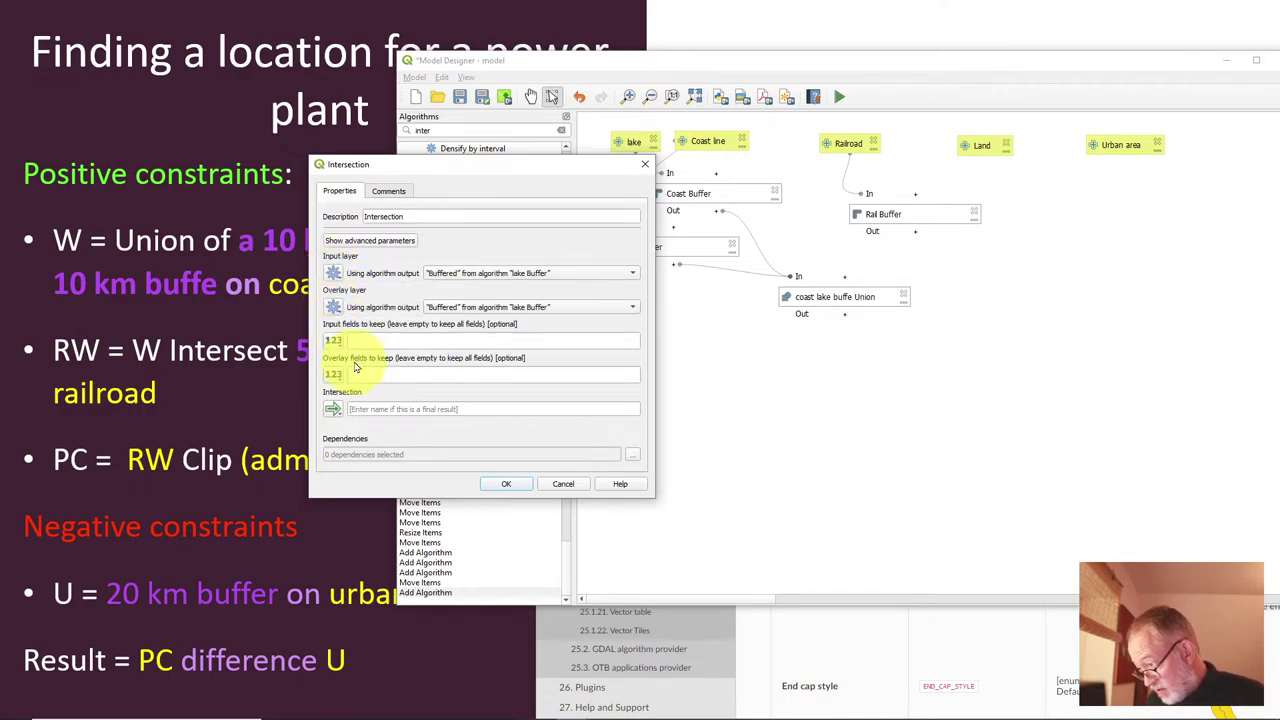
click(365, 216)
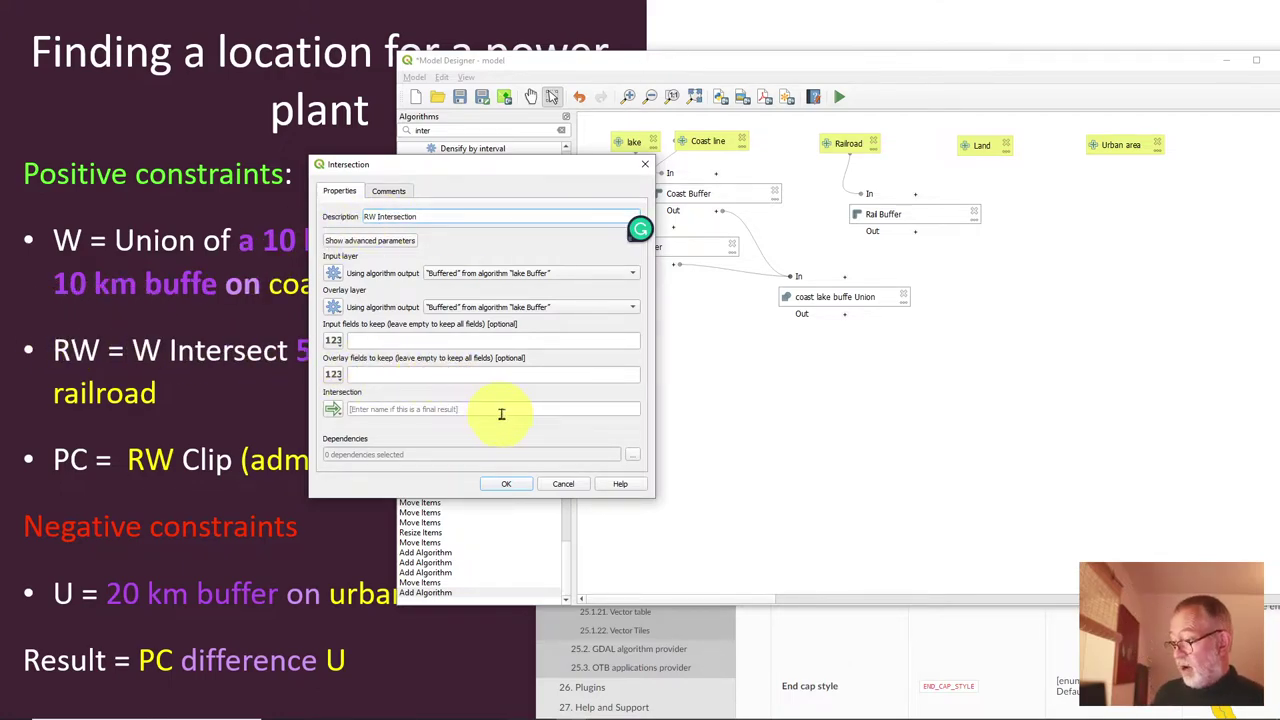
Step: Intersect the Rail Buffer output as input layer with the coast lake buffe Union output as overlay layer, and accept the algorithm
click(590, 277)
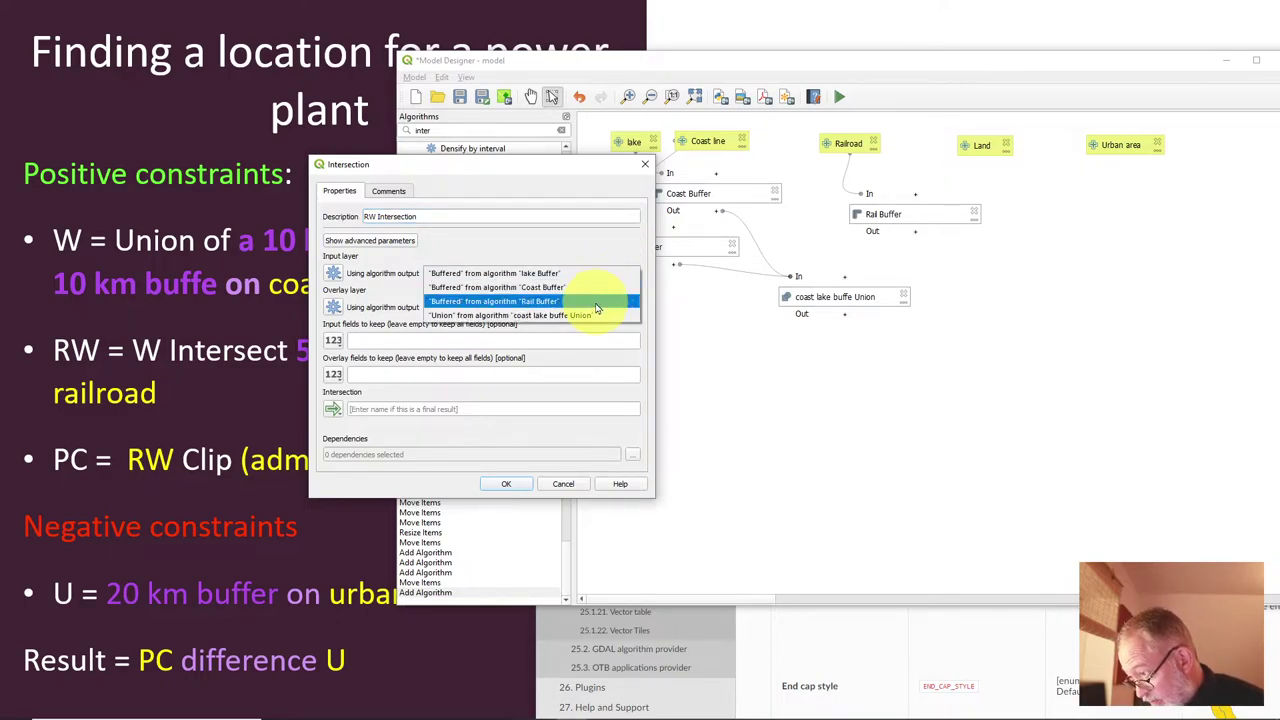
click(596, 303)
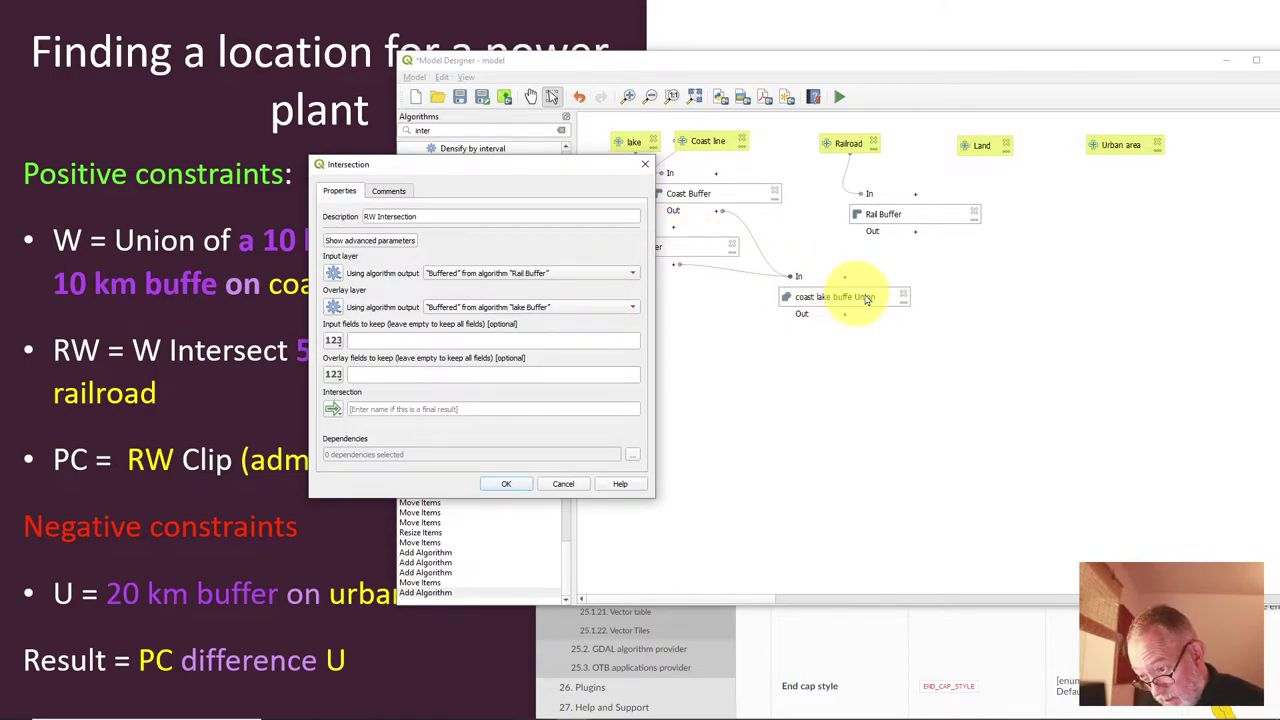
click(510, 308)
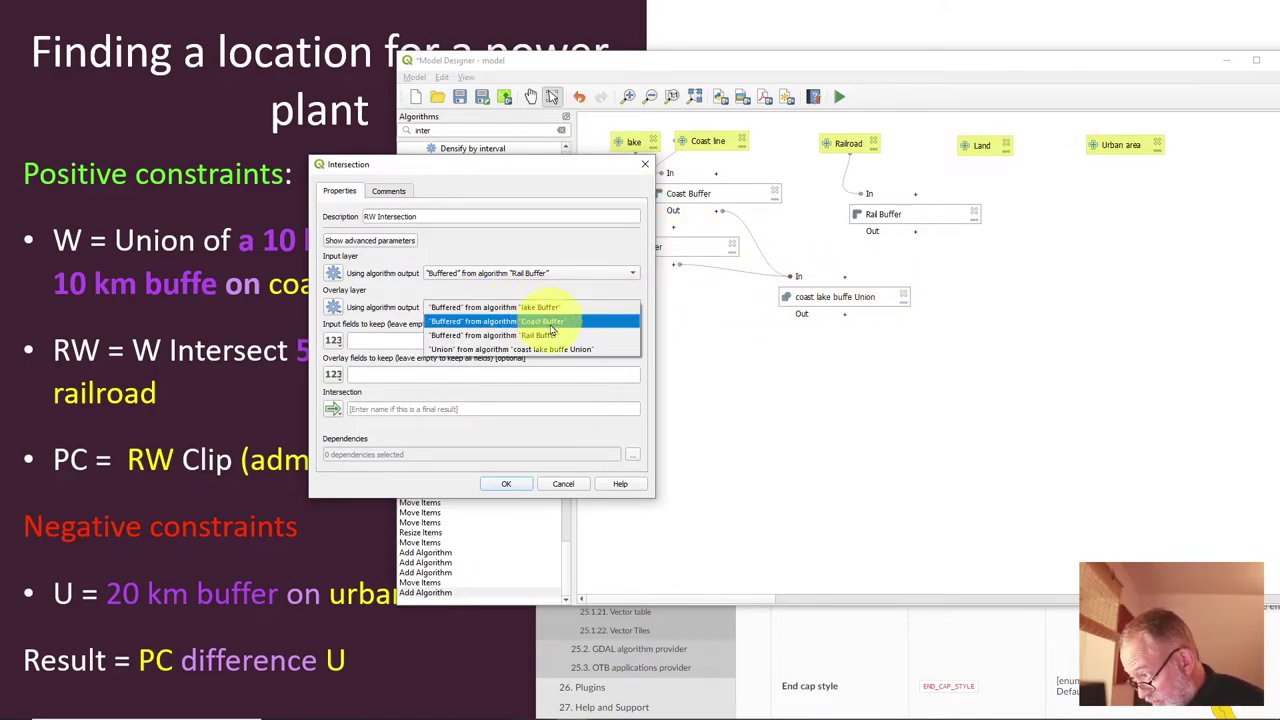
click(545, 349)
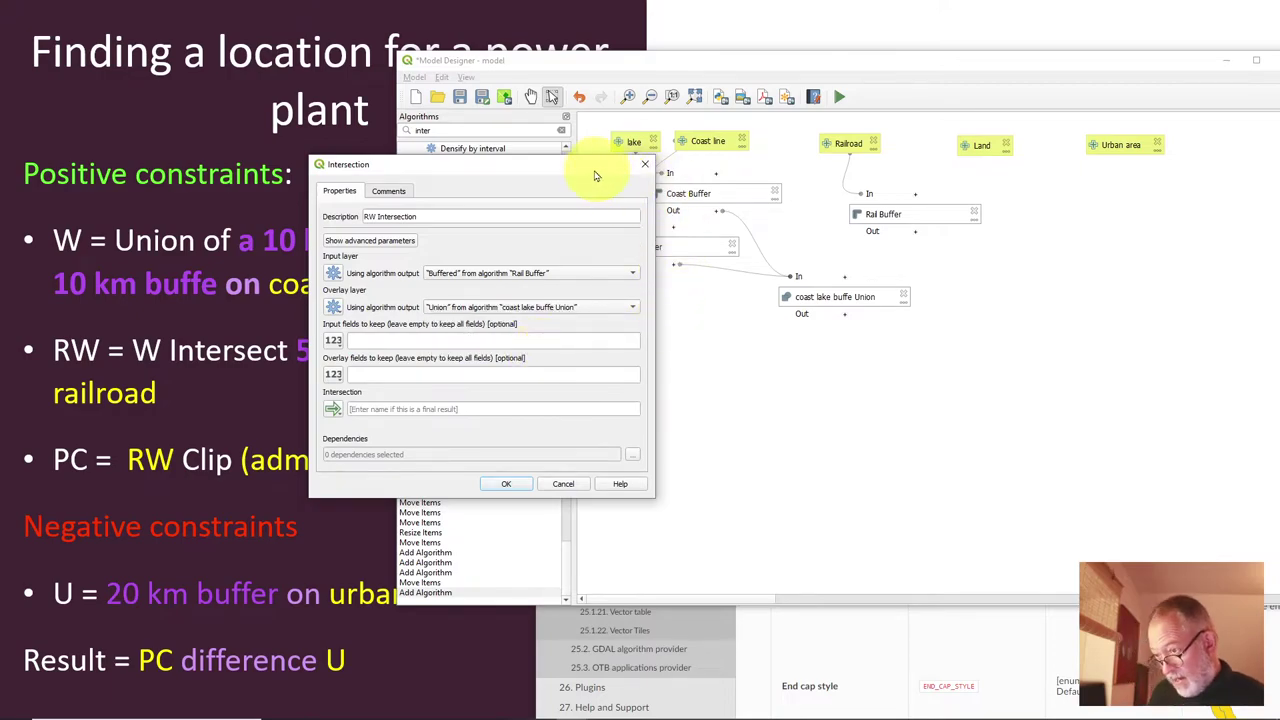
mouse_move(595, 176)
mouse_down()
mouse_move(571, 163)
mouse_move(500, 243)
mouse_move(596, 158)
mouse_up()
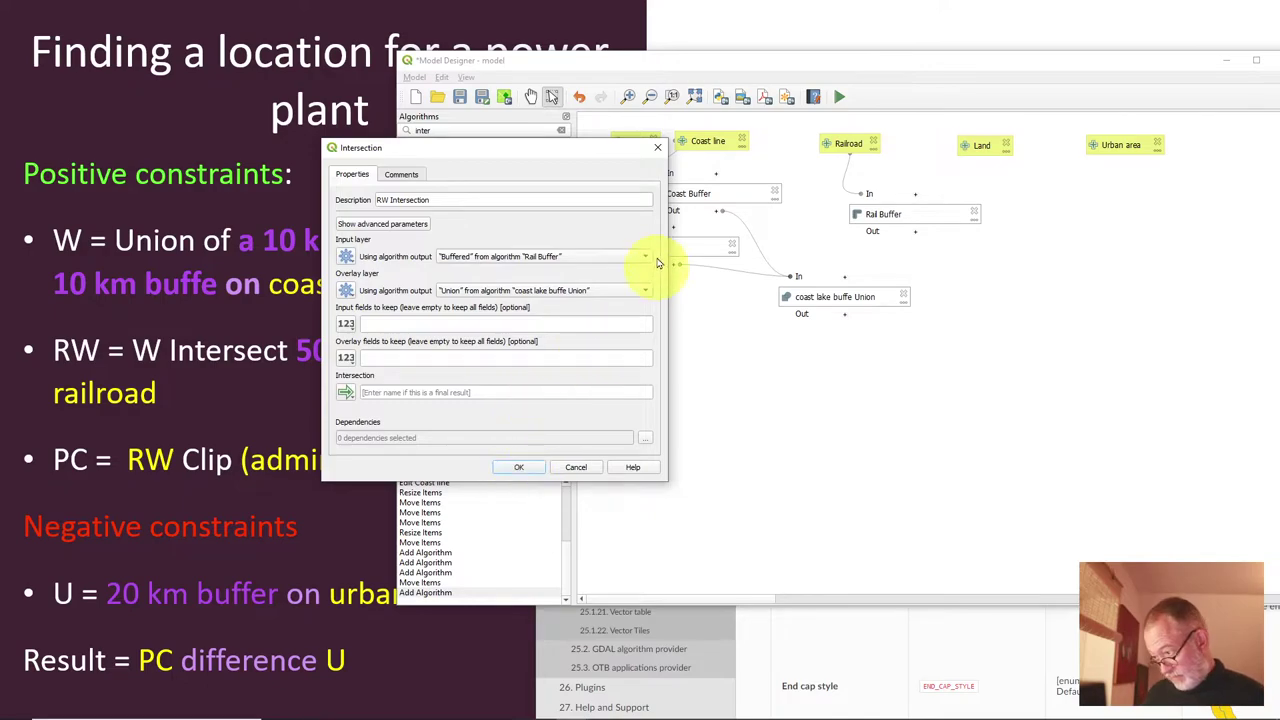
click(519, 467)
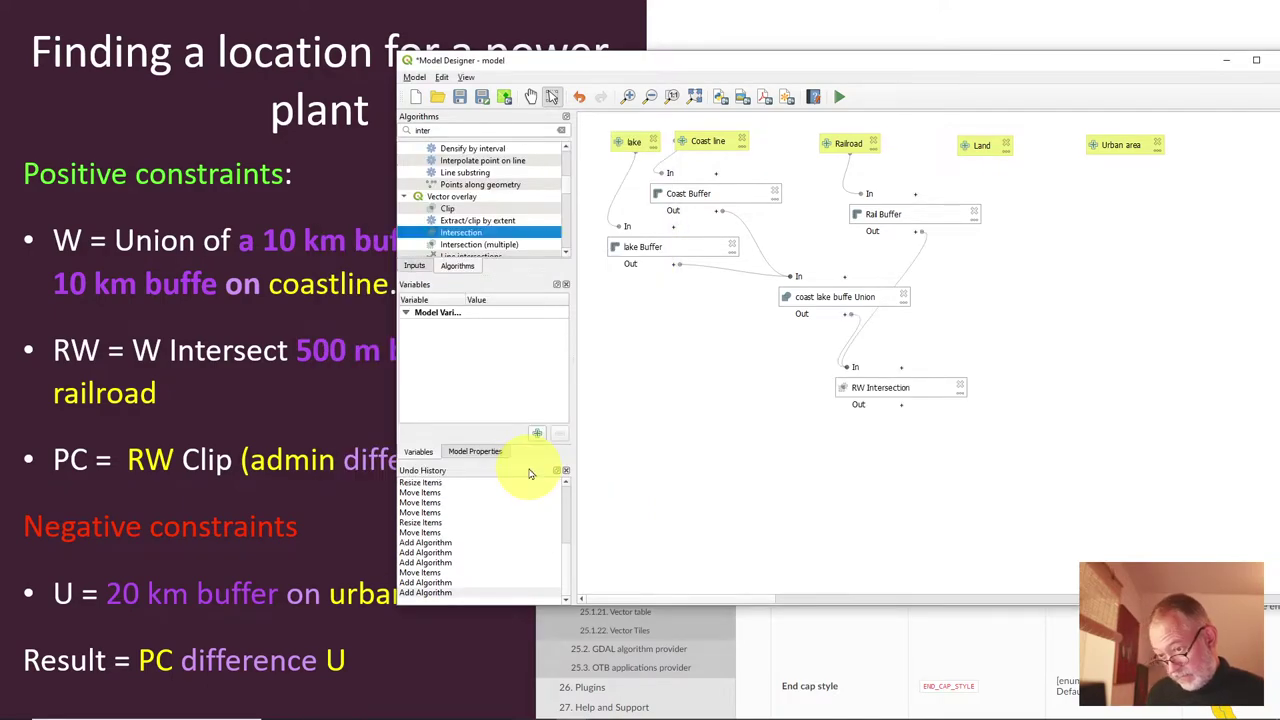
Step: Tidy the model layout by moving the Union and Rail Buffer boxes toward their source layers and narrowing the lake Buffer box
drag(820, 304, 742, 319)
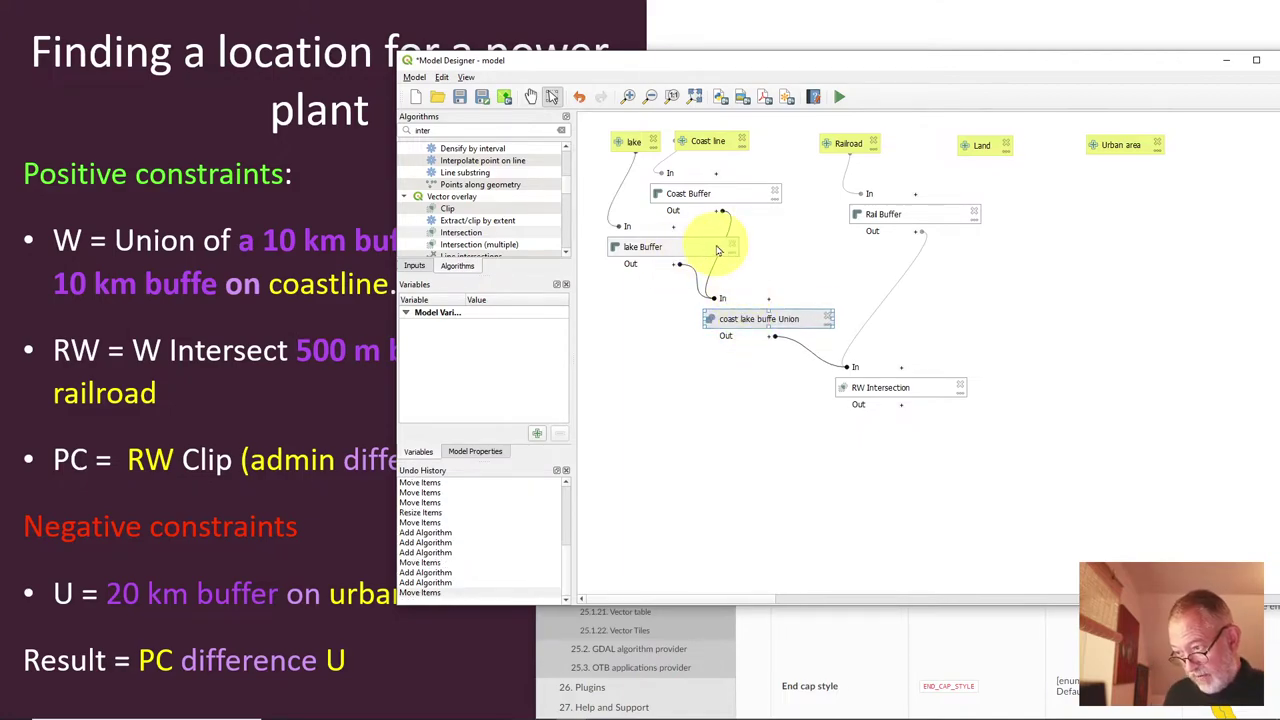
click(710, 246)
drag(717, 248, 689, 246)
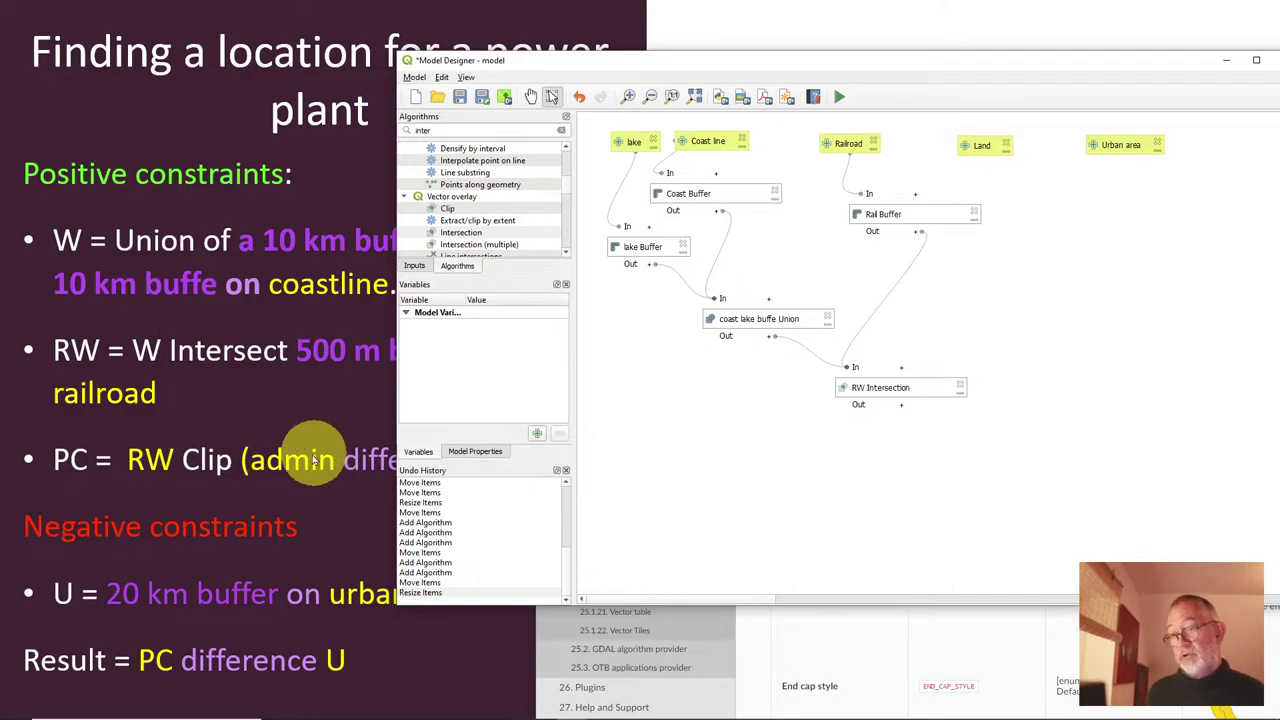
drag(546, 76, 793, 88)
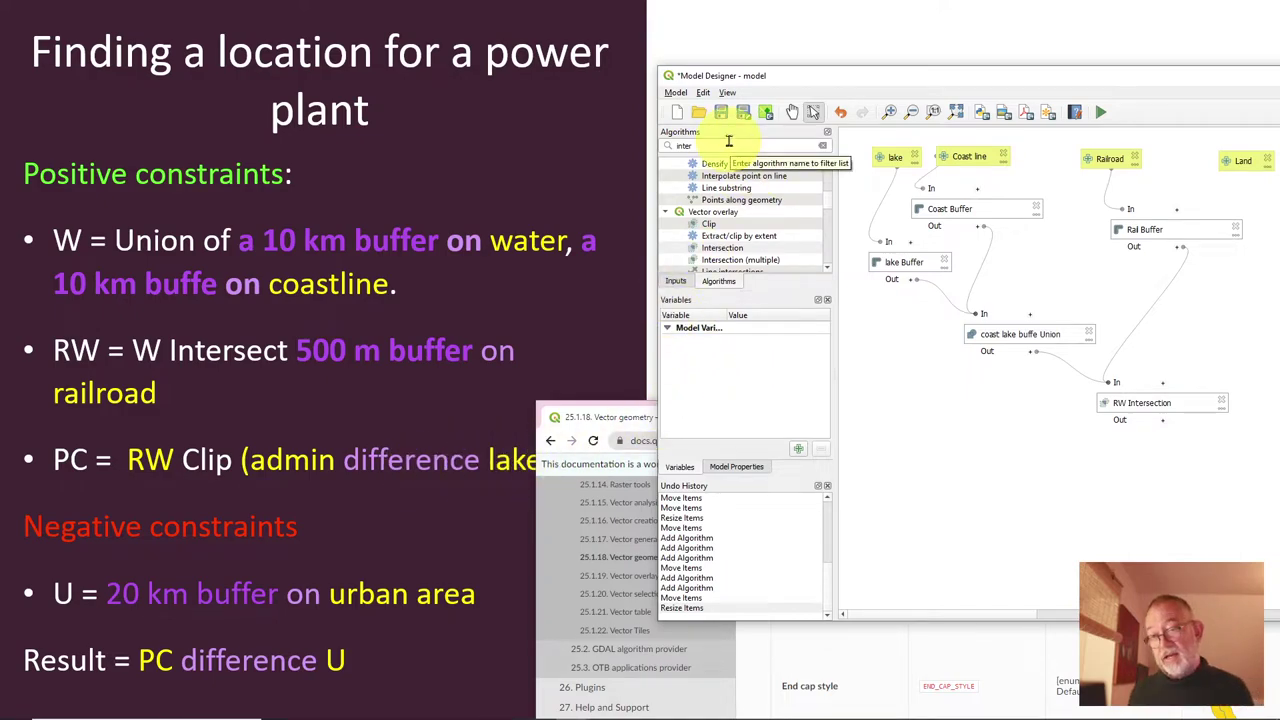
drag(998, 78, 740, 45)
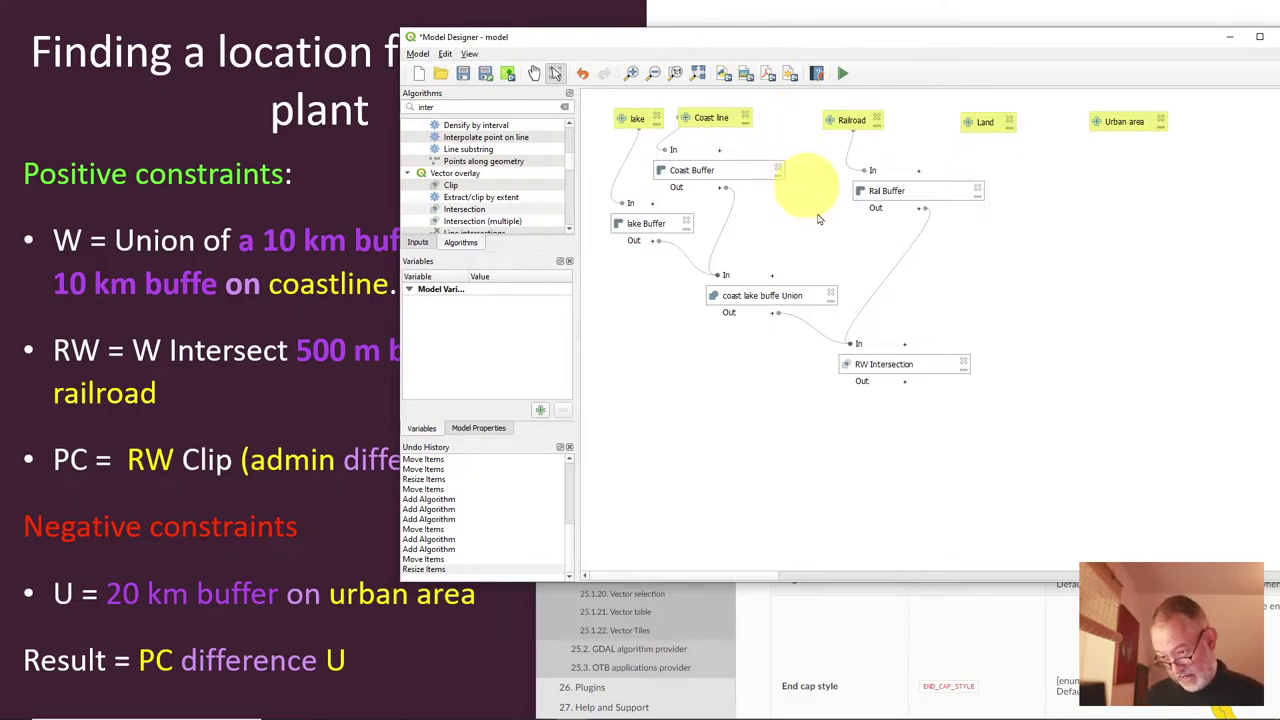
drag(913, 192, 878, 219)
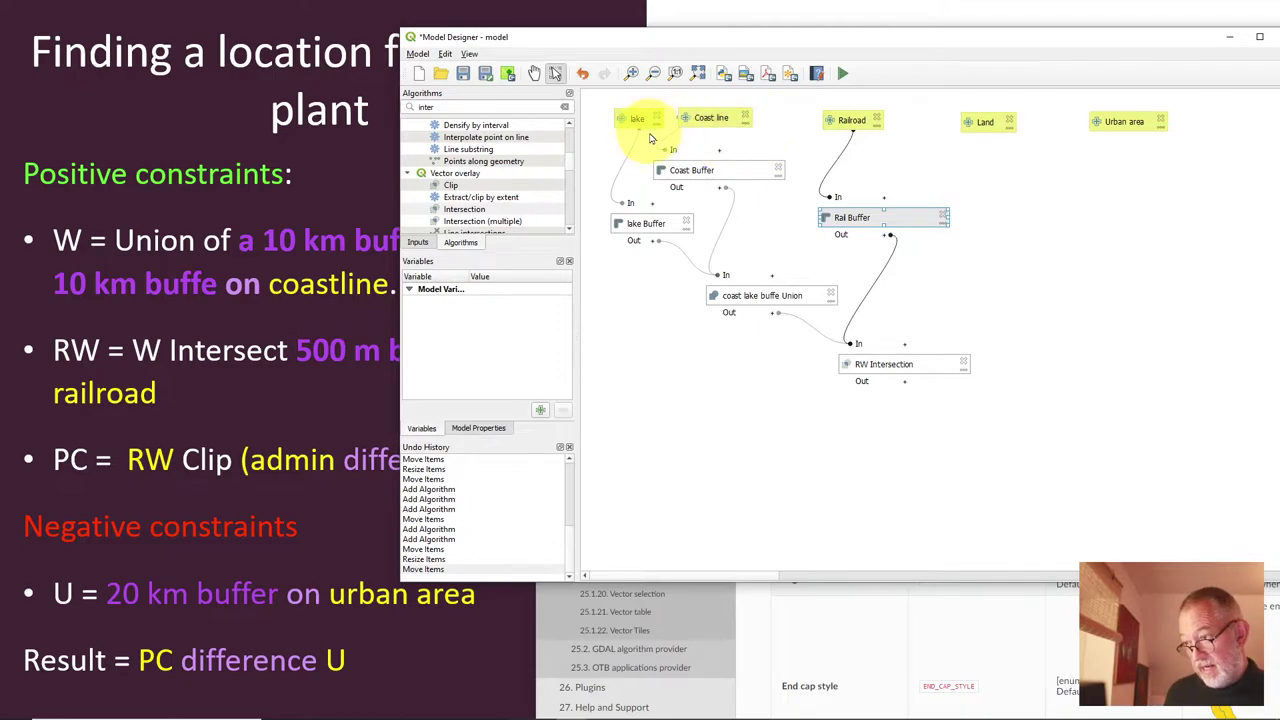
Step: Add a Clip algorithm described as "RW landClip" with the Land model input as its input layer
drag(447, 187, 1014, 446)
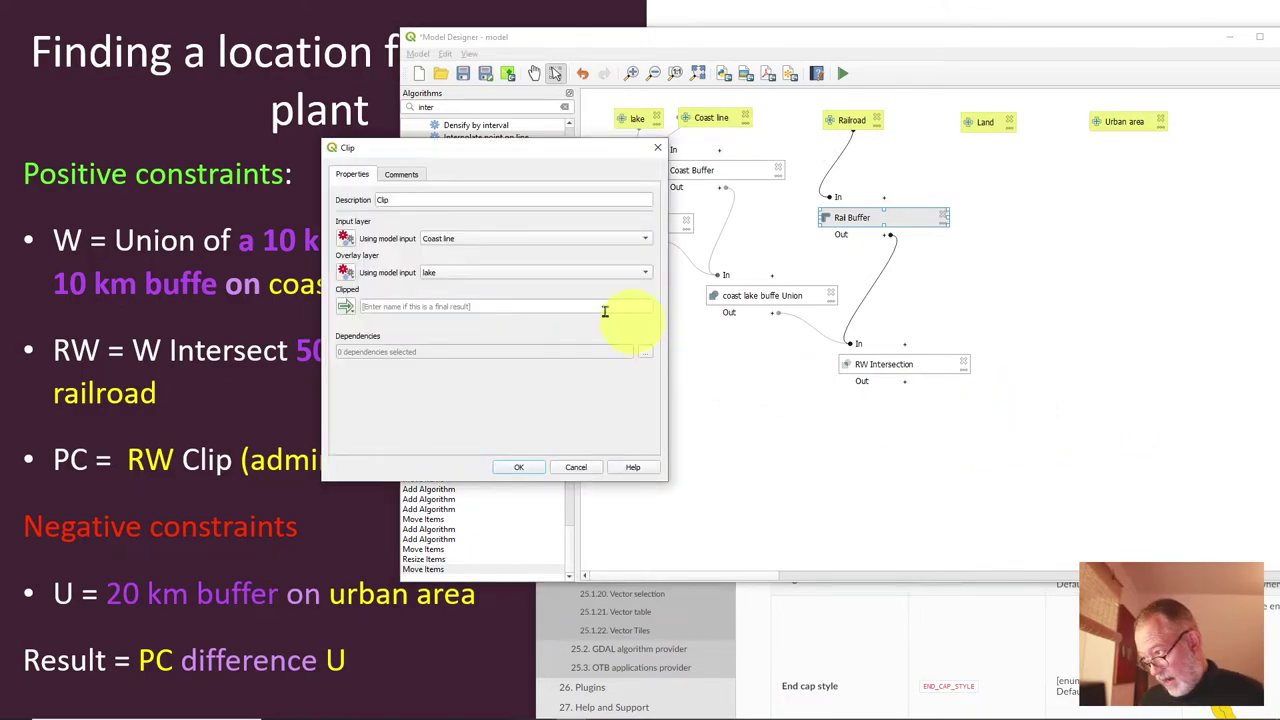
click(432, 200)
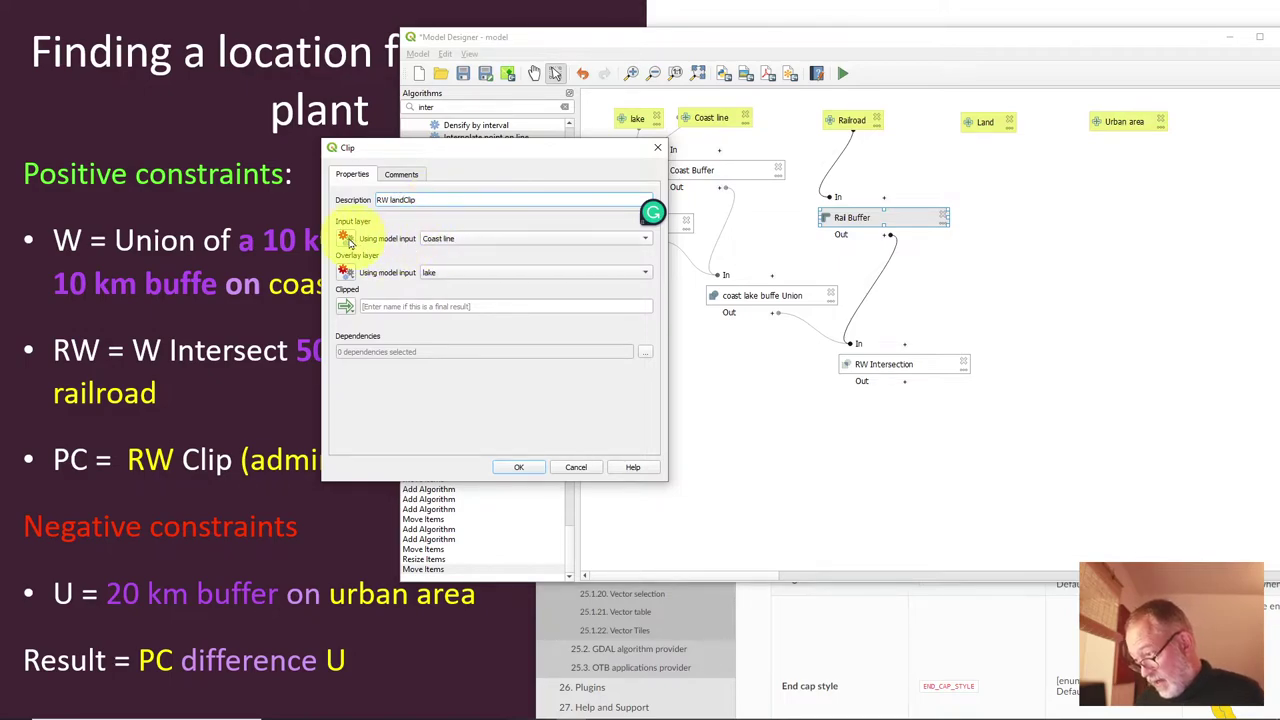
click(505, 243)
click(502, 268)
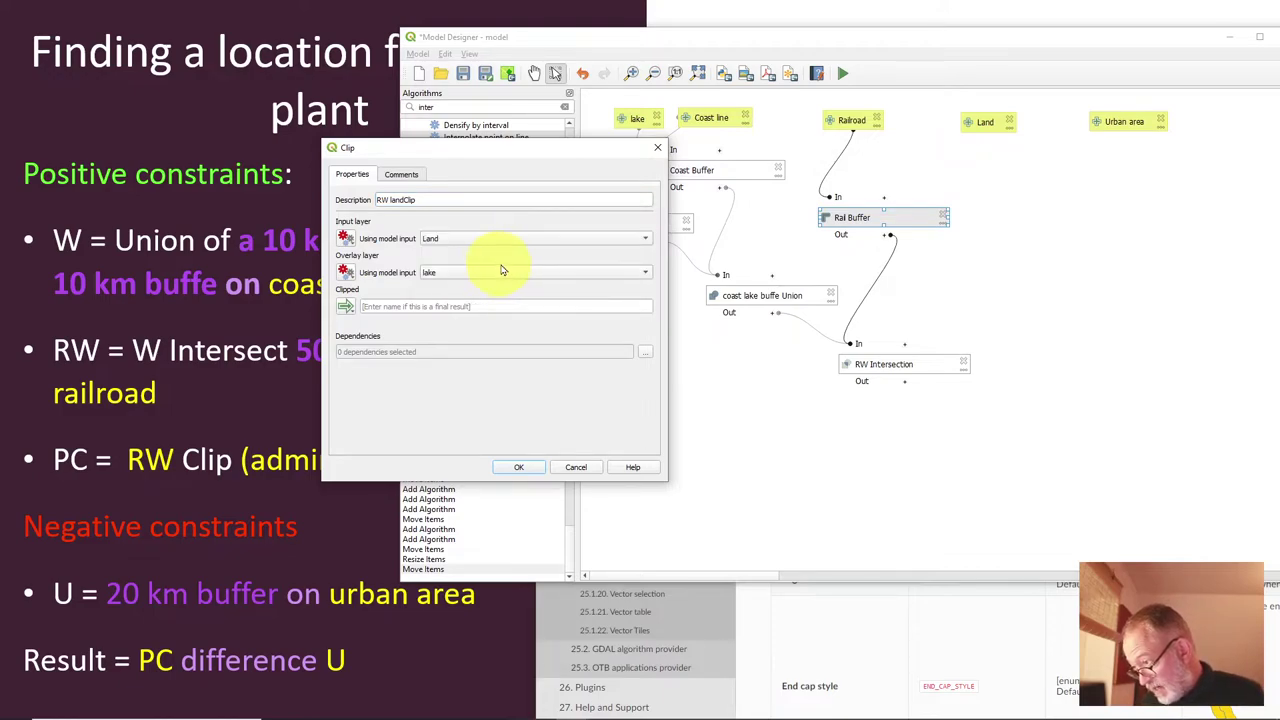
Step: Use the RW Intersection algorithm output as the clip's overlay layer and accept the algorithm
click(345, 272)
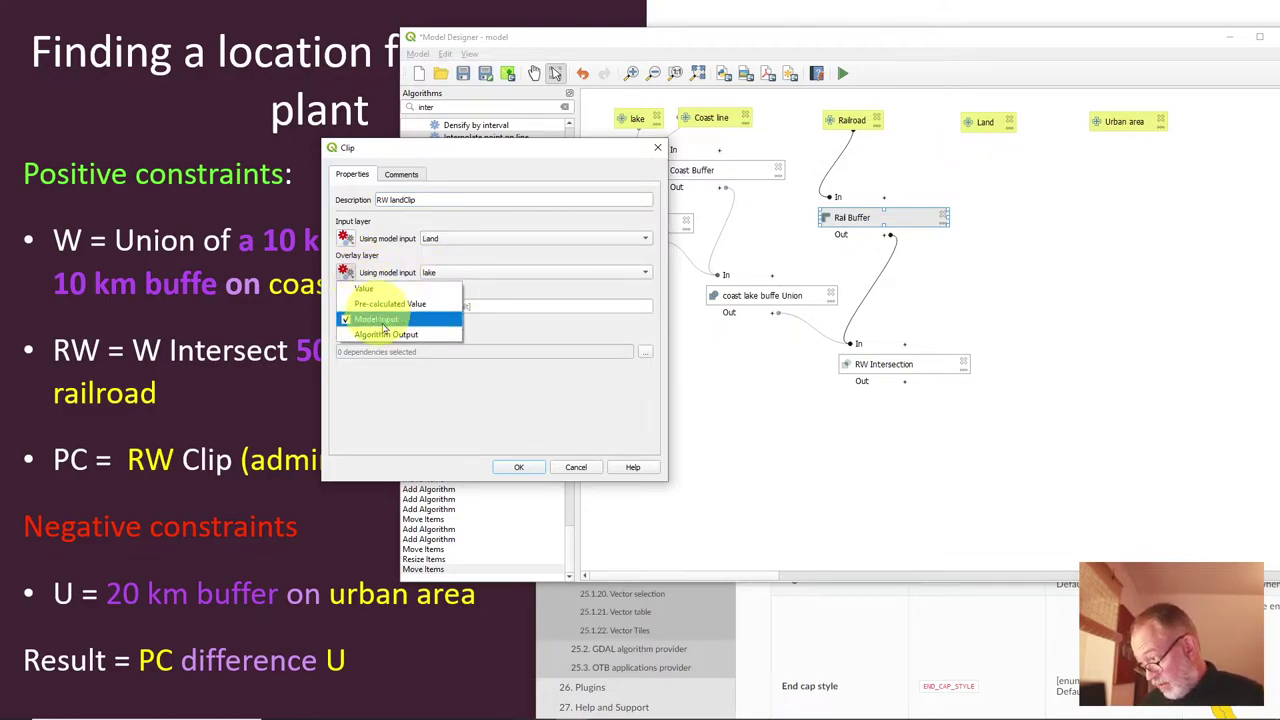
click(378, 334)
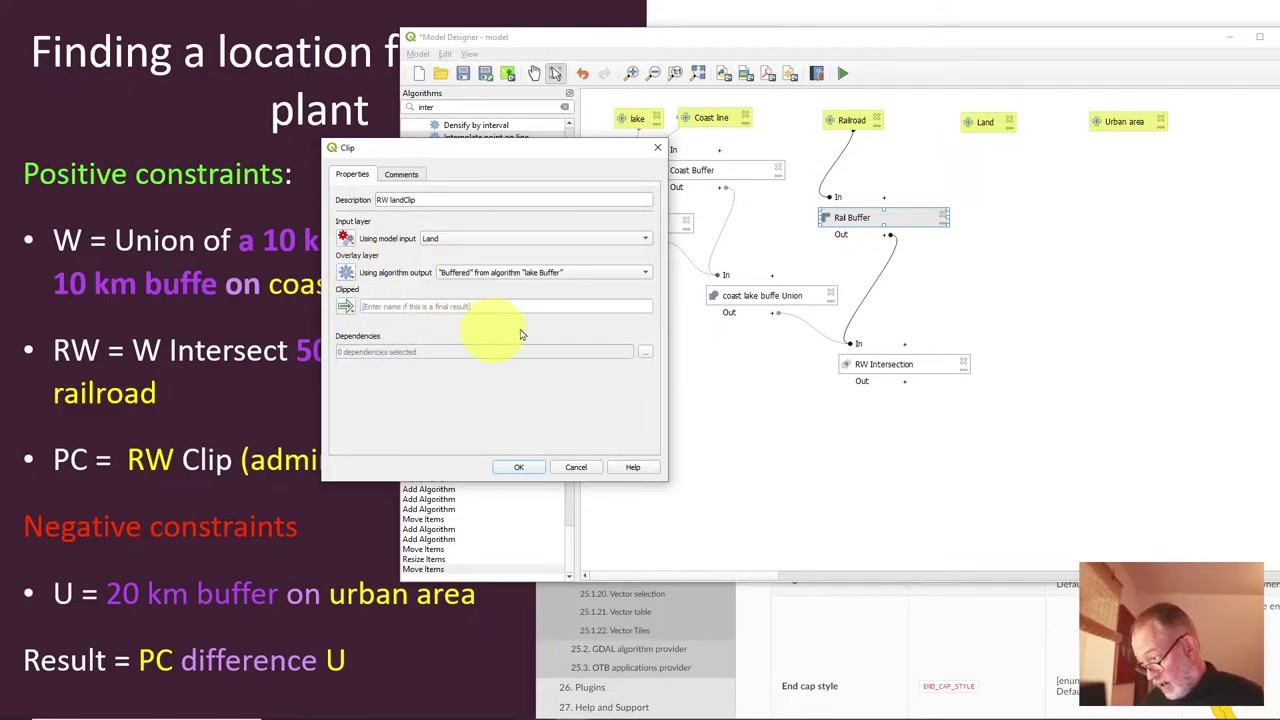
click(594, 279)
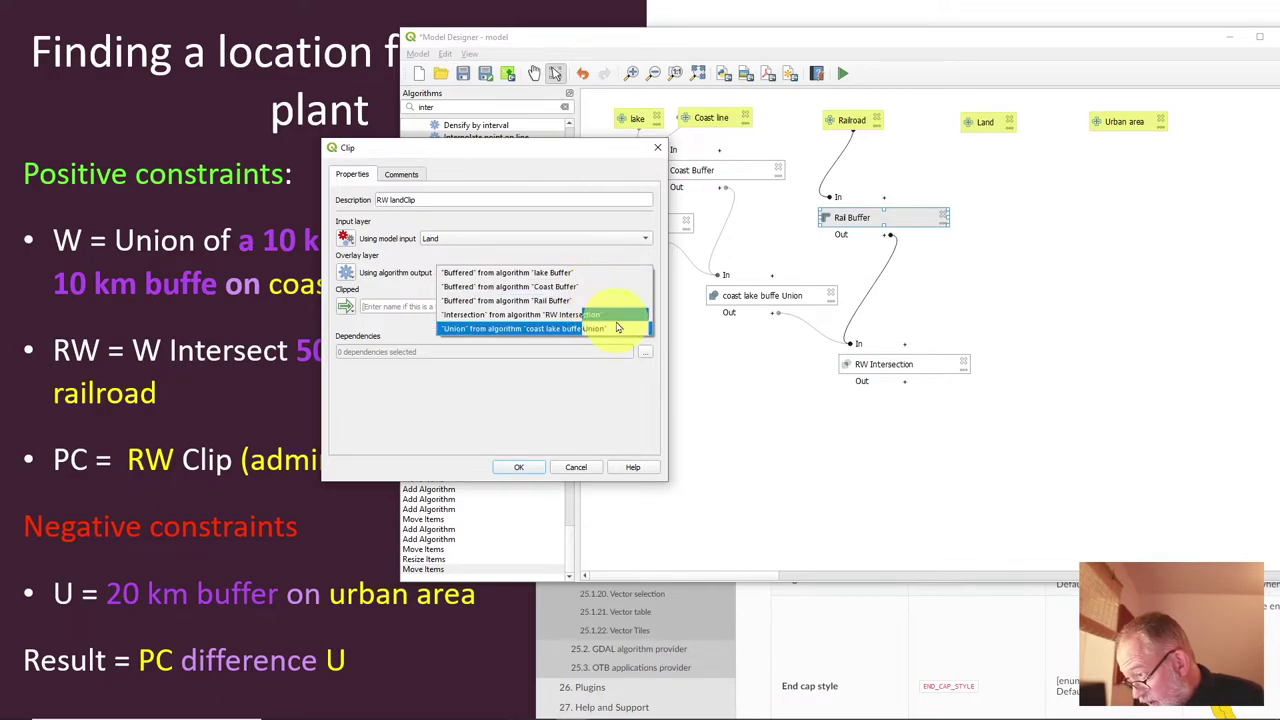
click(566, 318)
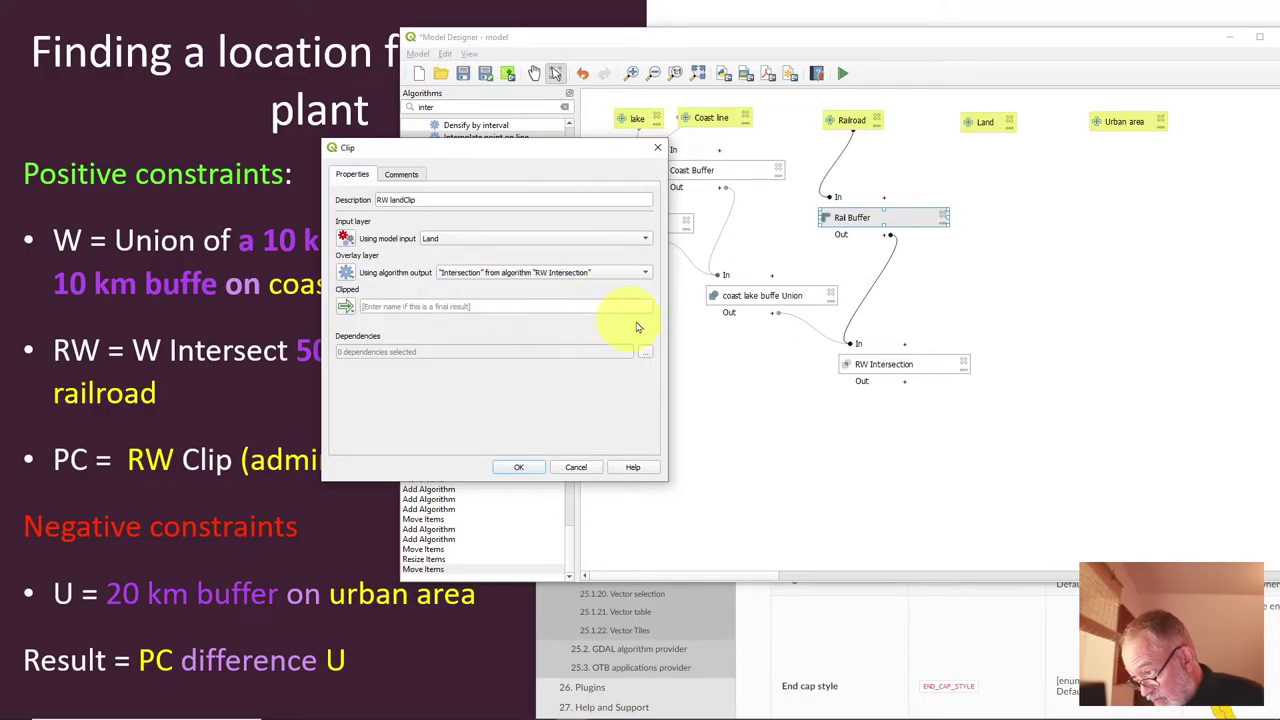
click(522, 467)
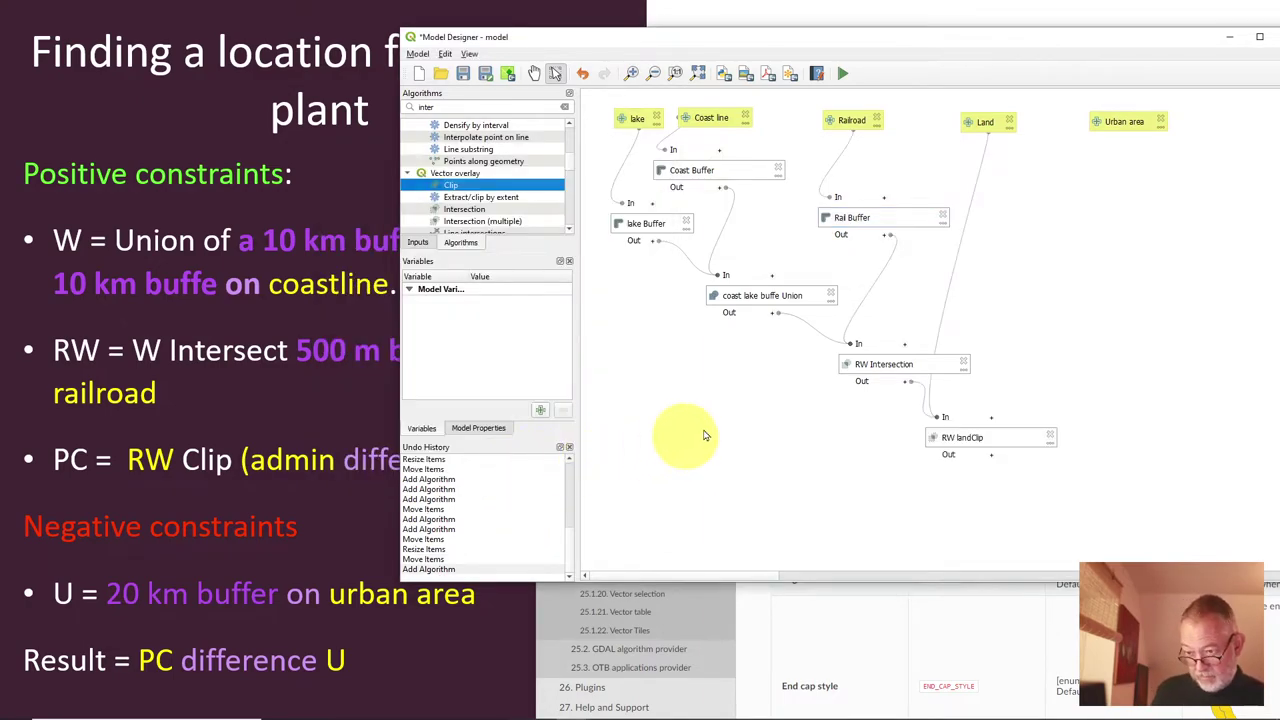
Step: Narrow the RW Intersection box and move the RW landClip box up and away from it
click(914, 362)
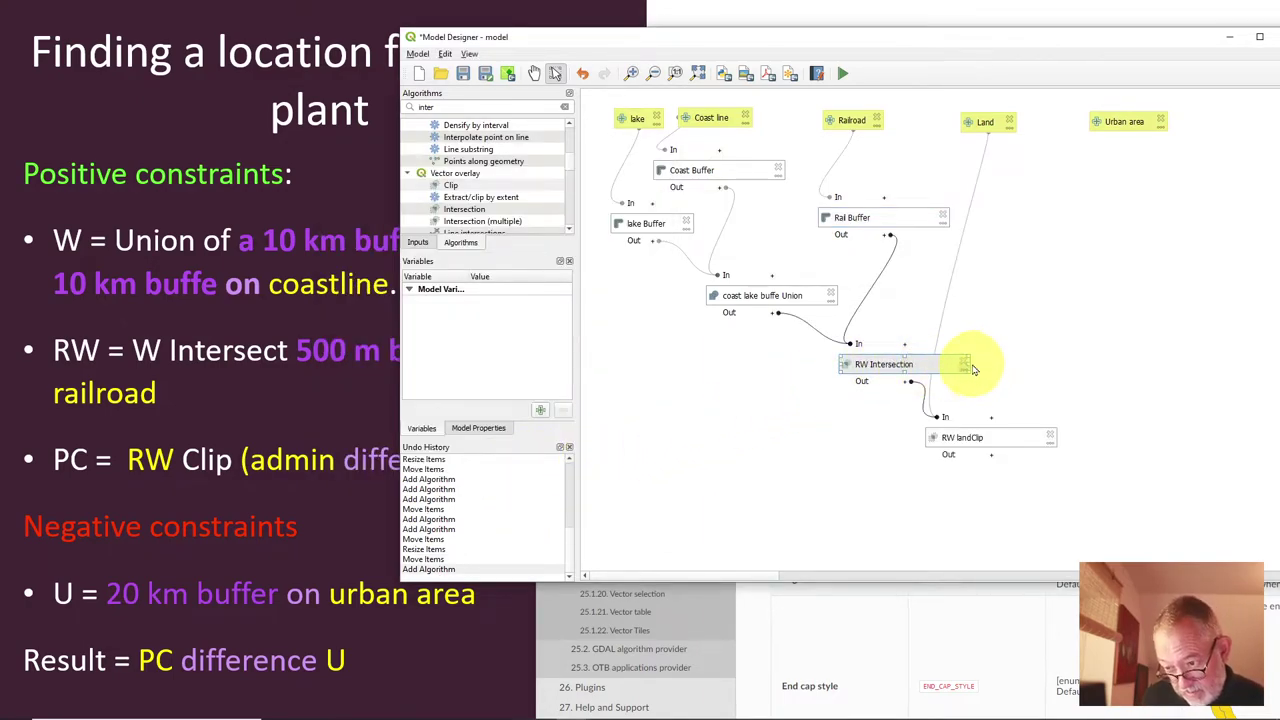
drag(969, 363, 930, 365)
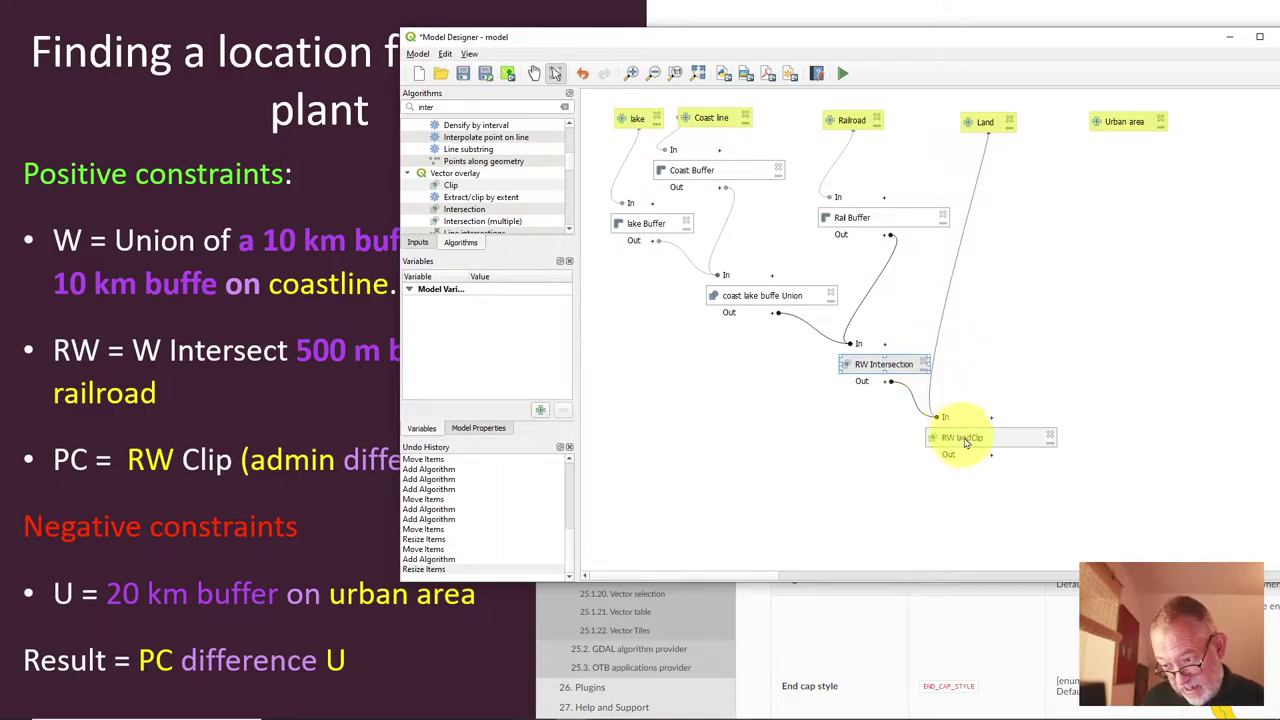
drag(973, 429, 1005, 408)
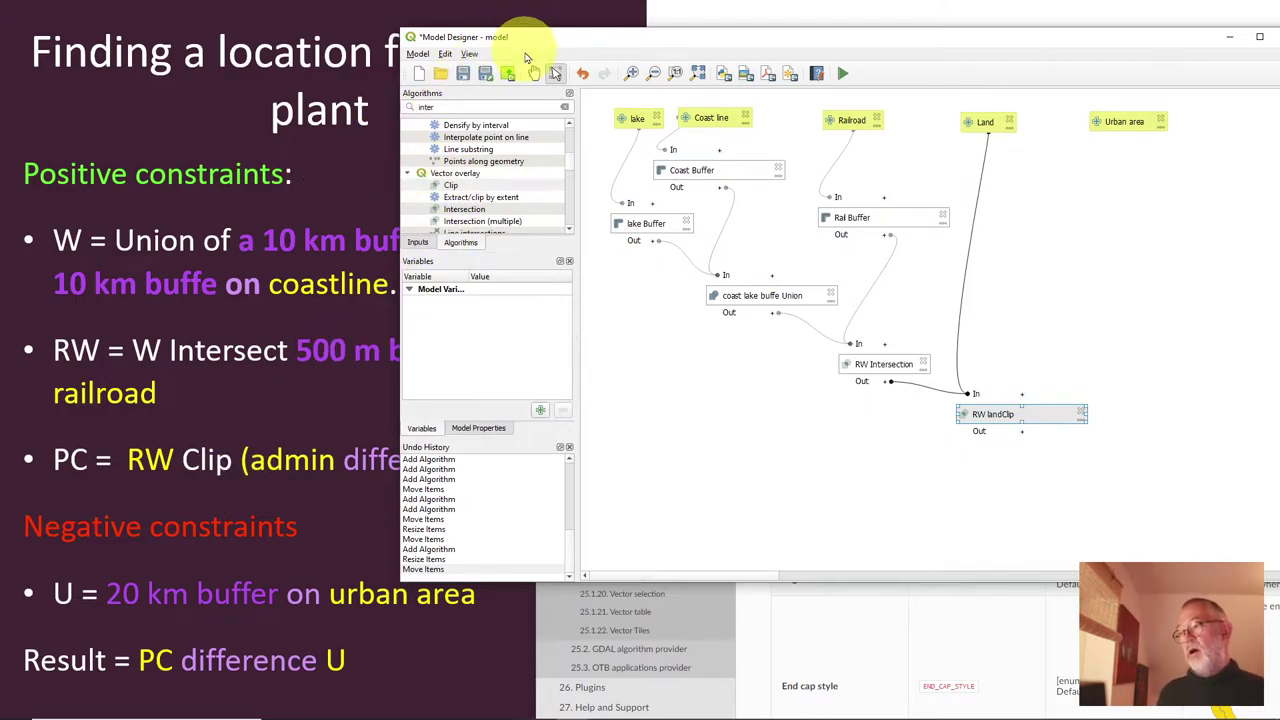
Step: Add a Buffer algorithm below the Urban area input, using Urban area as its input layer
drag(534, 45, 737, 57)
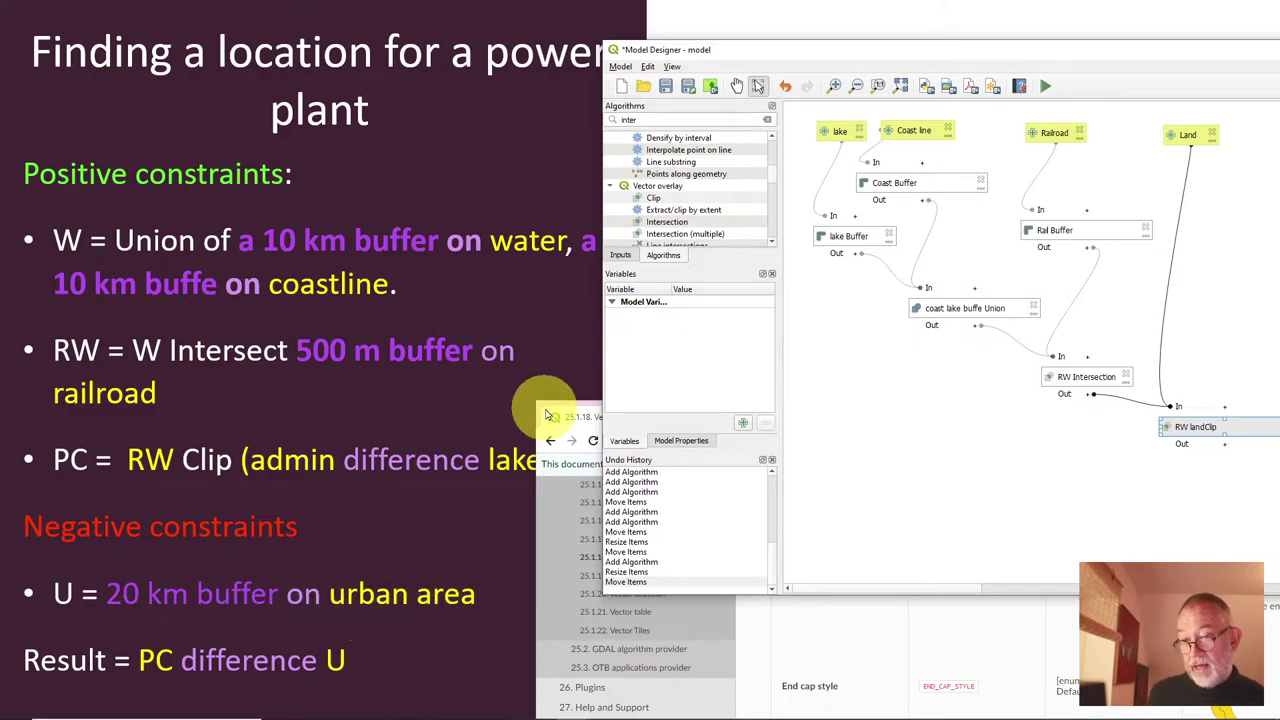
drag(970, 52, 650, 30)
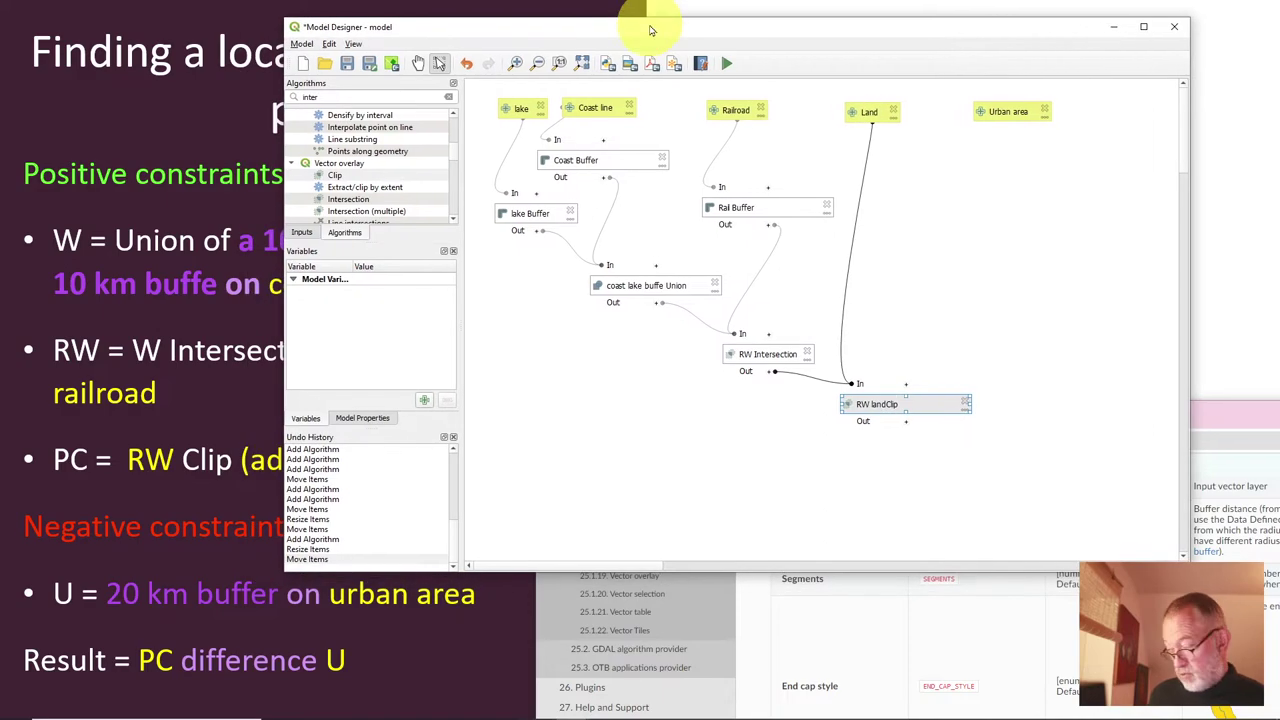
double_click(334, 97)
text(buf)
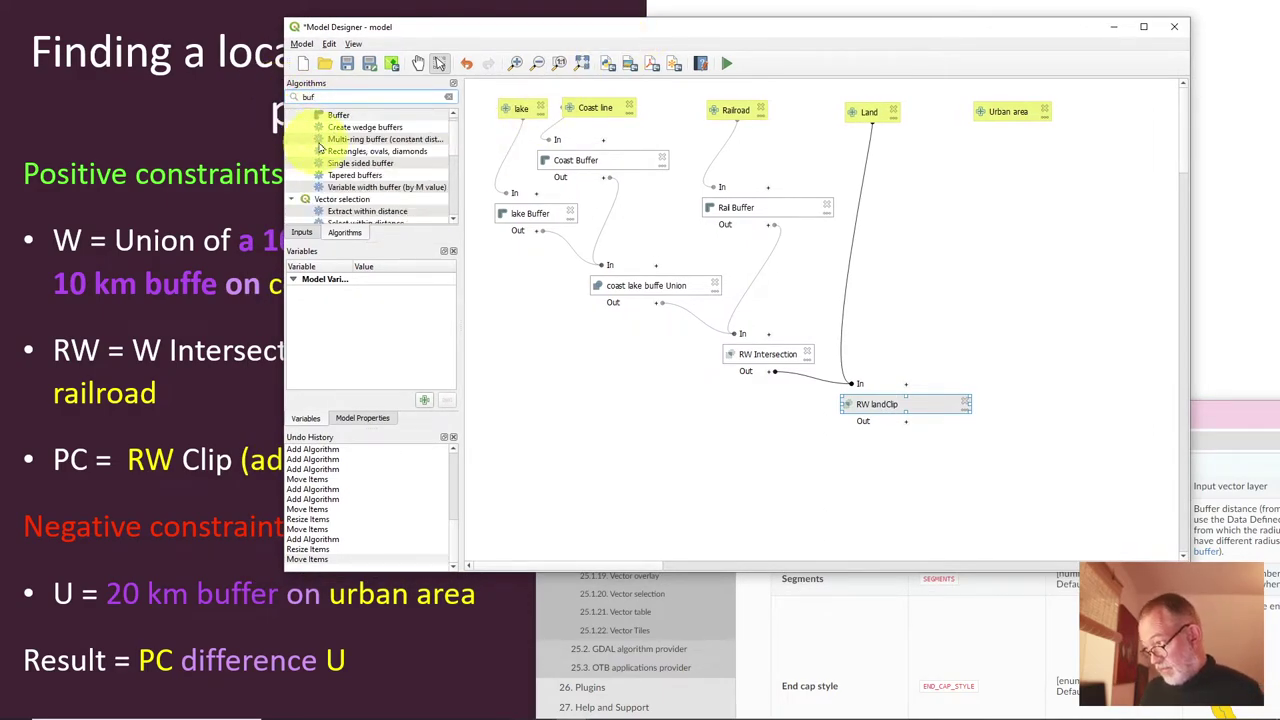
drag(338, 115, 1005, 203)
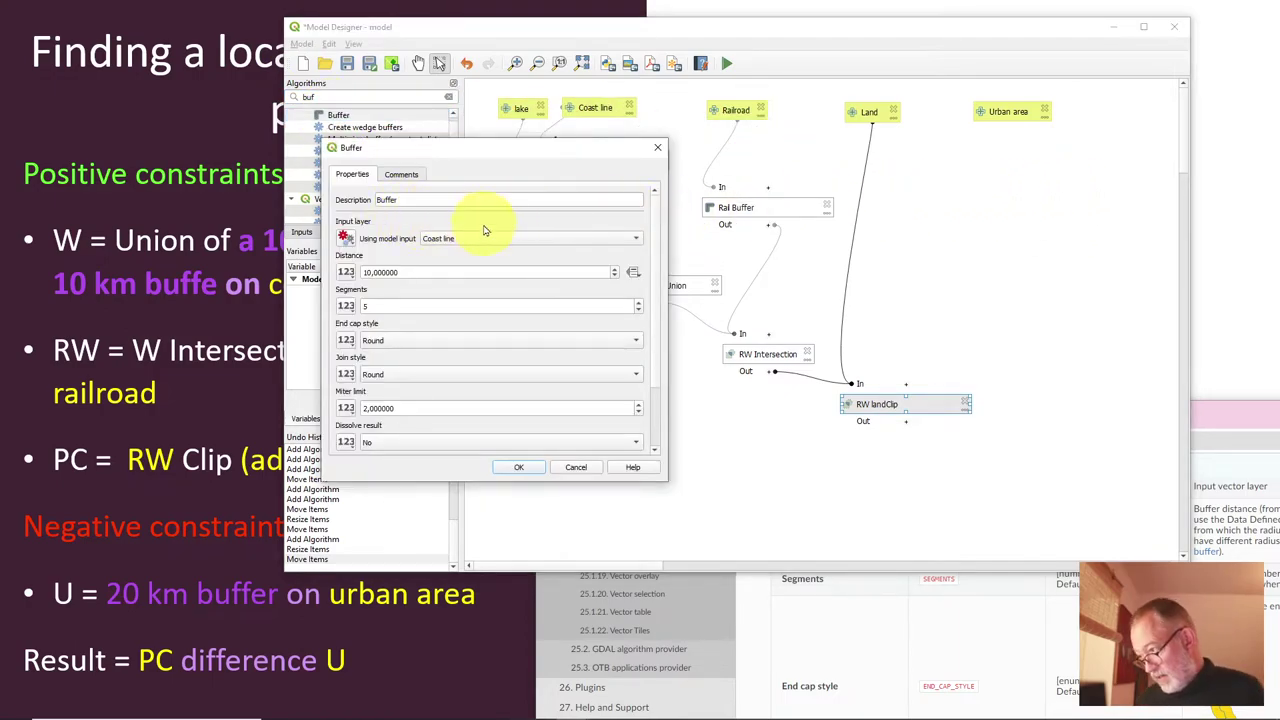
click(463, 246)
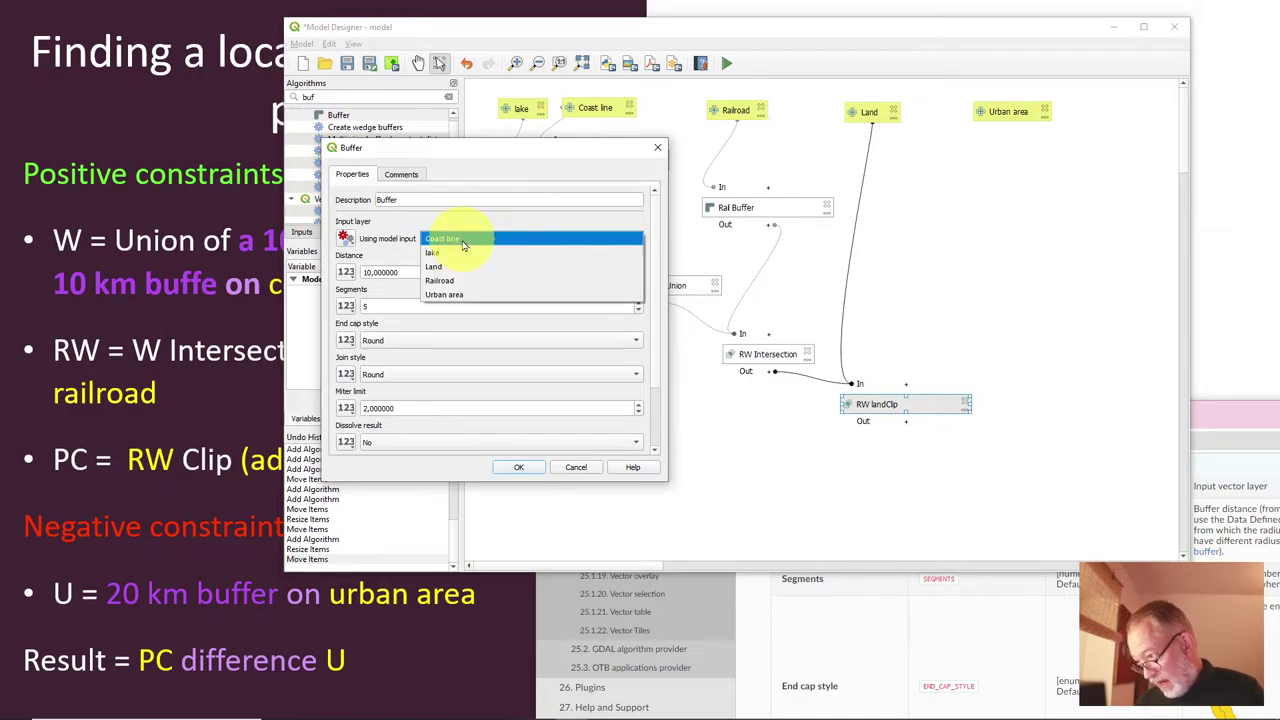
click(466, 293)
Step: Set the urban buffer's distance to 20000 with 10 segments and set Dissolve result to Yes
drag(417, 271, 329, 272)
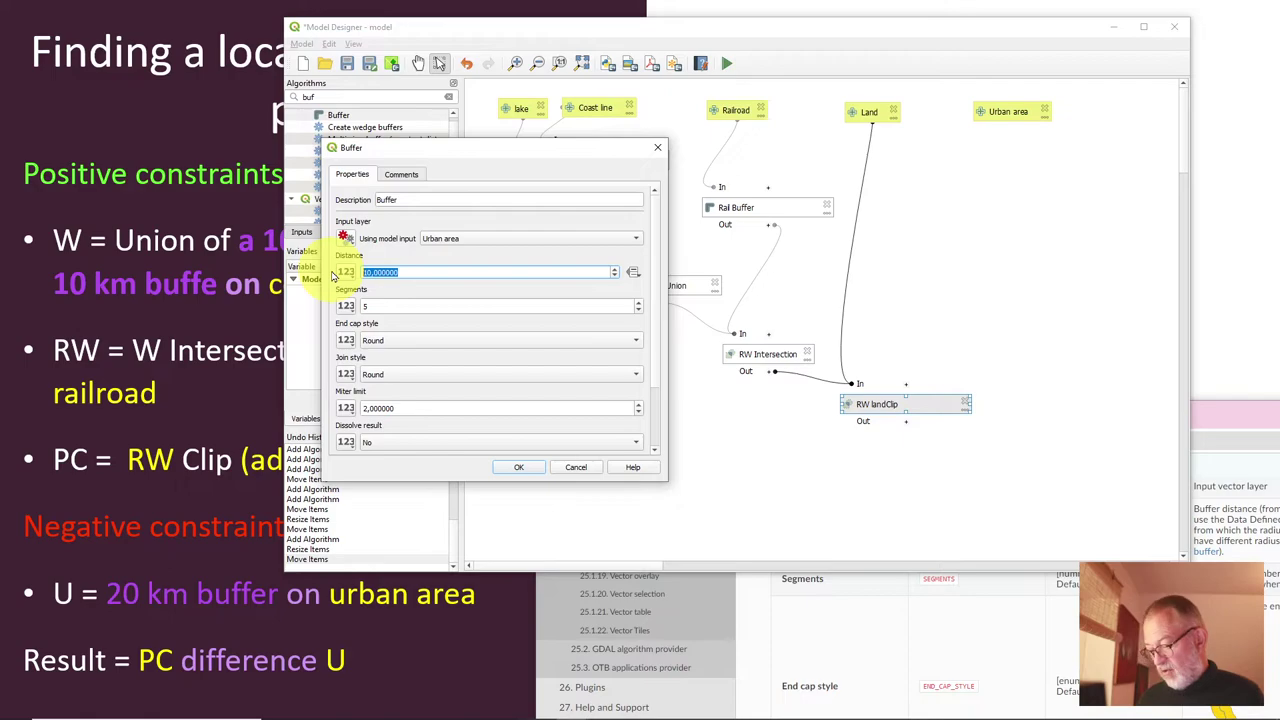
text(2)
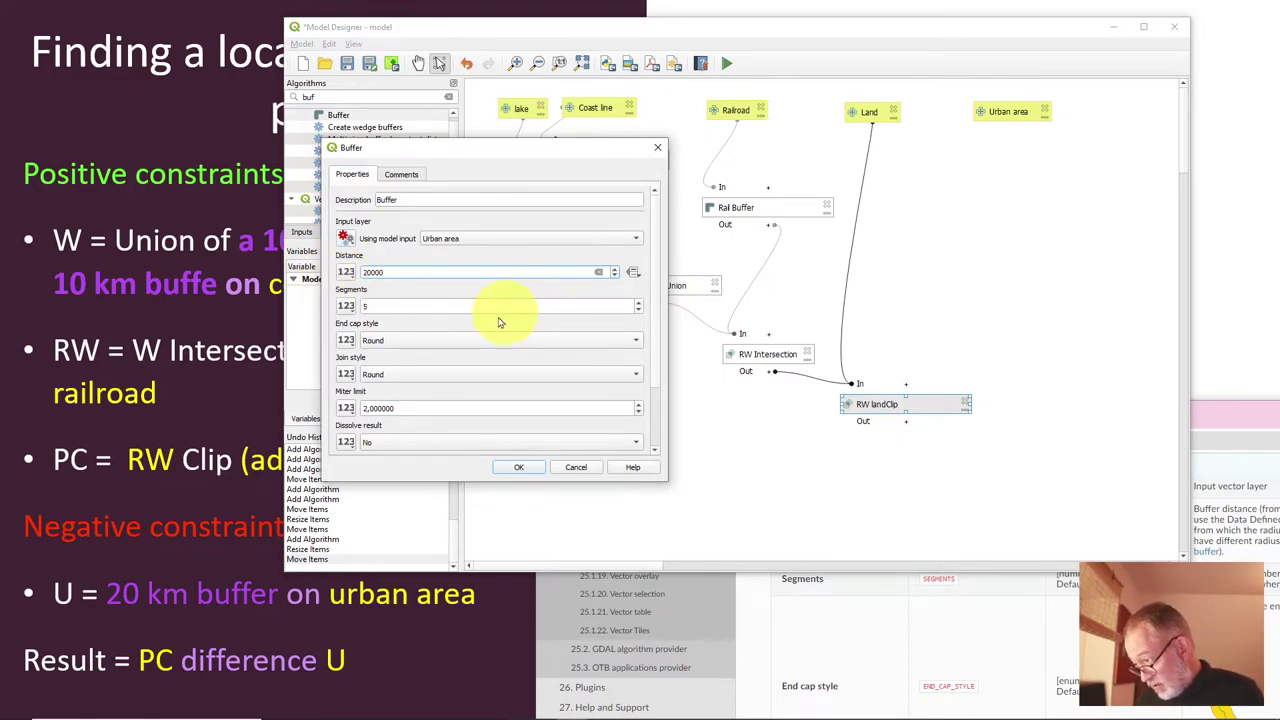
drag(397, 310, 319, 312)
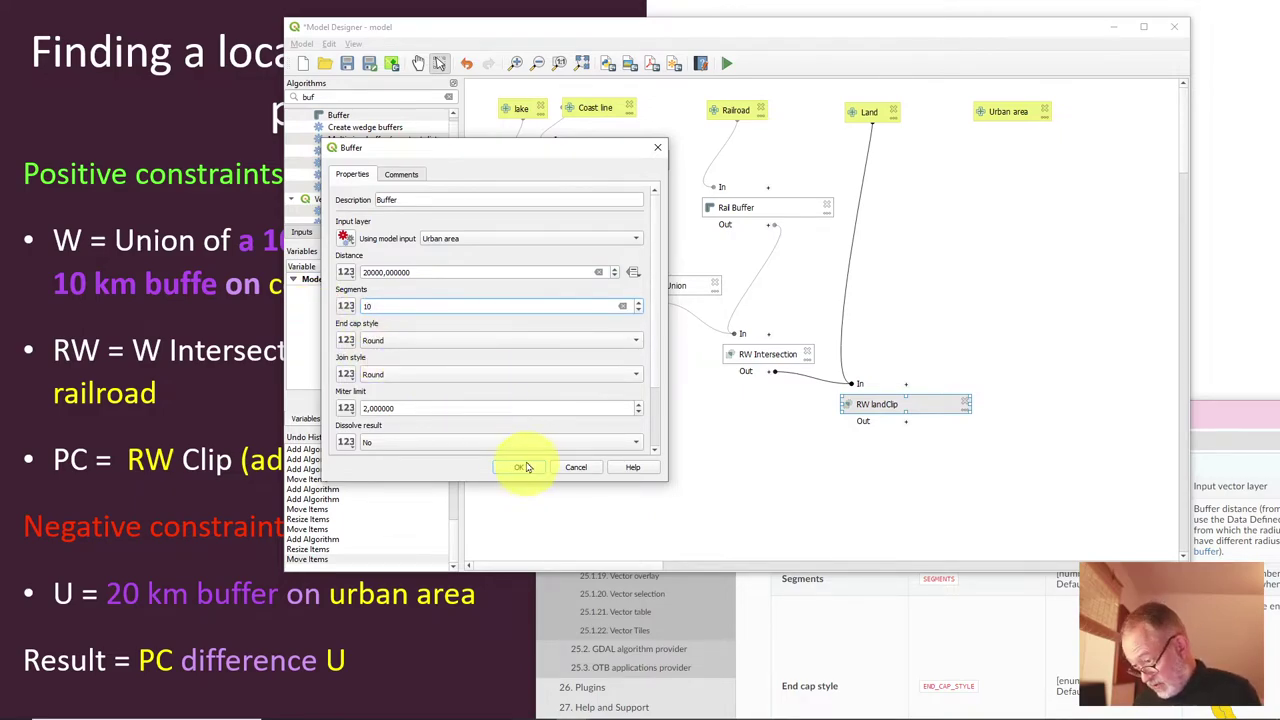
scroll(651, 429, down, 3)
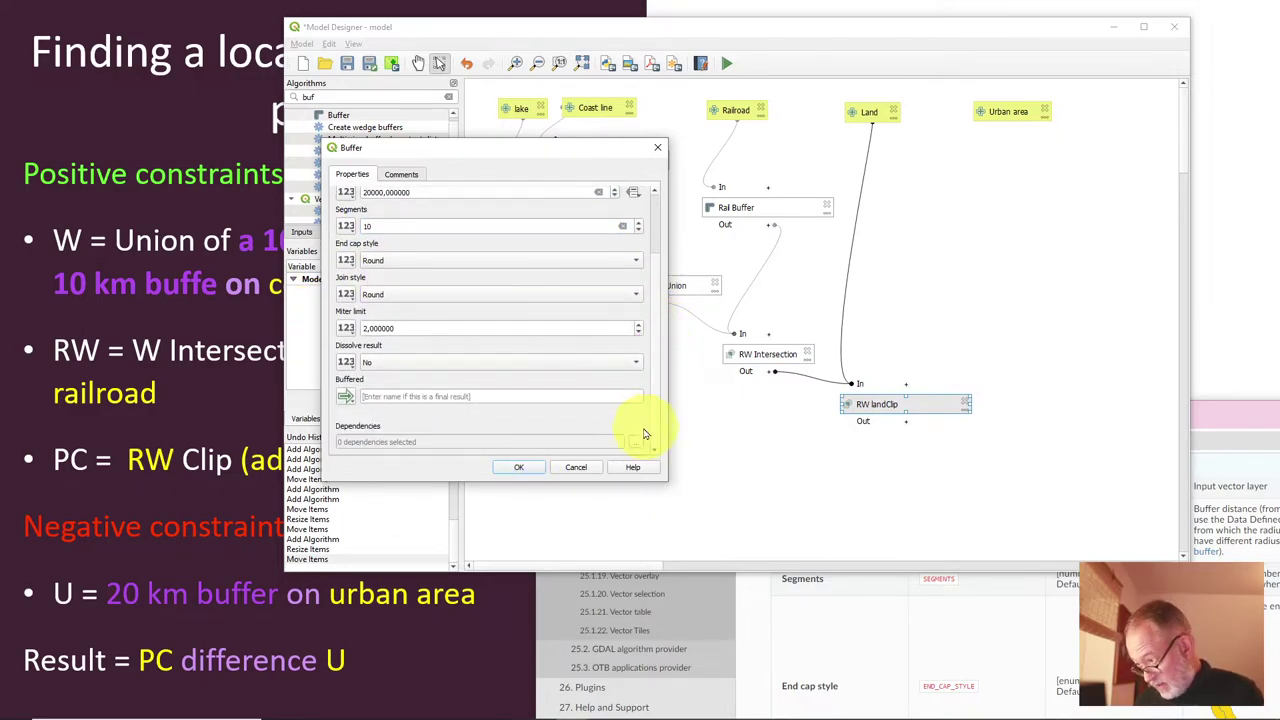
click(512, 362)
click(491, 347)
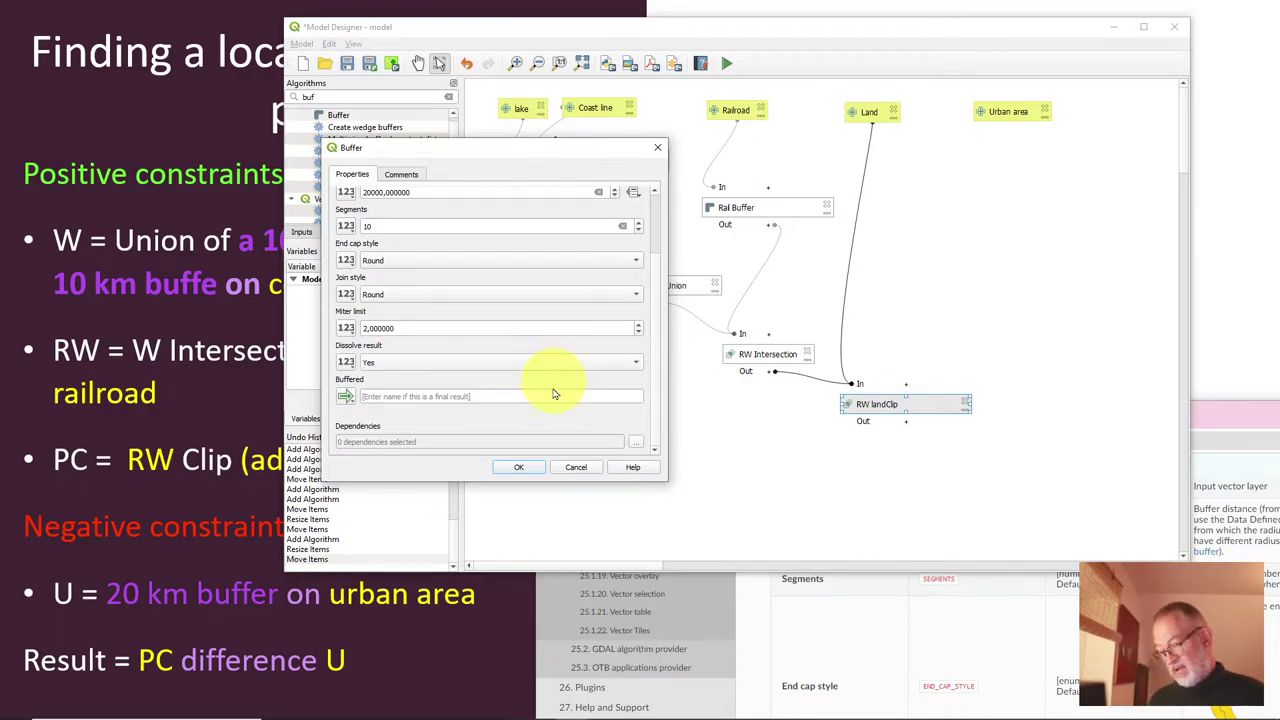
Step: Describe the new buffer algorithm as "urban Buffer" and accept it
click(651, 335)
drag(651, 335, 651, 223)
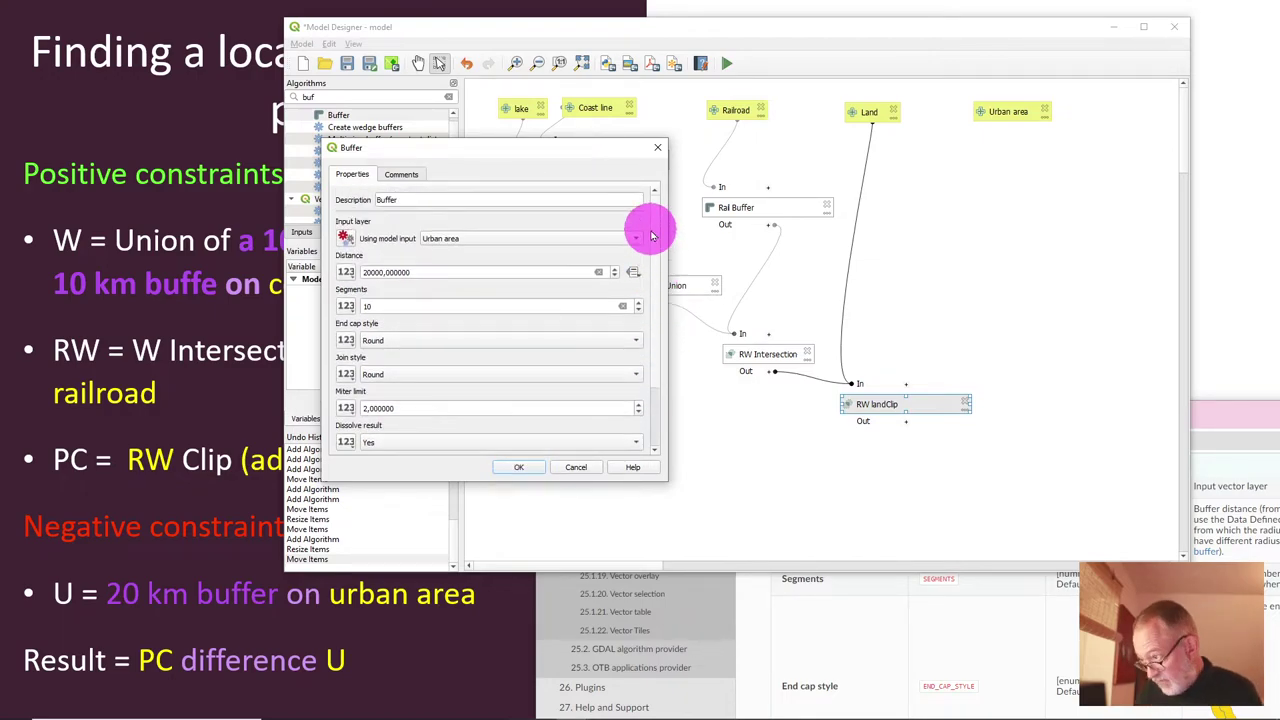
click(381, 199)
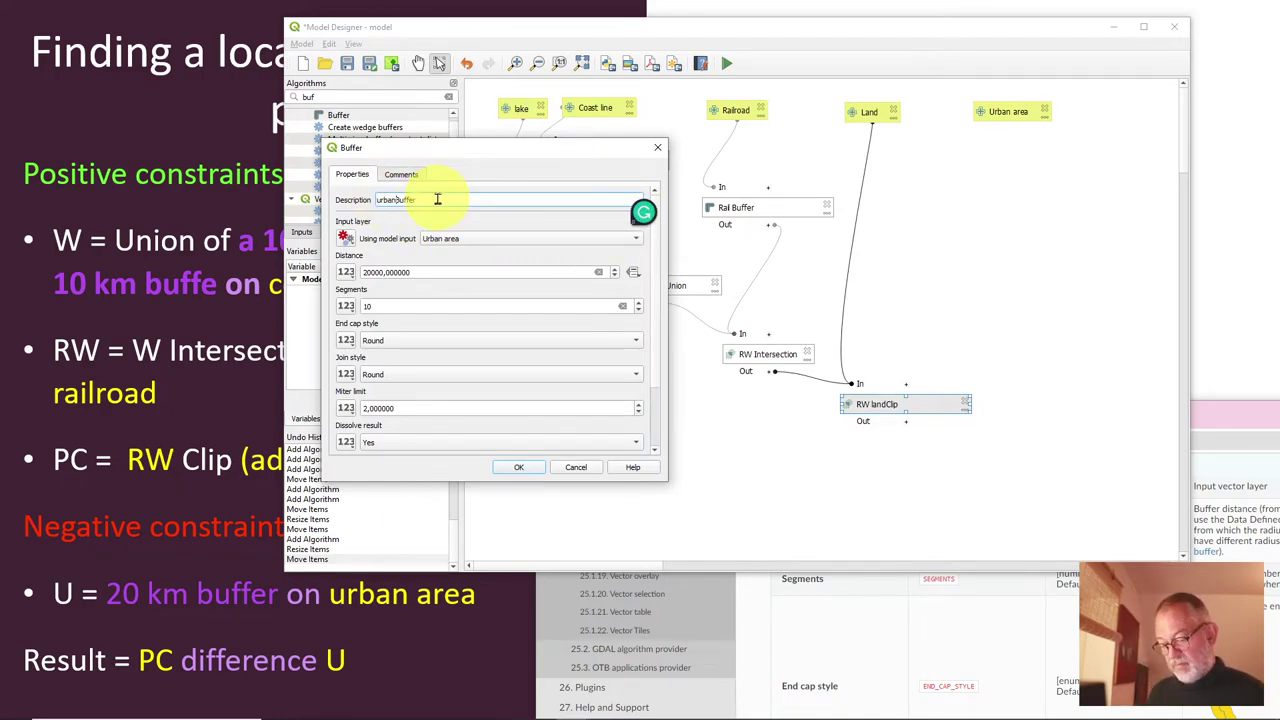
click(519, 470)
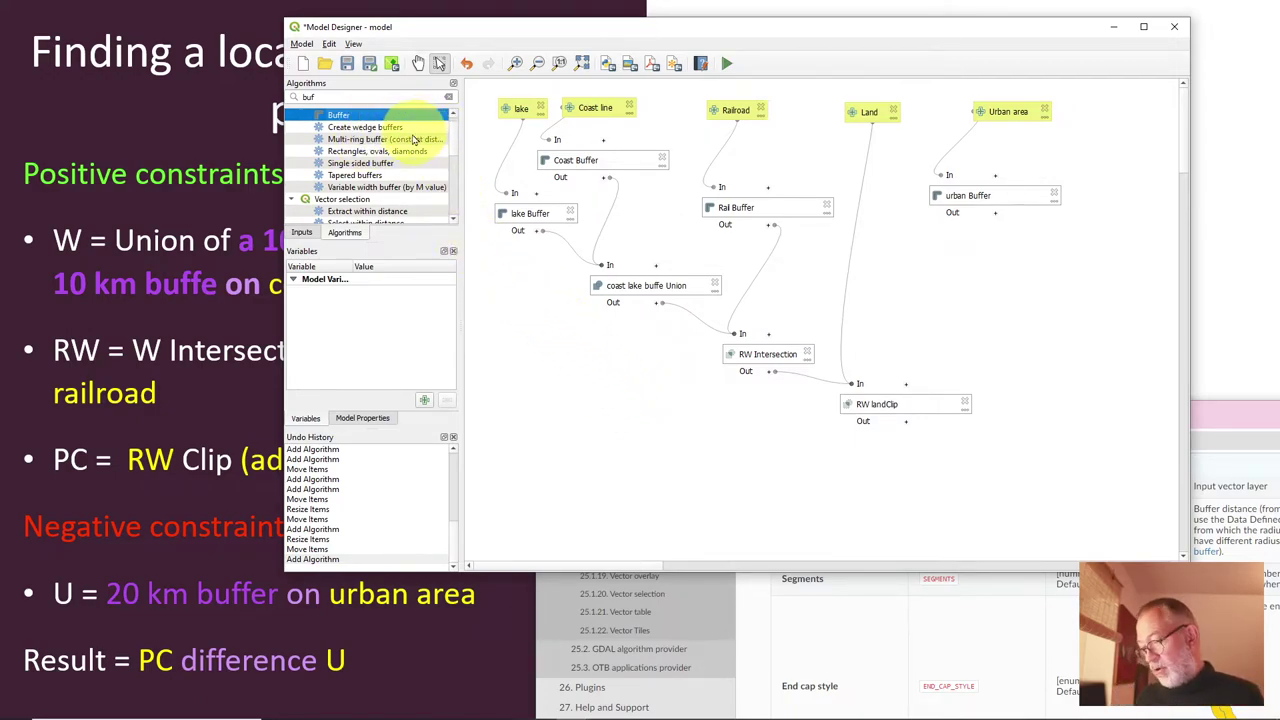
Step: Add a Difference algorithm below the RW landClip box with the description "RWL urban buffer Difference"
double_click(340, 97)
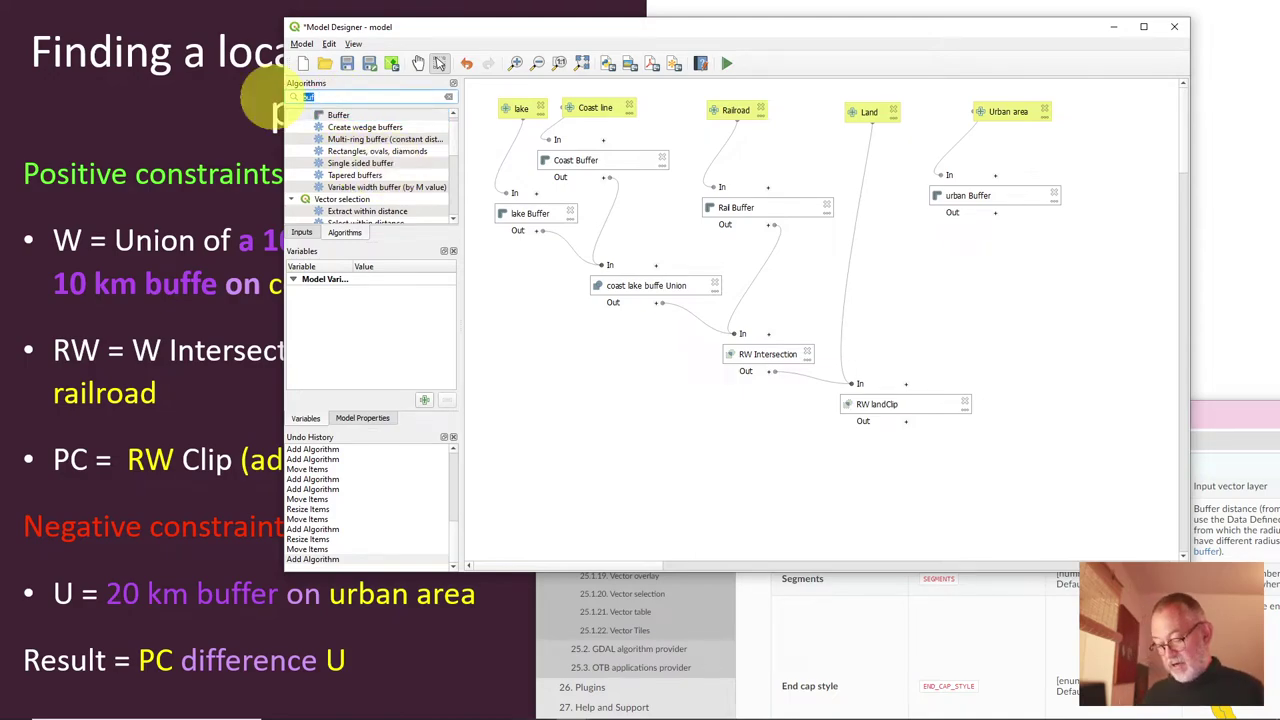
text(dif)
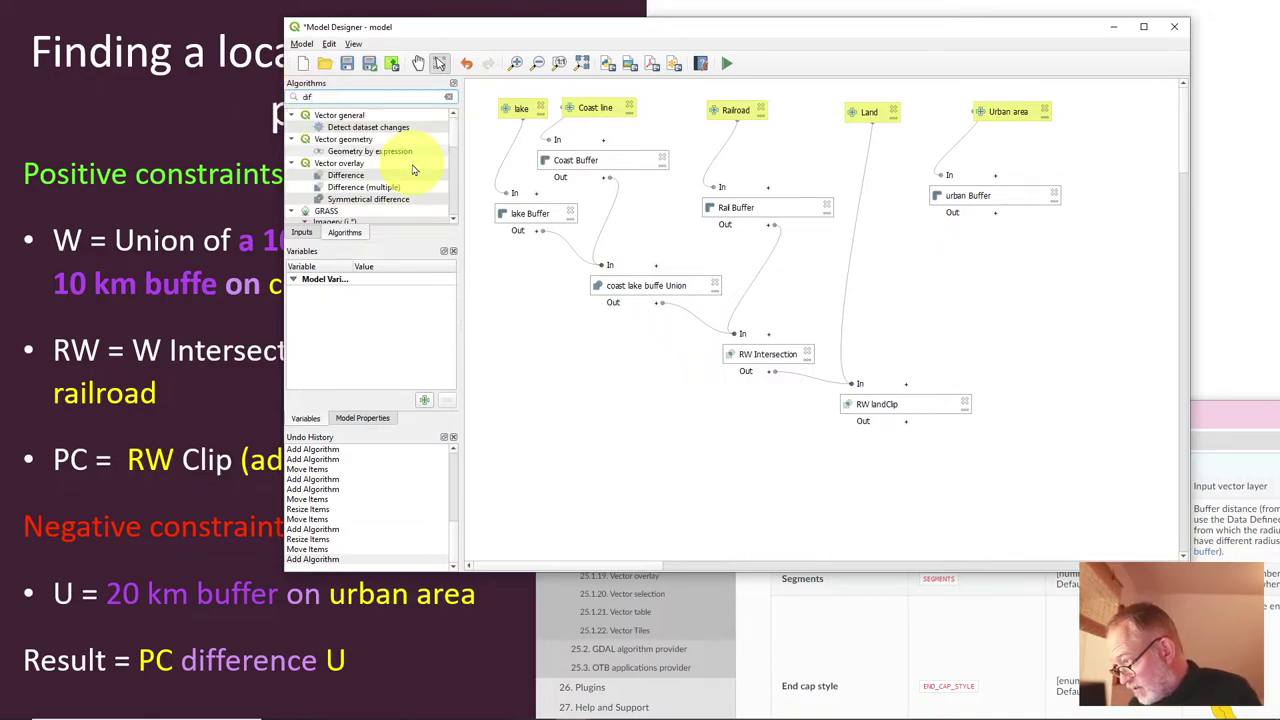
scroll(413, 170, down, 3)
scroll(401, 165, up, 3)
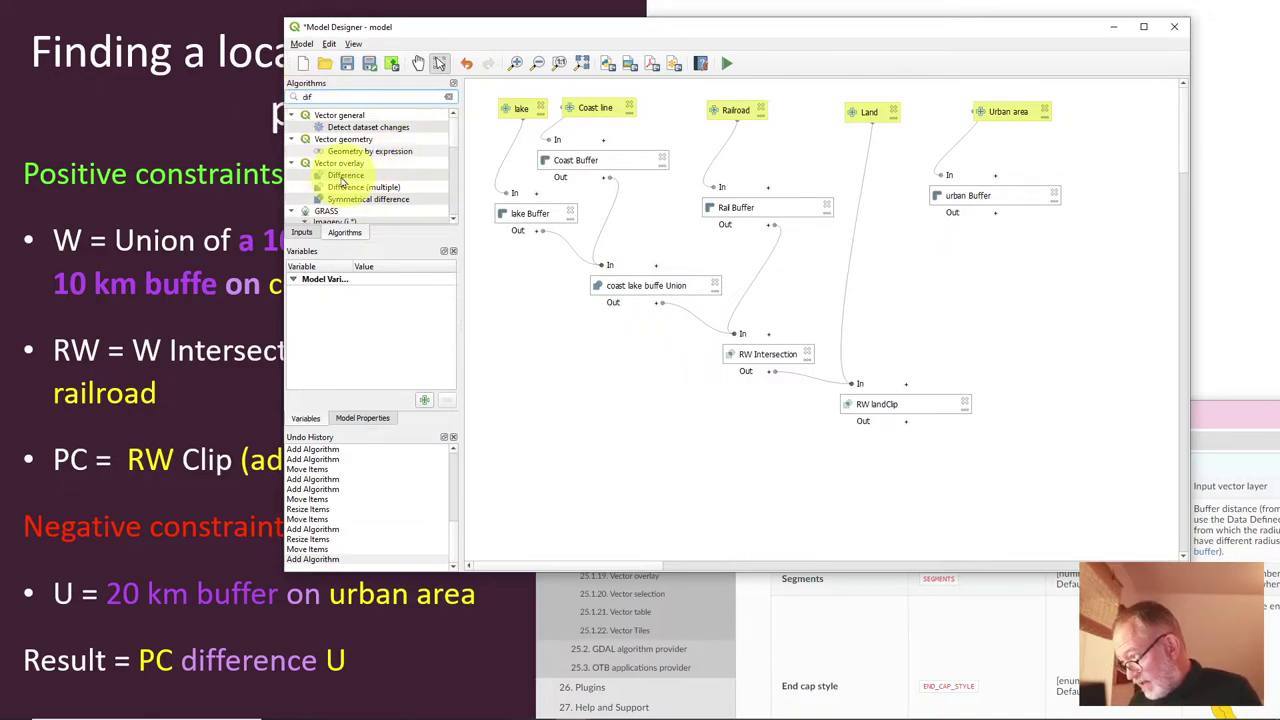
drag(340, 180, 995, 470)
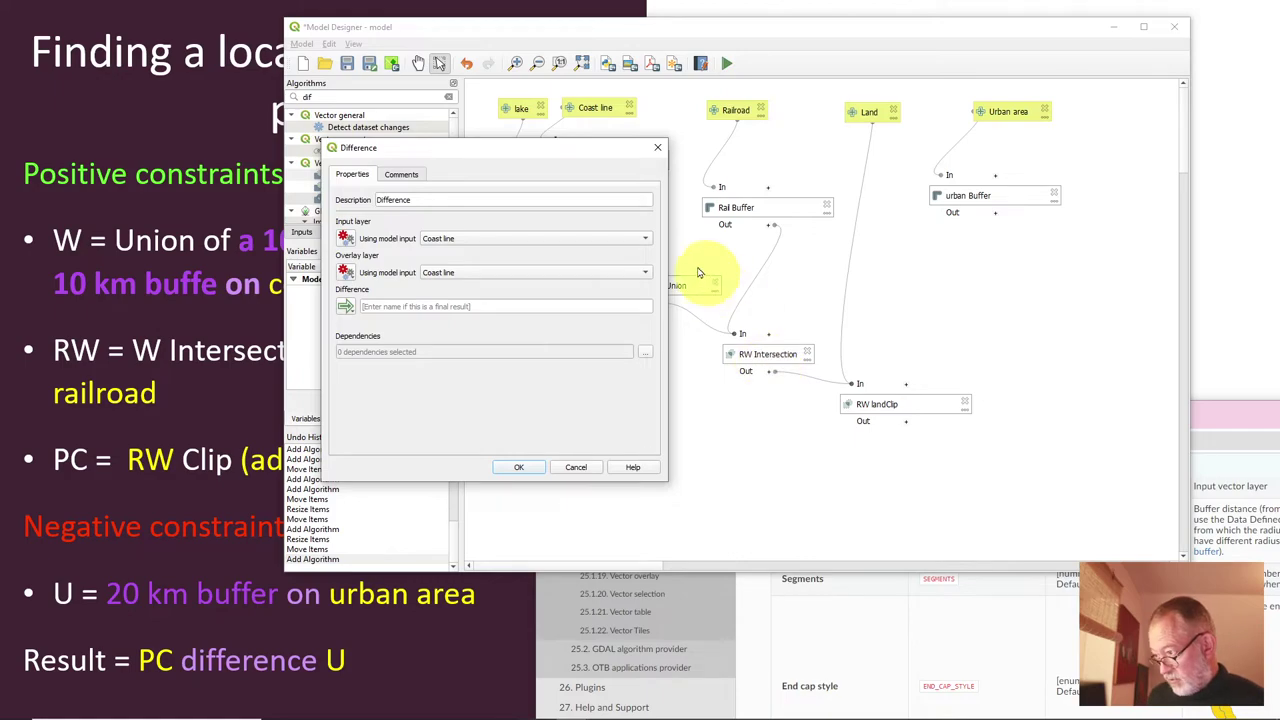
click(378, 200)
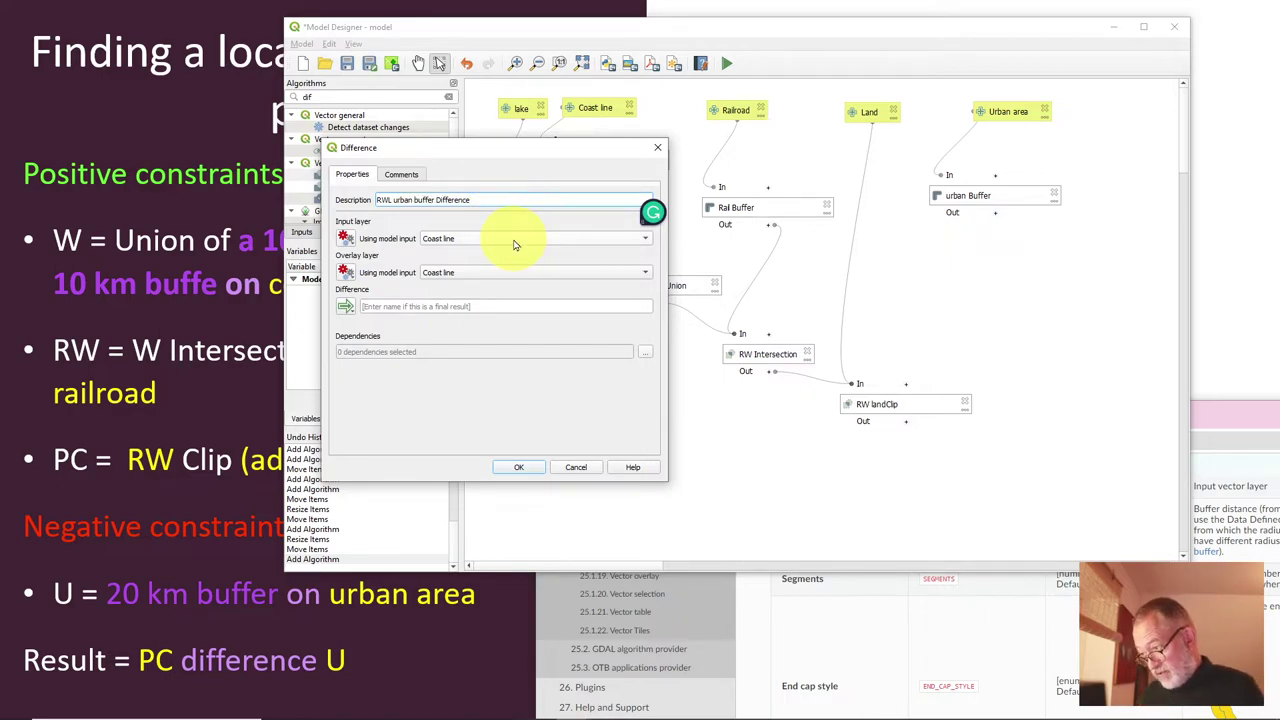
Step: Use the "Buffered" output of the urban Buffer algorithm as the difference's input layer
click(505, 240)
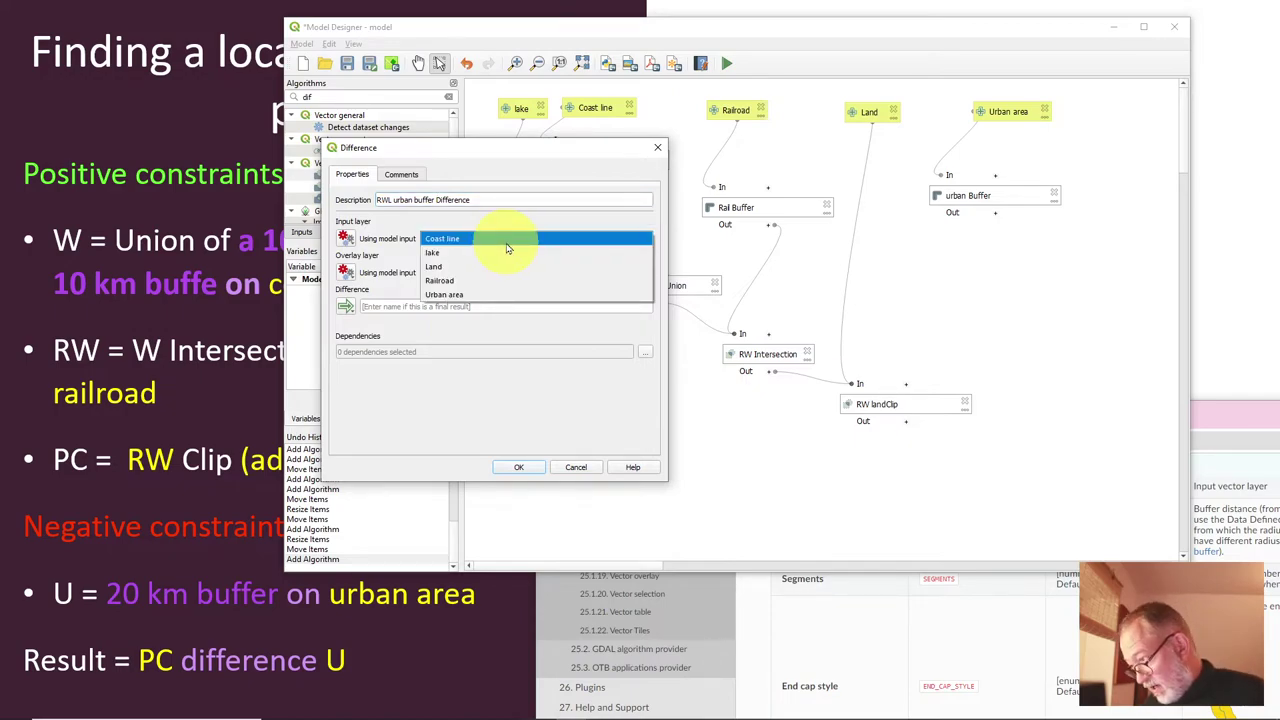
click(345, 240)
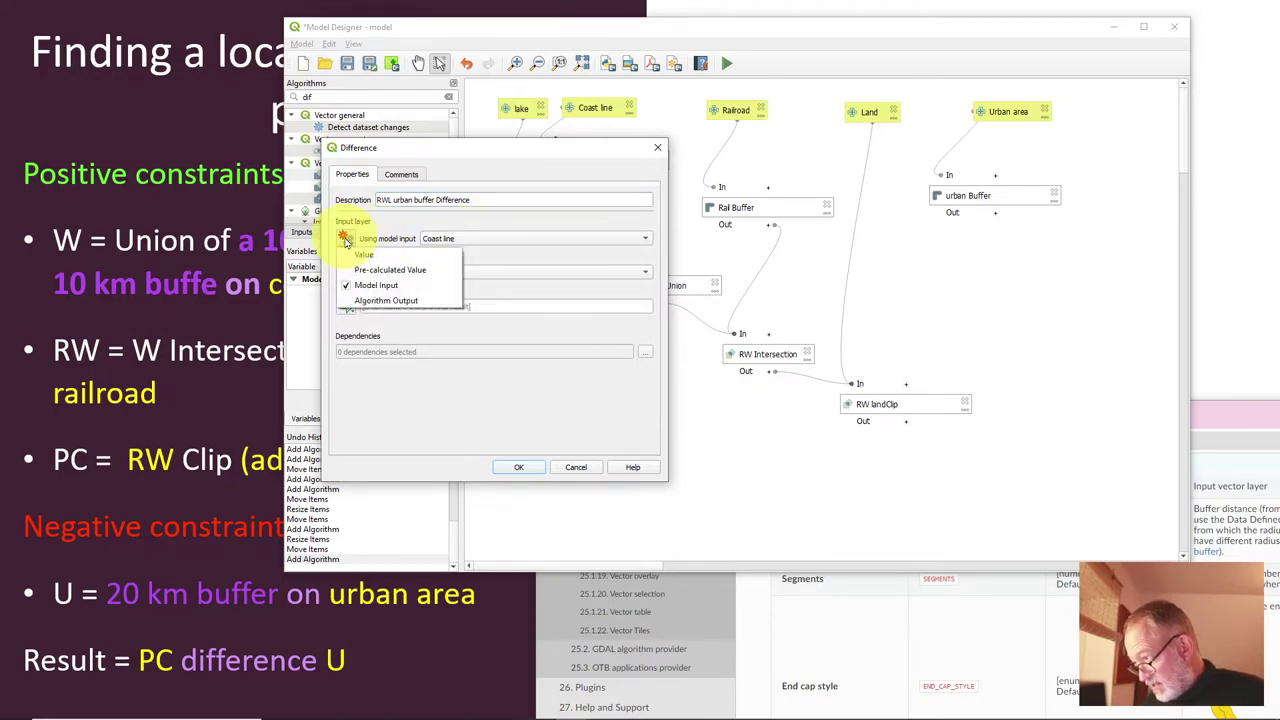
click(380, 300)
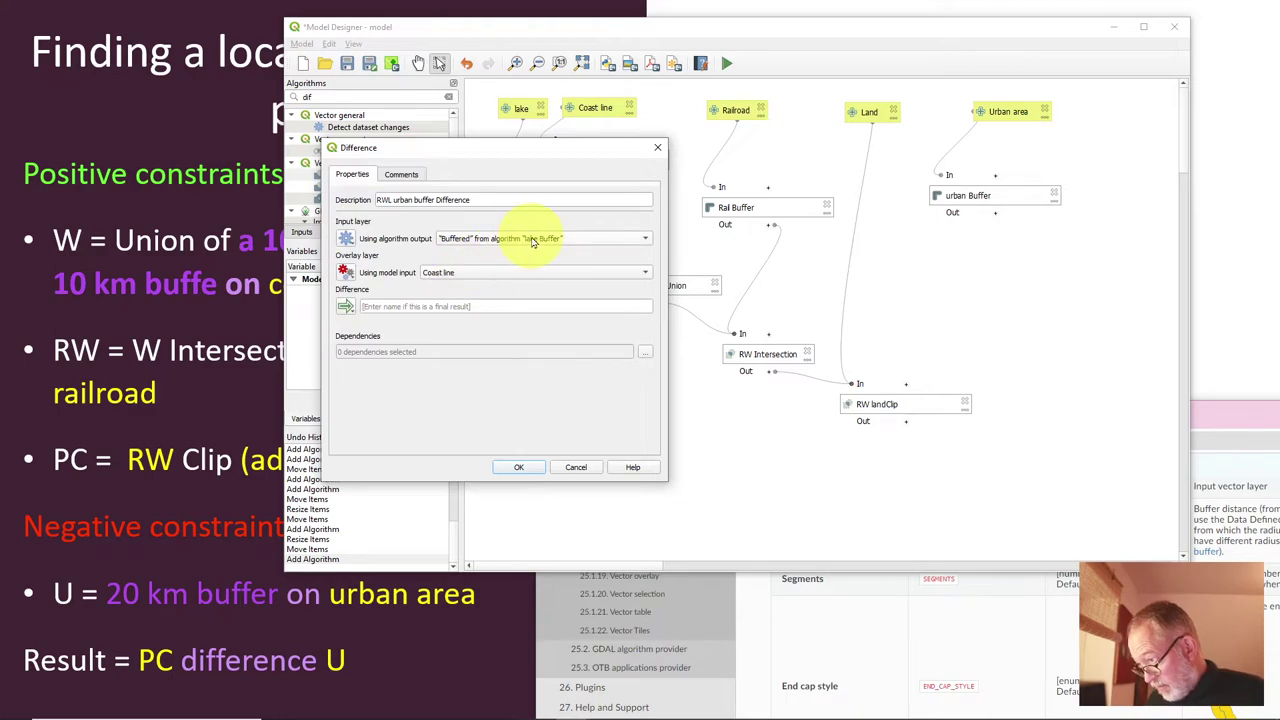
click(568, 240)
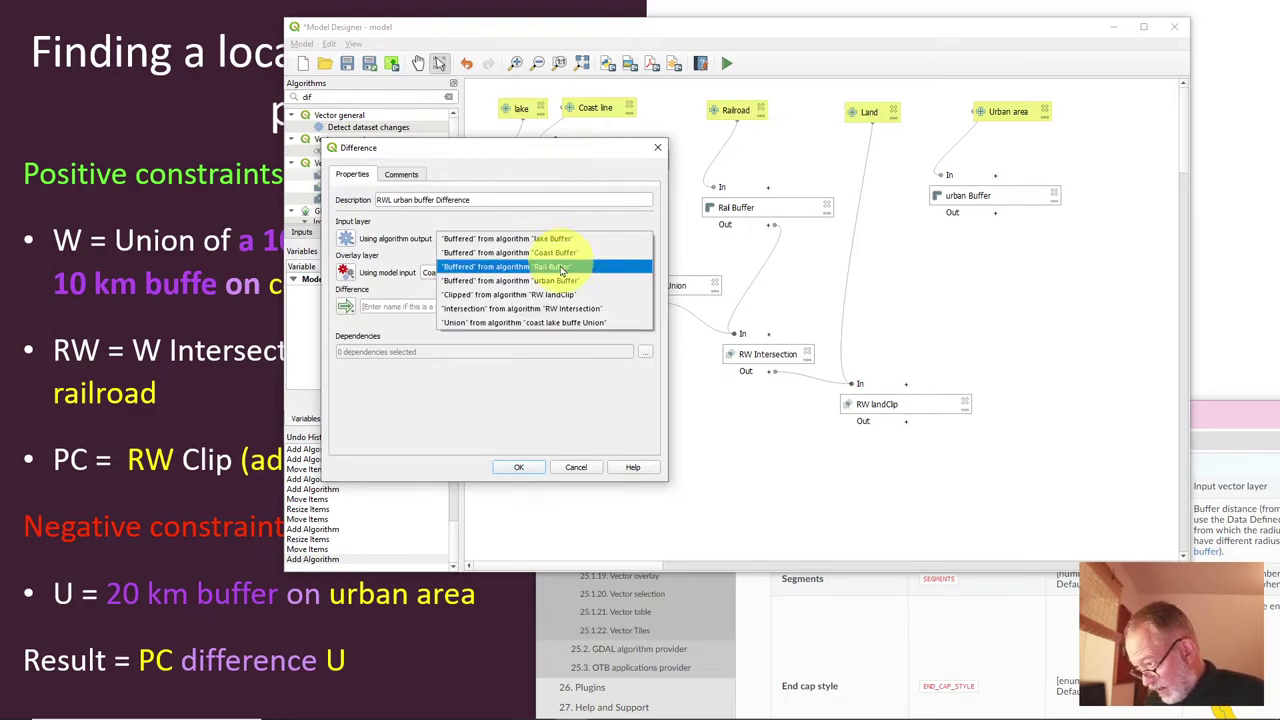
click(610, 282)
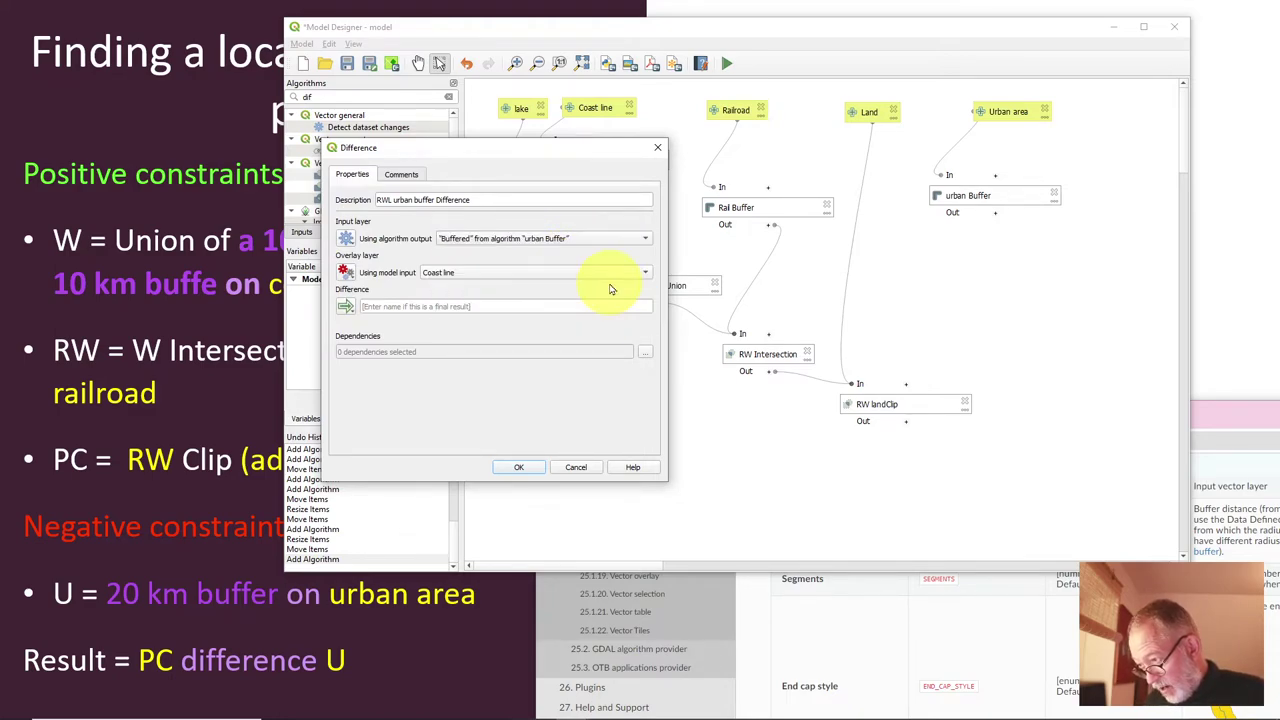
Step: Use the "Clipped" output of the RW landClip algorithm as the difference's overlay layer and accept the algorithm
click(344, 272)
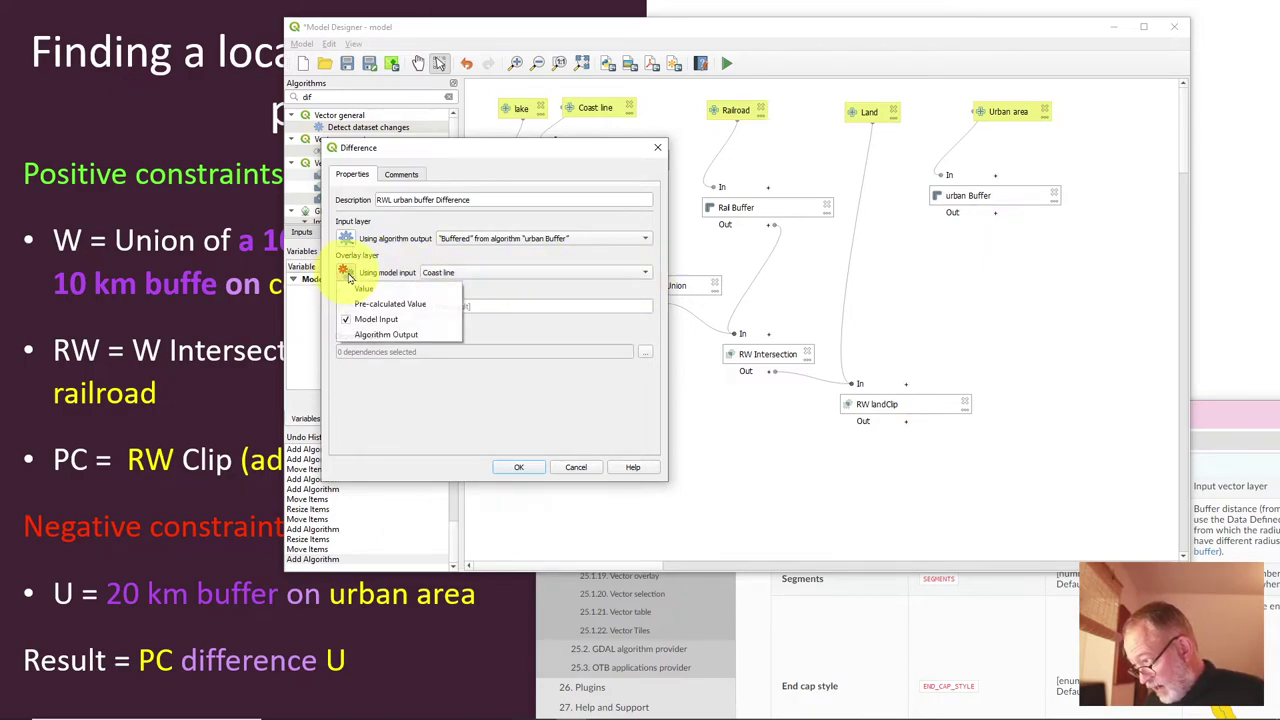
click(370, 334)
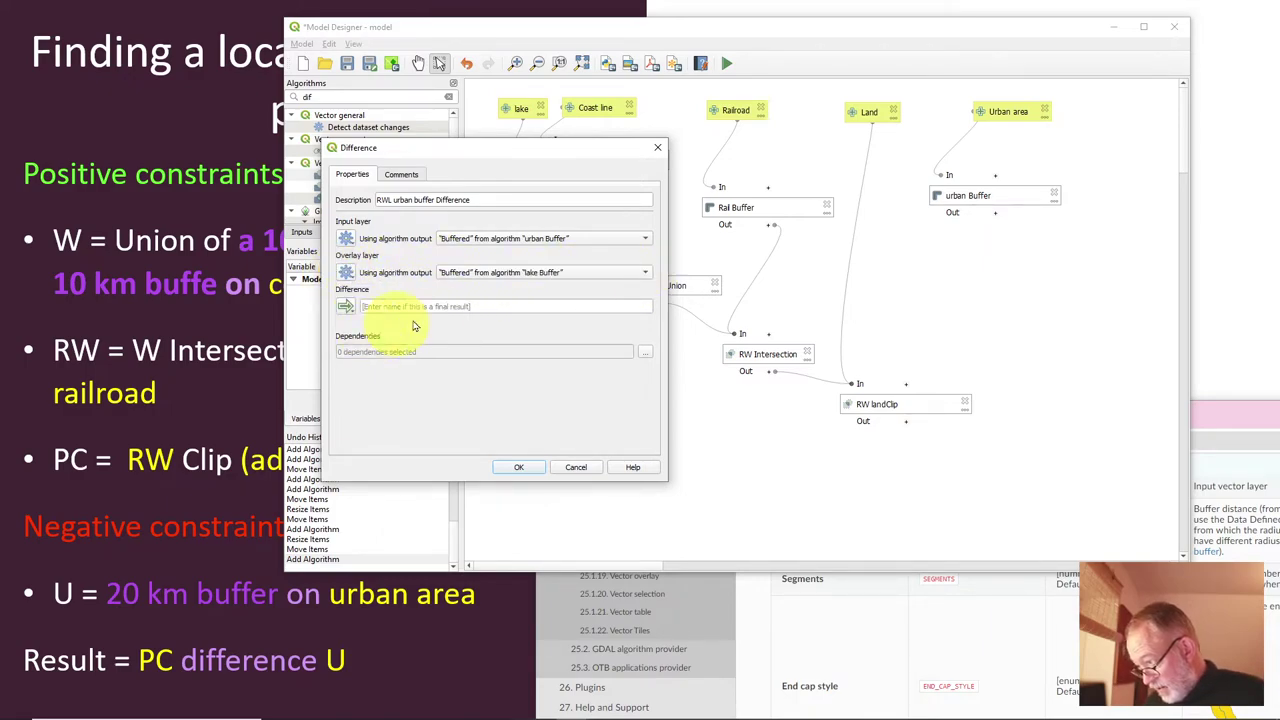
click(589, 276)
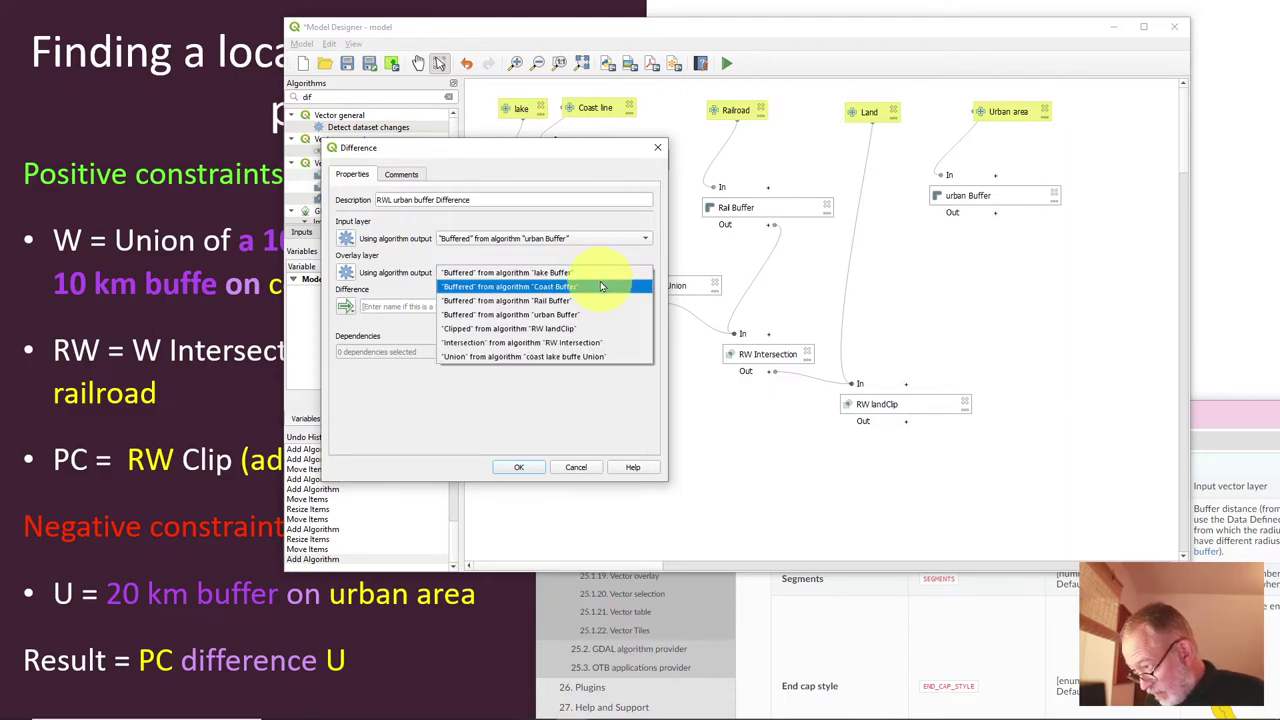
click(541, 335)
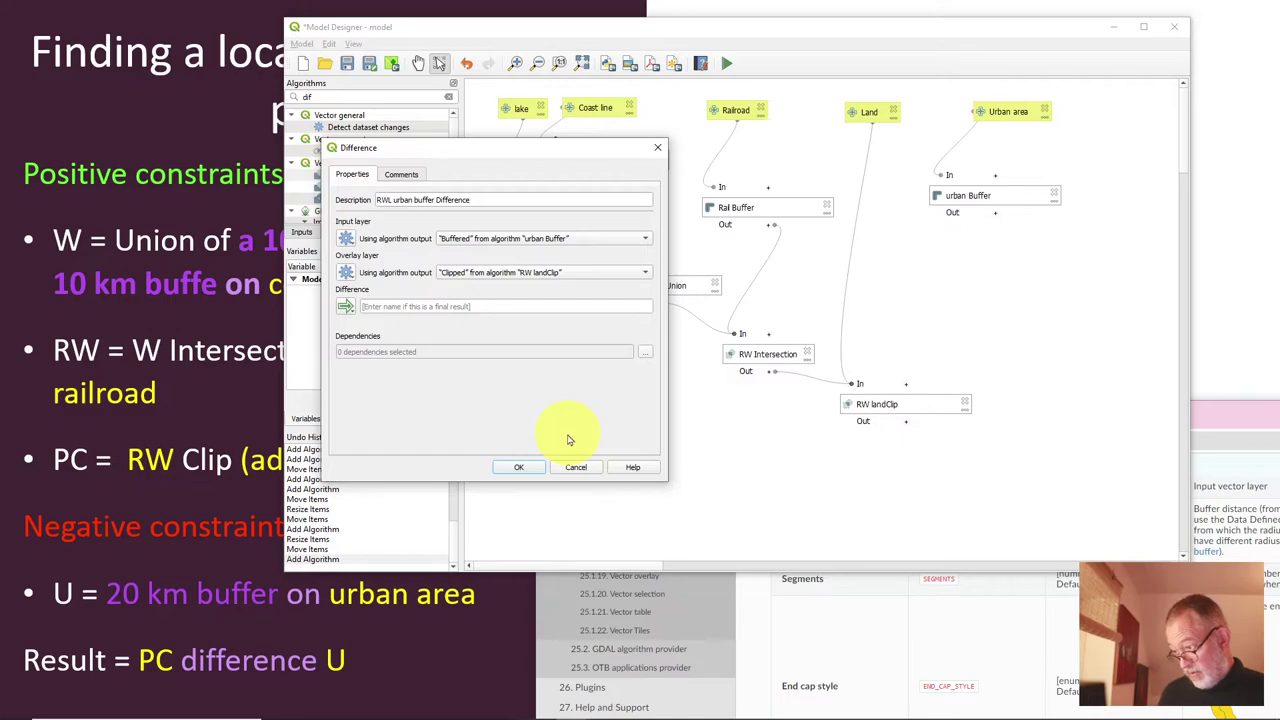
click(518, 468)
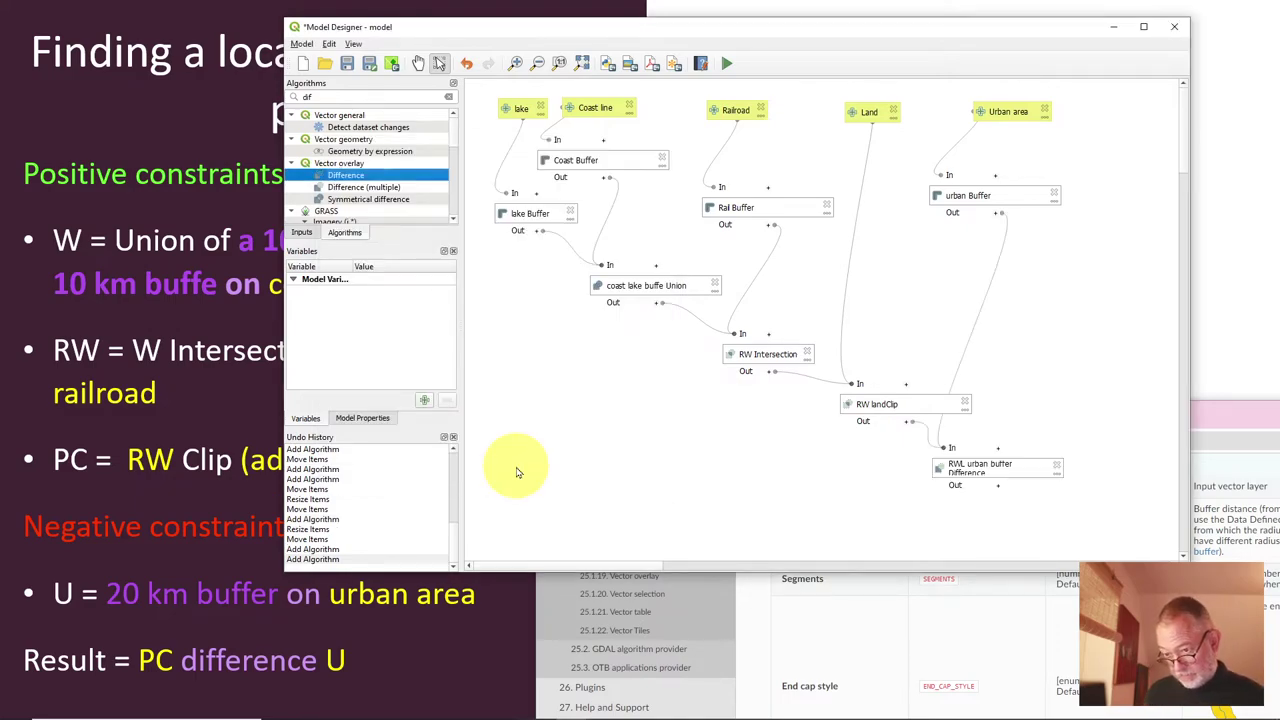
Step: Narrow the RW landClip box so it clears the line from the urban Buffer
click(850, 404)
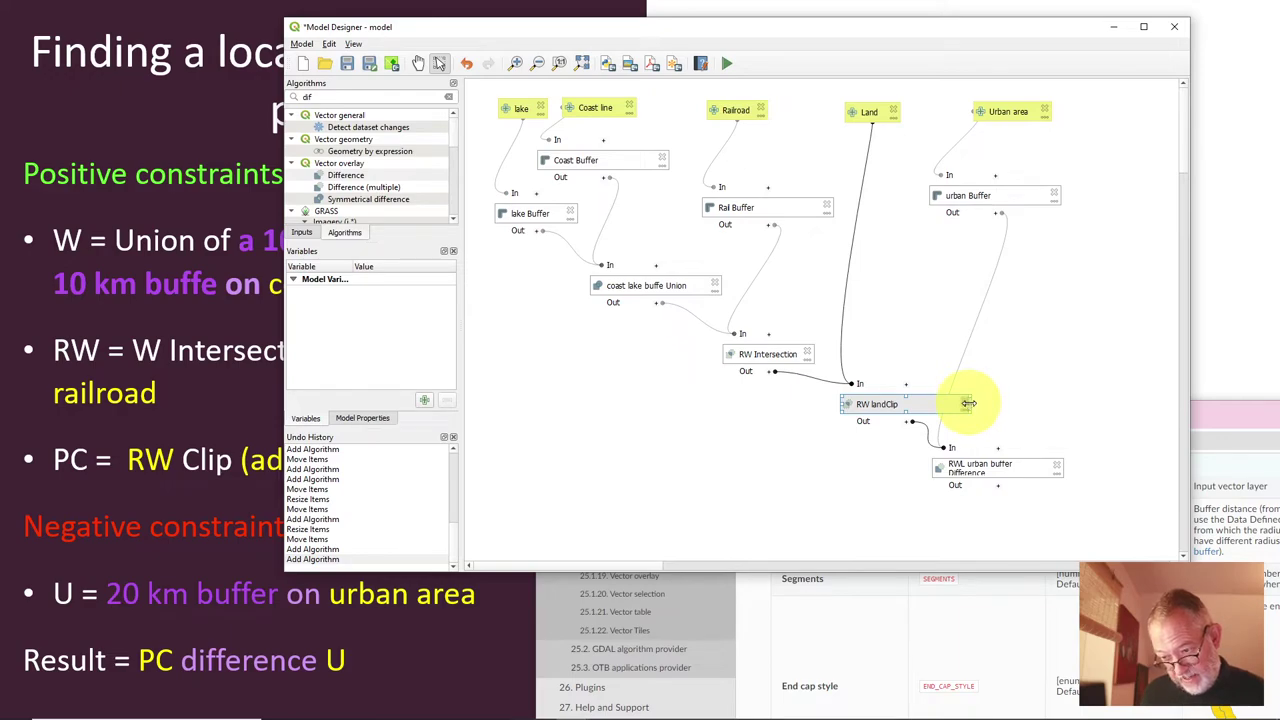
drag(969, 403, 924, 403)
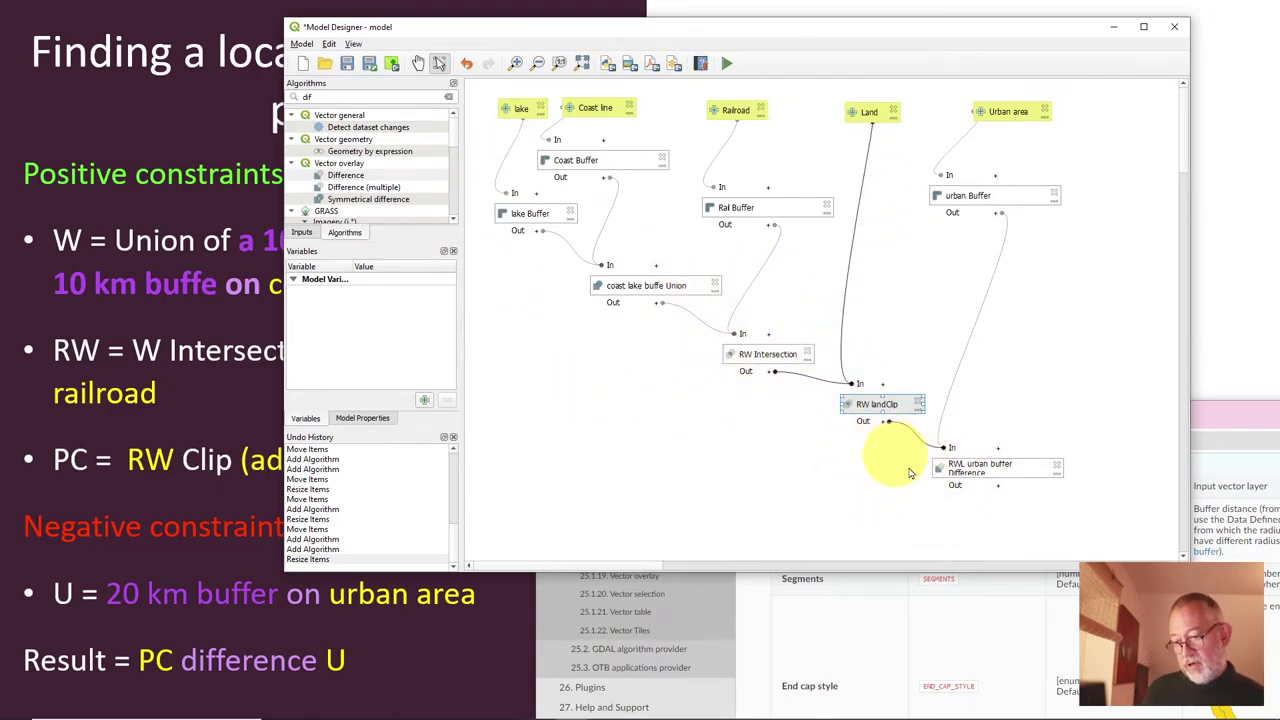
Step: Review the settings of the RWL urban buffer Difference and Coast Buffer algorithms
double_click(982, 470)
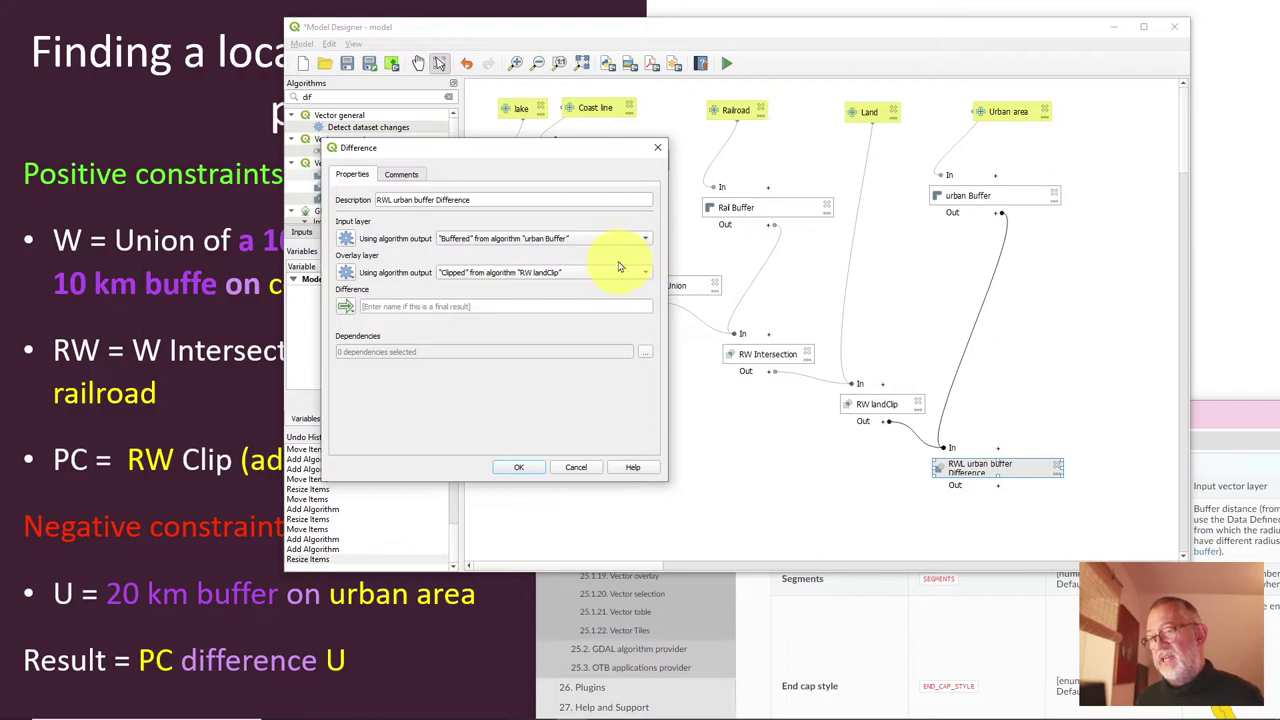
click(660, 149)
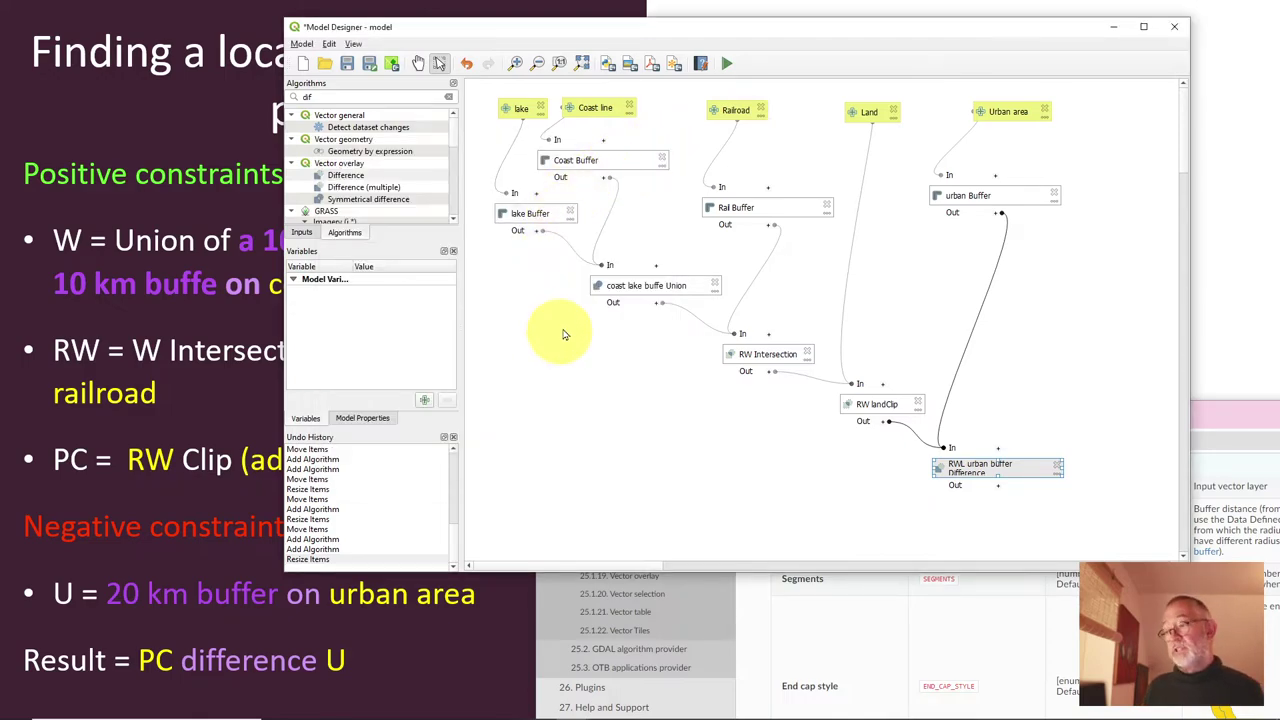
double_click(600, 162)
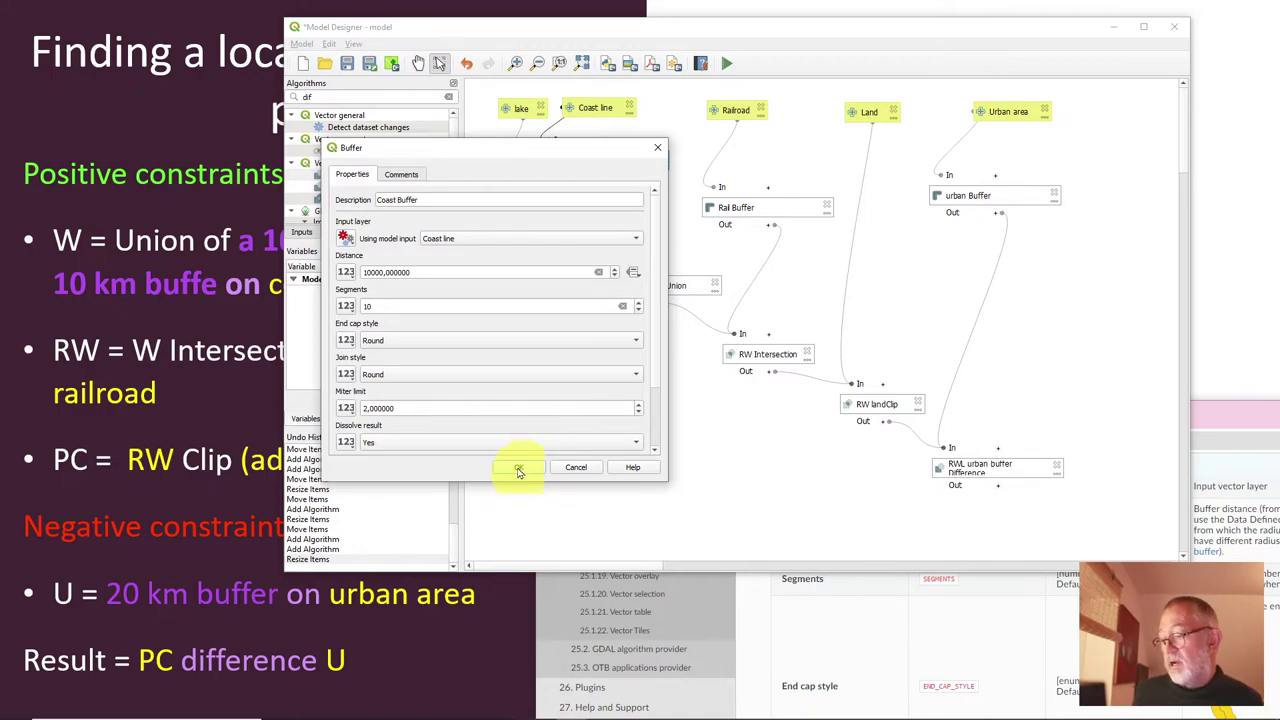
click(518, 469)
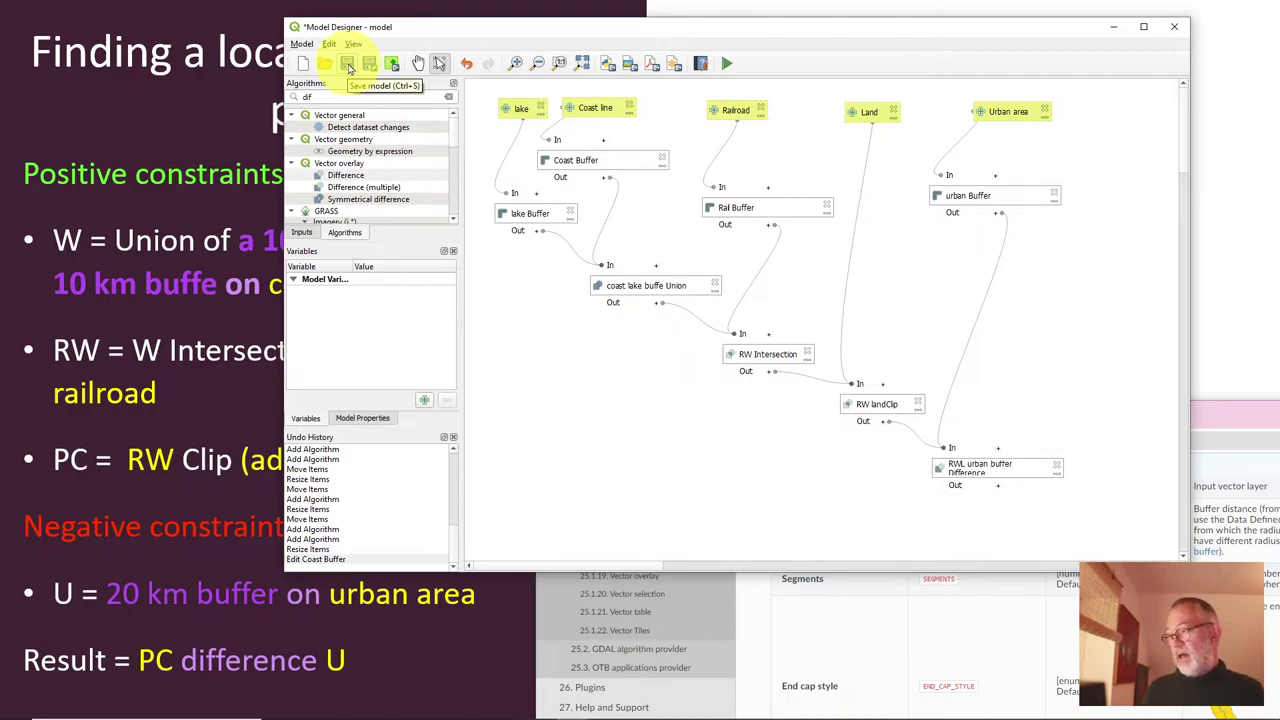
Step: Start saving the model and go to the Clip_project folder under Demo\GIS projects on the D: drive
click(349, 65)
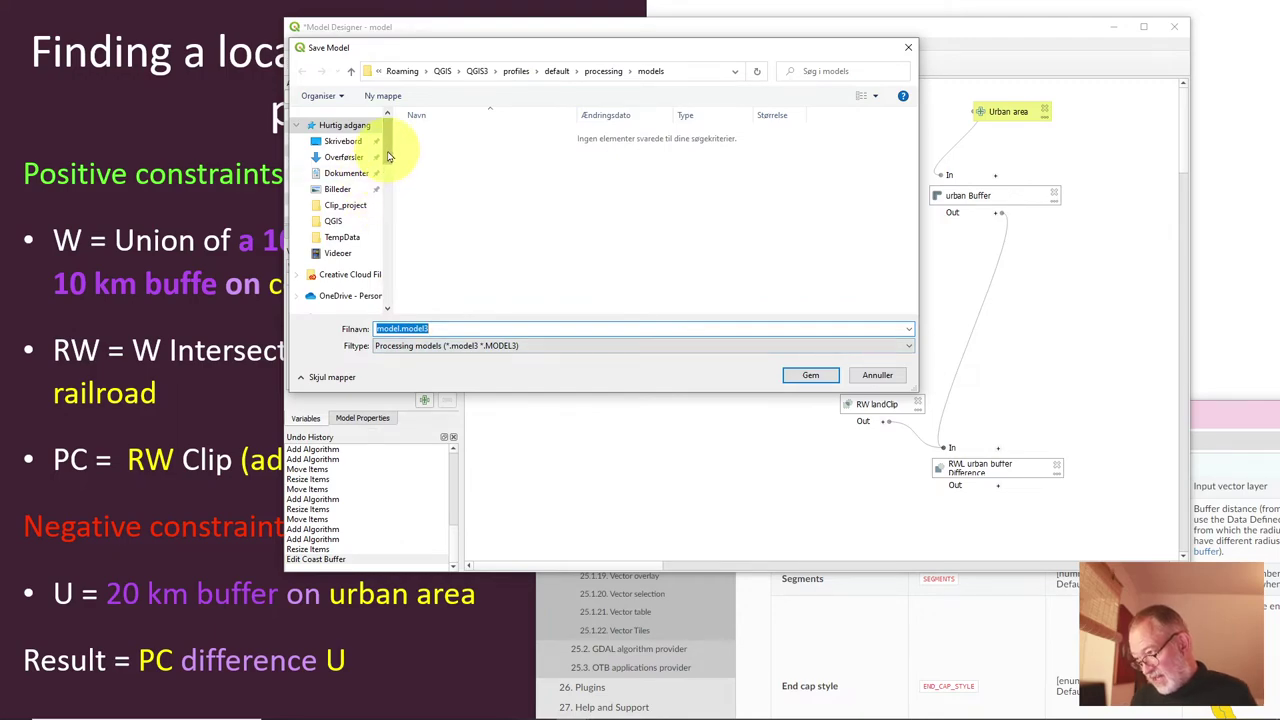
drag(389, 156, 391, 277)
click(303, 260)
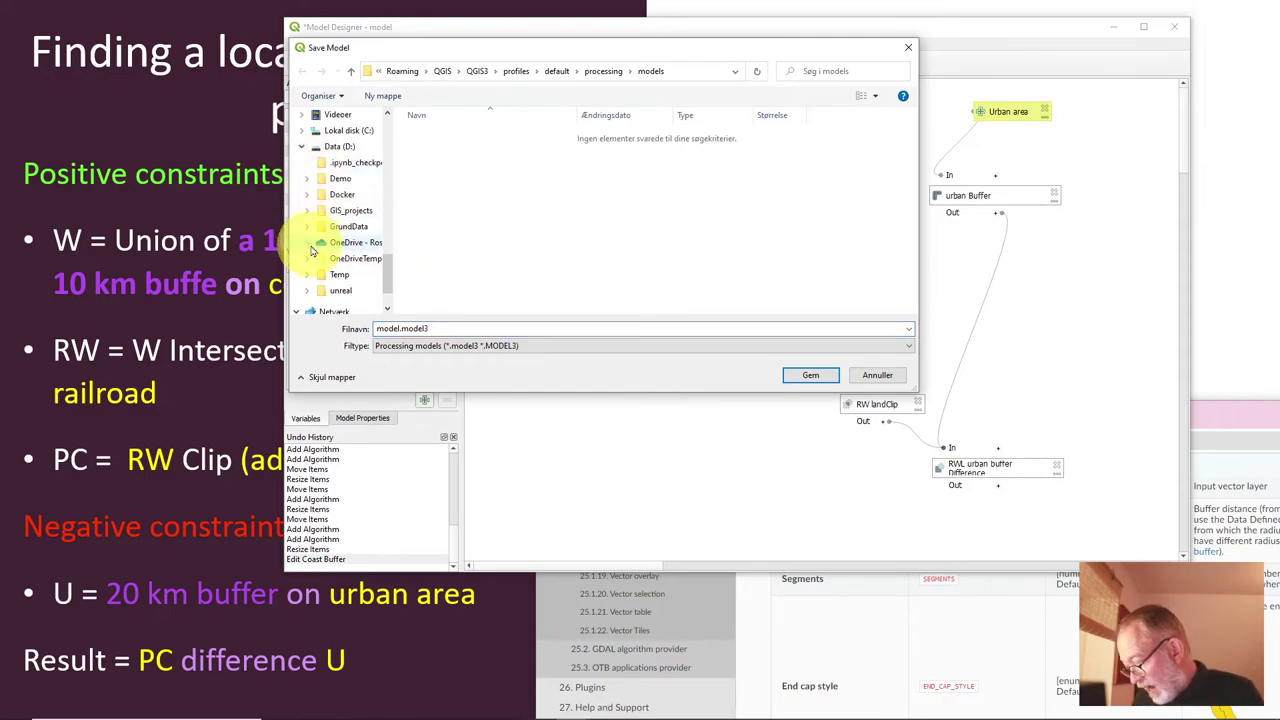
click(309, 211)
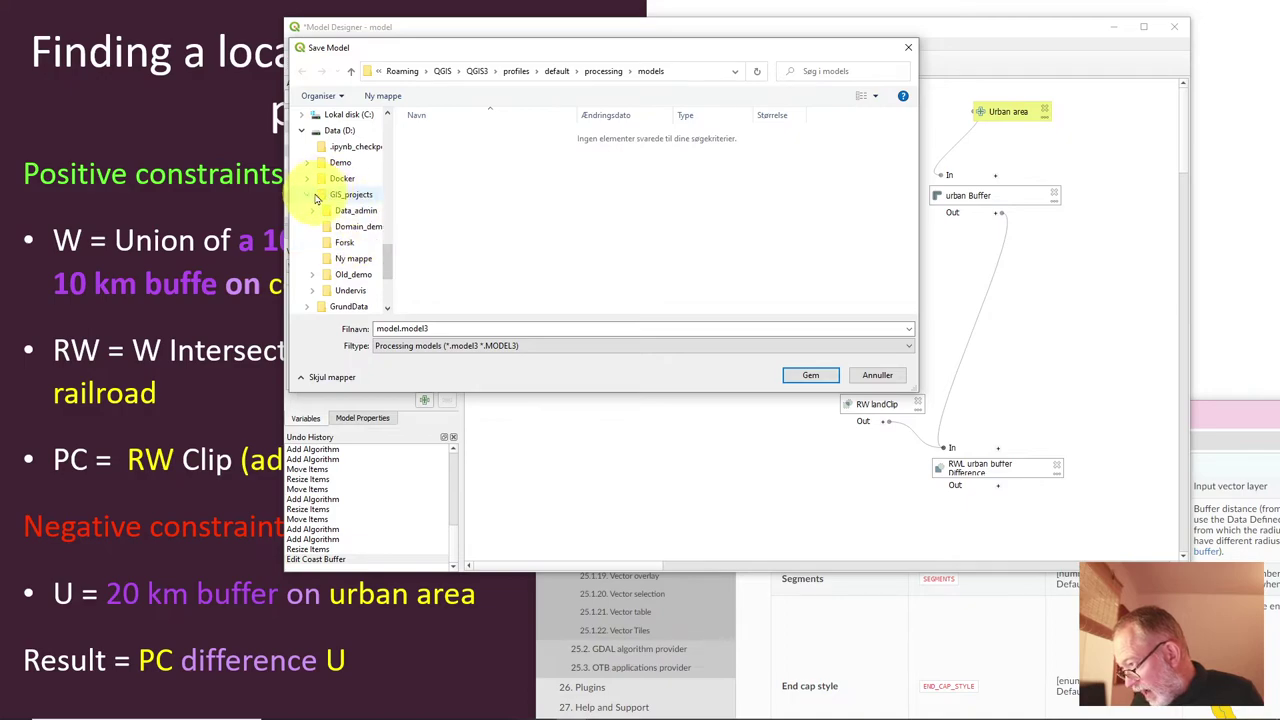
click(313, 195)
click(307, 162)
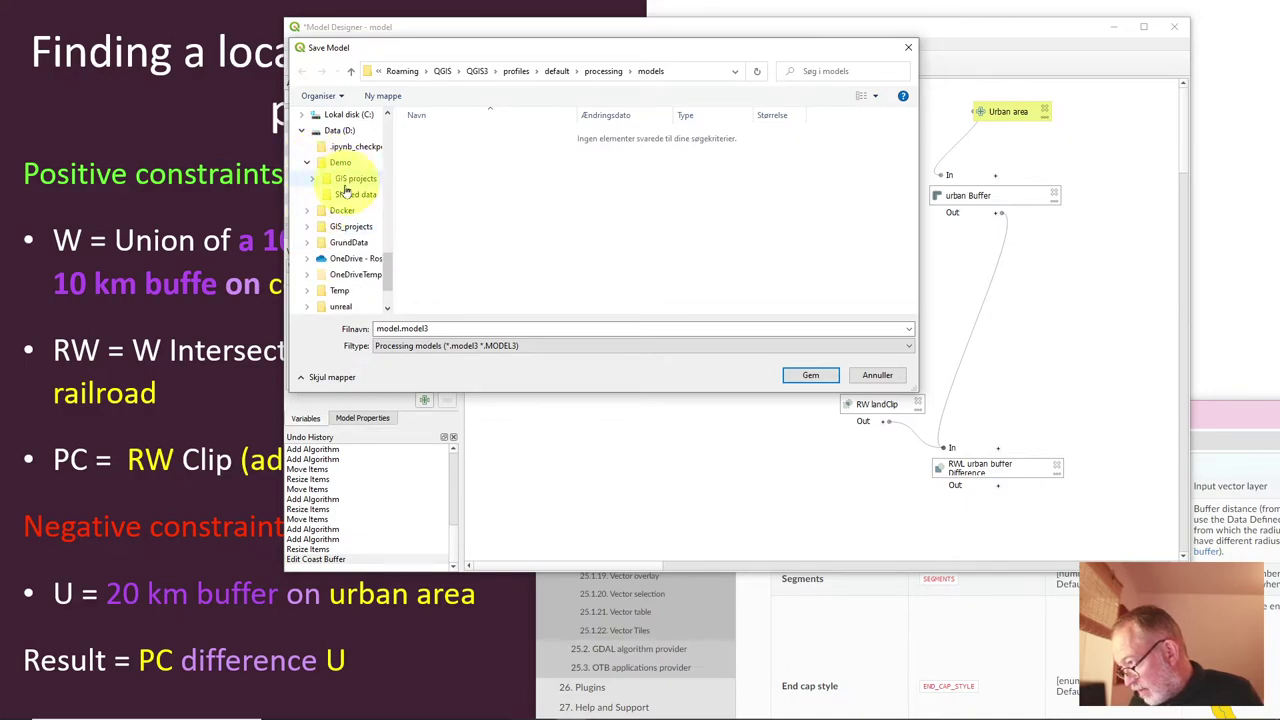
click(312, 178)
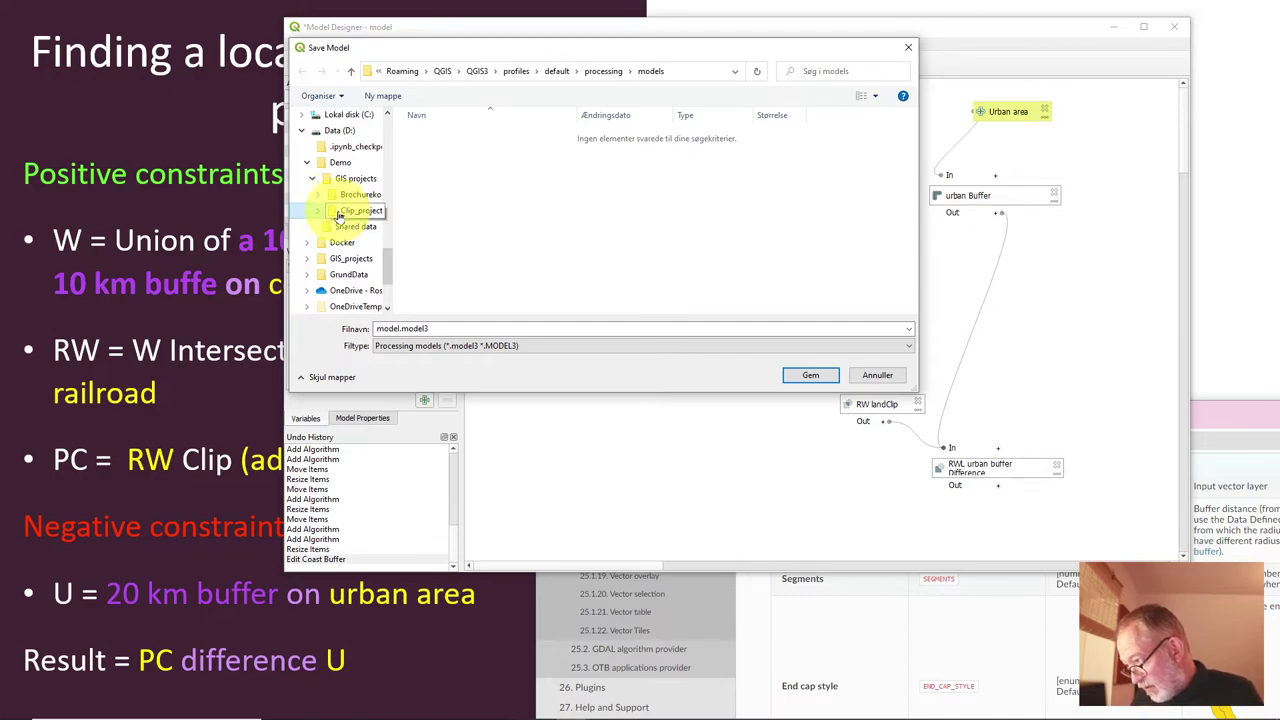
click(338, 213)
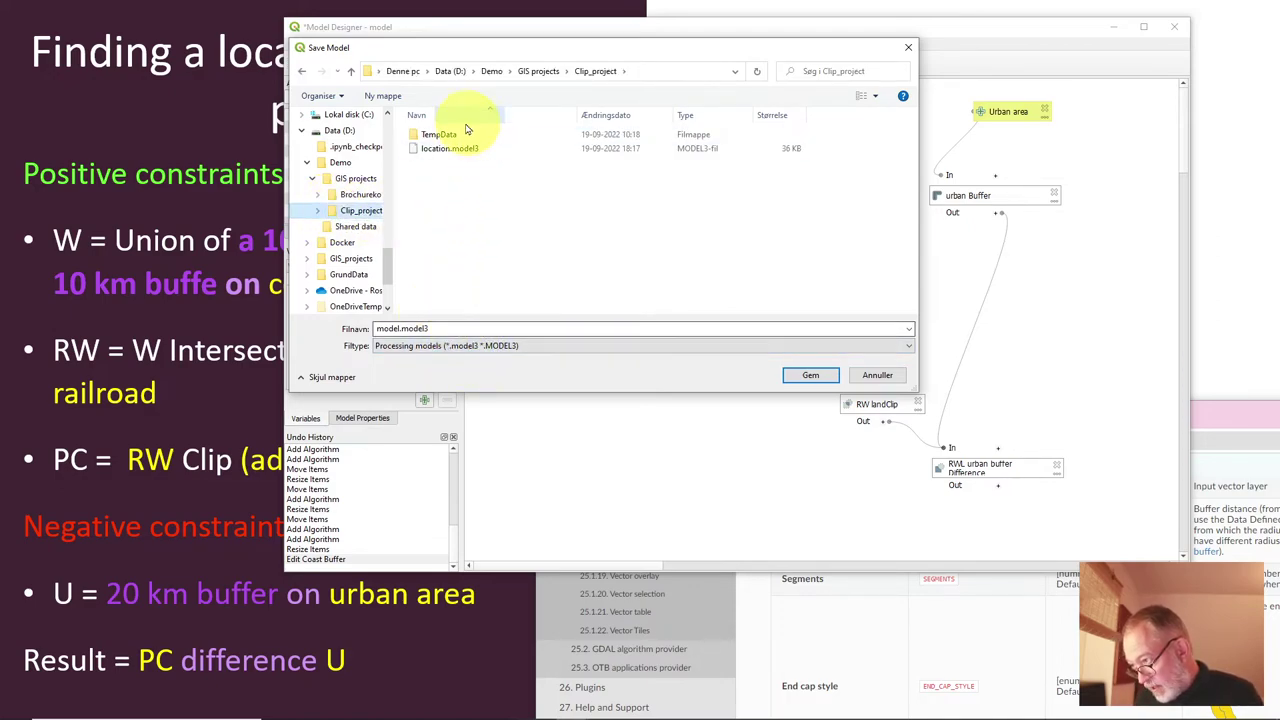
Step: Save the model file as location2.model3 and also save the model in the project
click(447, 152)
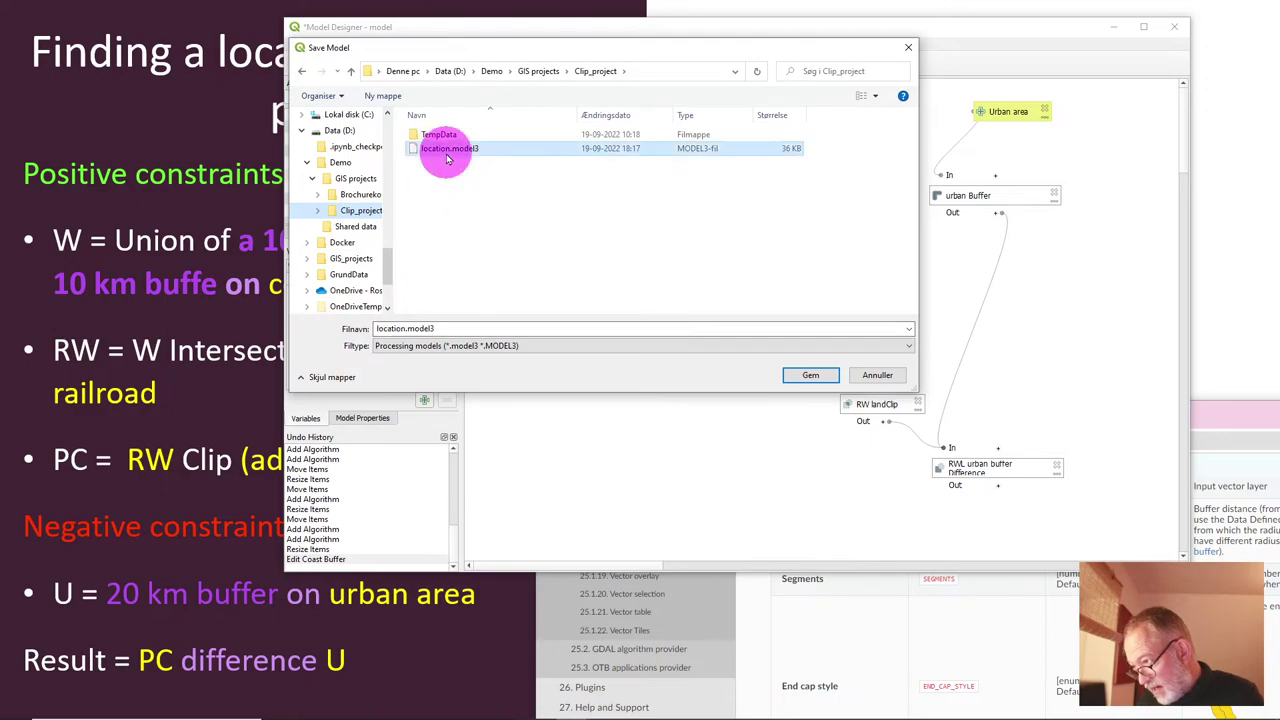
double_click(406, 329)
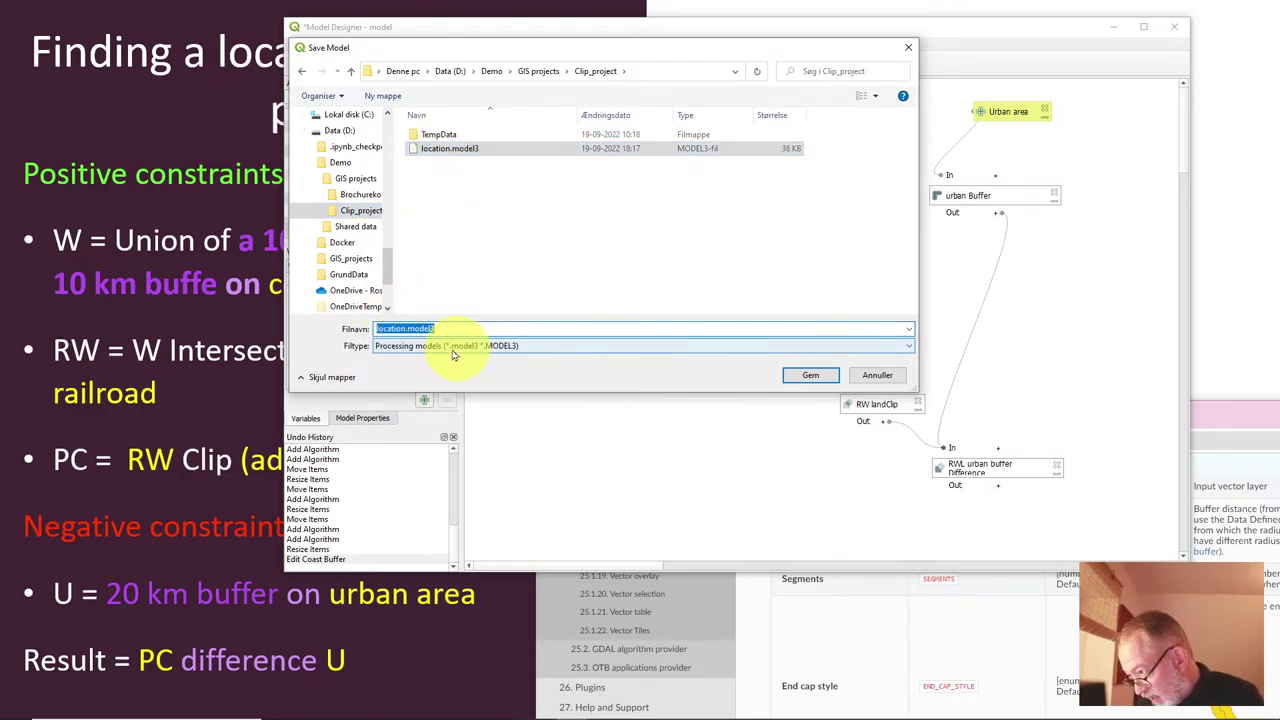
click(406, 329)
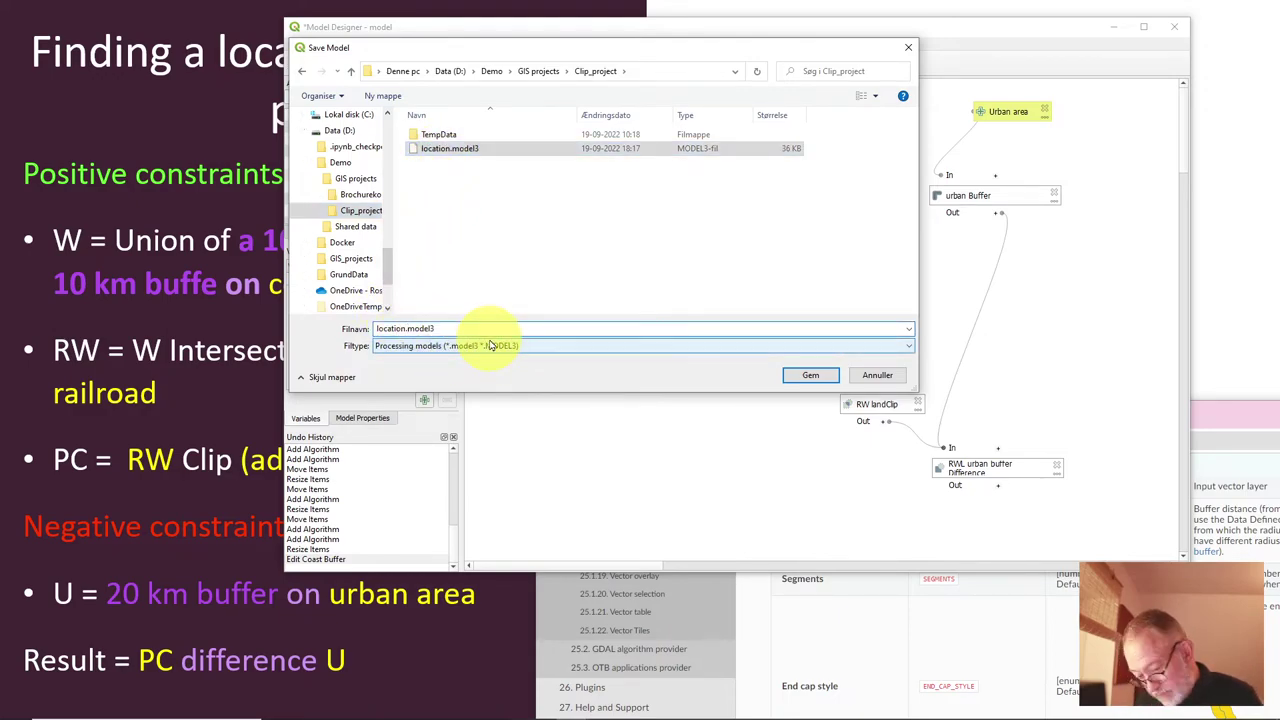
text(2)
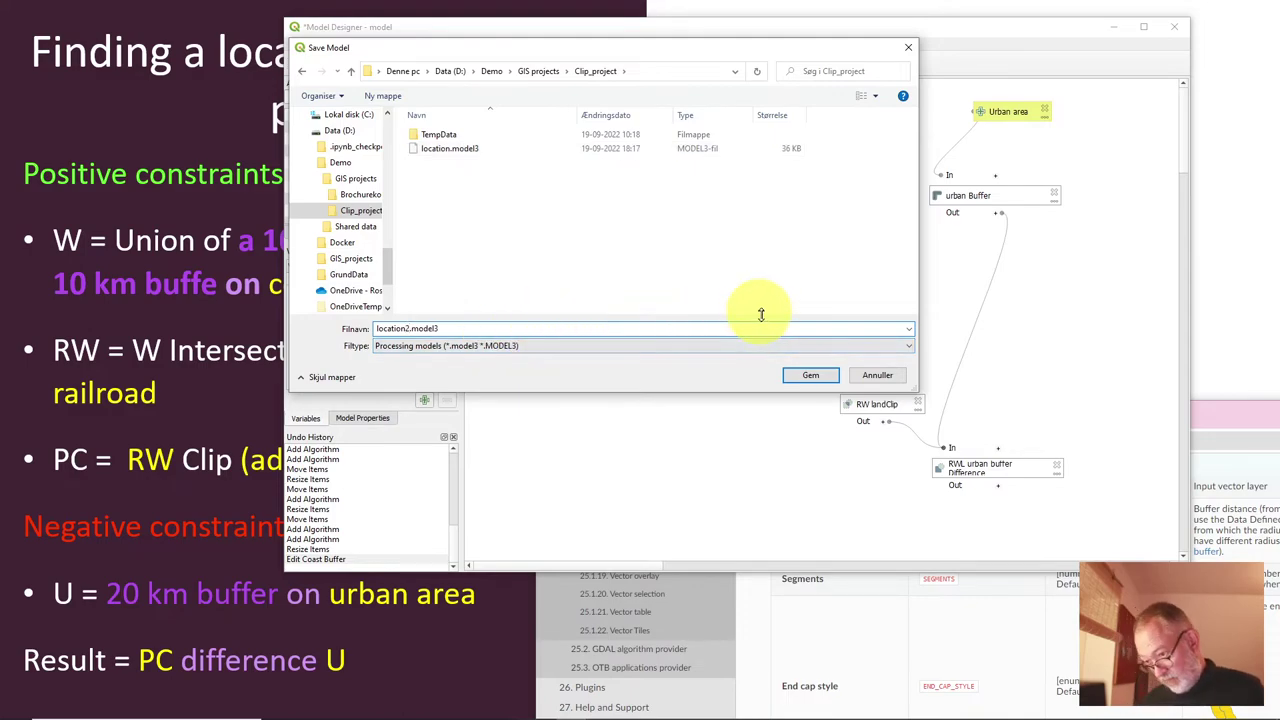
click(805, 375)
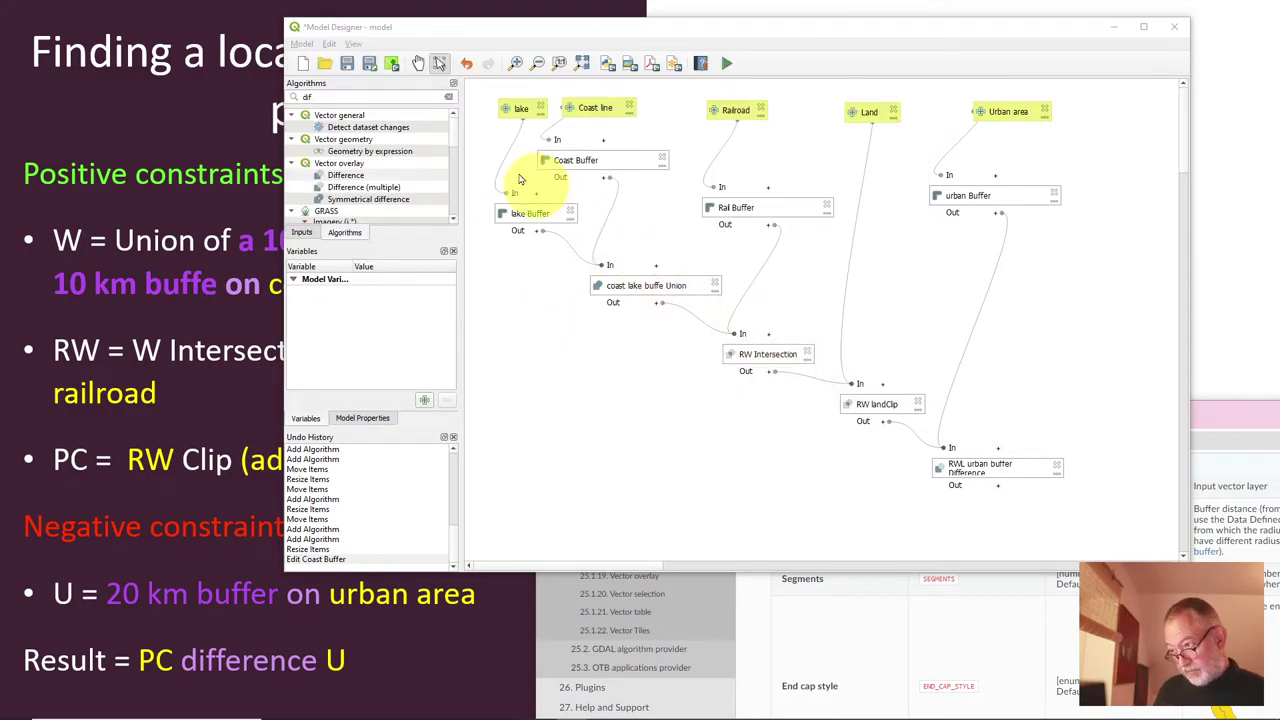
click(393, 63)
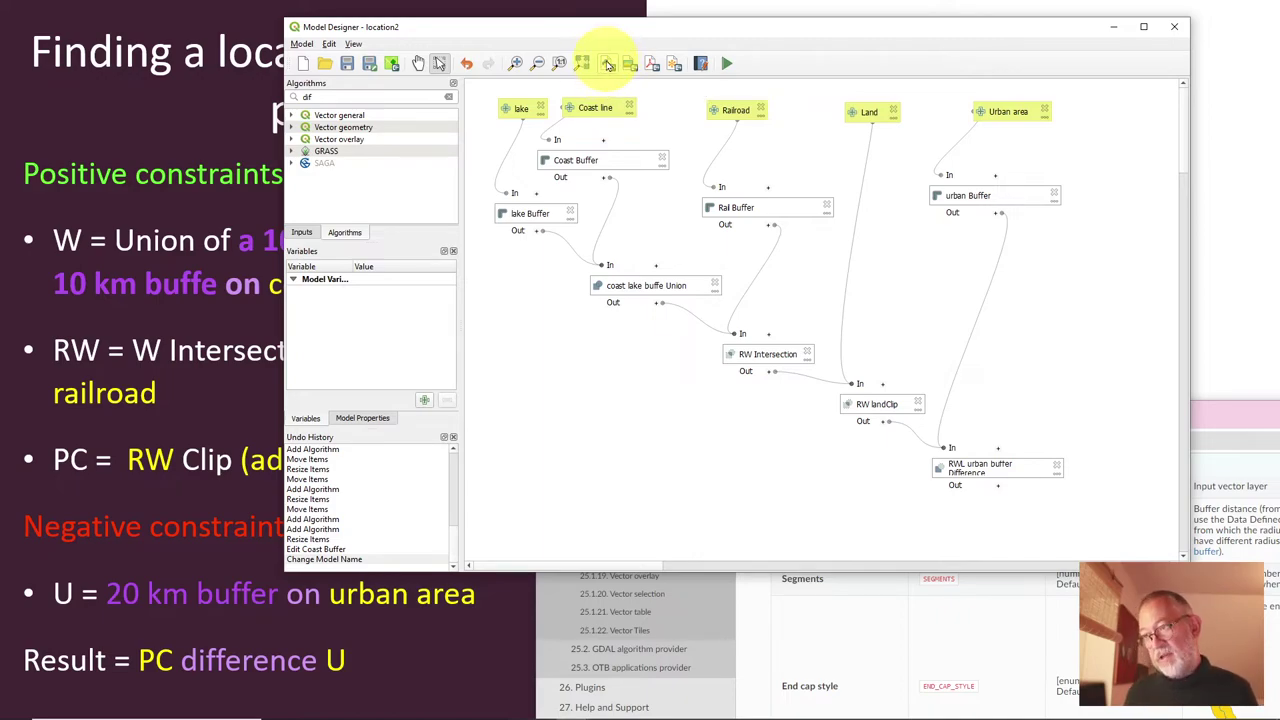
Step: Export the model as a Python script, examine the generated buffer code and close the script without saving it
click(608, 65)
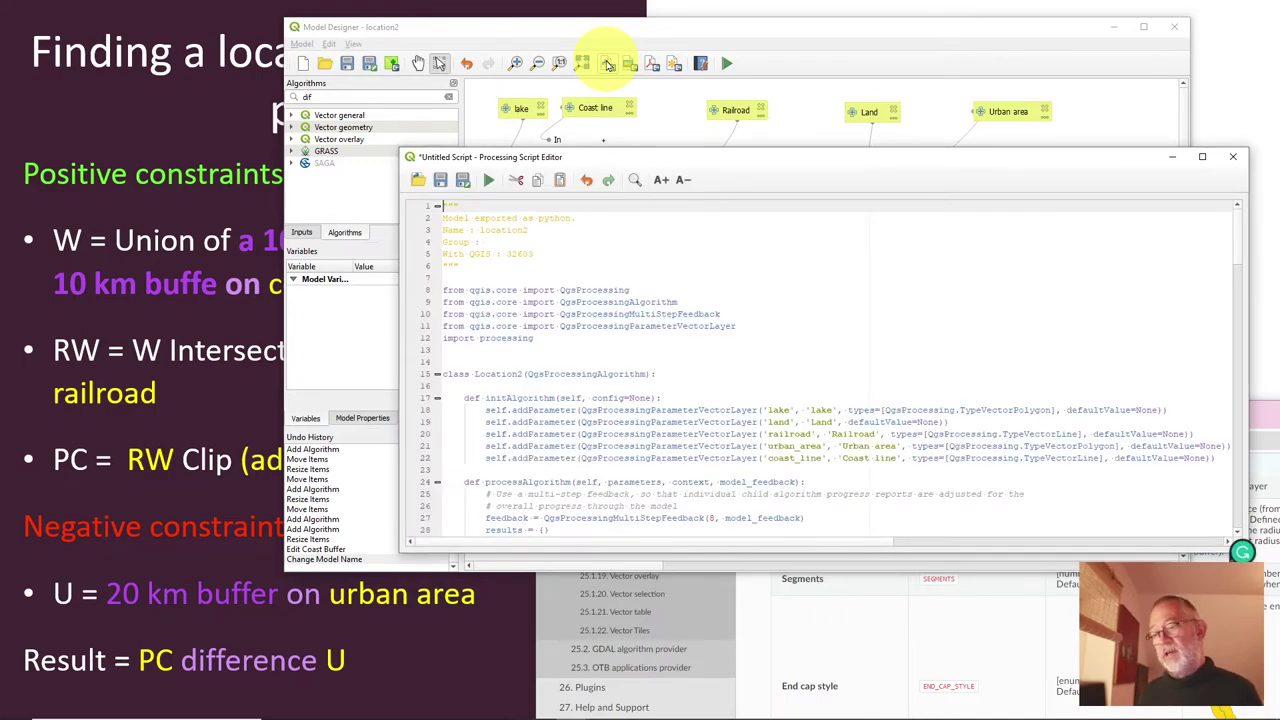
scroll(749, 283, down, 15)
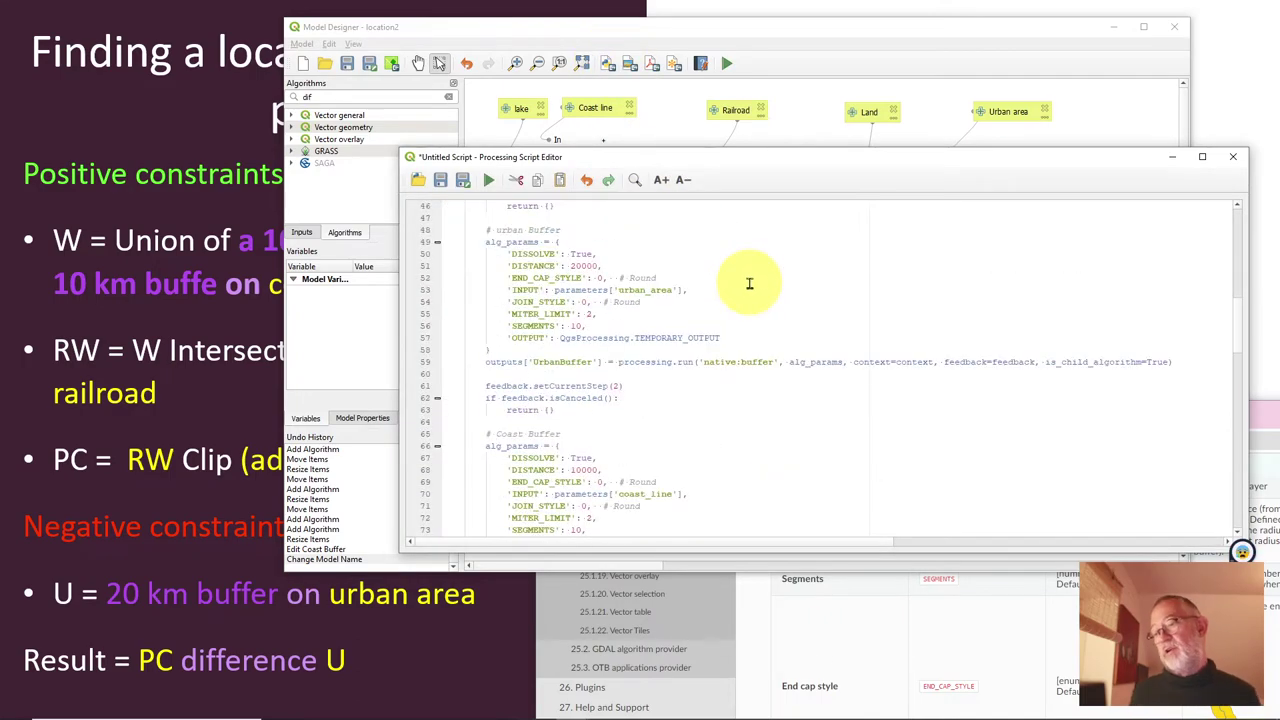
scroll(749, 283, up, 3)
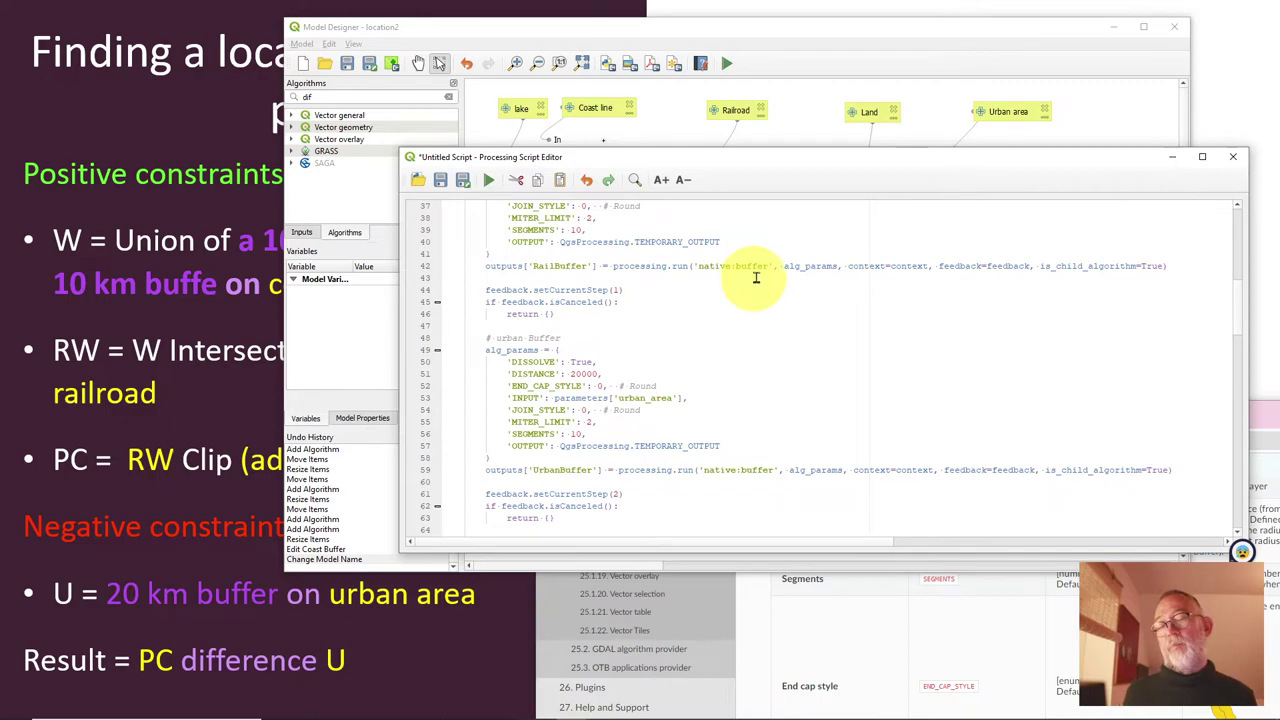
click(1240, 157)
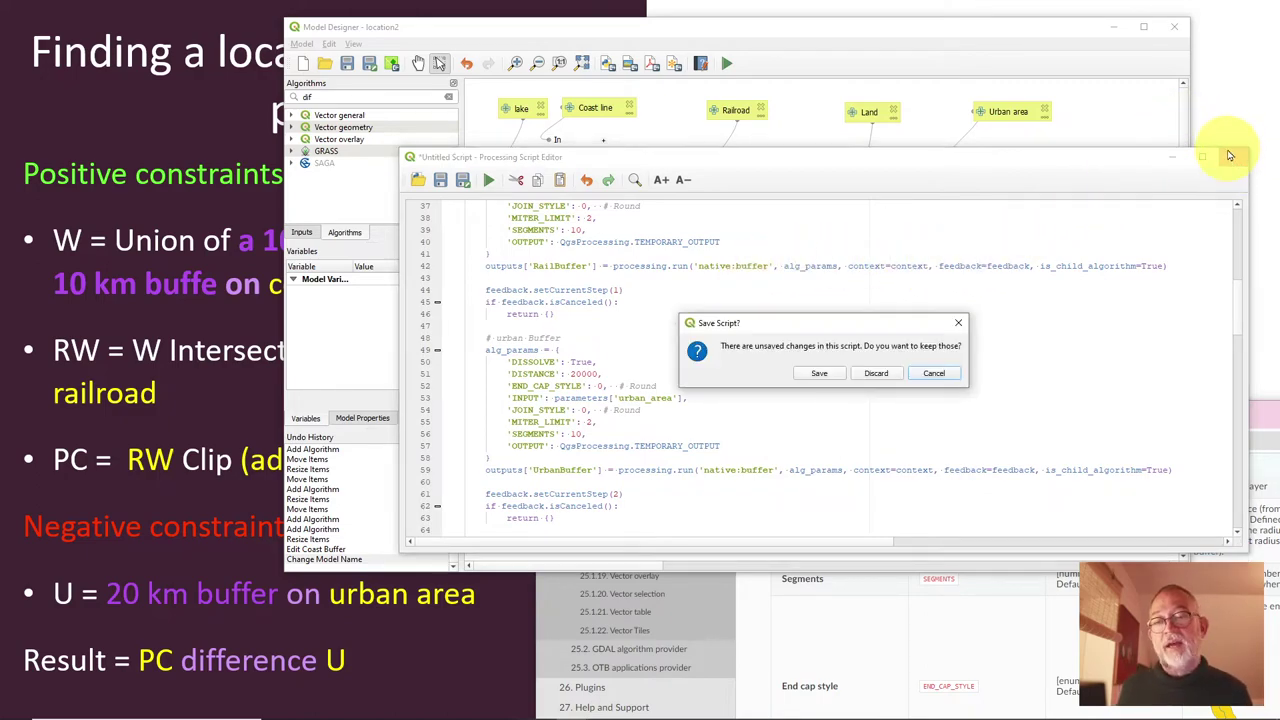
click(934, 373)
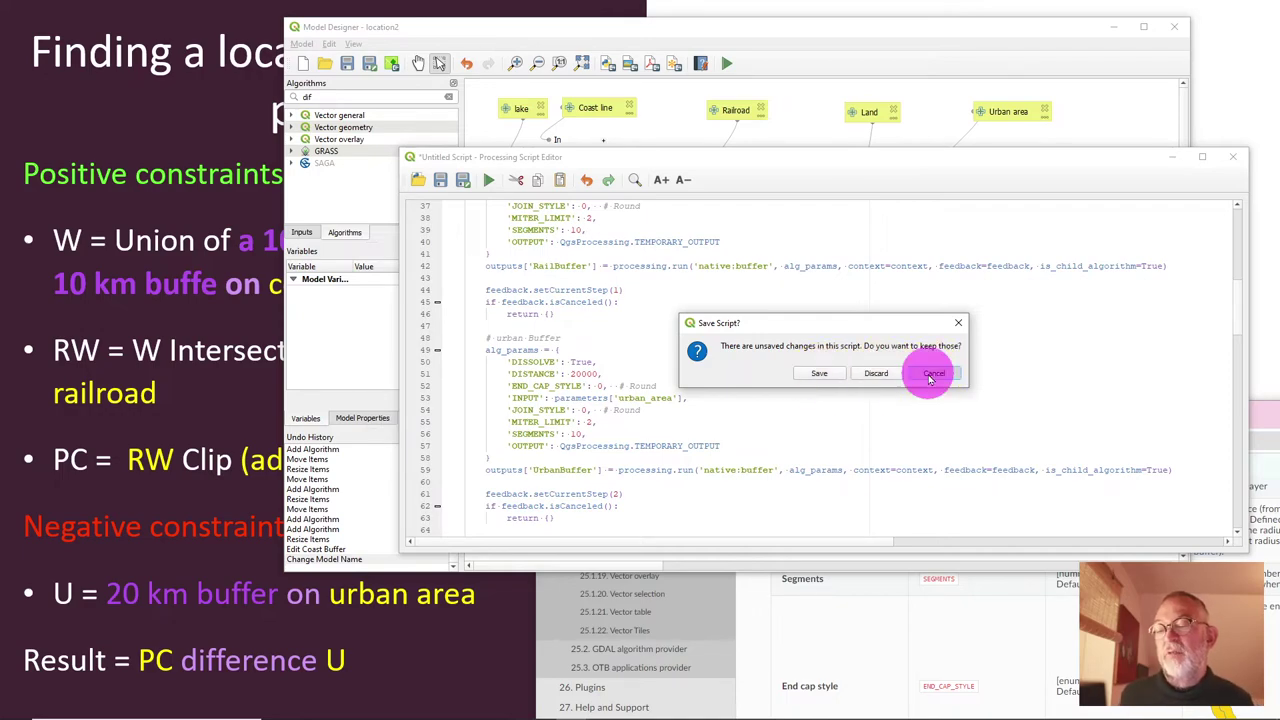
click(1236, 157)
click(877, 452)
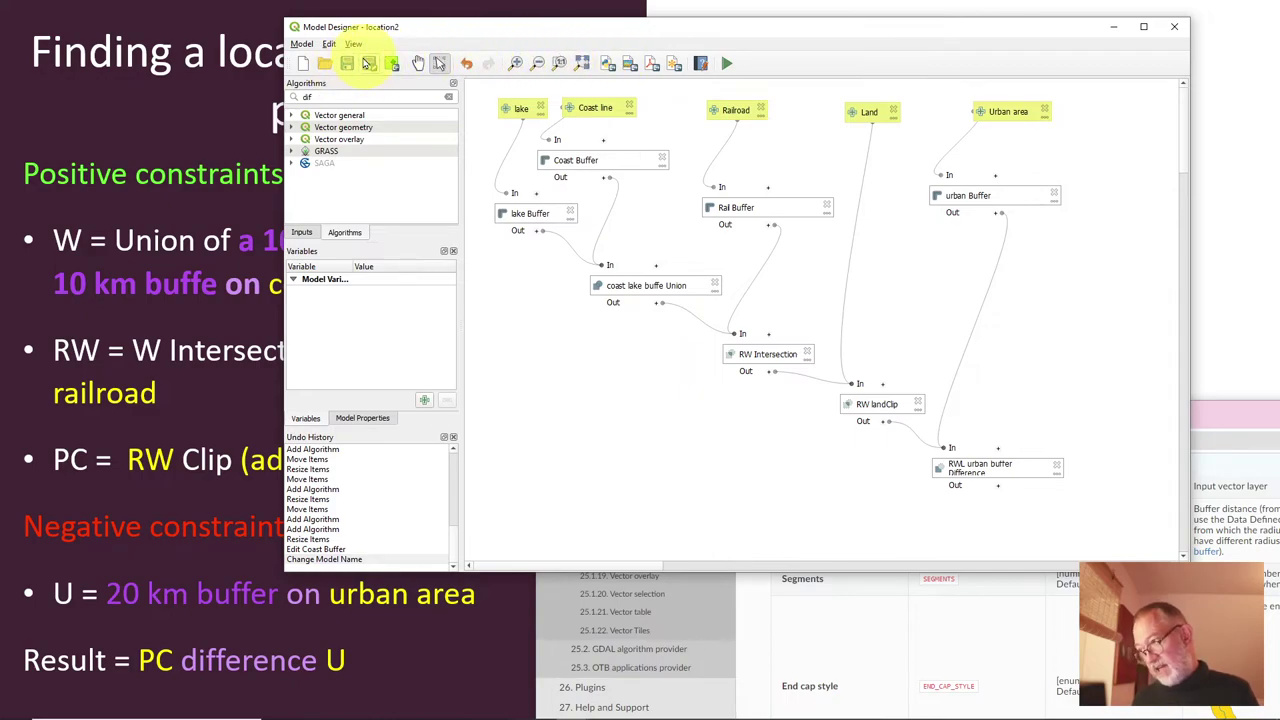
Step: Open the model for running and choose ne_10m_lakes as lake, land as Land and ne_10m_railroads as Railroad
click(728, 64)
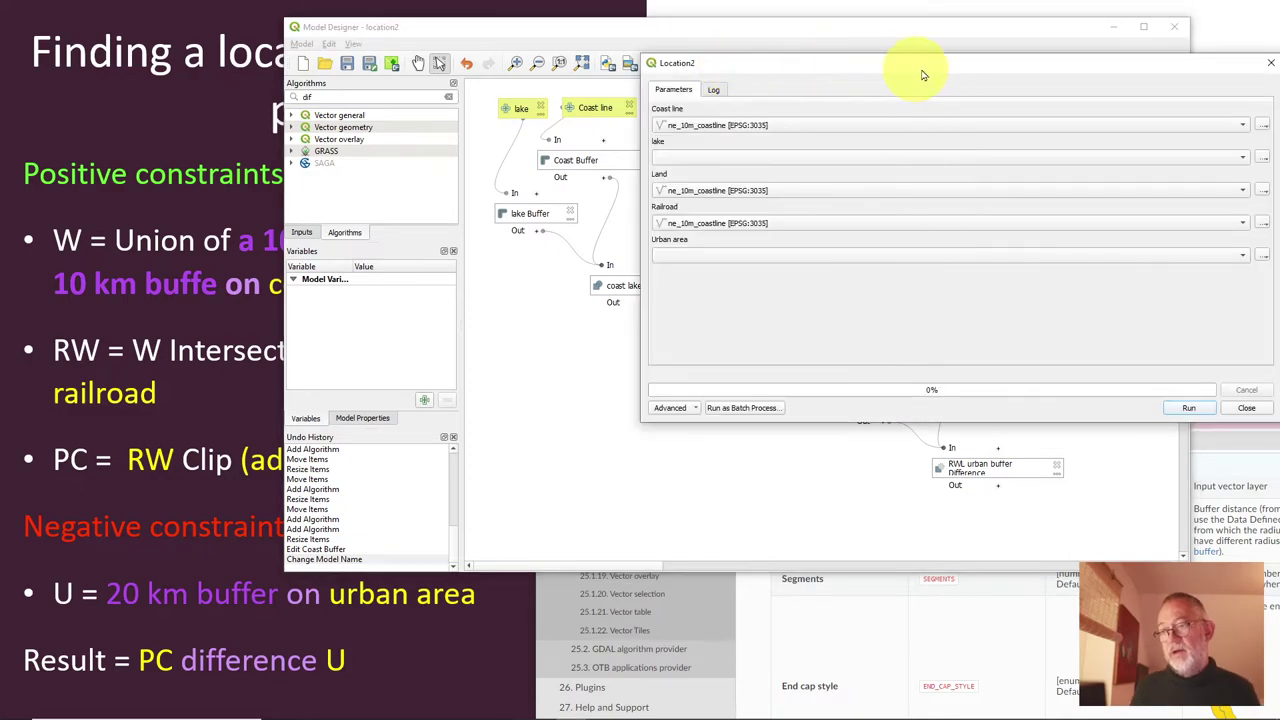
drag(948, 65, 752, 69)
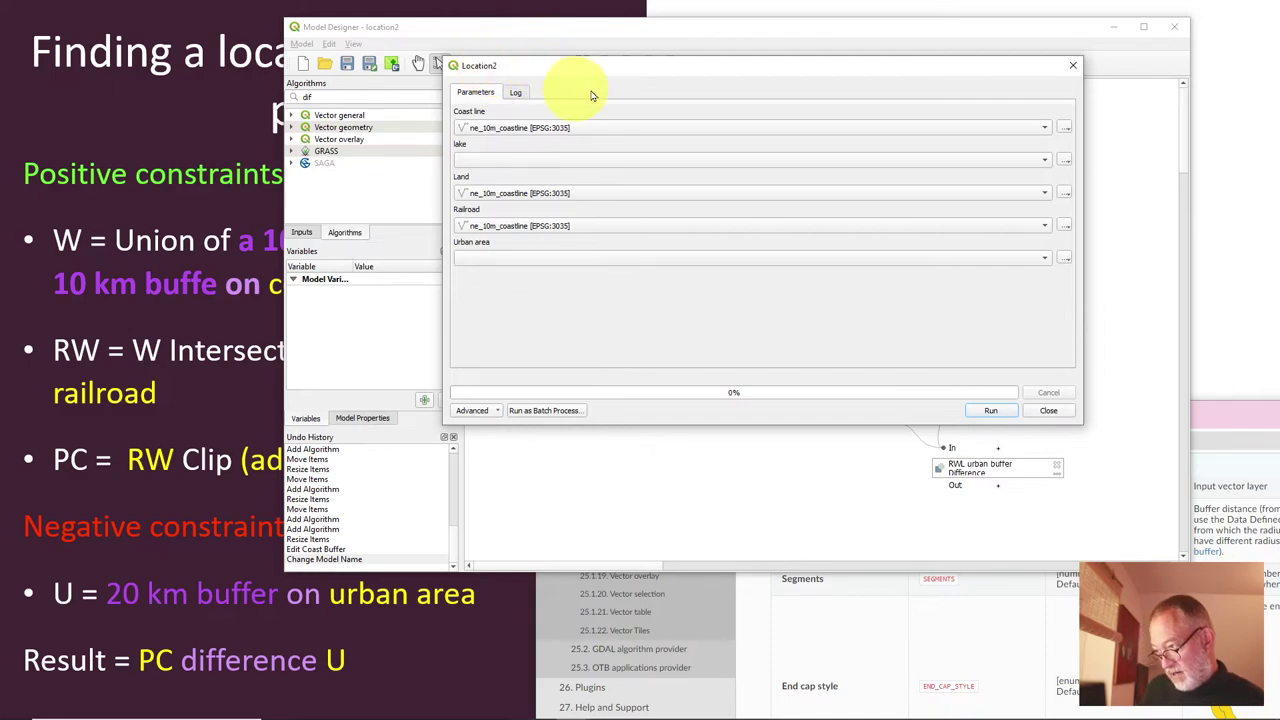
click(605, 165)
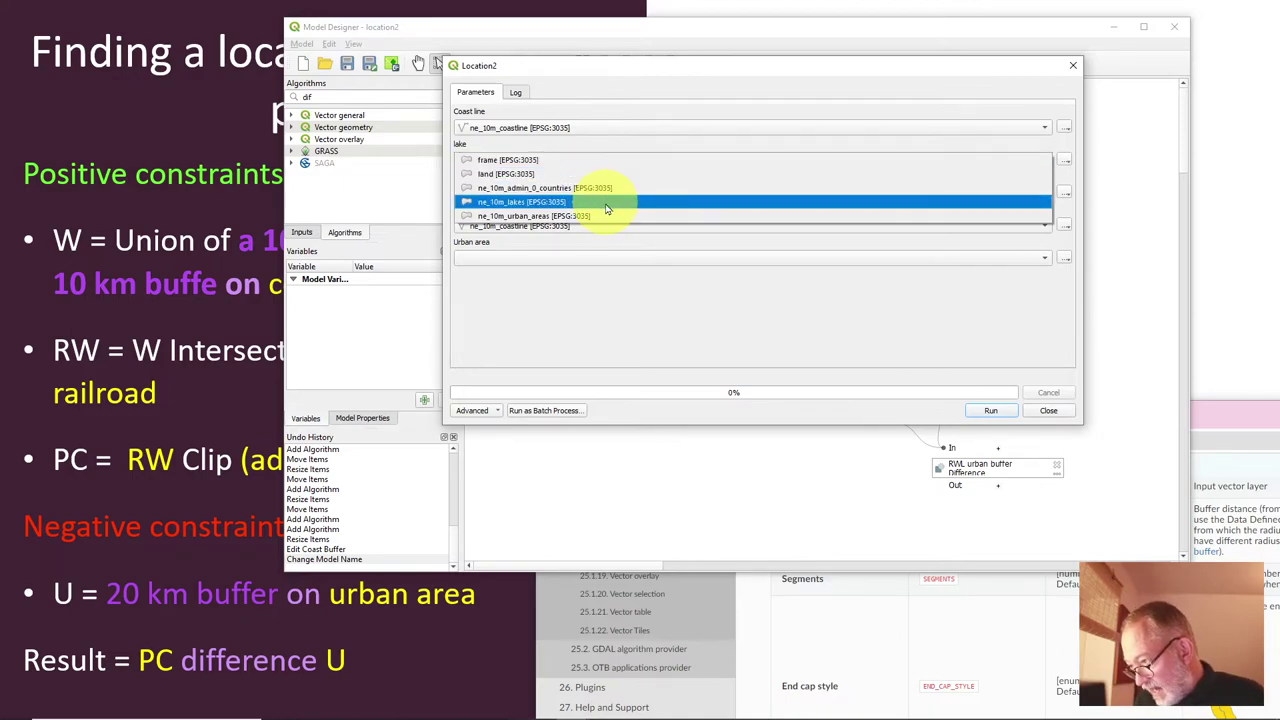
click(606, 204)
click(594, 192)
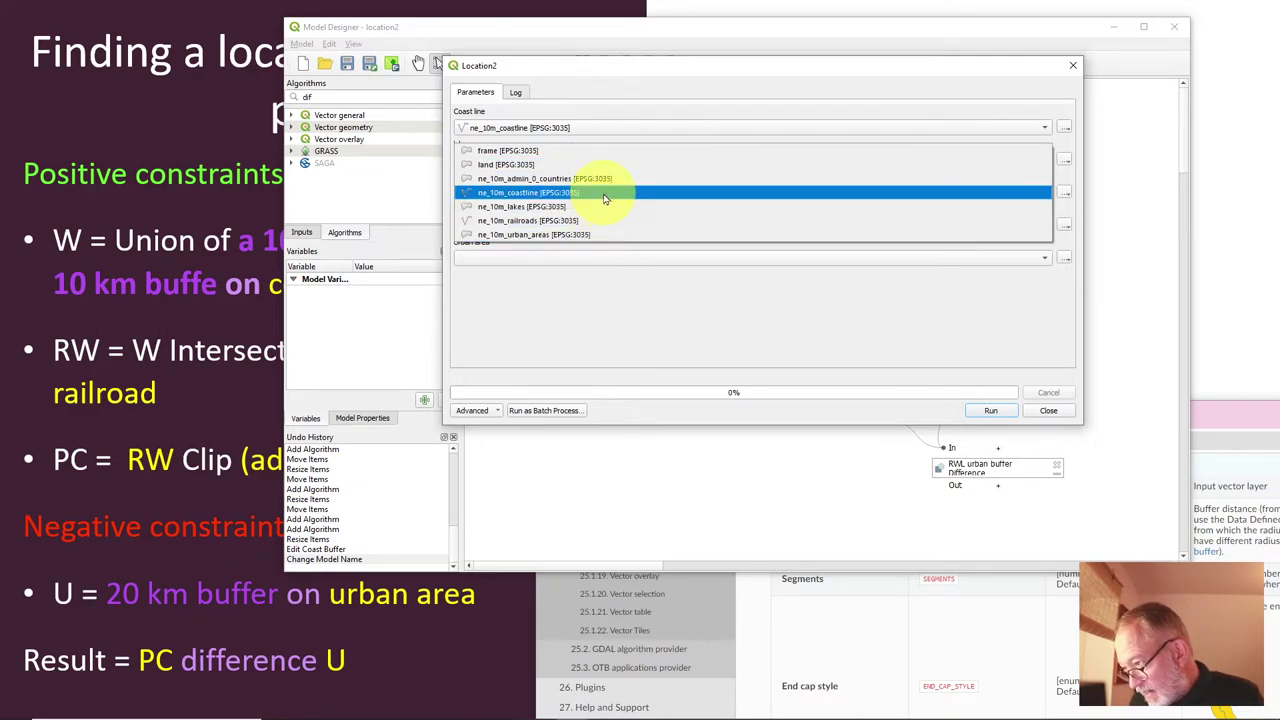
click(556, 164)
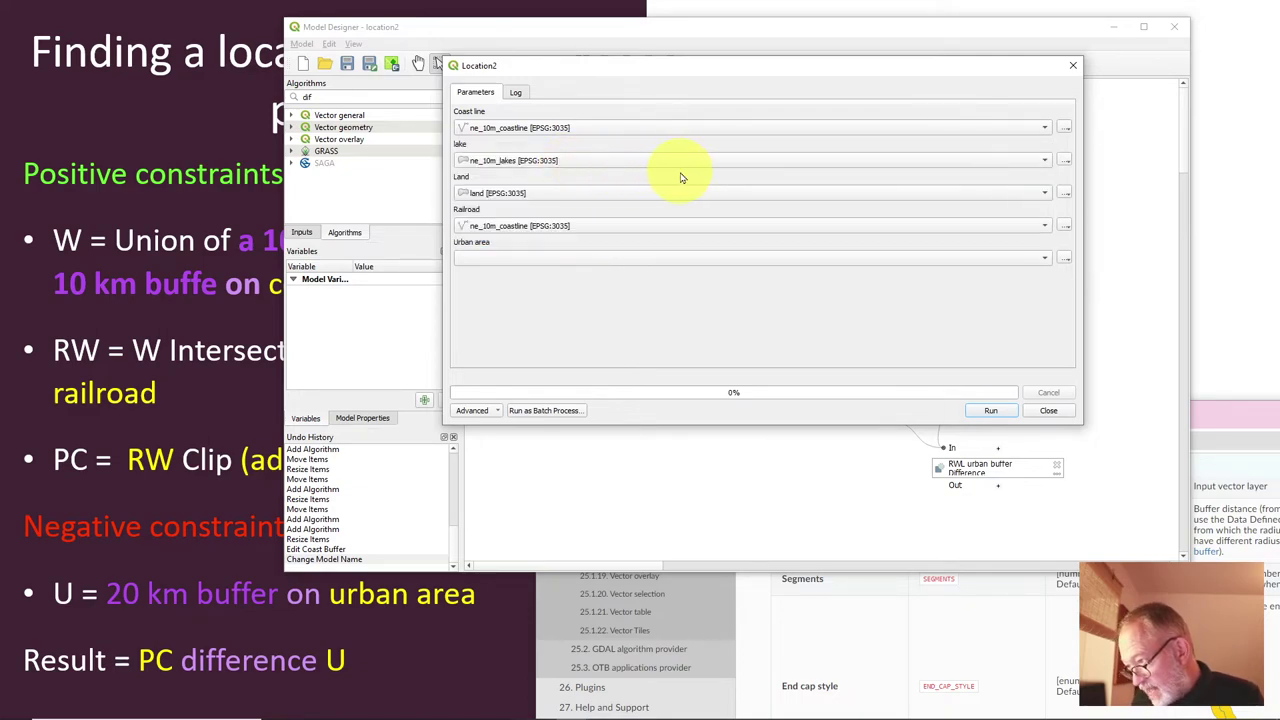
click(628, 225)
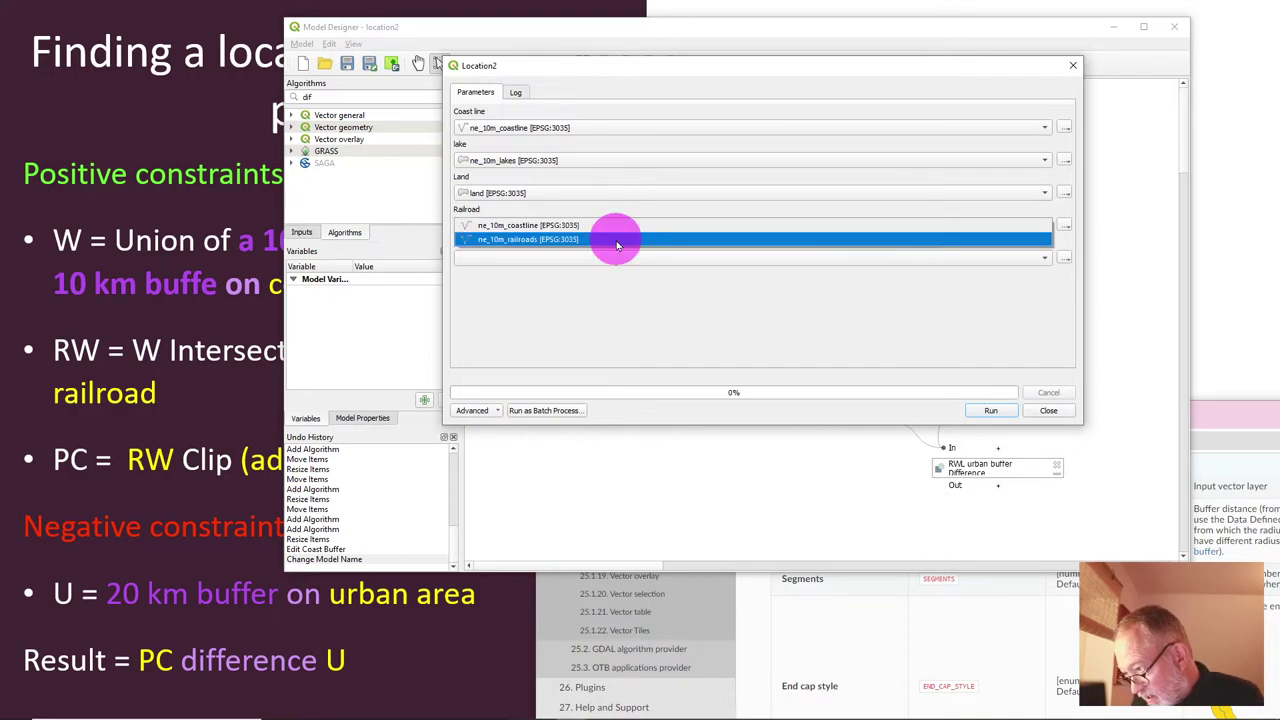
click(617, 244)
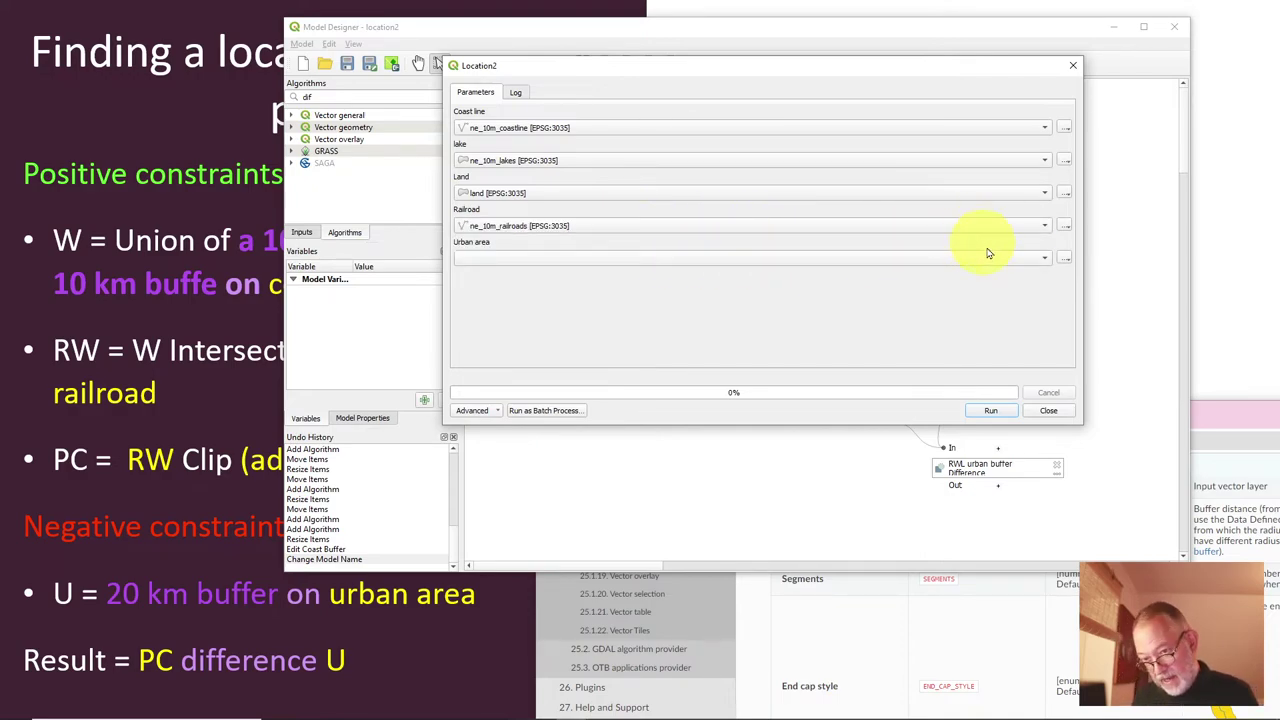
Step: Choose ne_10m_urban_areas as the Urban area input, and close the run dialog
click(1066, 259)
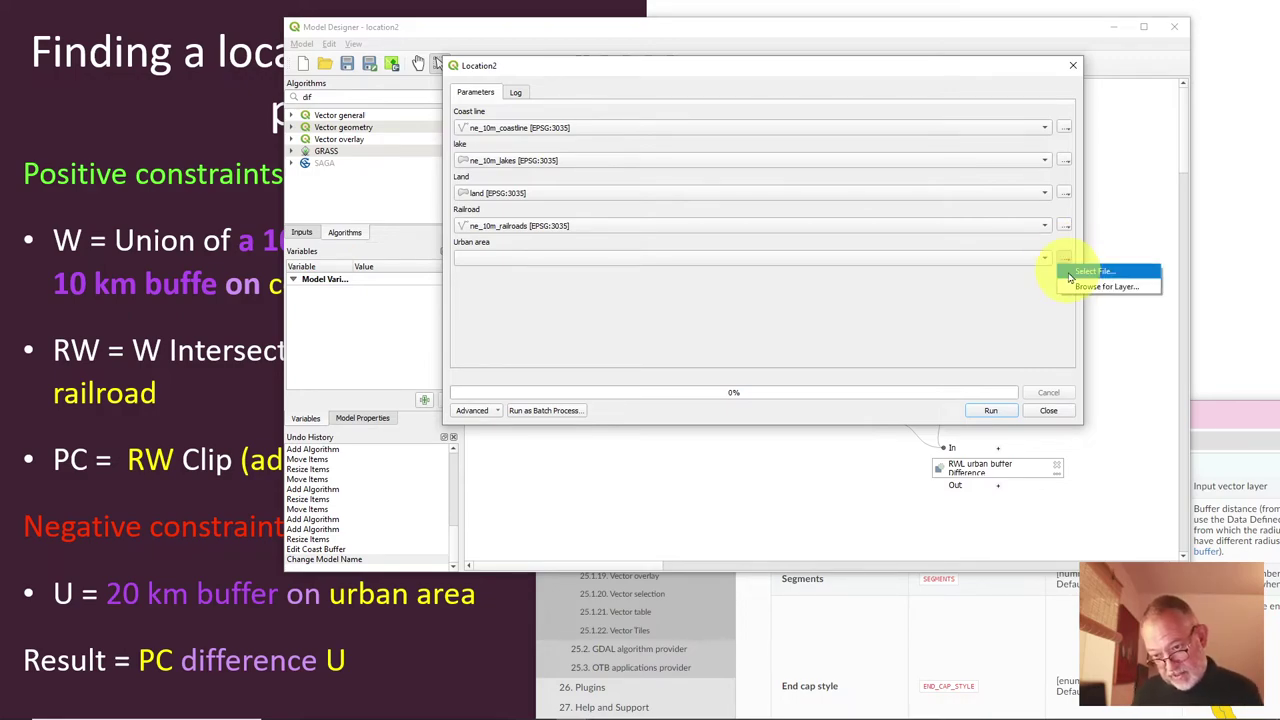
click(973, 290)
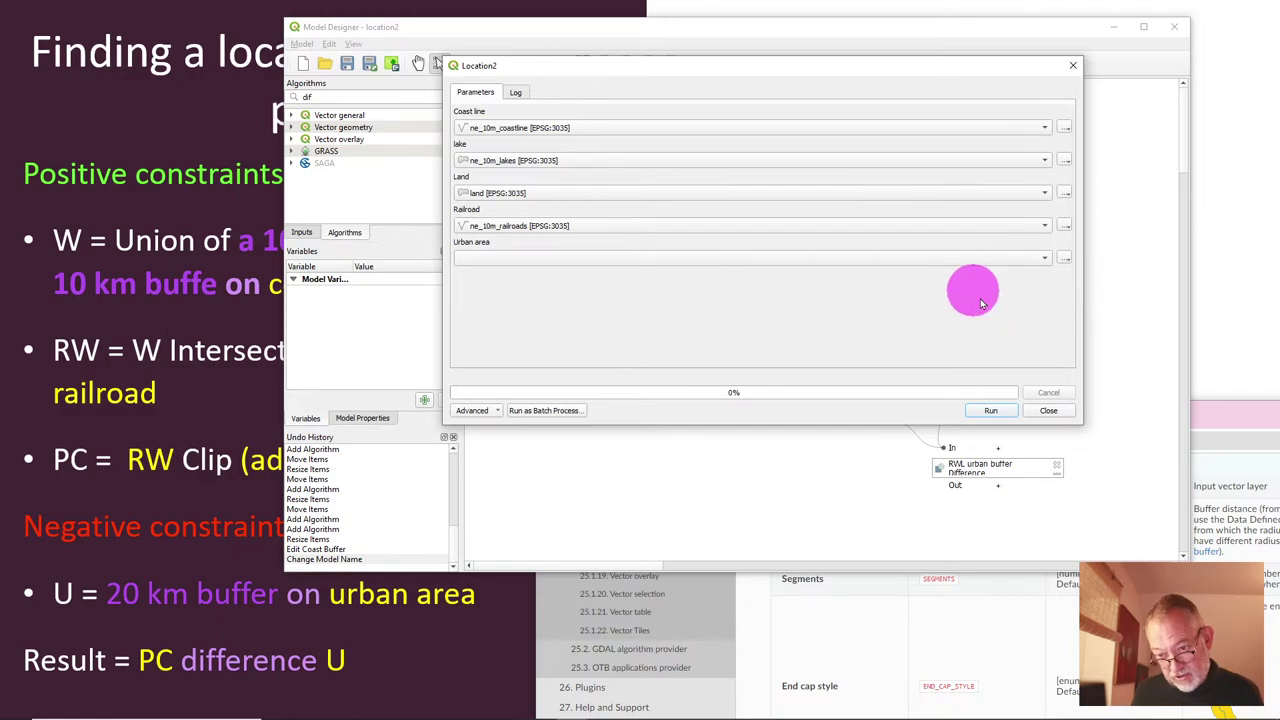
click(1004, 412)
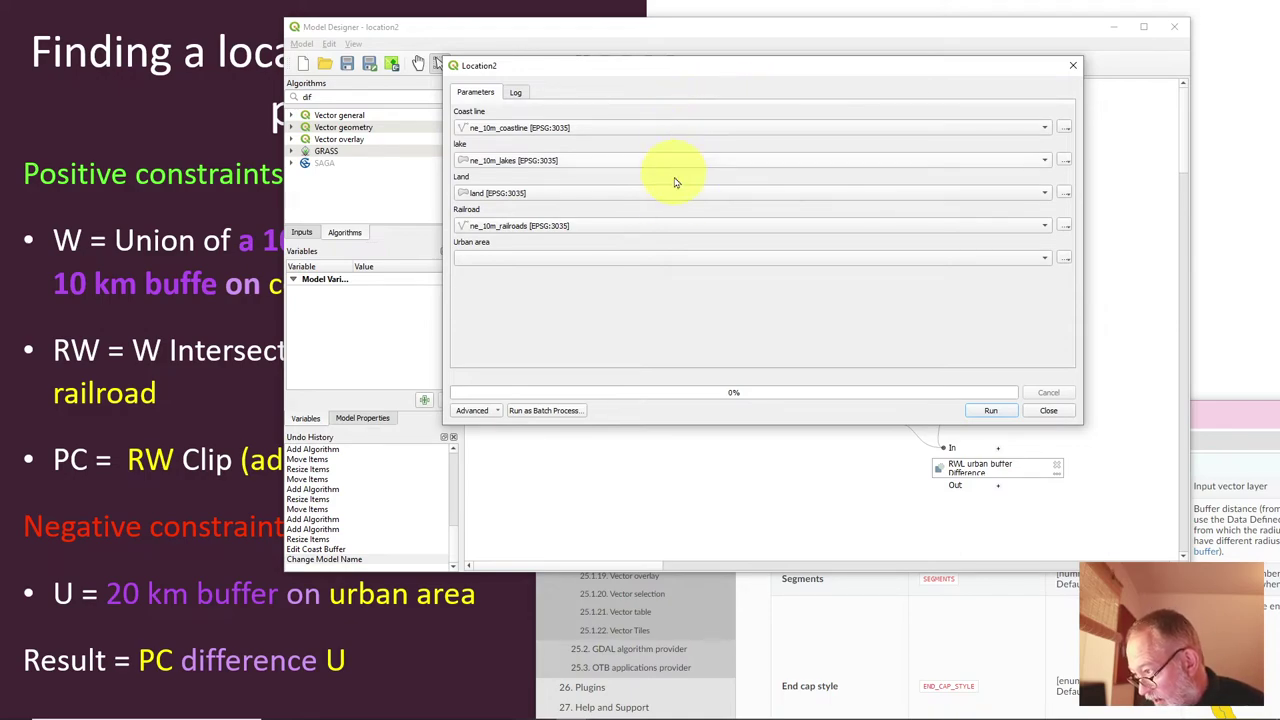
click(660, 258)
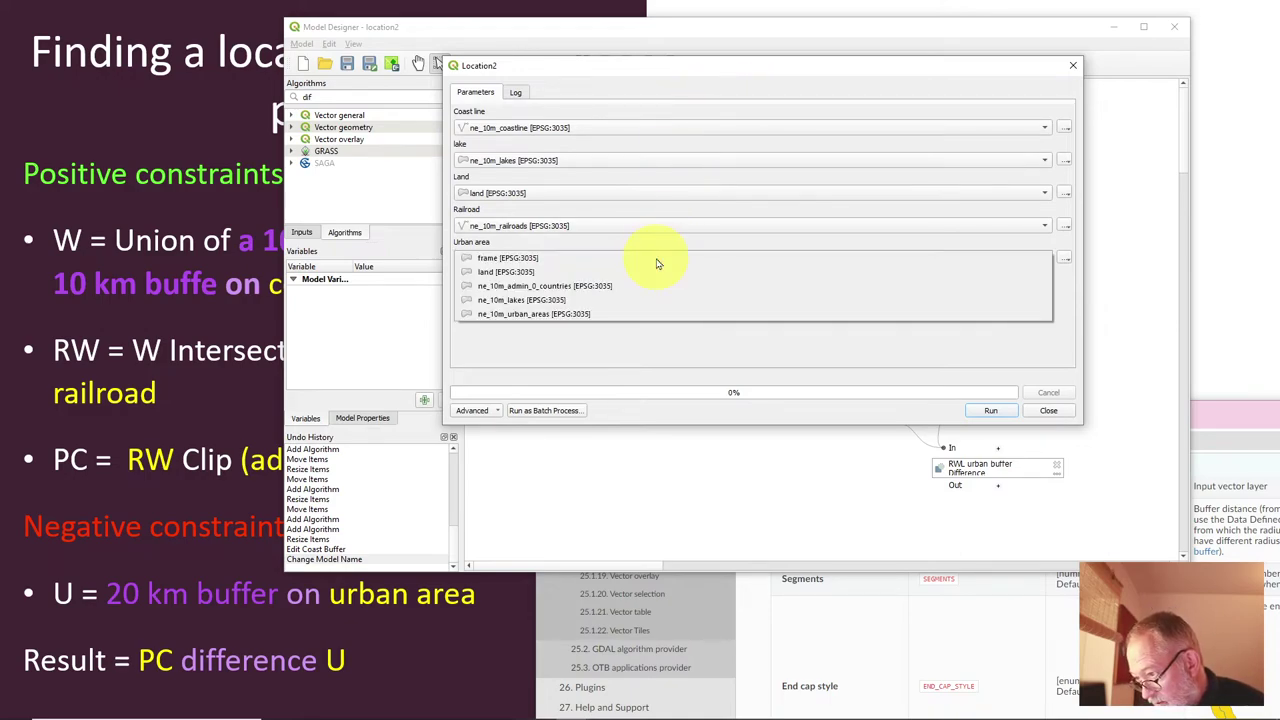
click(641, 314)
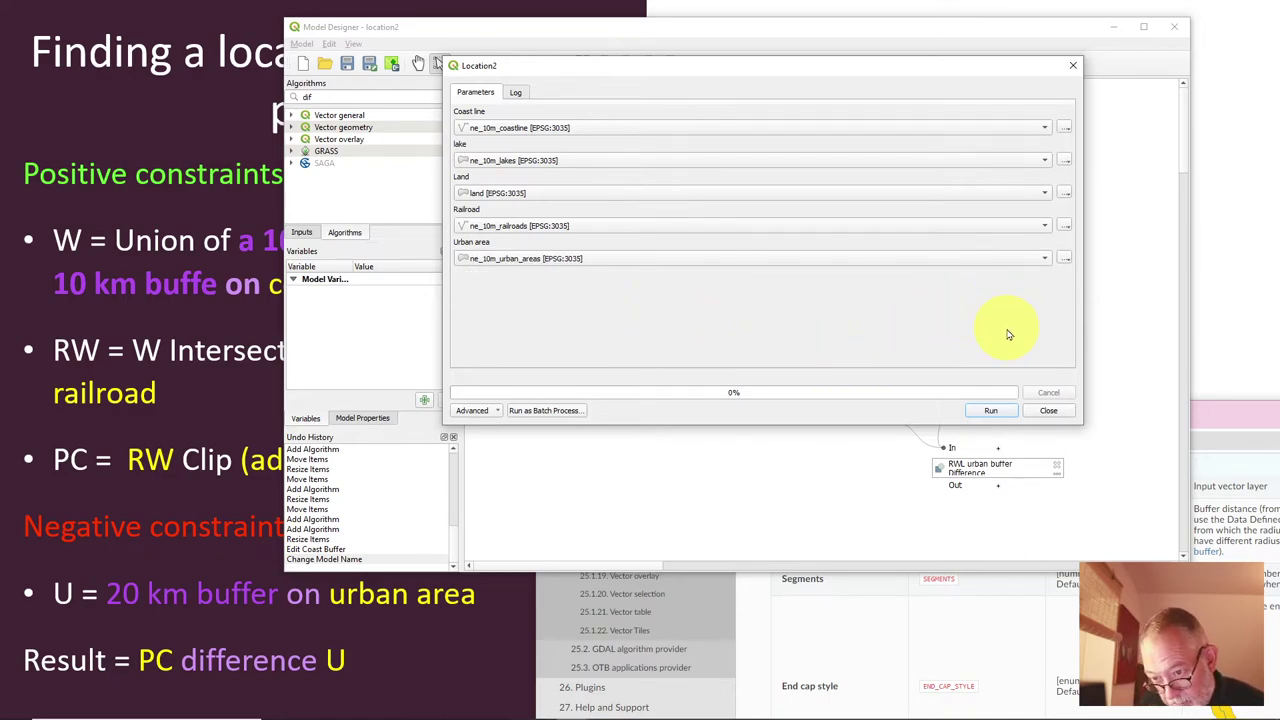
click(1048, 411)
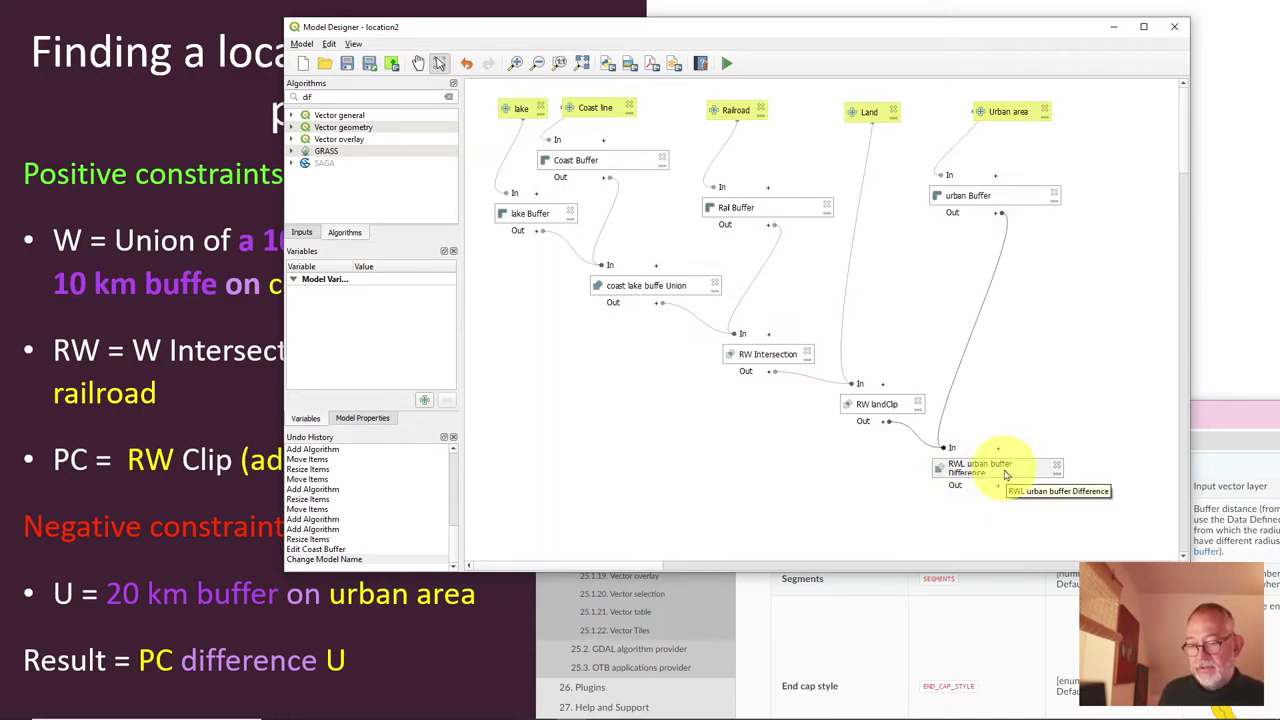
Step: Make the RWL urban buffer Difference result a final model output named "Power plant locations"
double_click(1003, 470)
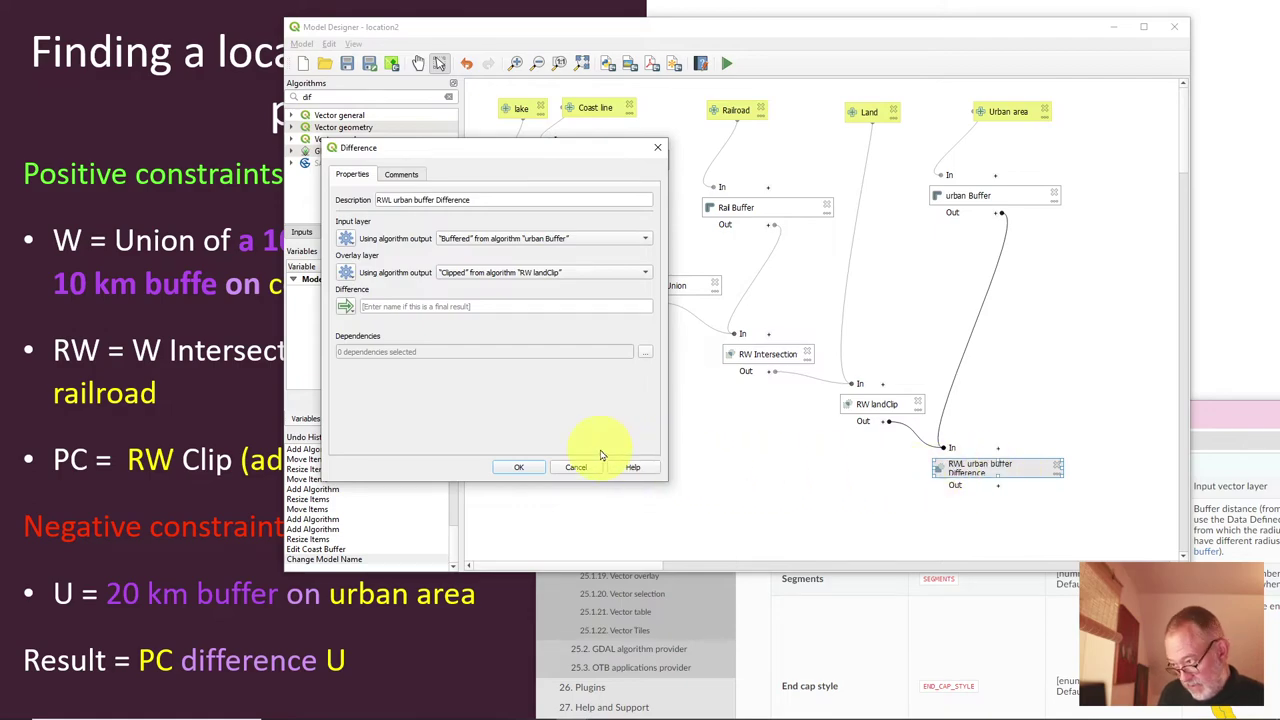
click(415, 307)
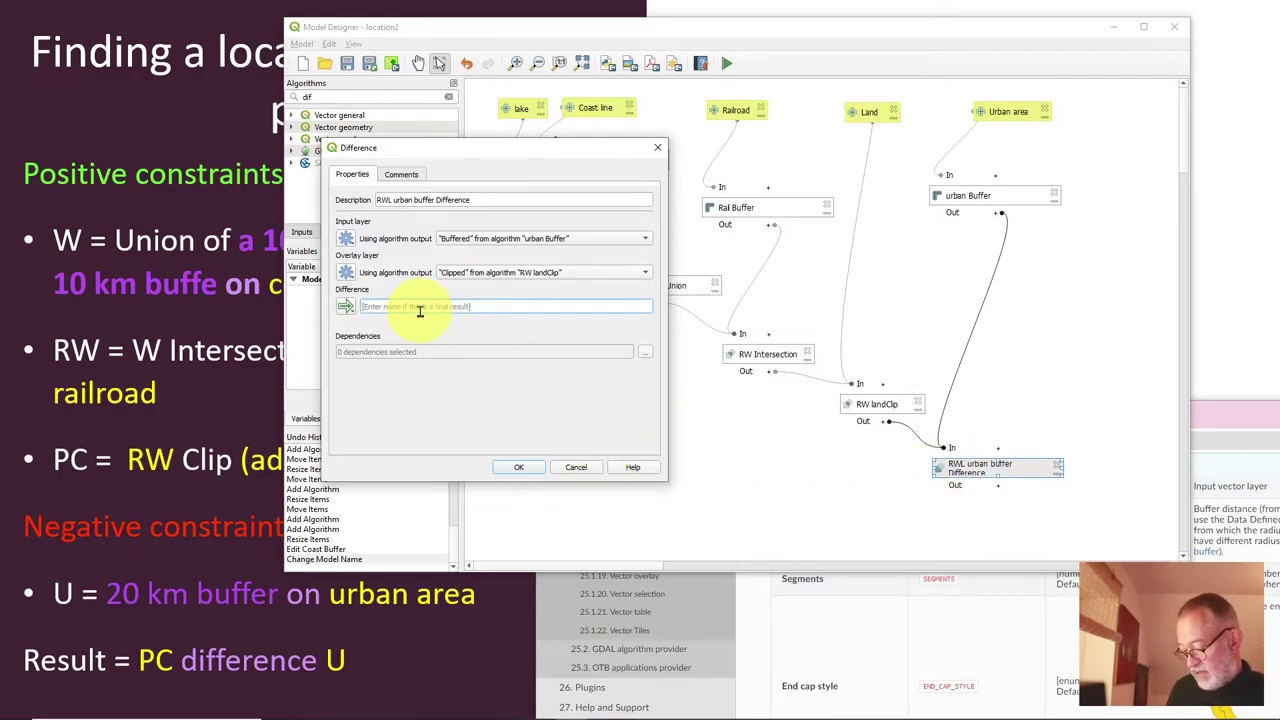
text(Pol)
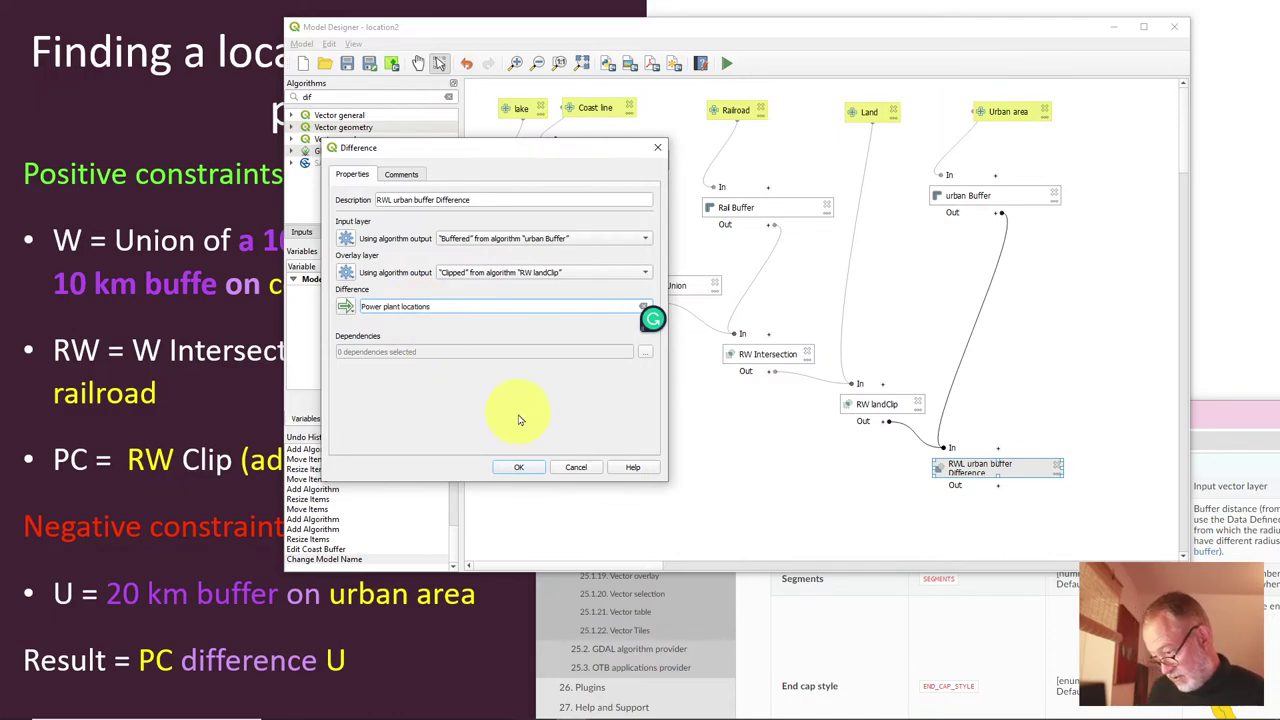
click(522, 467)
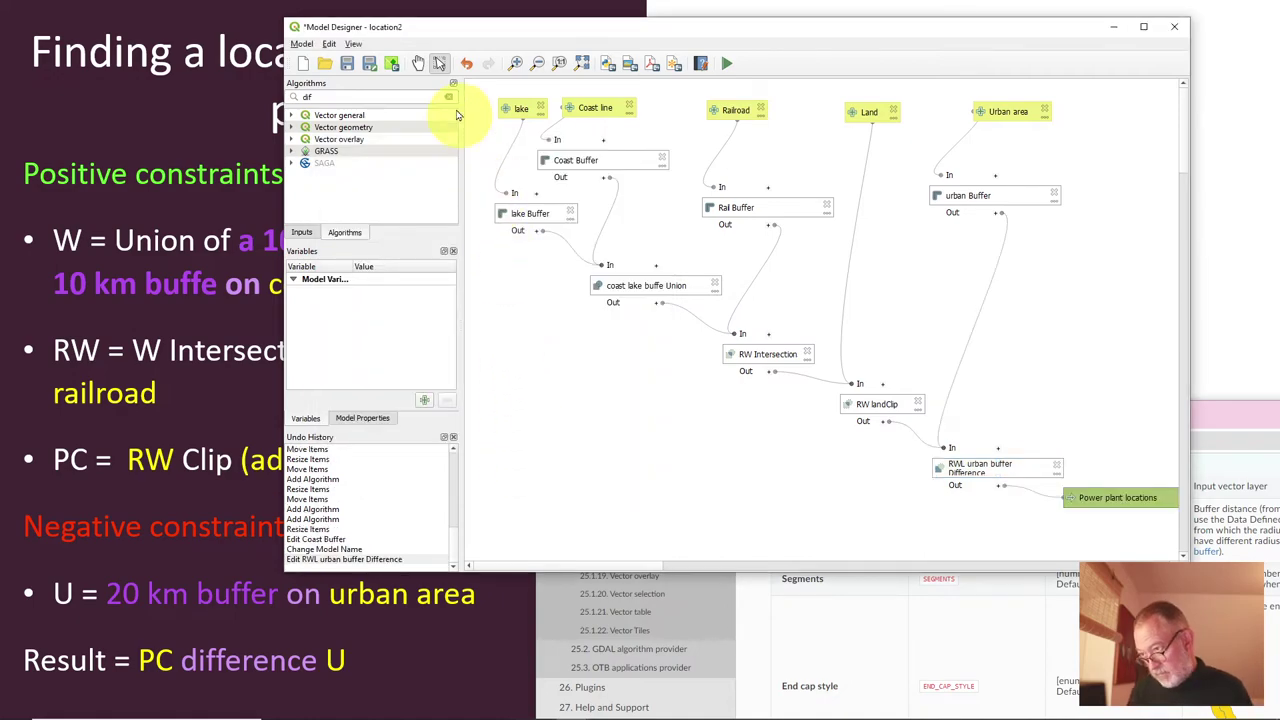
Step: Save the model inside the current project and review the Rail Buffer's settings without changing them
click(391, 63)
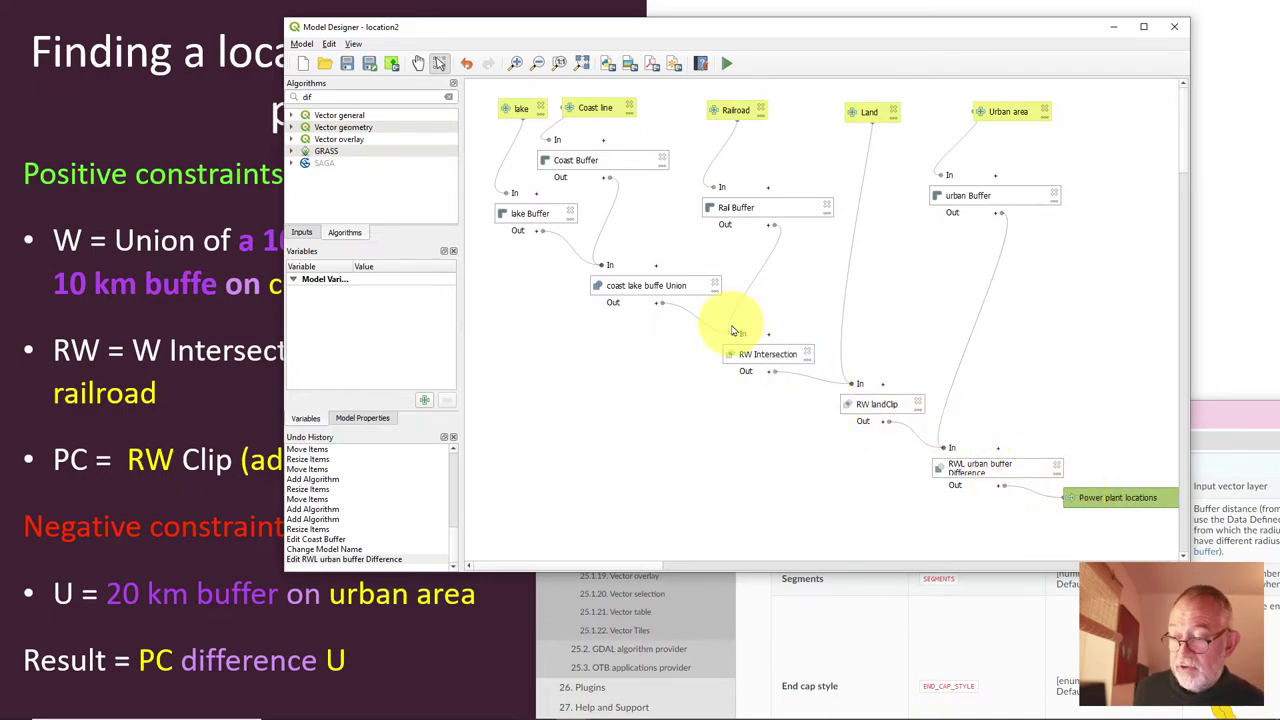
double_click(773, 210)
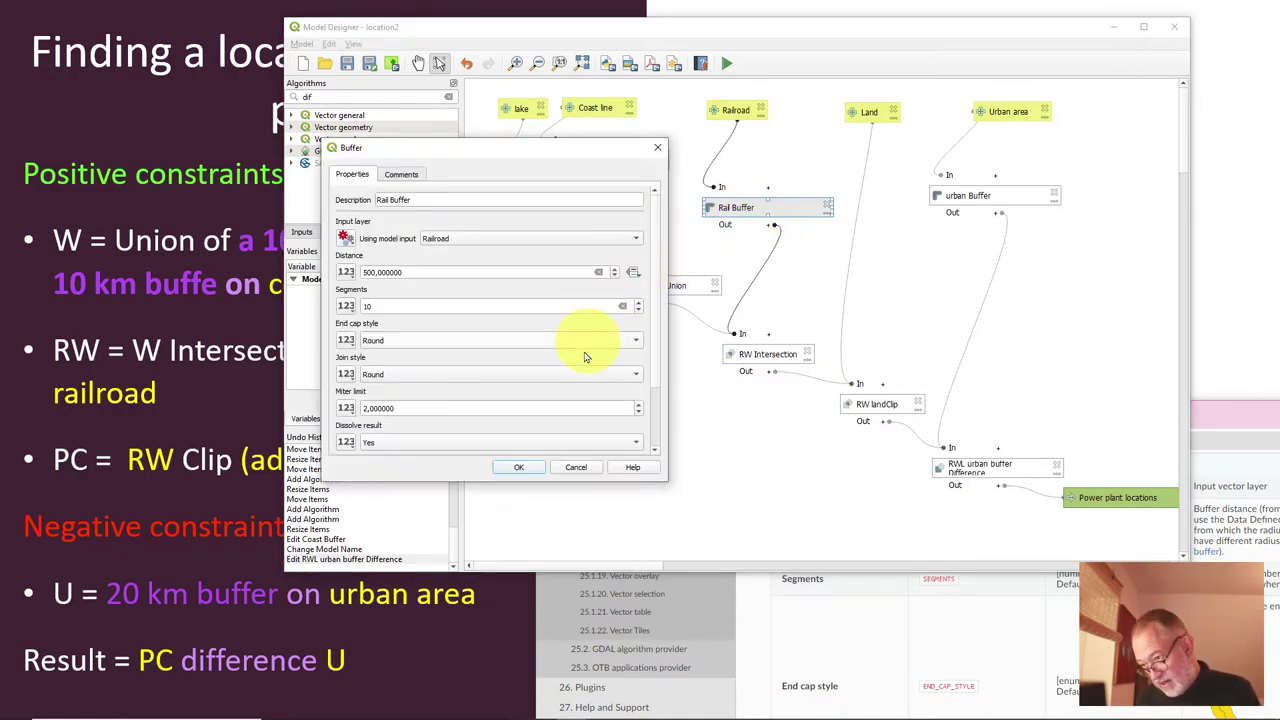
scroll(586, 394, down, 3)
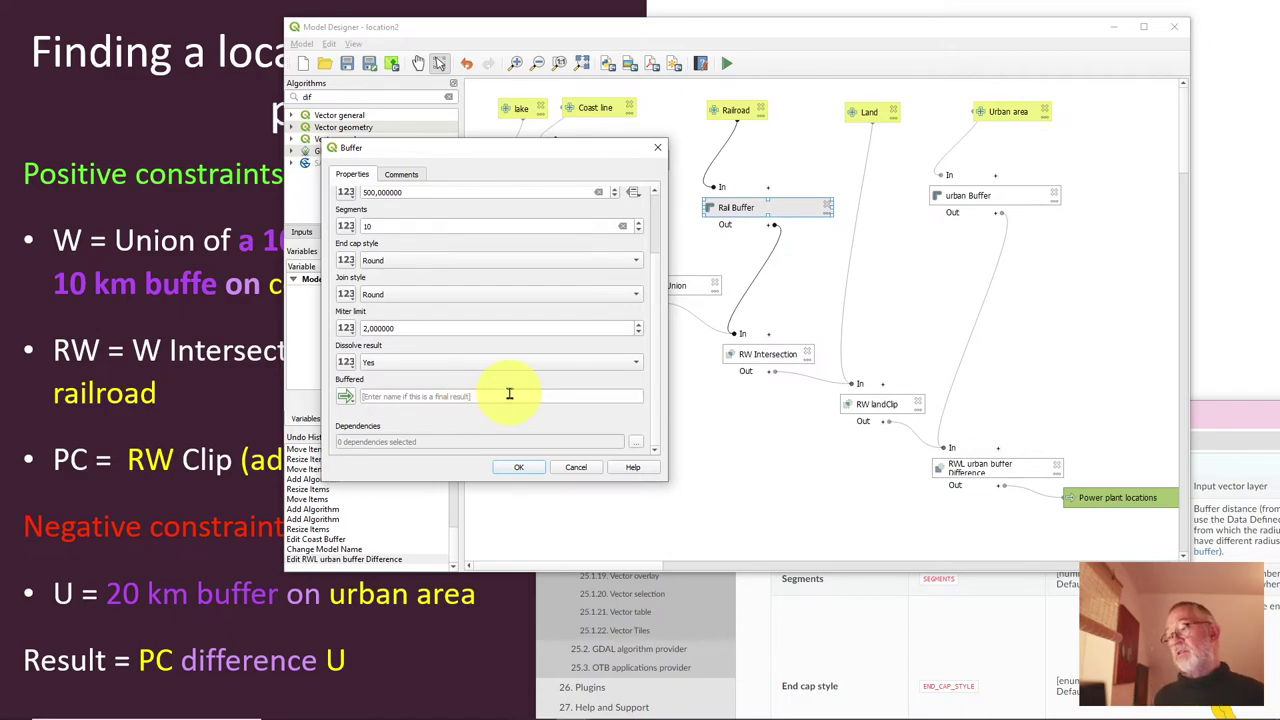
click(576, 468)
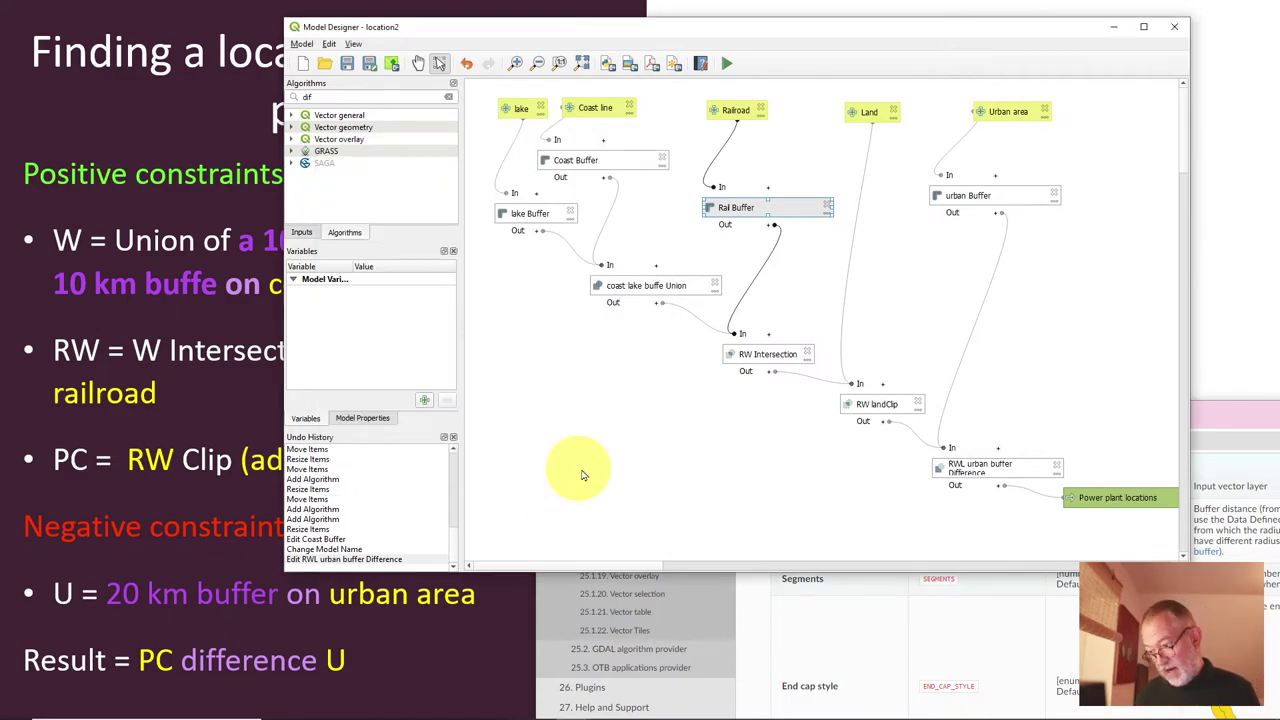
Step: Open the model for running and choose ne_10m_lakes as lake, land as Land, ne_10m_railroads as Railroad and ne_10m_urban_areas as Urban area
click(727, 63)
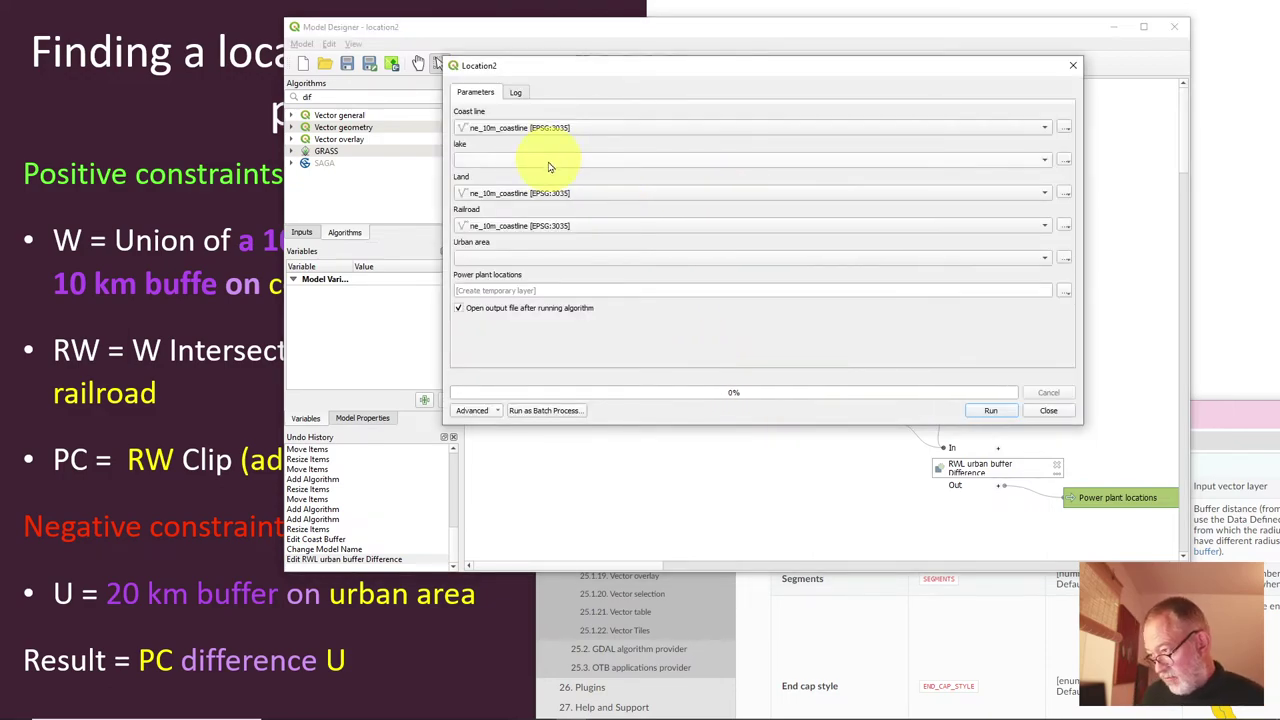
click(559, 168)
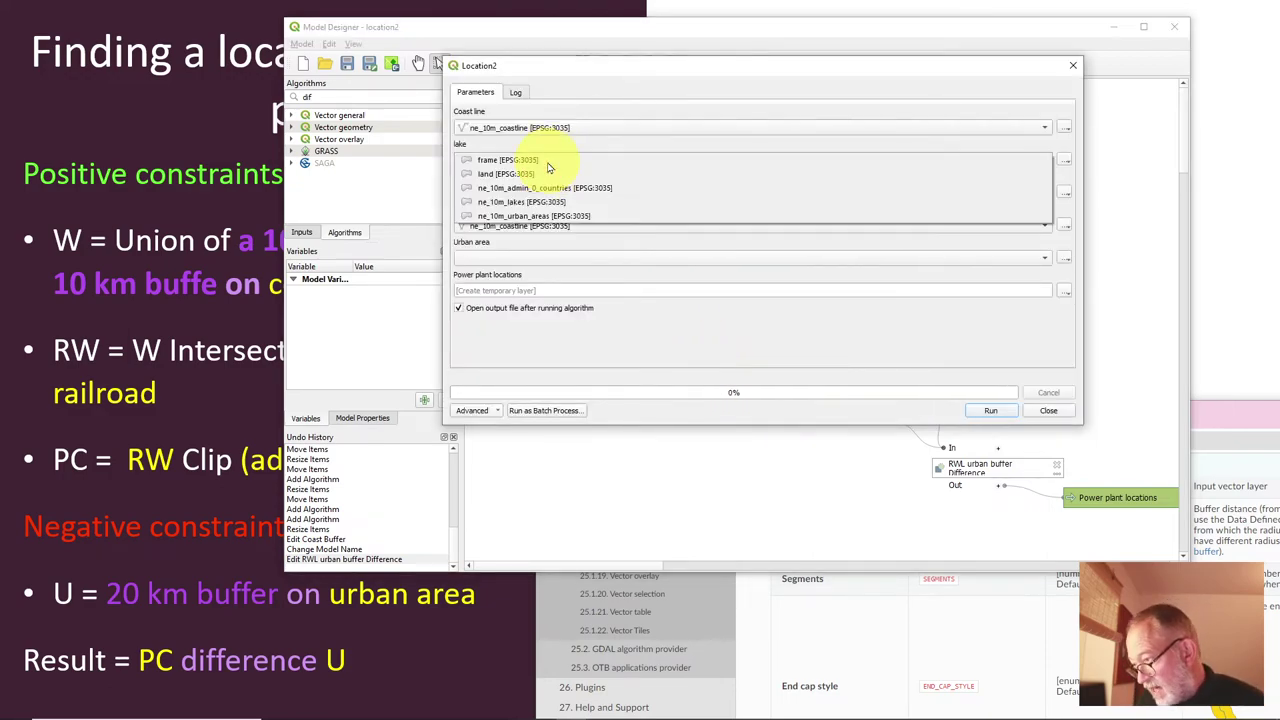
click(592, 203)
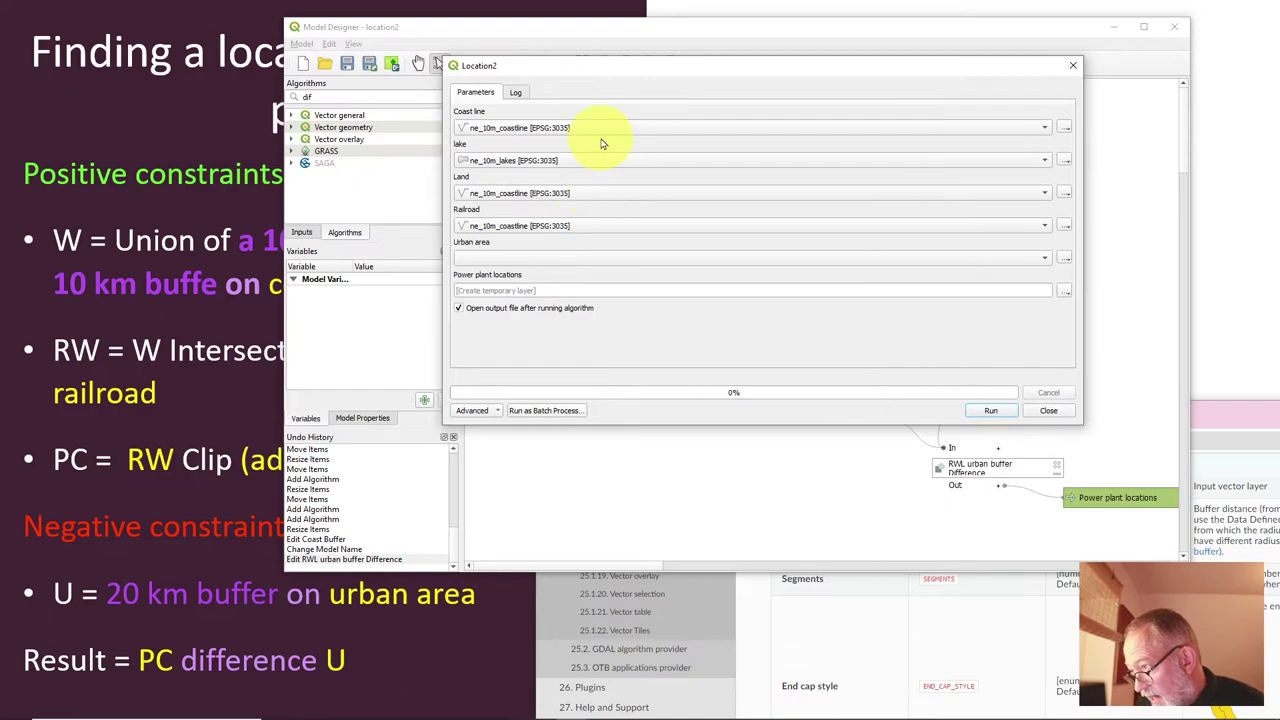
click(592, 198)
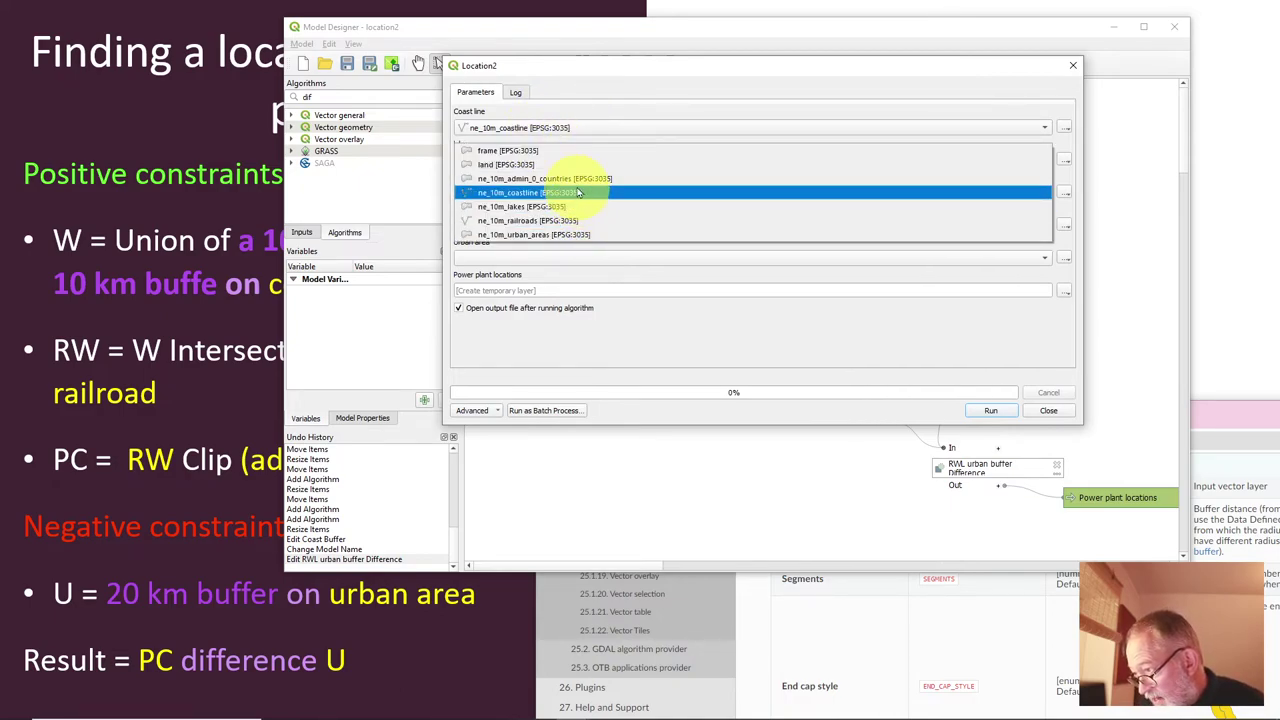
click(571, 164)
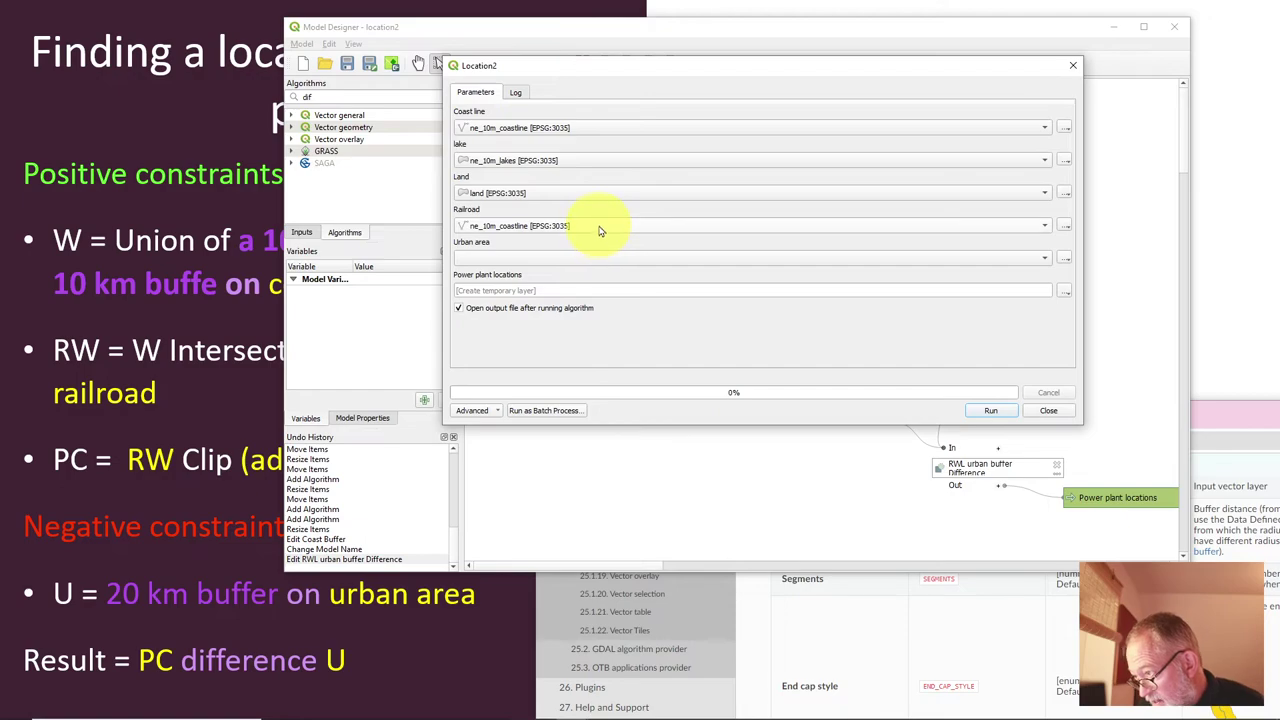
click(598, 224)
click(596, 244)
click(580, 258)
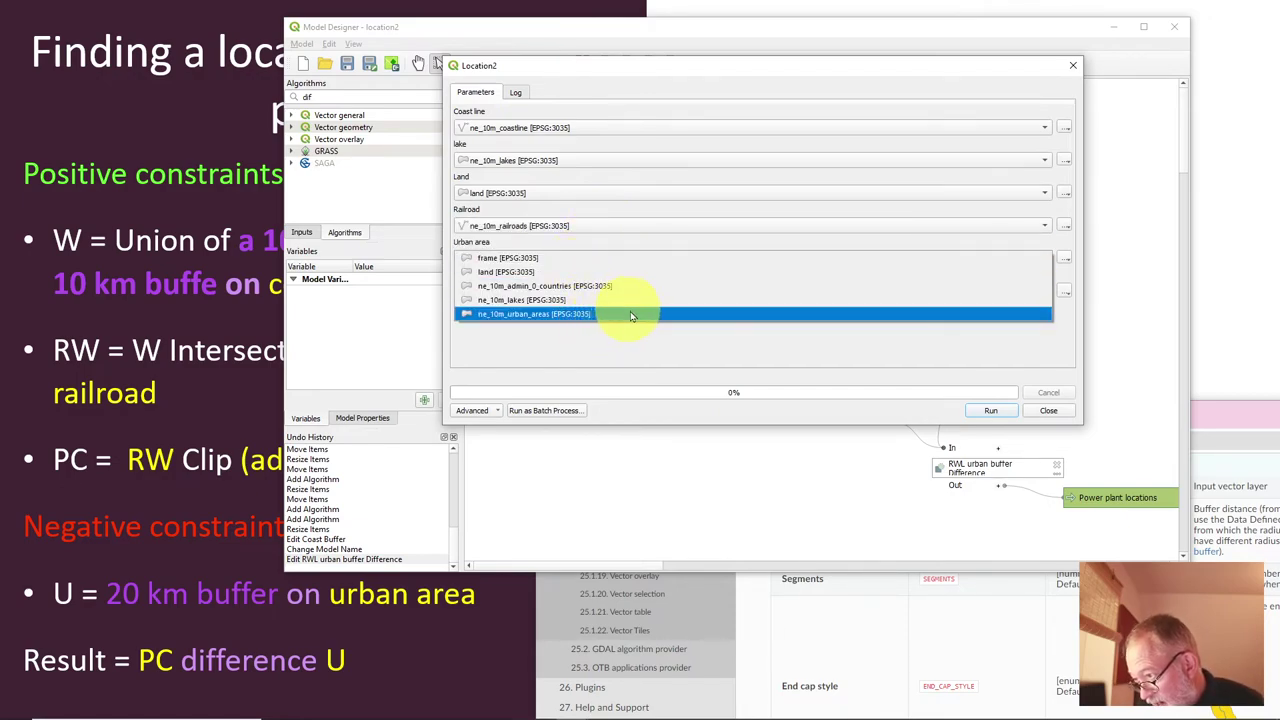
click(630, 314)
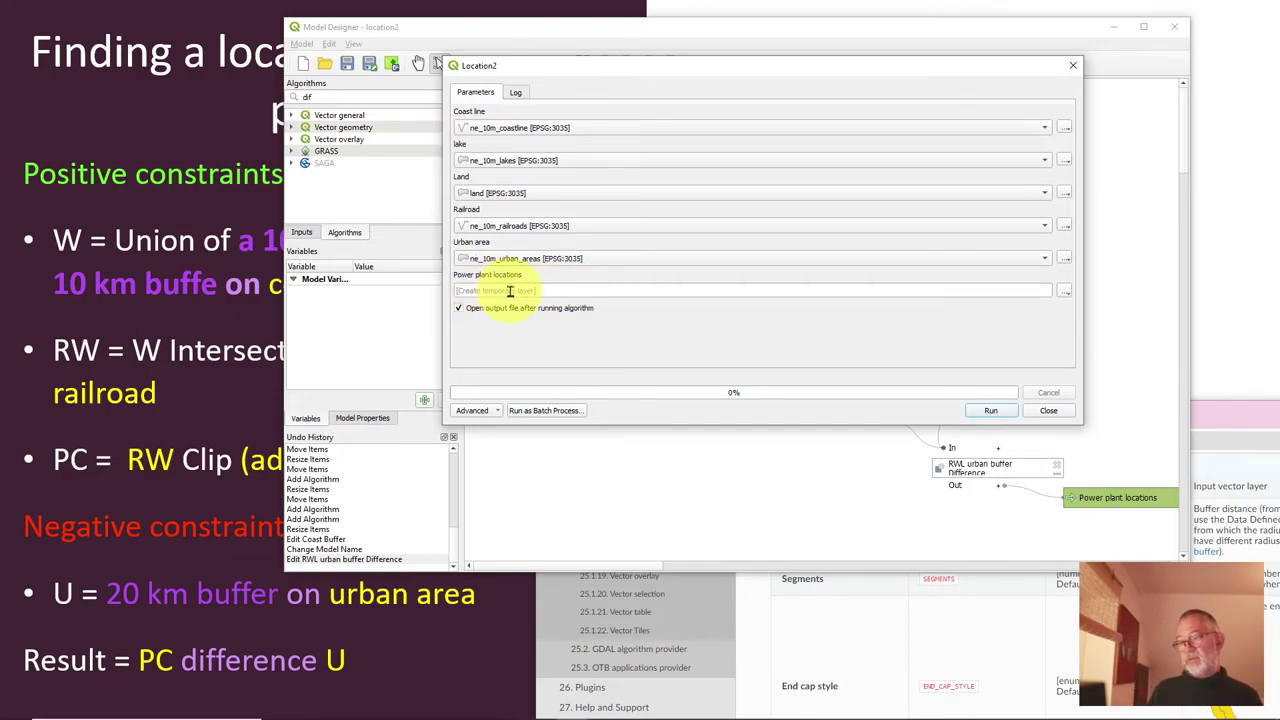
Step: Run the model with Power plant locations output as a temporary layer, and close the run dialog
click(1065, 292)
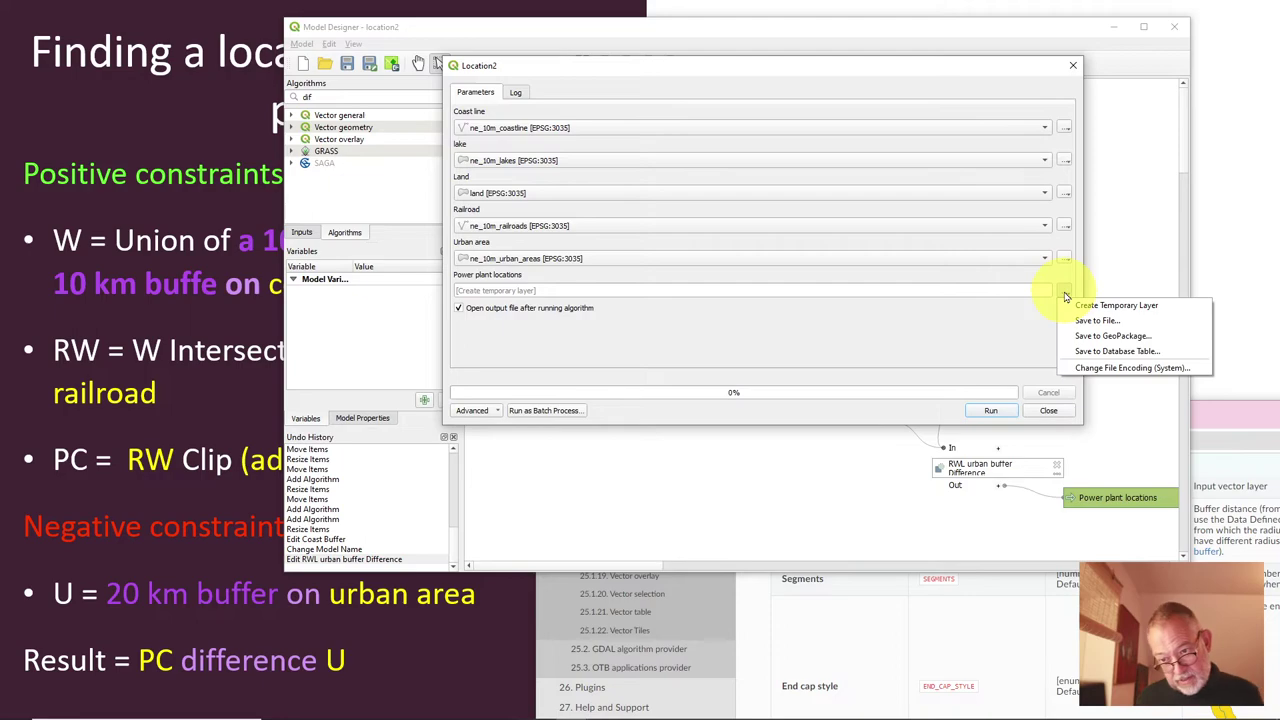
click(963, 326)
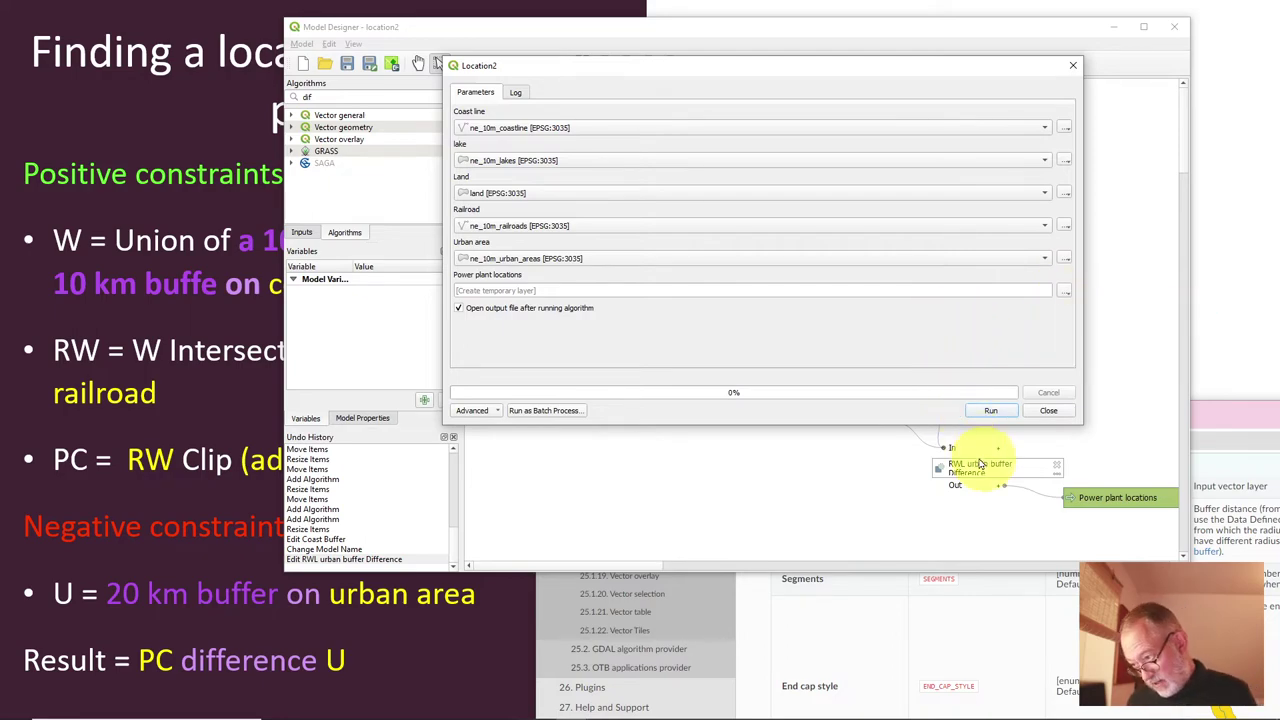
click(993, 411)
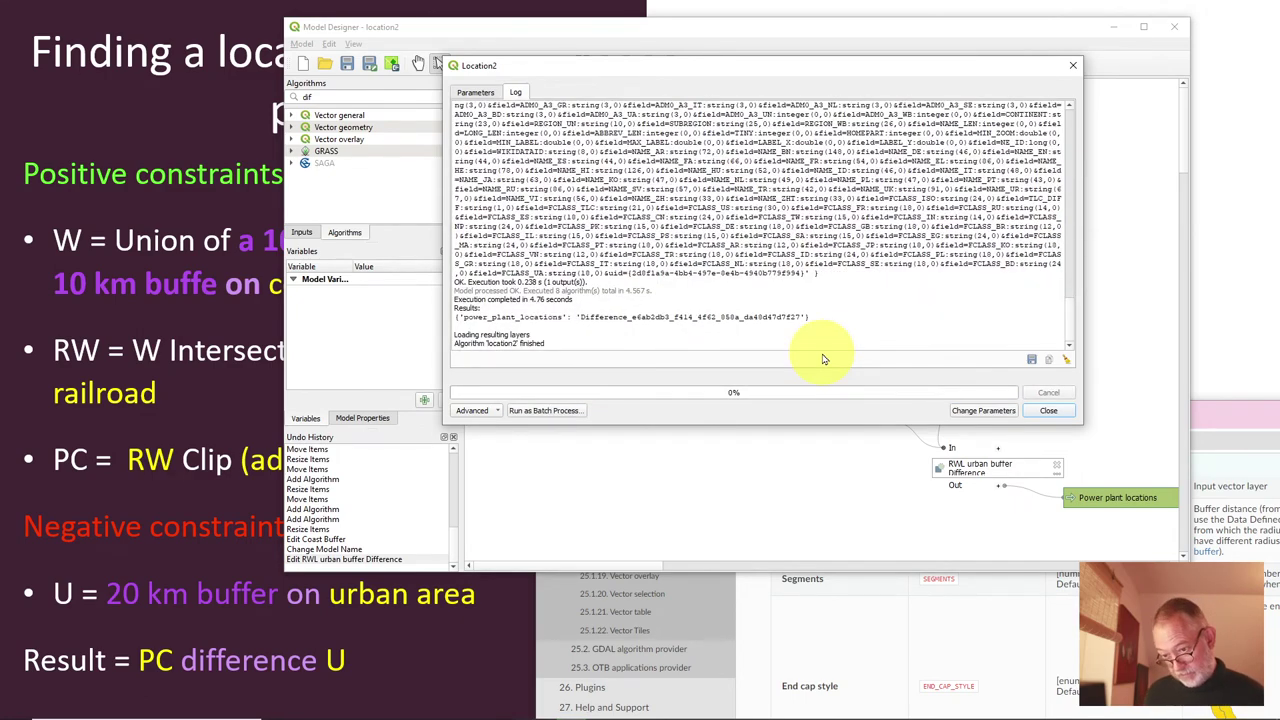
click(1049, 411)
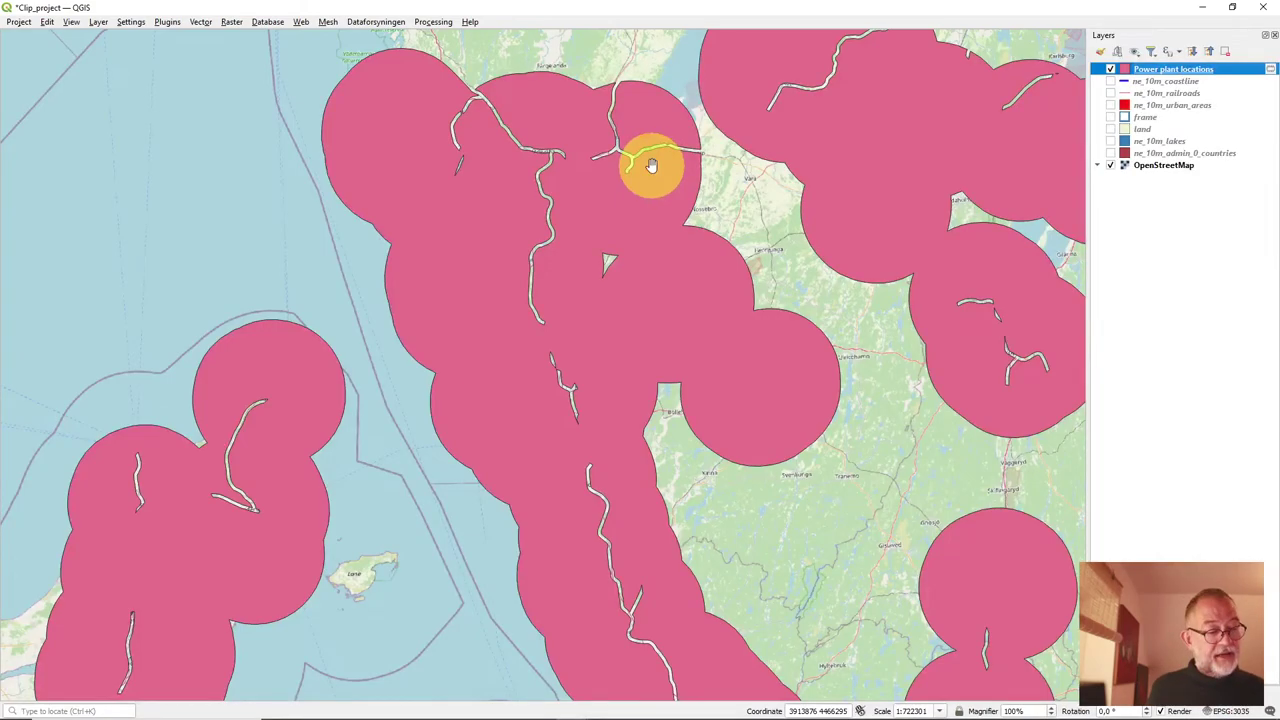
Step: Examine the Power plant locations result on the map against the model's processing chain
scroll(652, 288, down, 2)
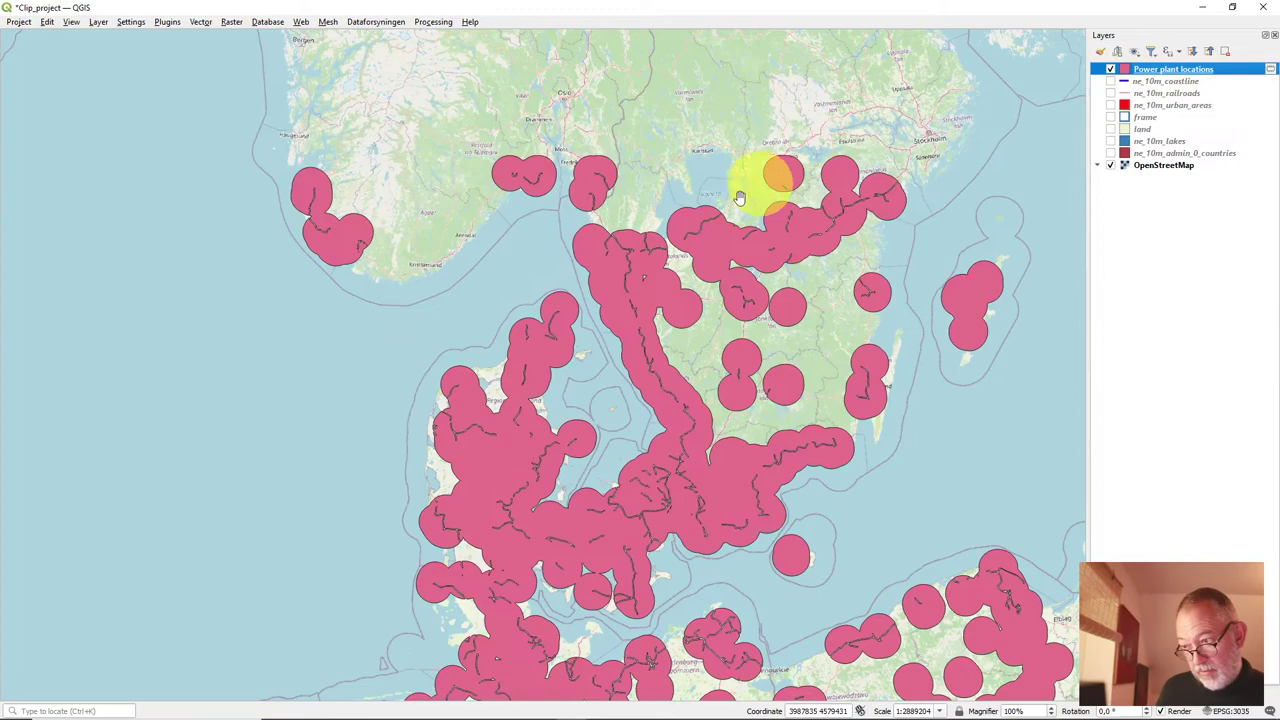
click(650, 283)
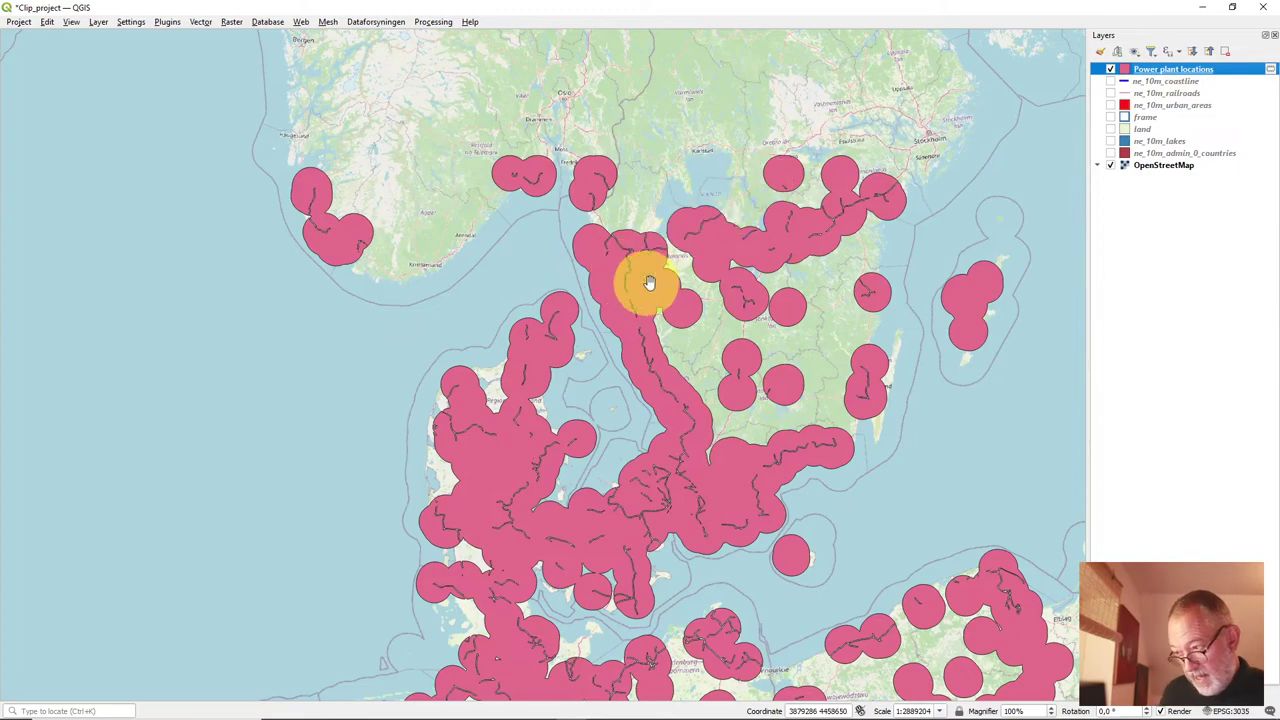
scroll(650, 283, up, 2)
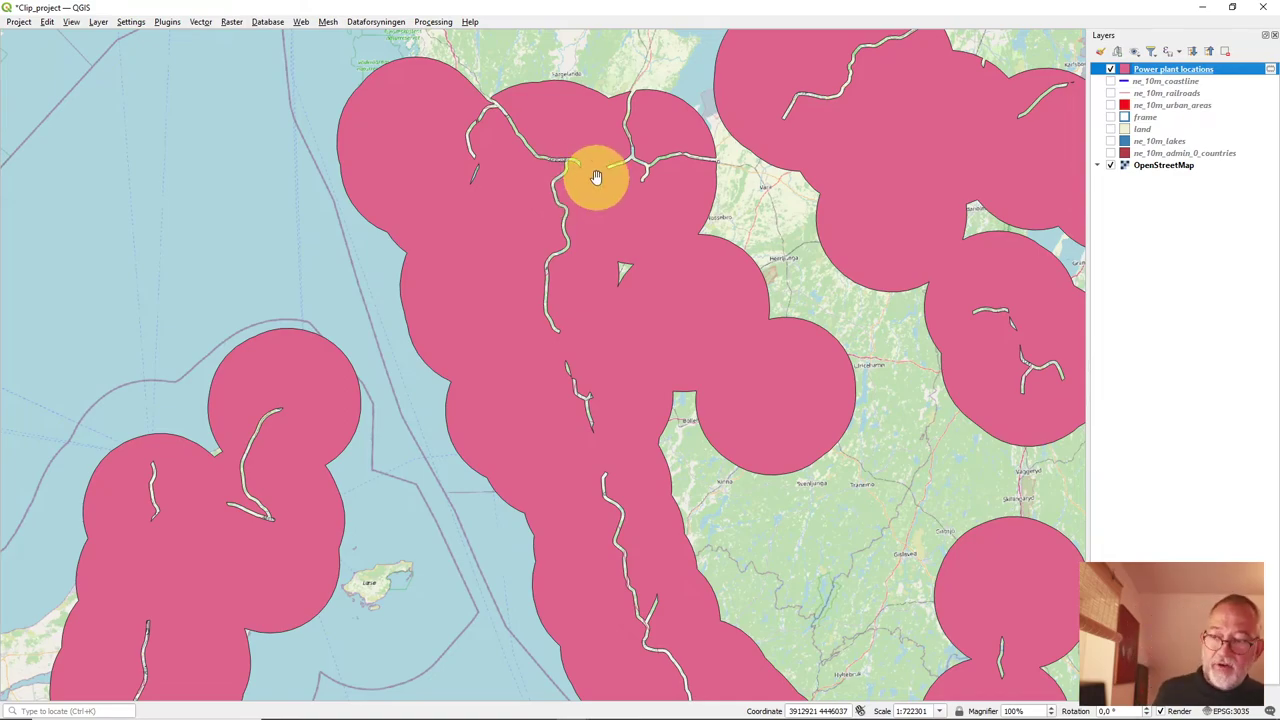
scroll(594, 177, down, 1)
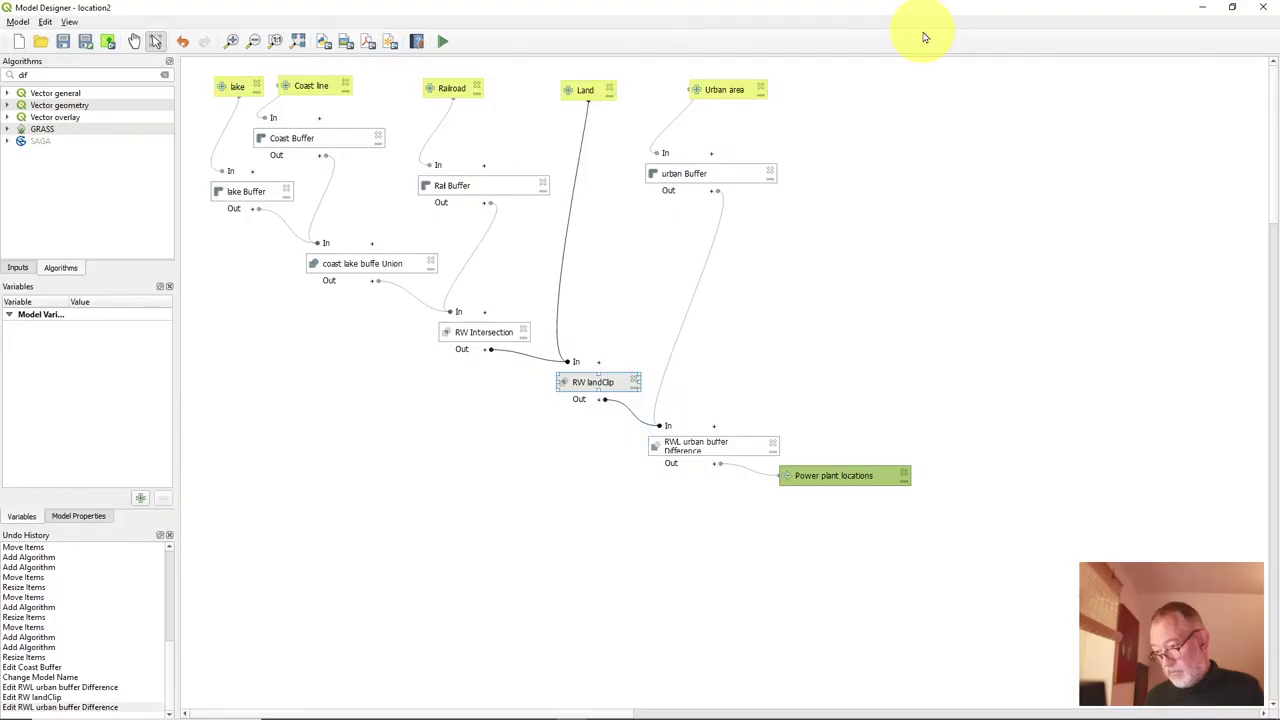
click(558, 428)
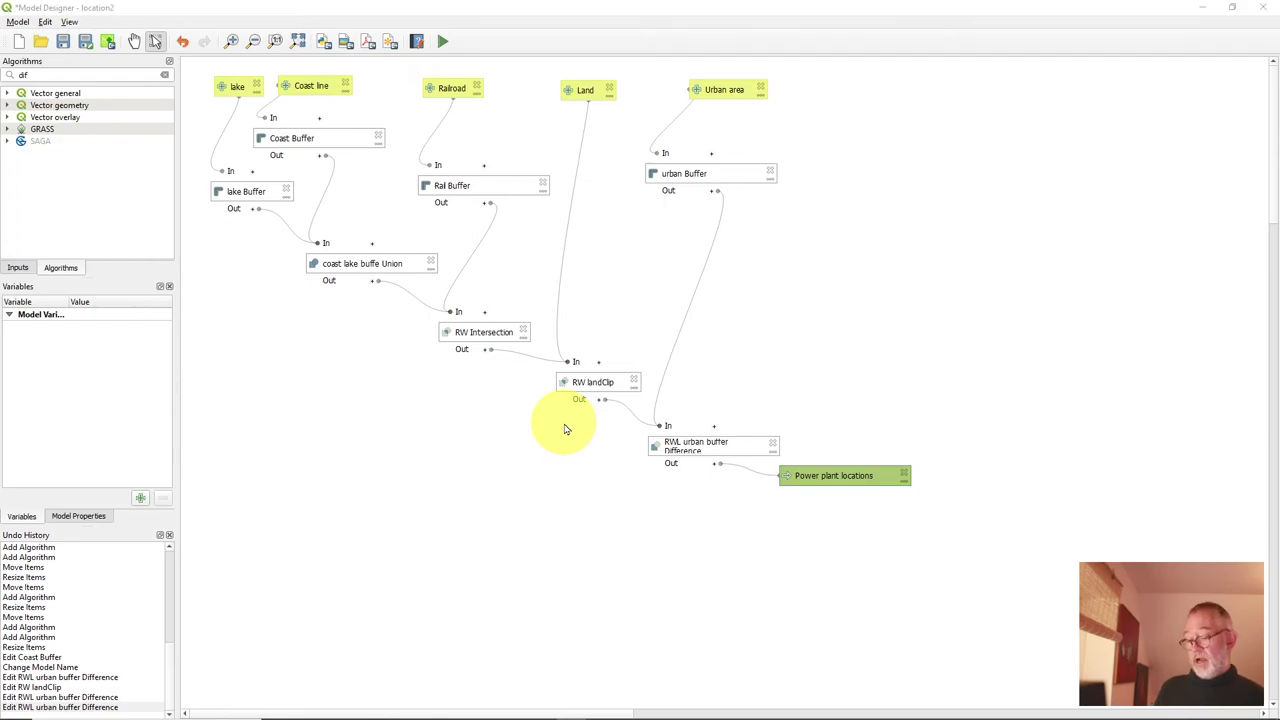
key(alt+Tab)
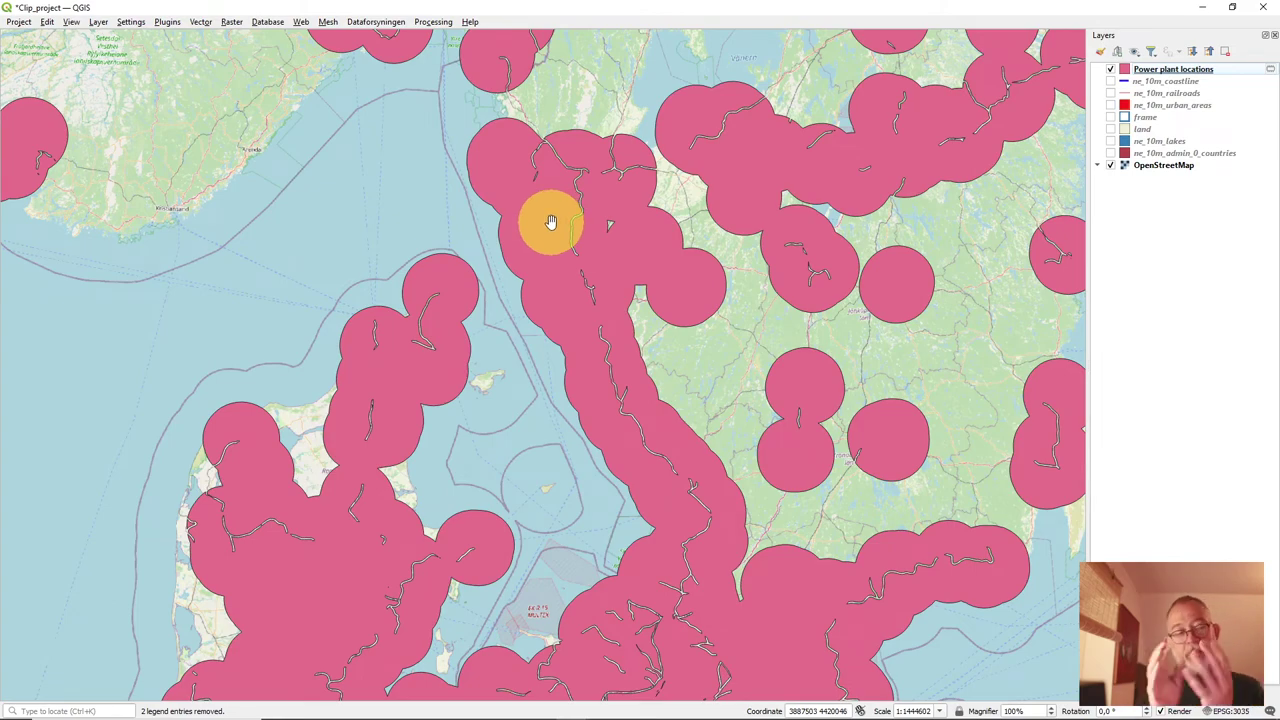
Step: In the model's RWL urban buffer Difference, set the RW landClip output as input layer and the urban Buffer output as overlay layer
key(alt+Tab)
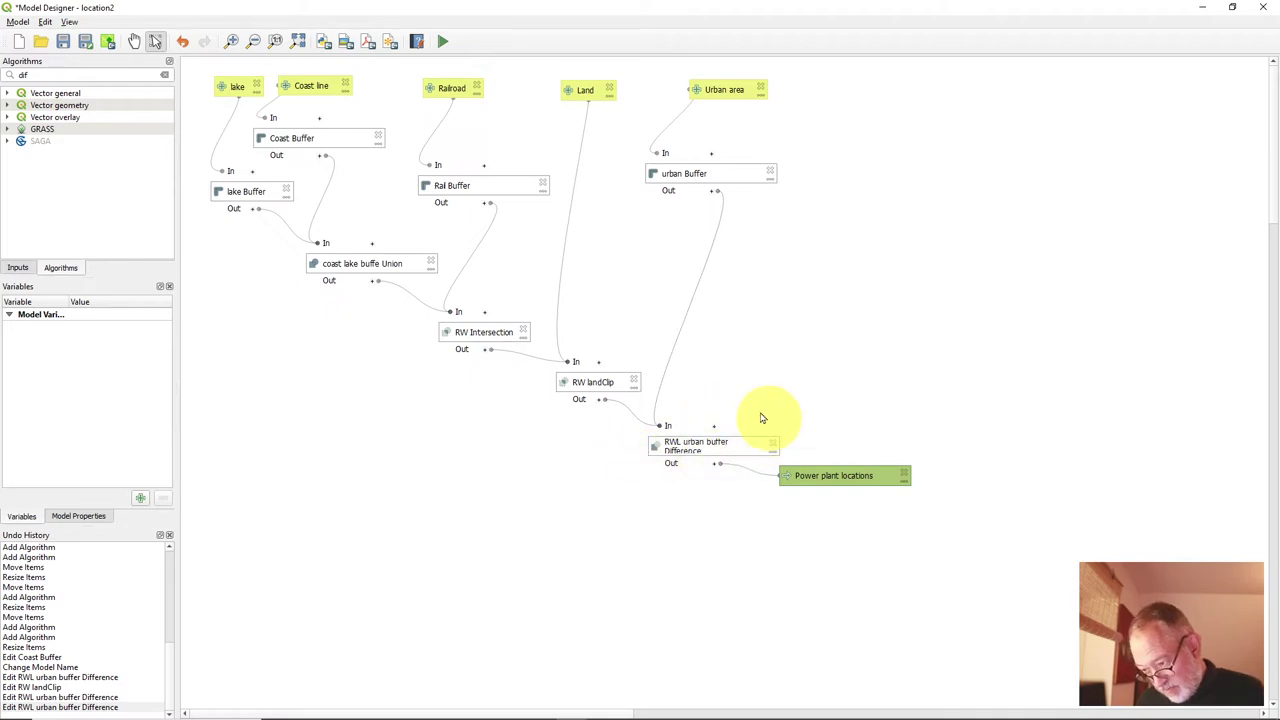
double_click(706, 449)
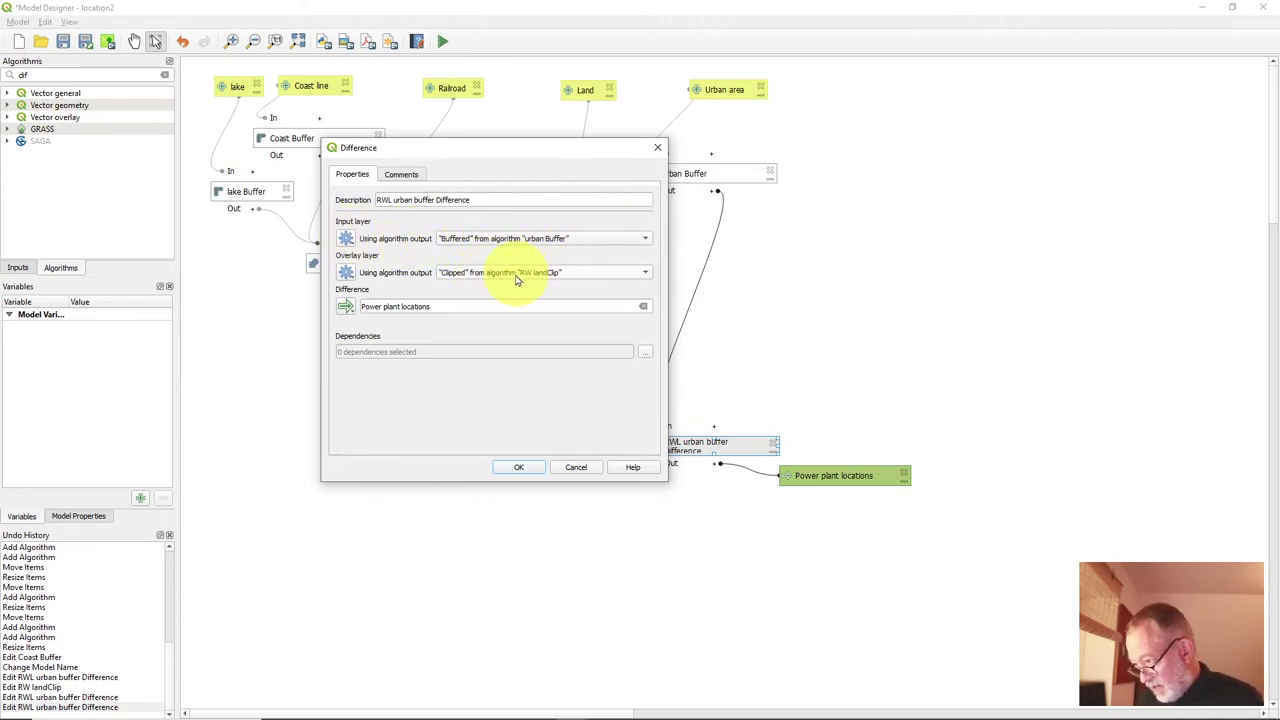
click(592, 239)
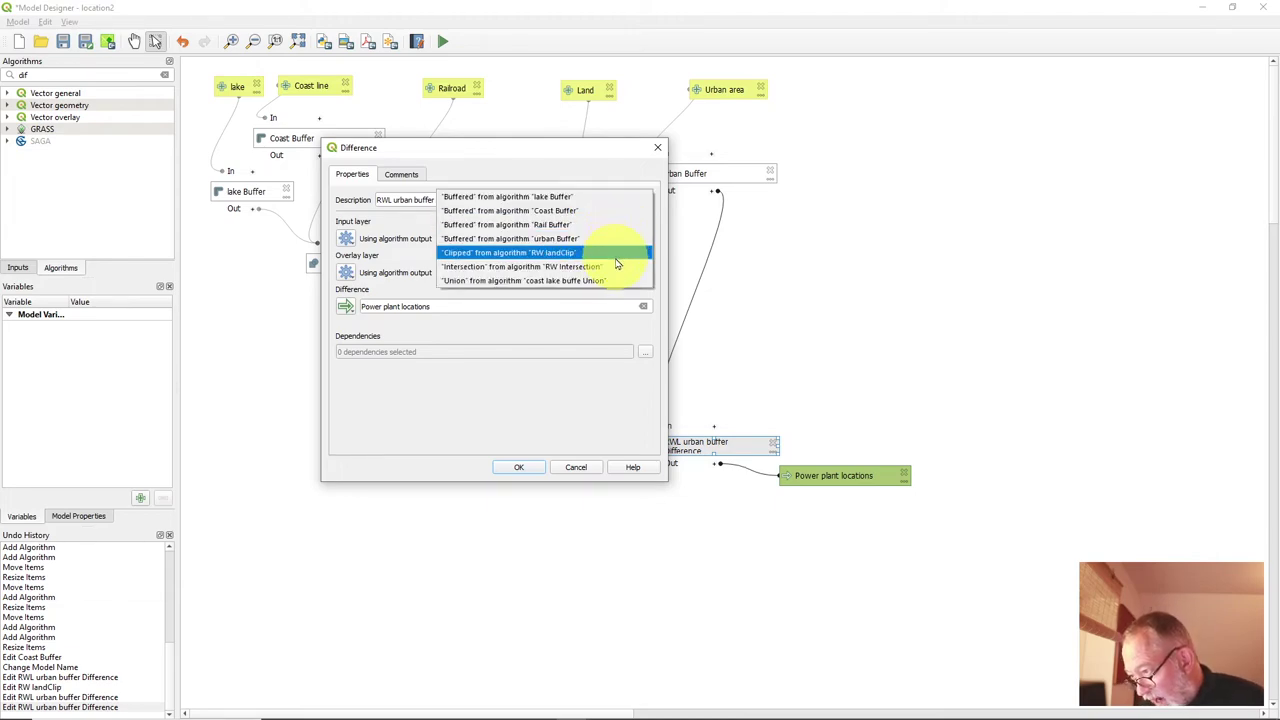
click(575, 255)
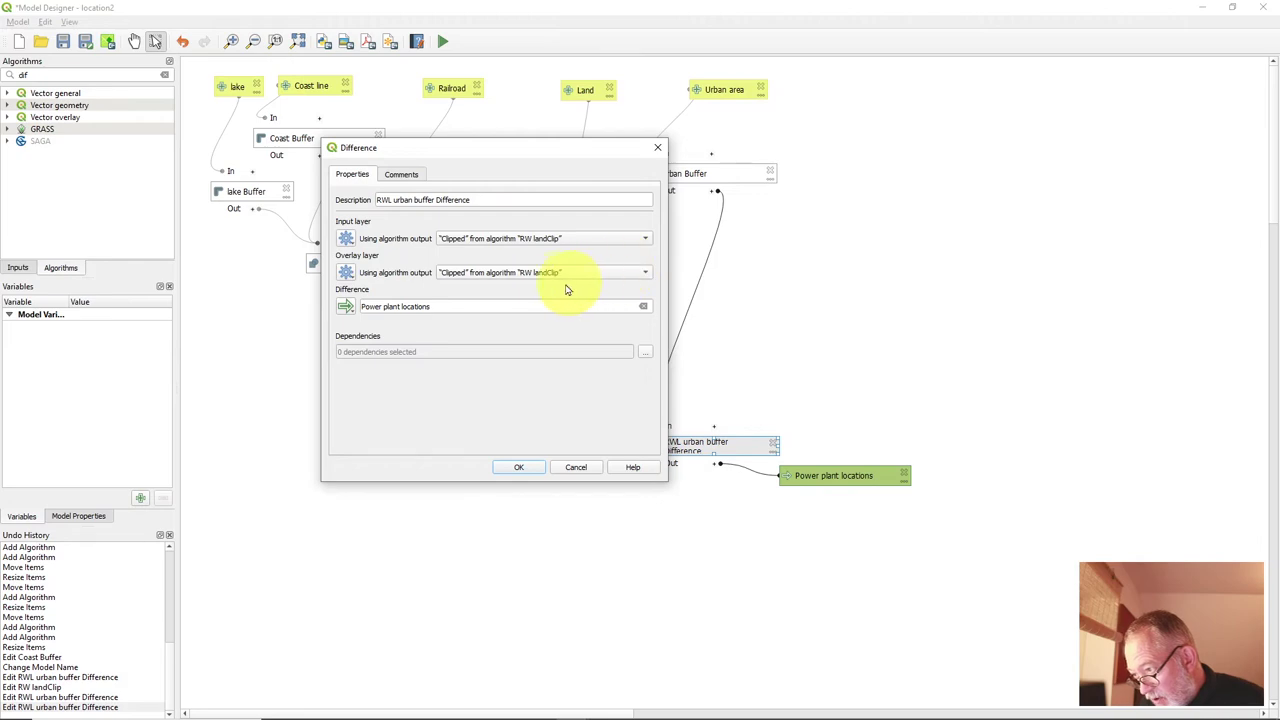
click(580, 273)
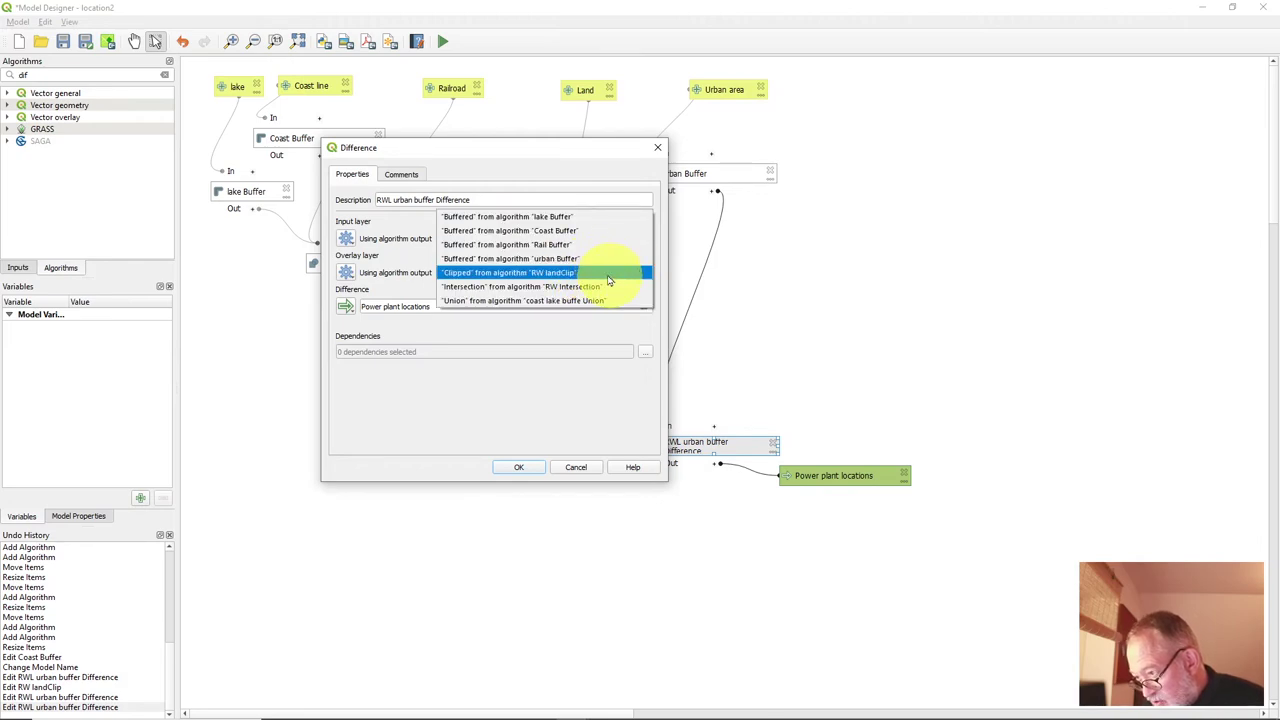
click(572, 258)
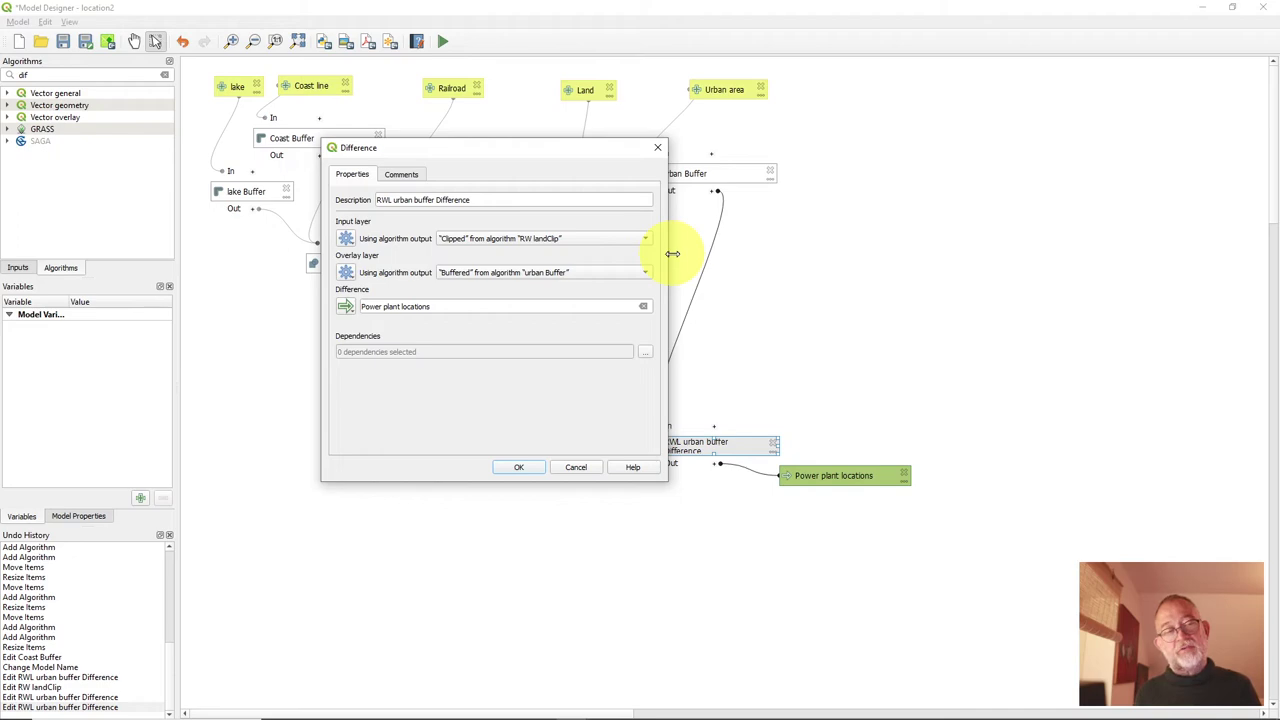
click(532, 466)
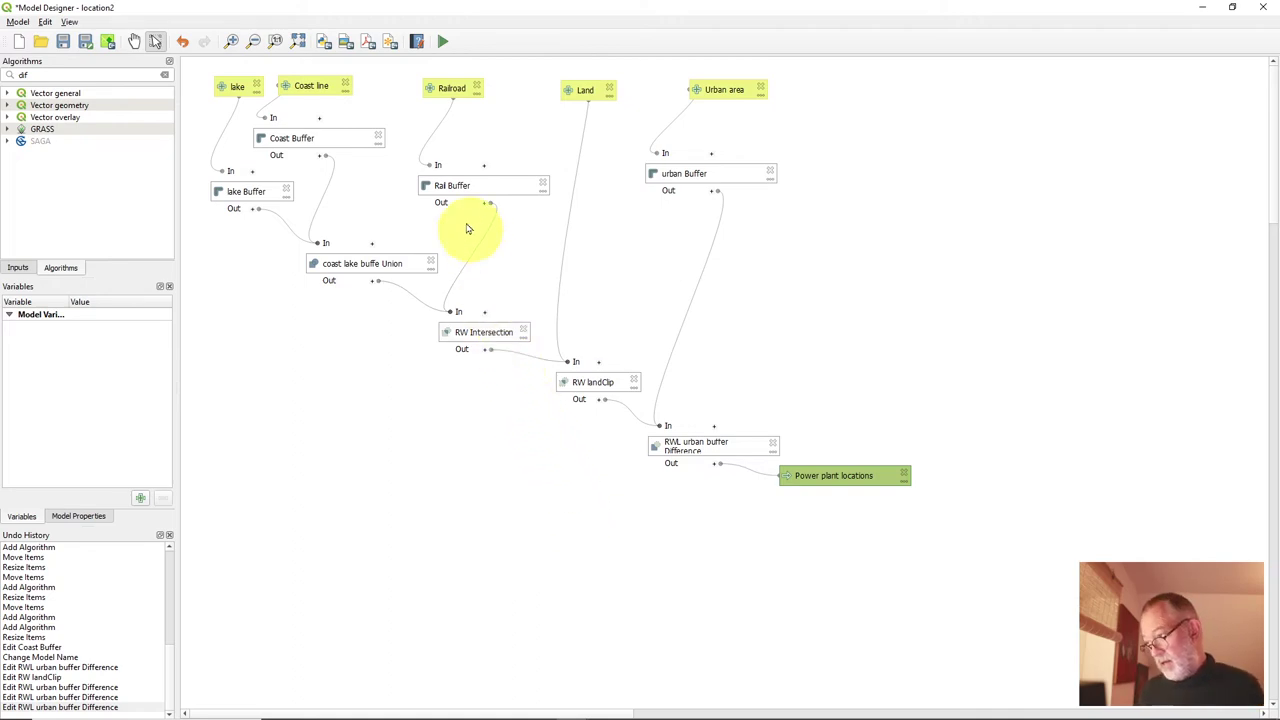
Step: Save the corrected model inside the project and rerun it with the same input layers and a temporary output layer
click(107, 42)
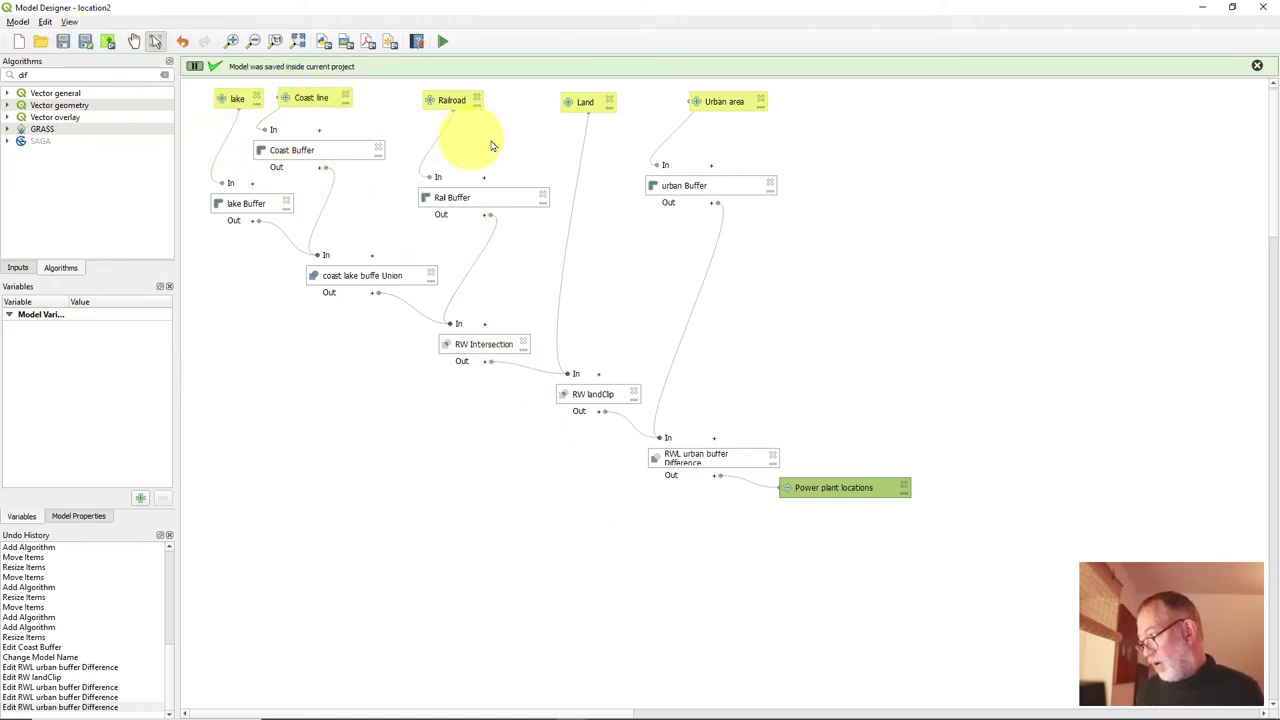
click(443, 43)
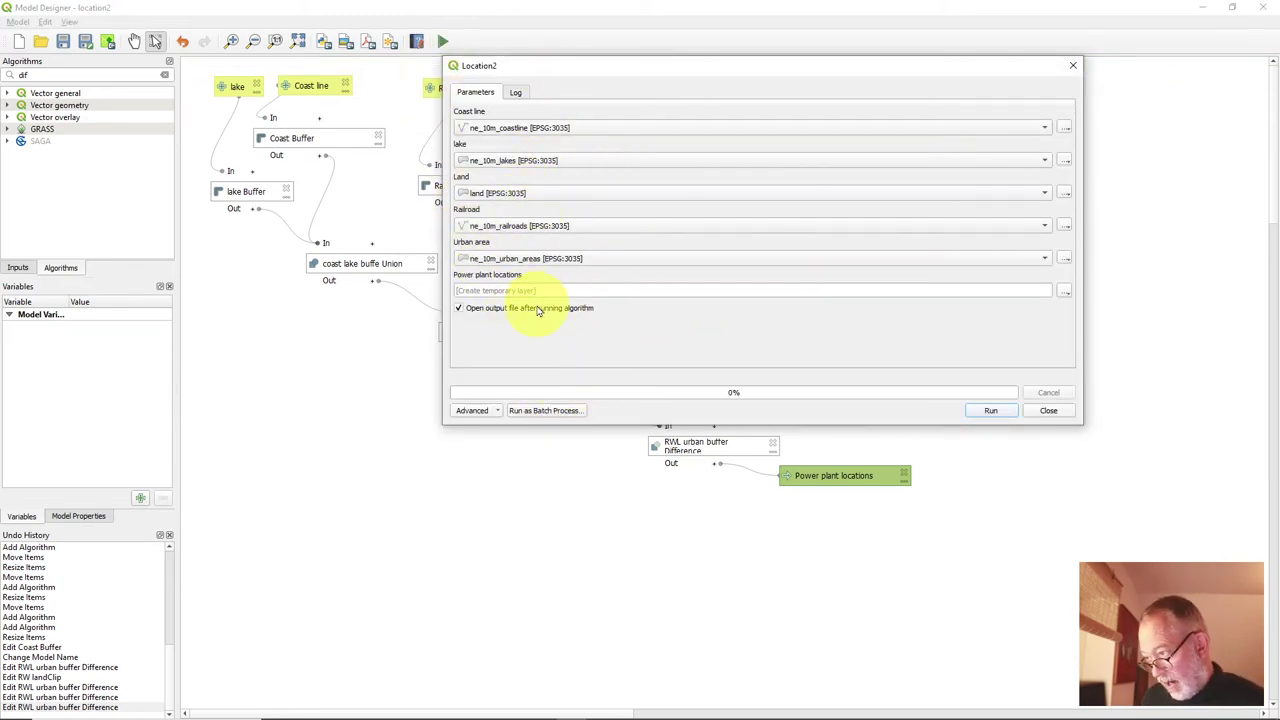
click(997, 418)
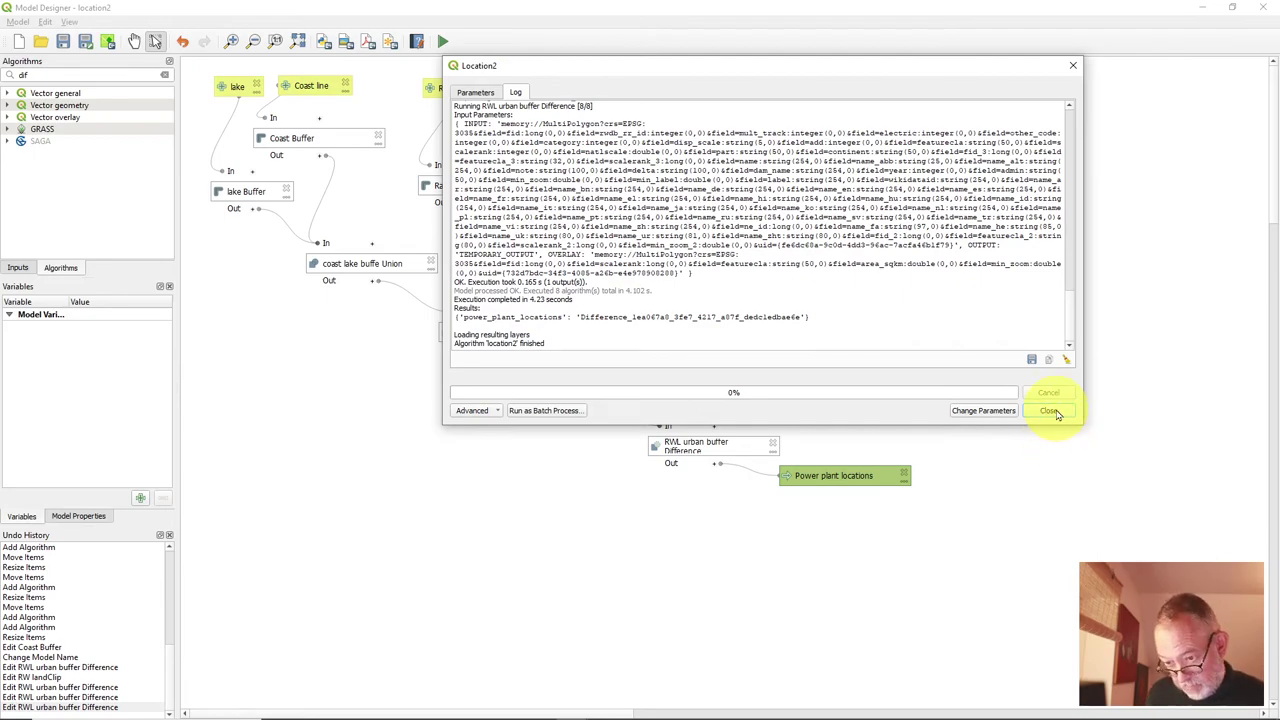
click(1049, 410)
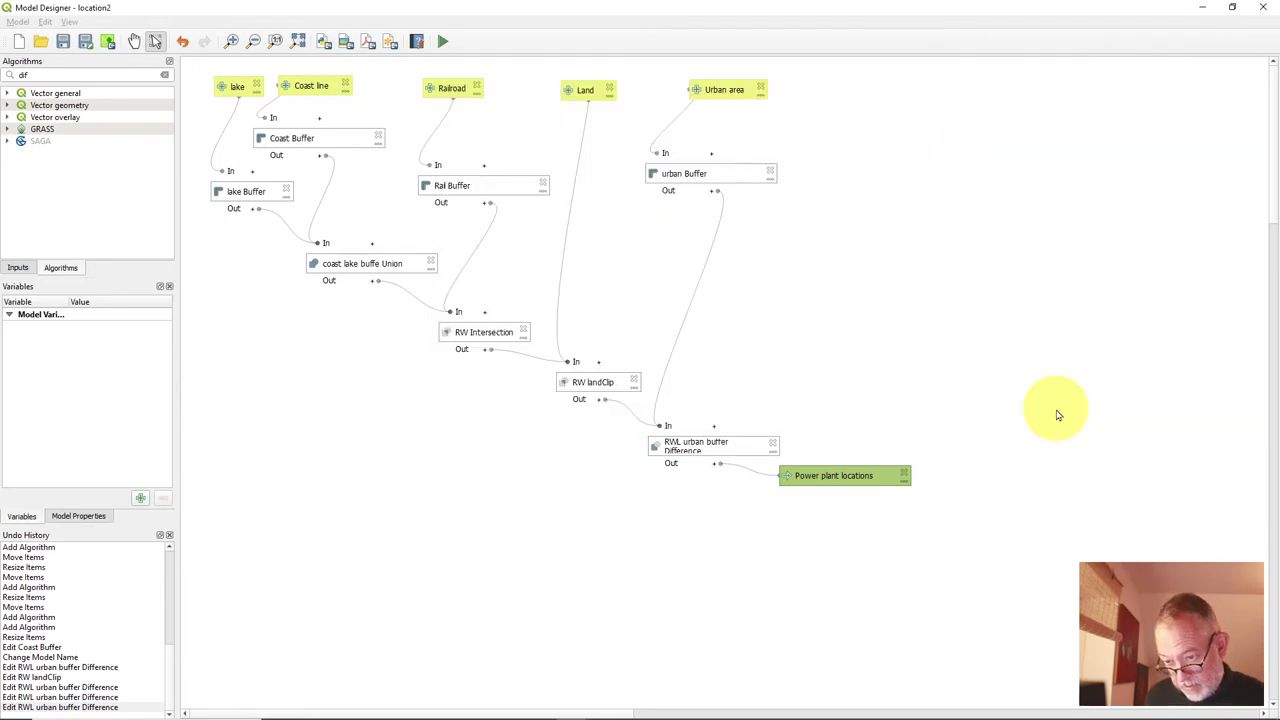
Step: Return to the map, hide the older pink Power plant locations layer and examine the new result
click(1203, 7)
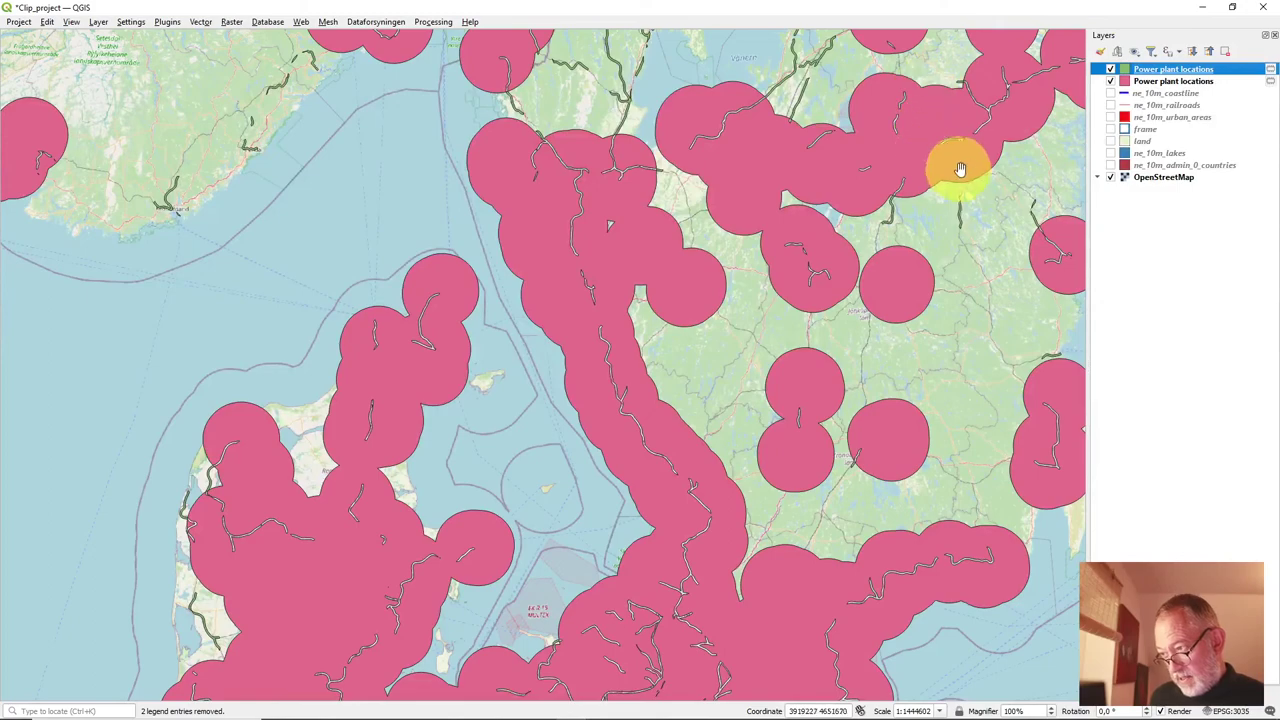
click(1111, 81)
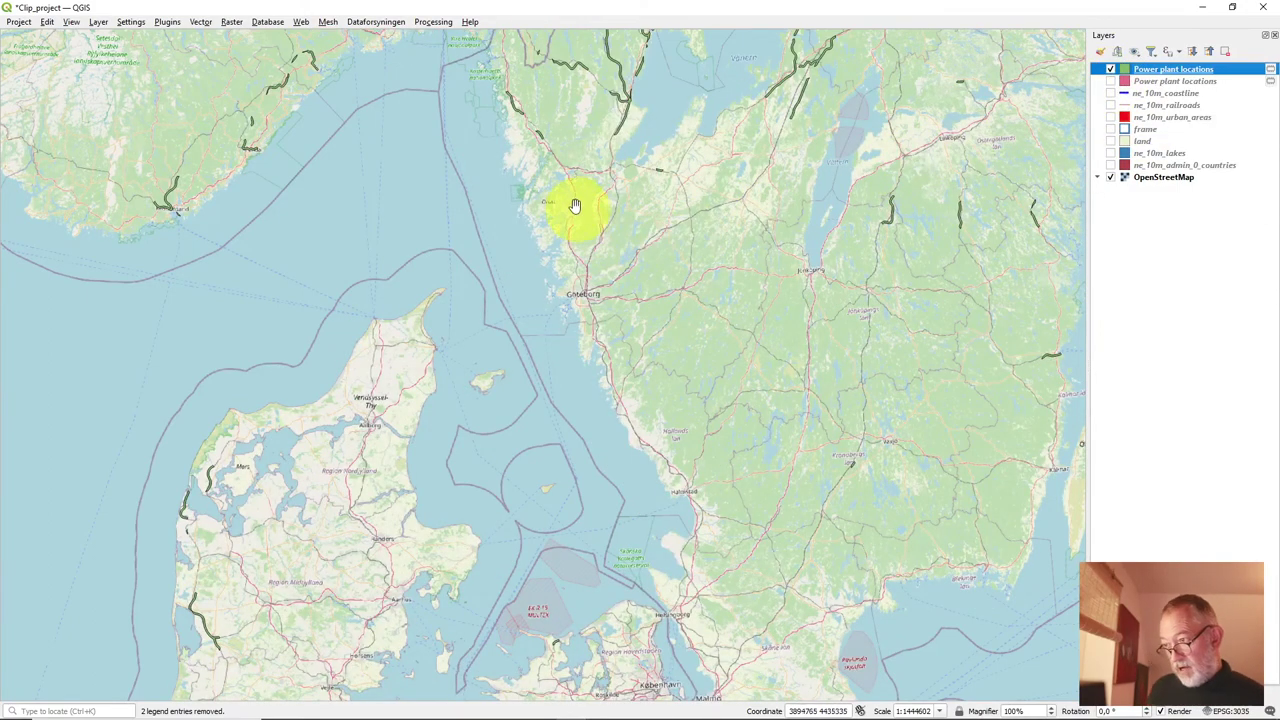
drag(646, 106, 662, 295)
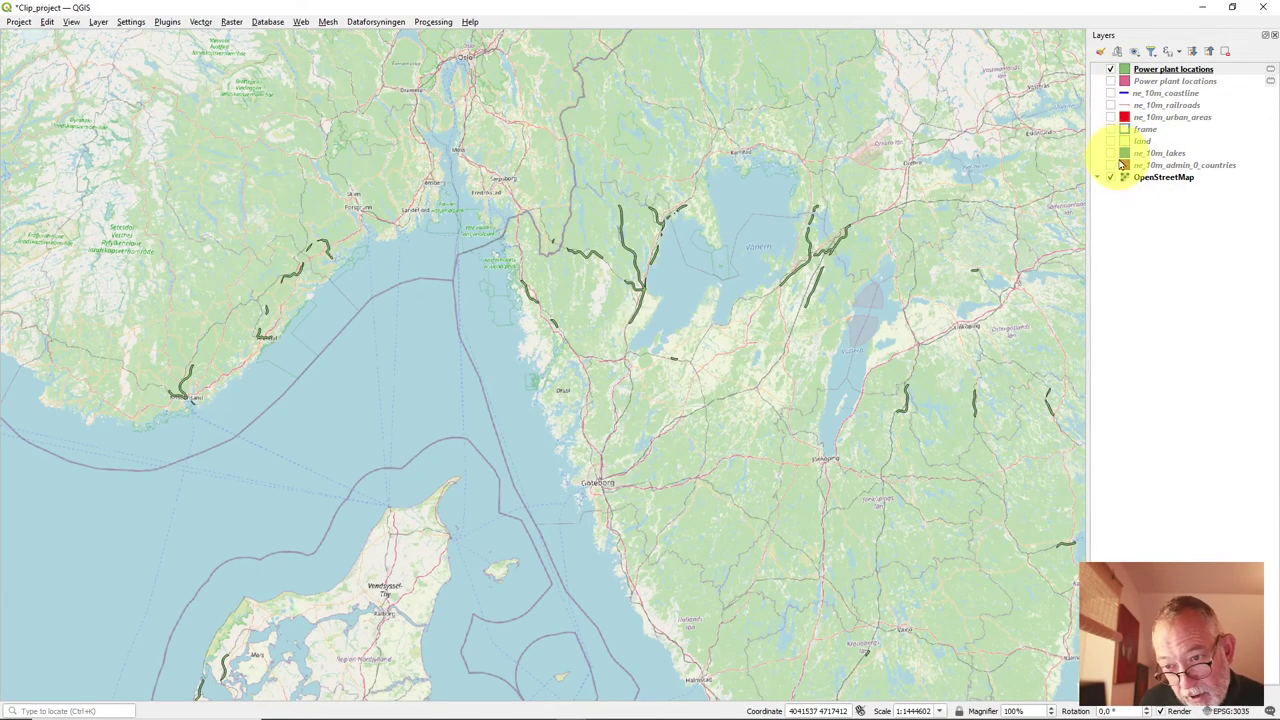
Step: Compare the new power plant locations with the ne_10m_urban_areas layer by showing it briefly, and hide it again
click(1111, 117)
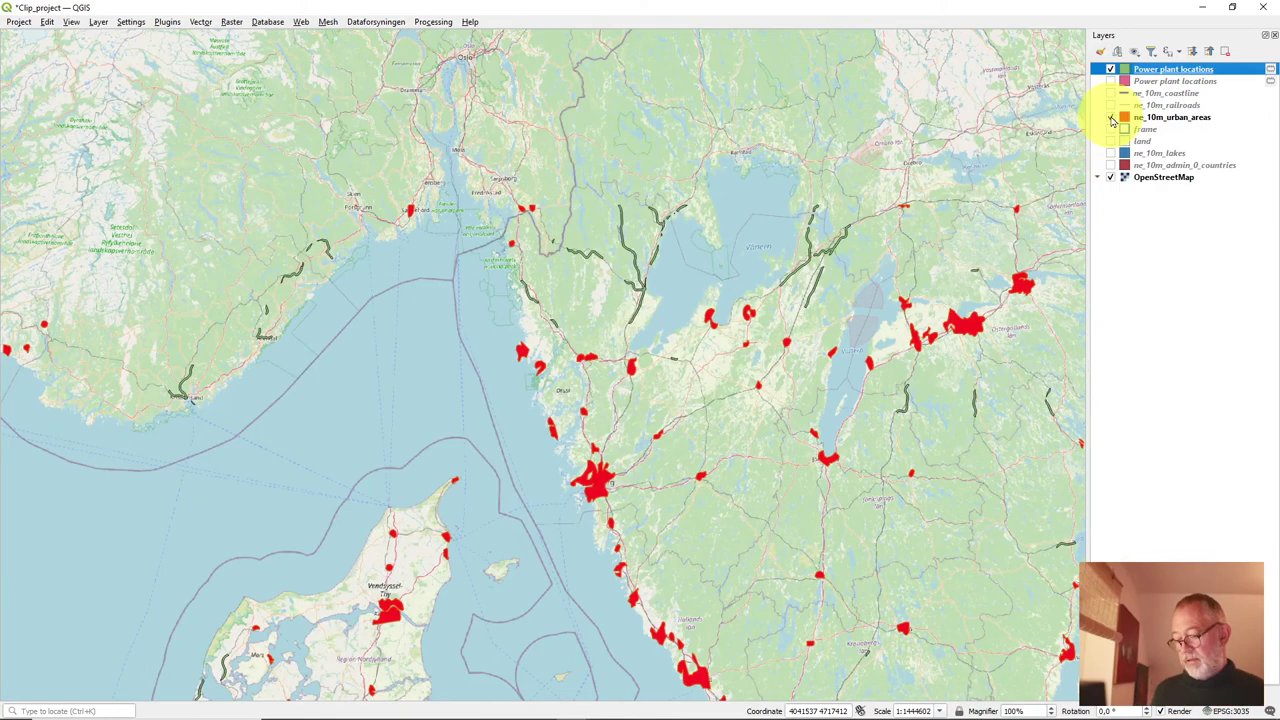
click(1111, 117)
Step: Switch to the presentation to review the power plant's positive and negative constraints, check the location2 model against them and return to the QGIS map
key(alt+Tab)
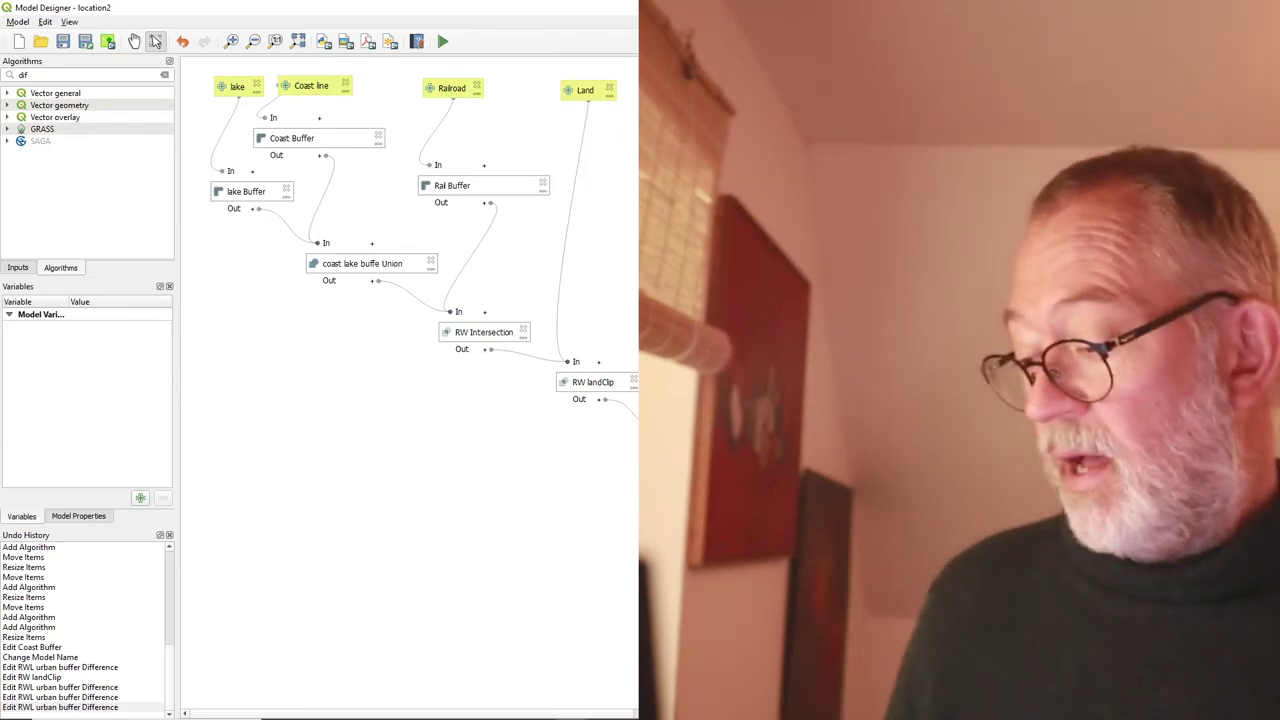
key(alt+Tab)
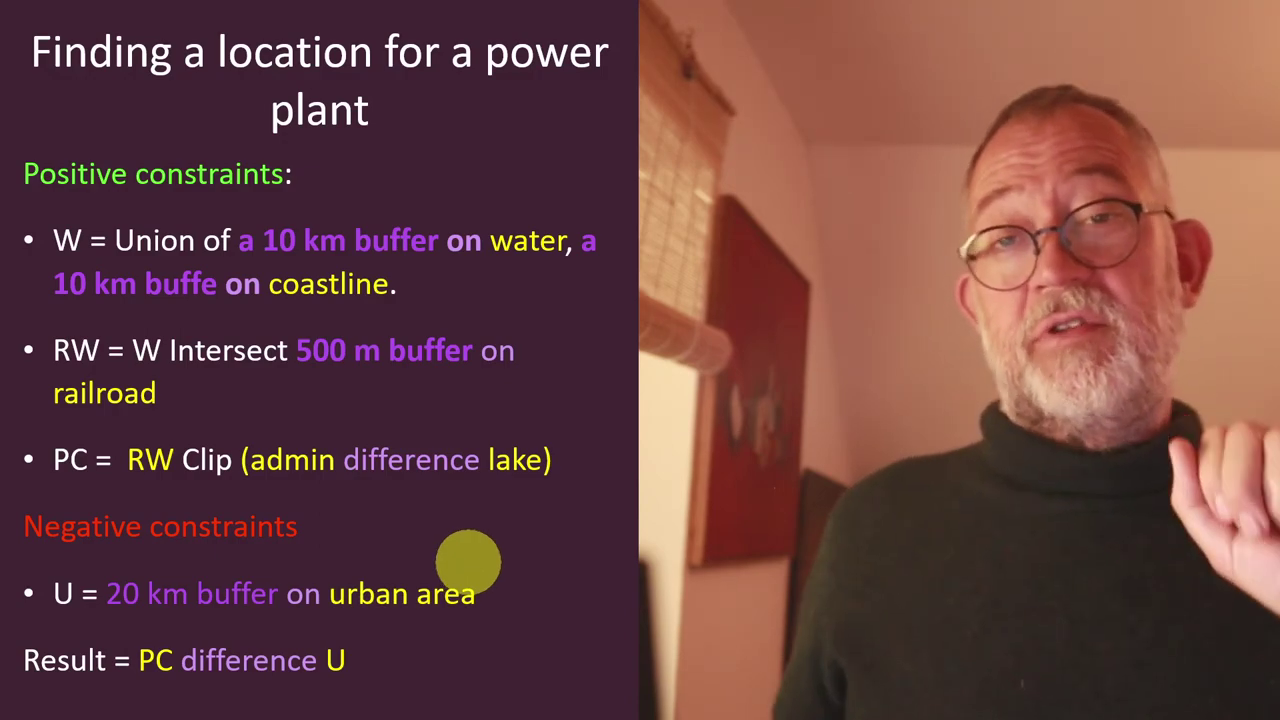
key(Left)
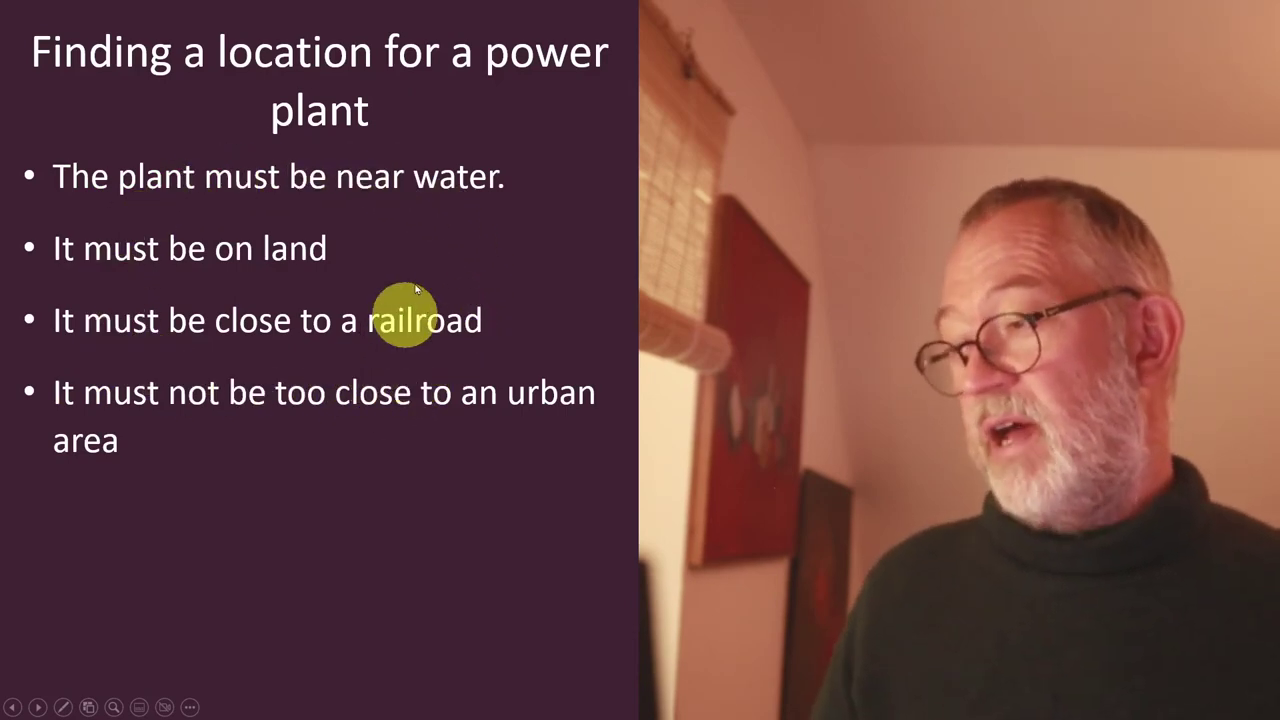
key(Right)
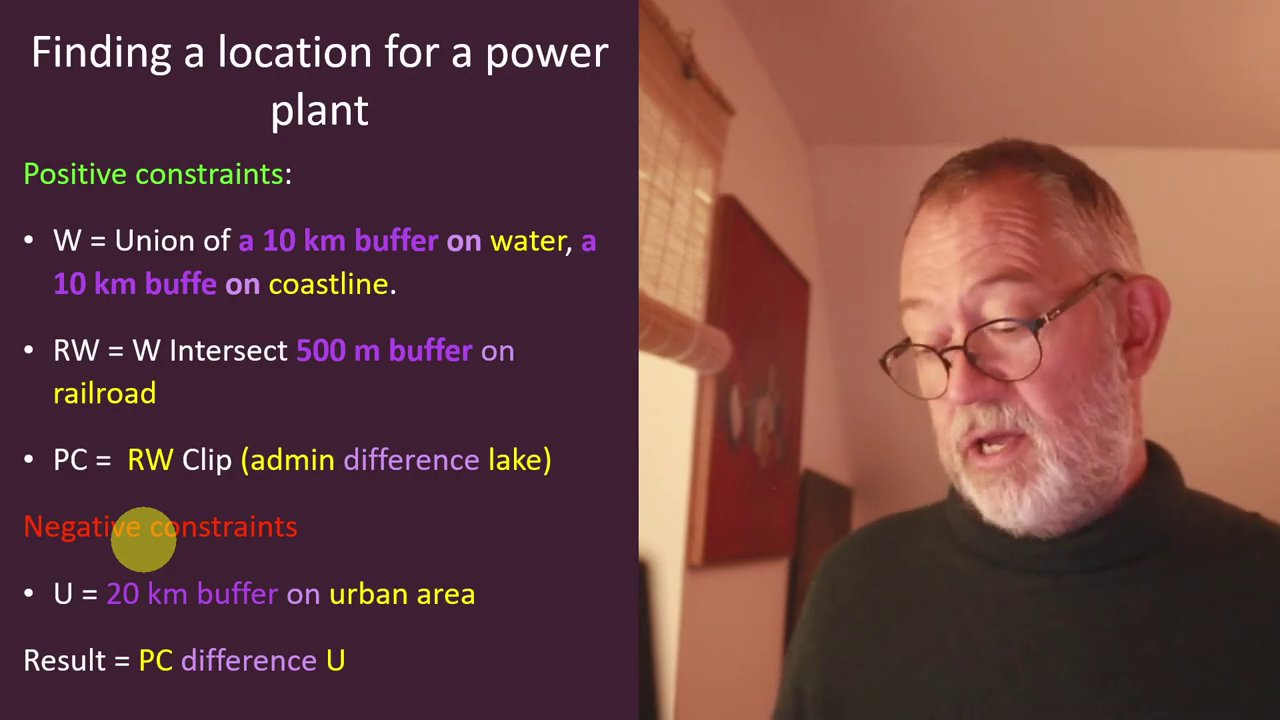
key(alt+Tab)
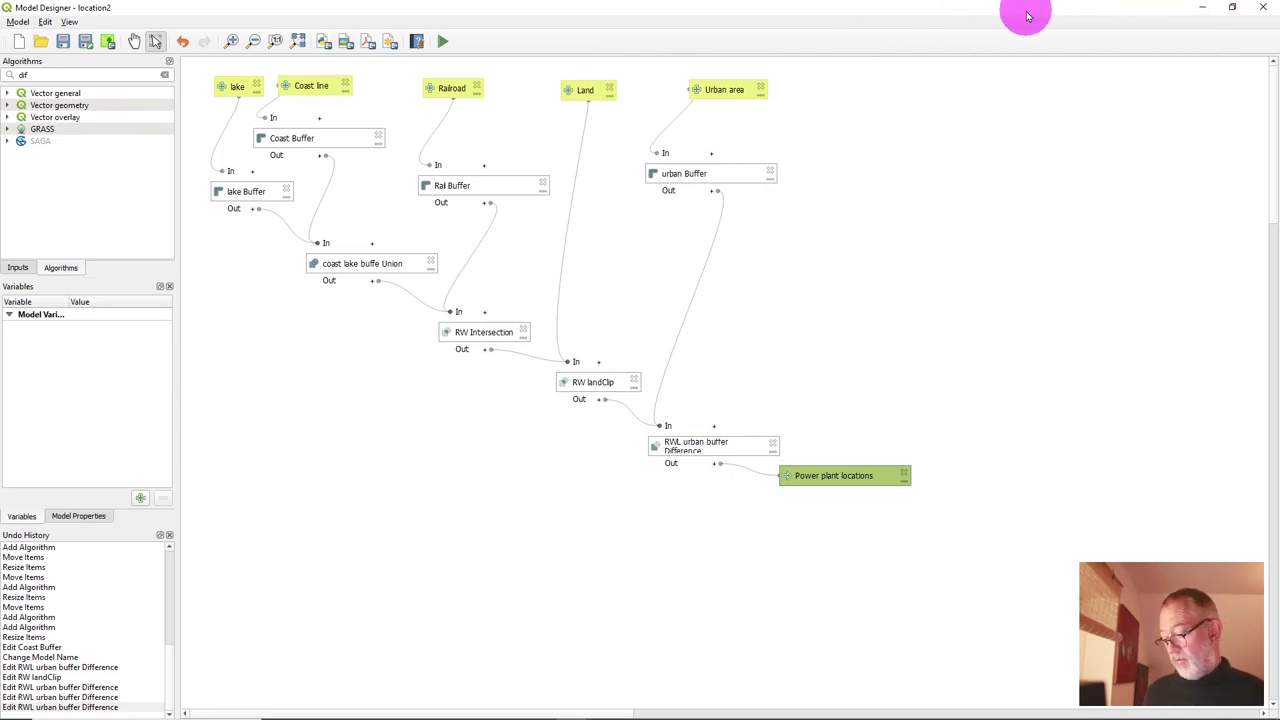
key(alt+Tab)
key(alt+Tab)
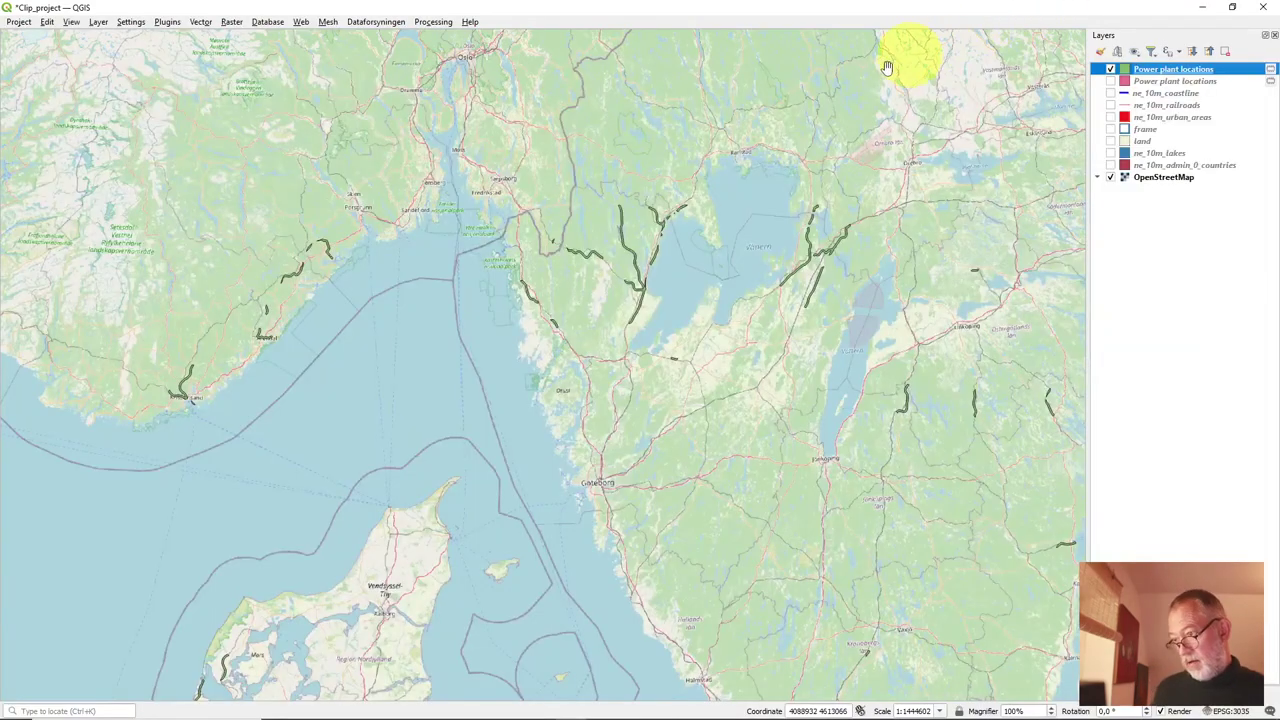